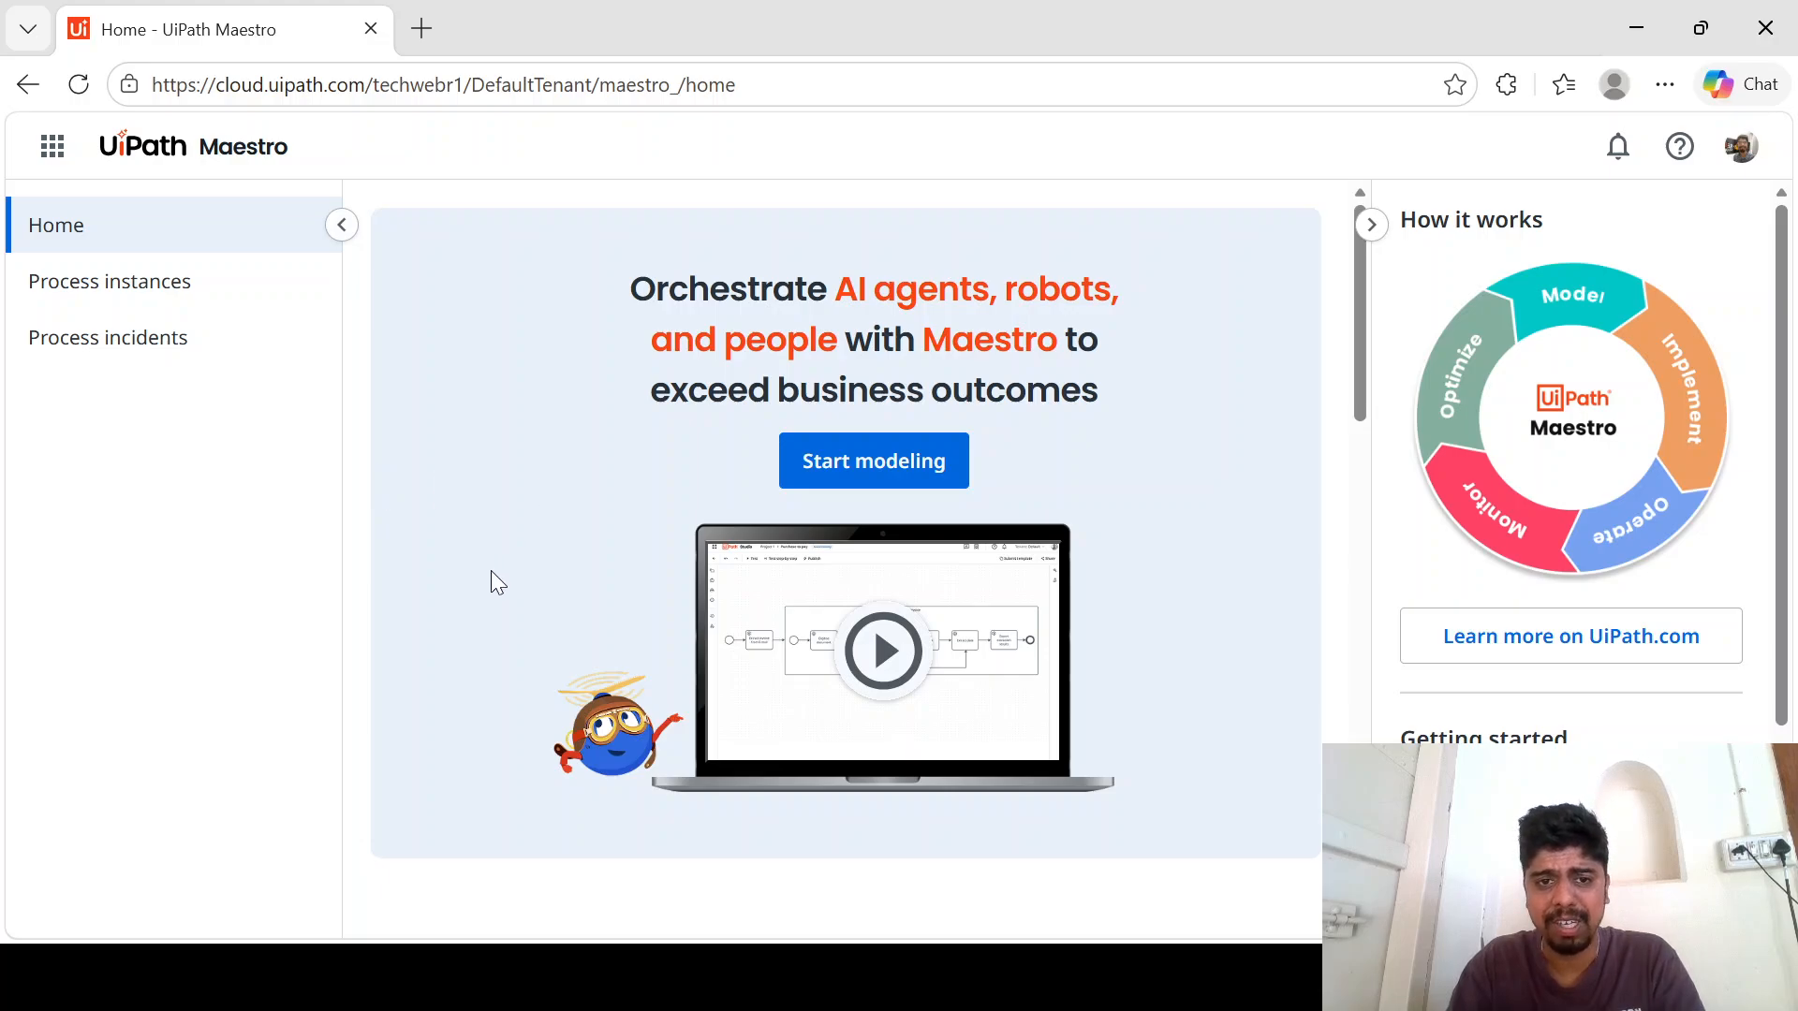
- Examine the Maestro home page, including the recent projects, process templates and process monitoring sections
scroll(626, 501, down, 2)
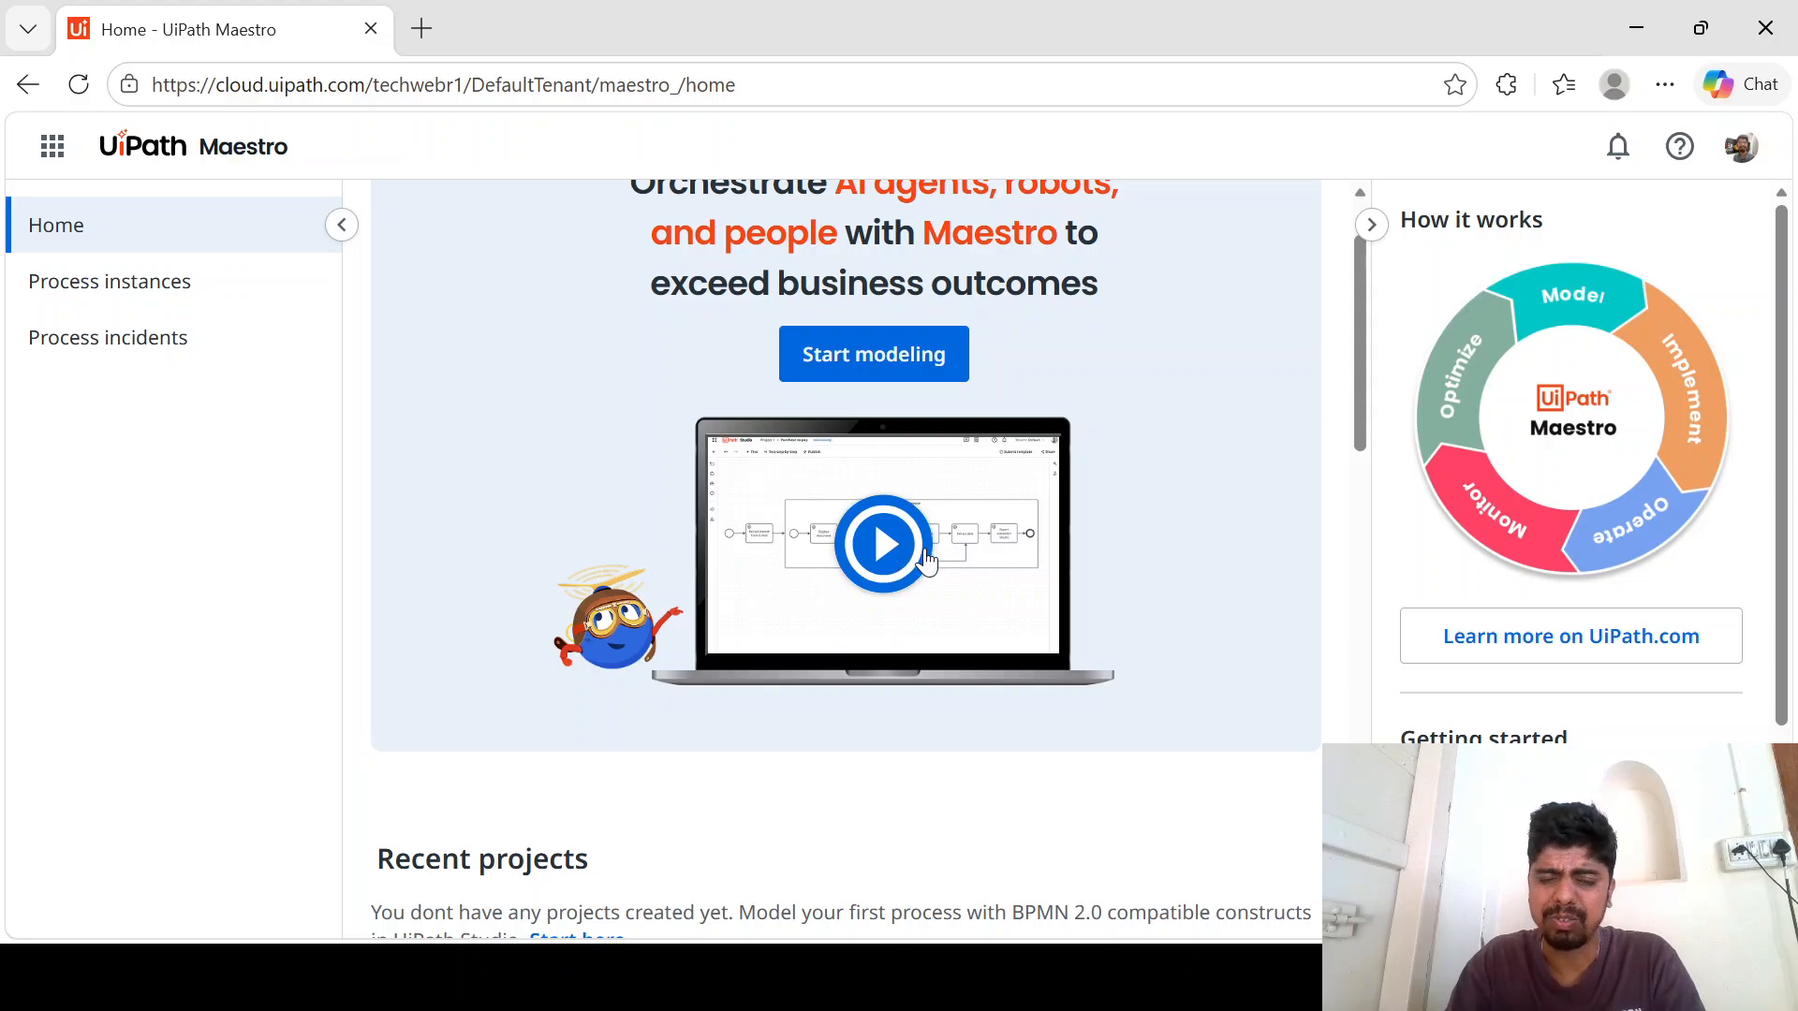
scroll(922, 557, down, 1)
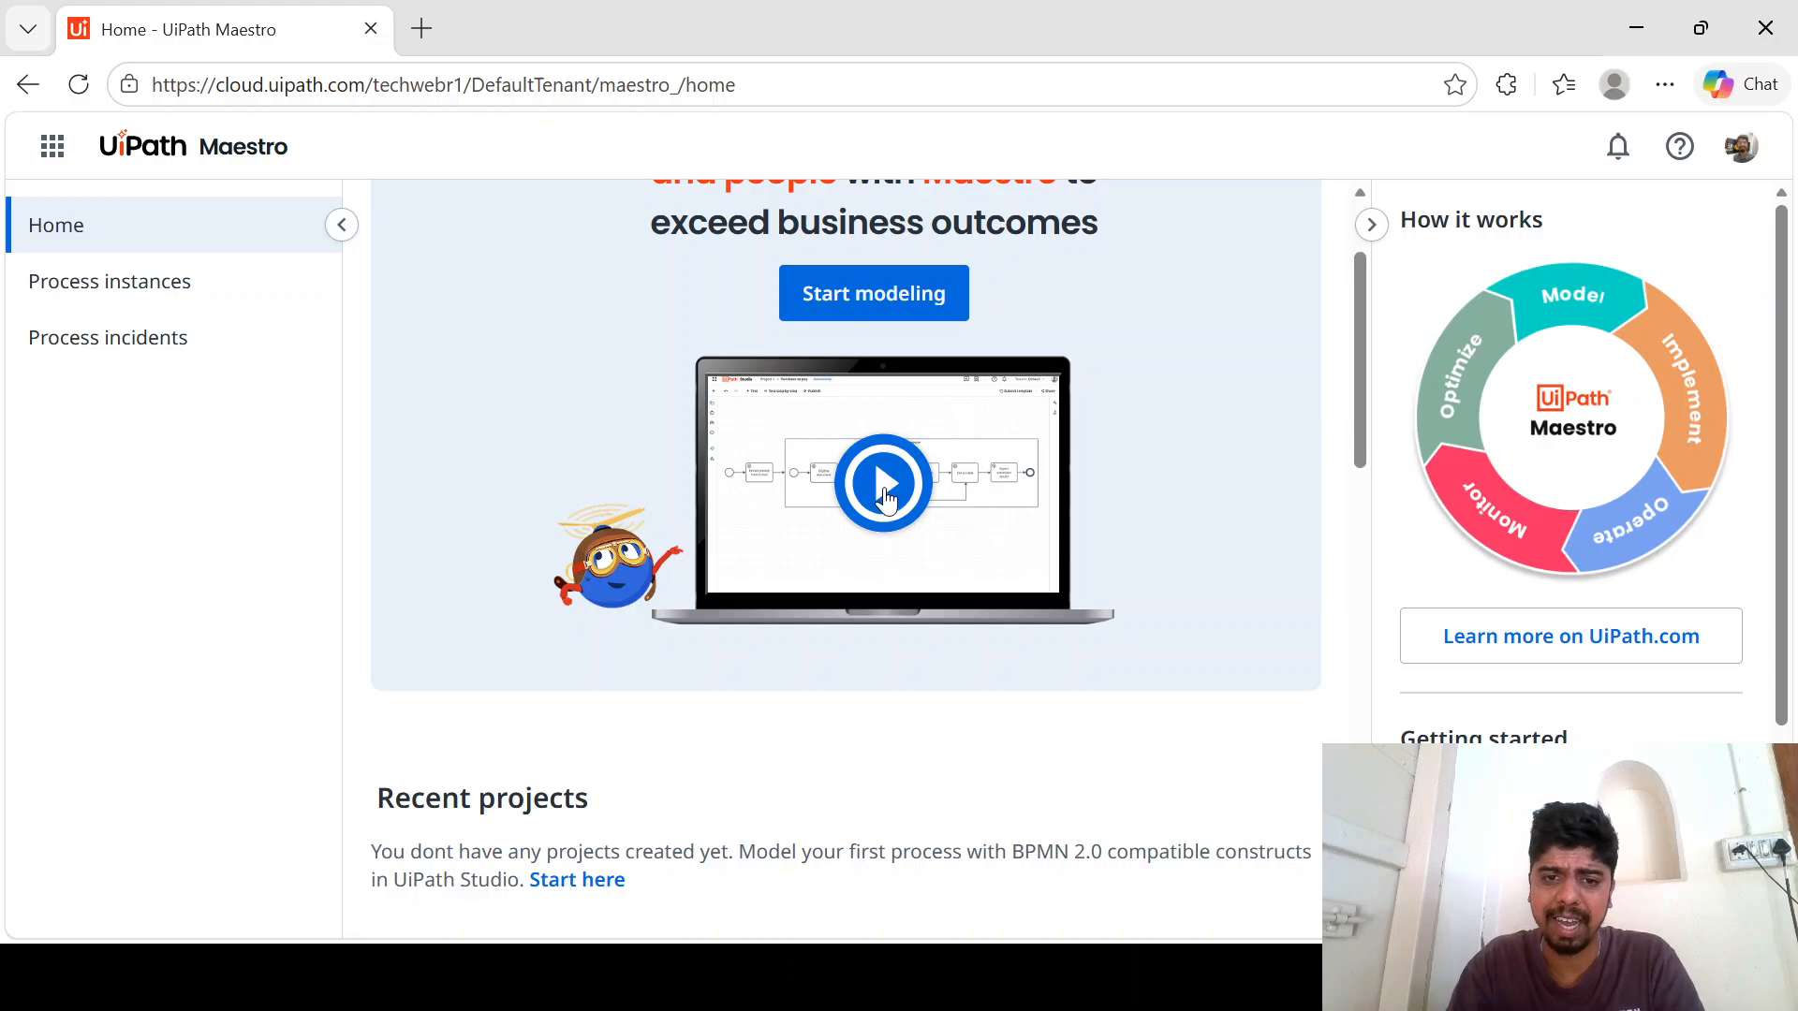
scroll(898, 503, down, 5)
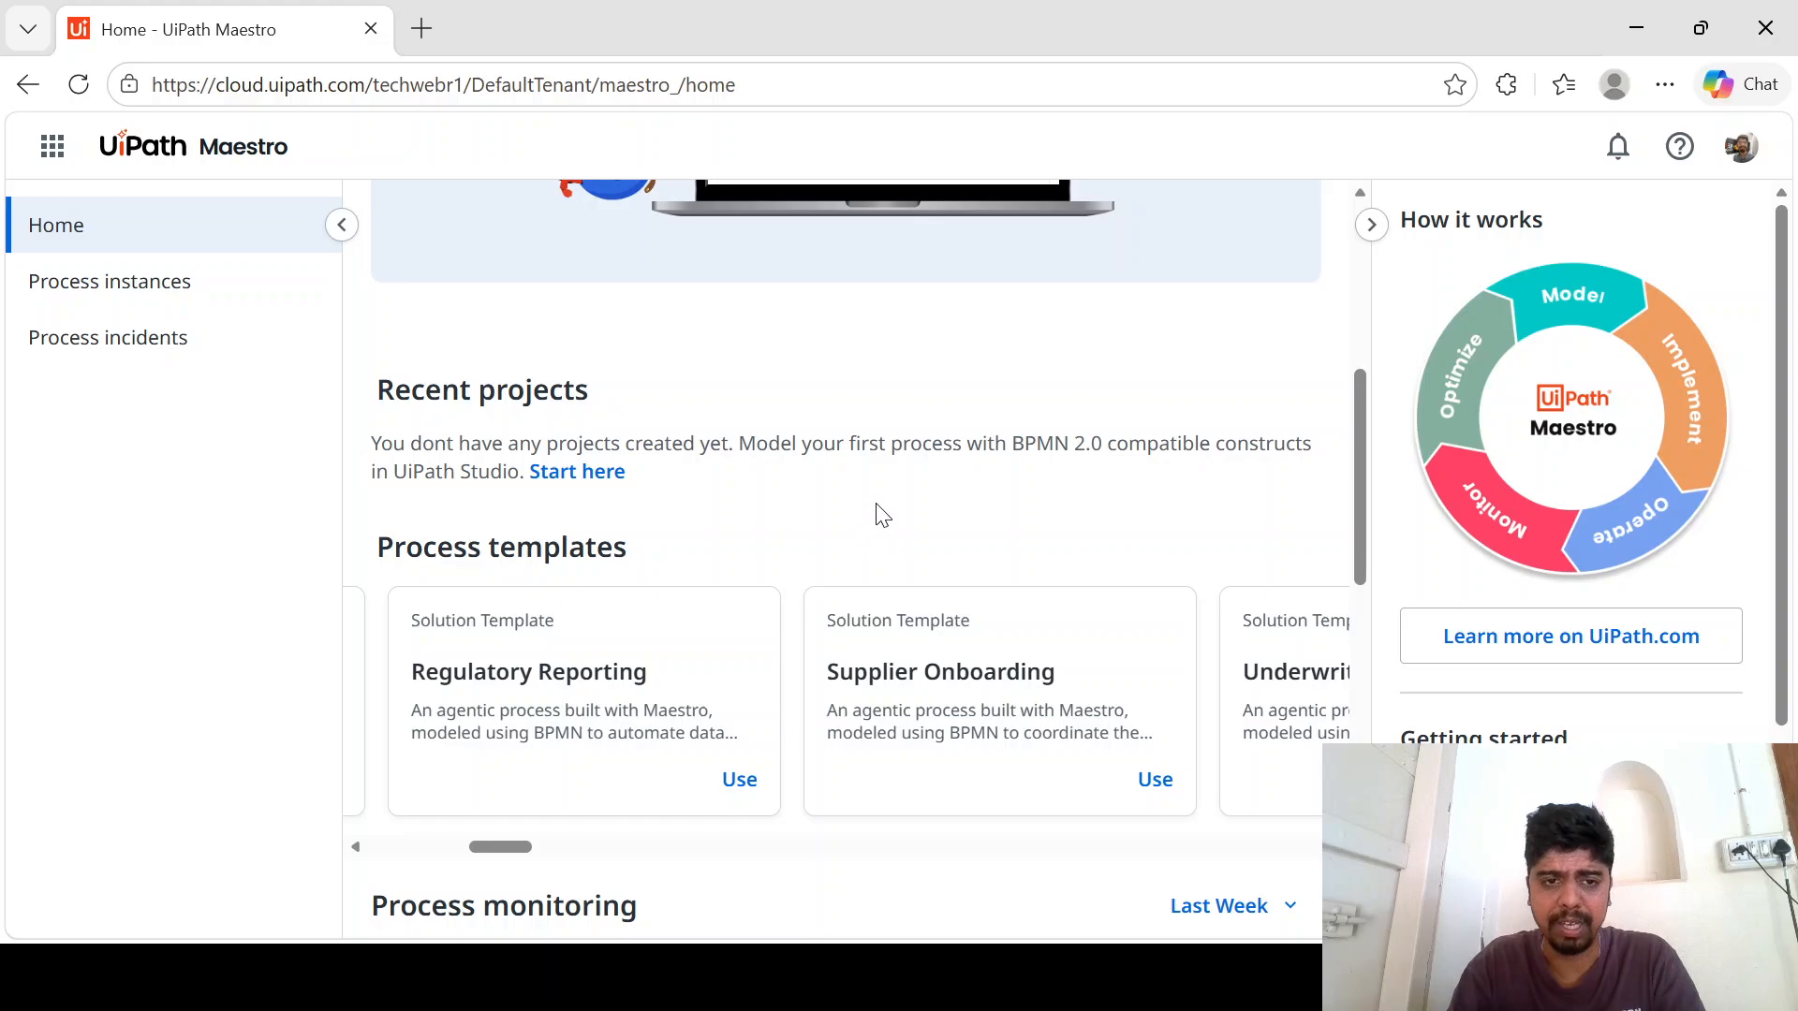
scroll(880, 514, down, 3)
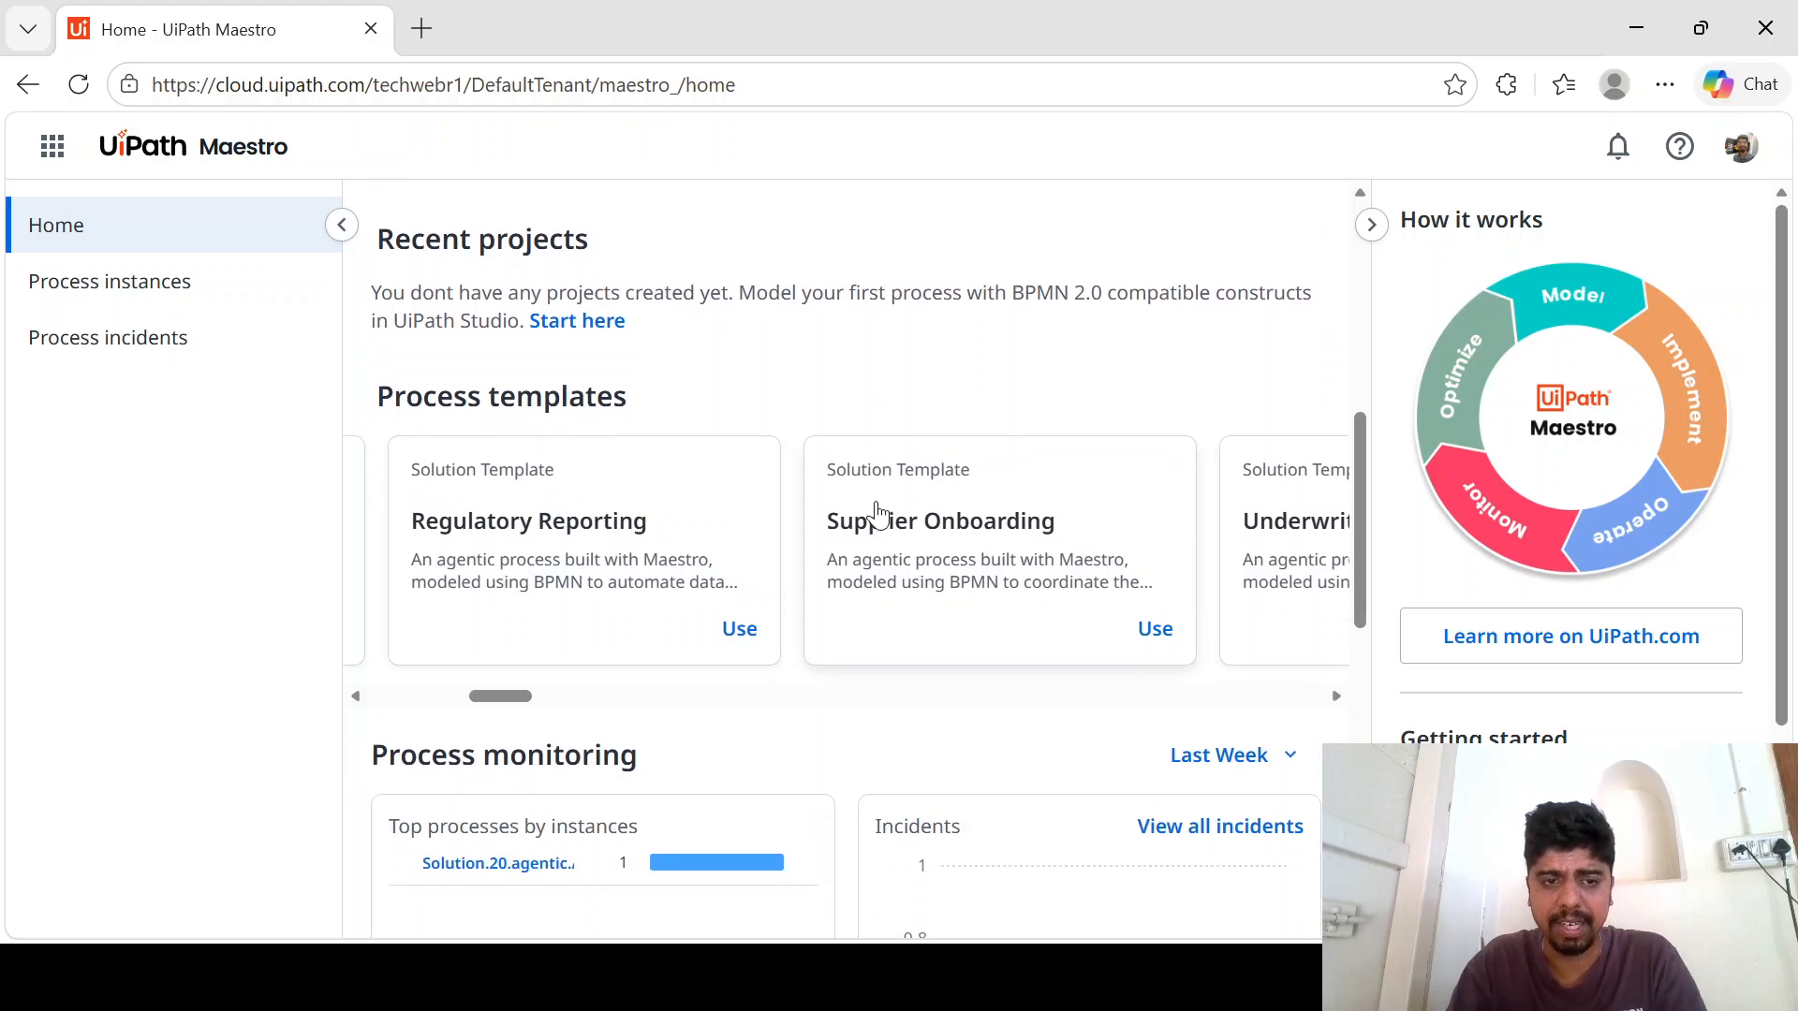
scroll(877, 514, right, 3)
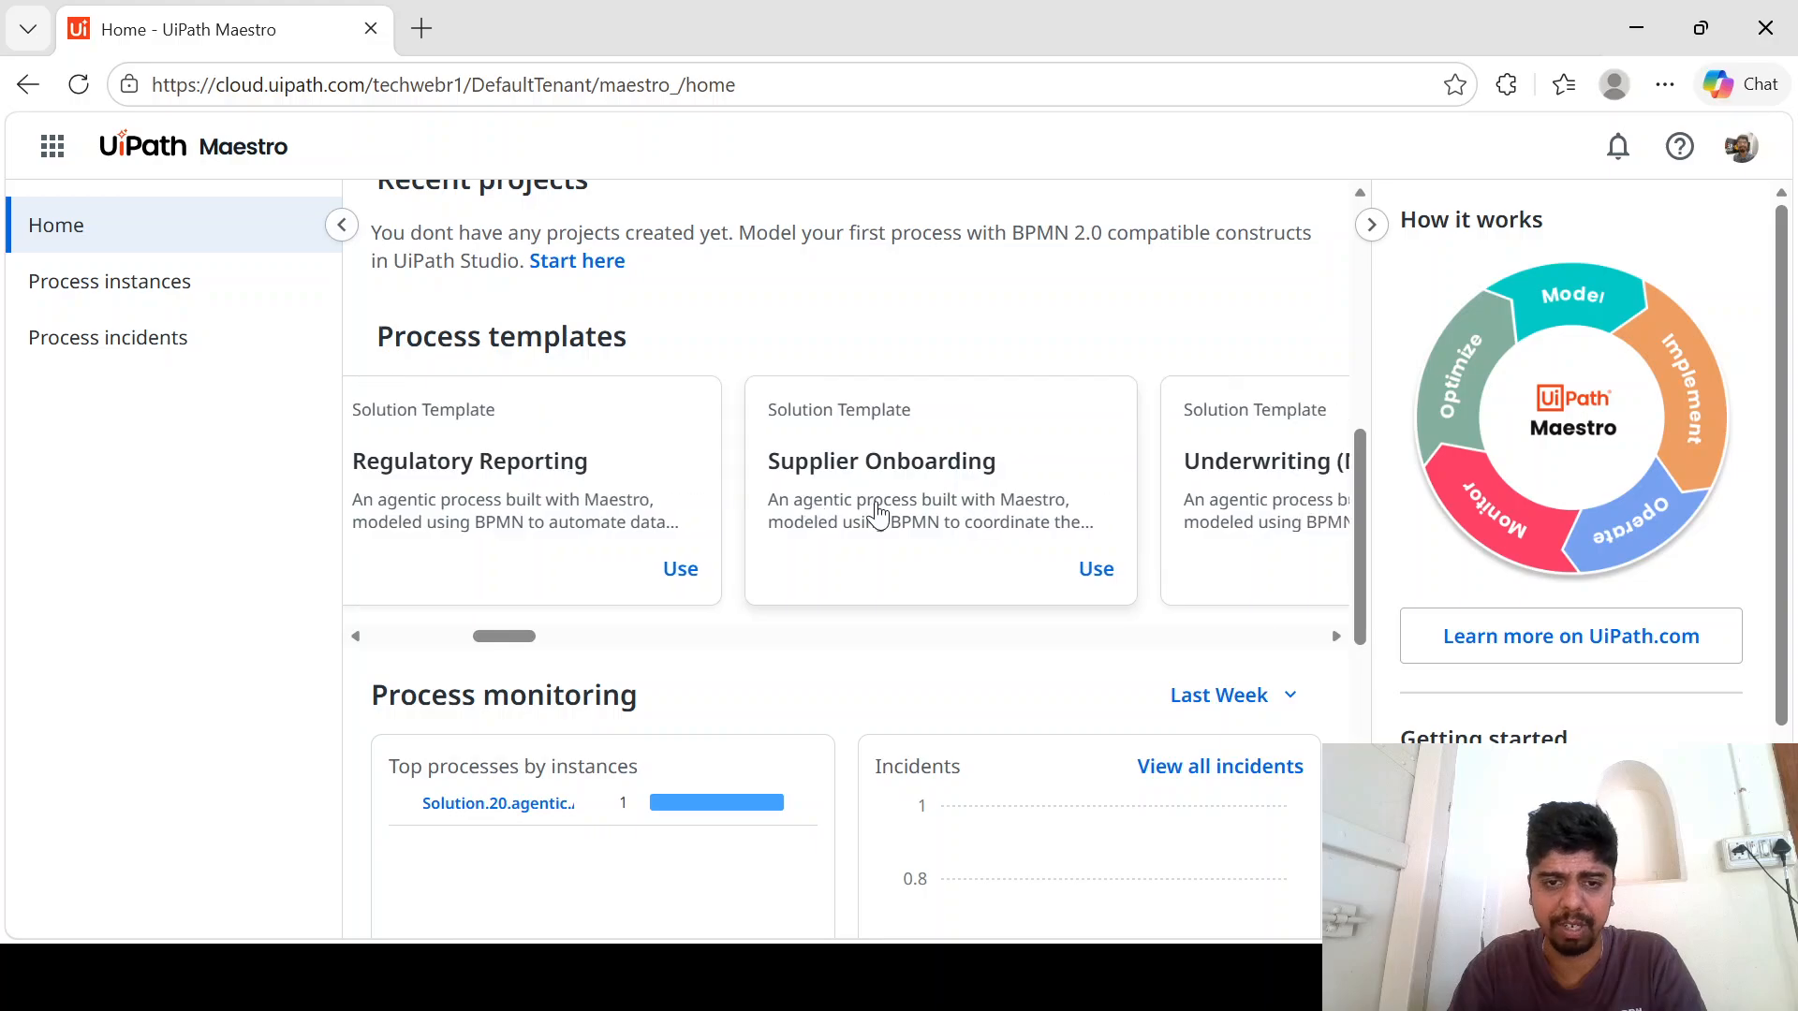
scroll(878, 513, left, 5)
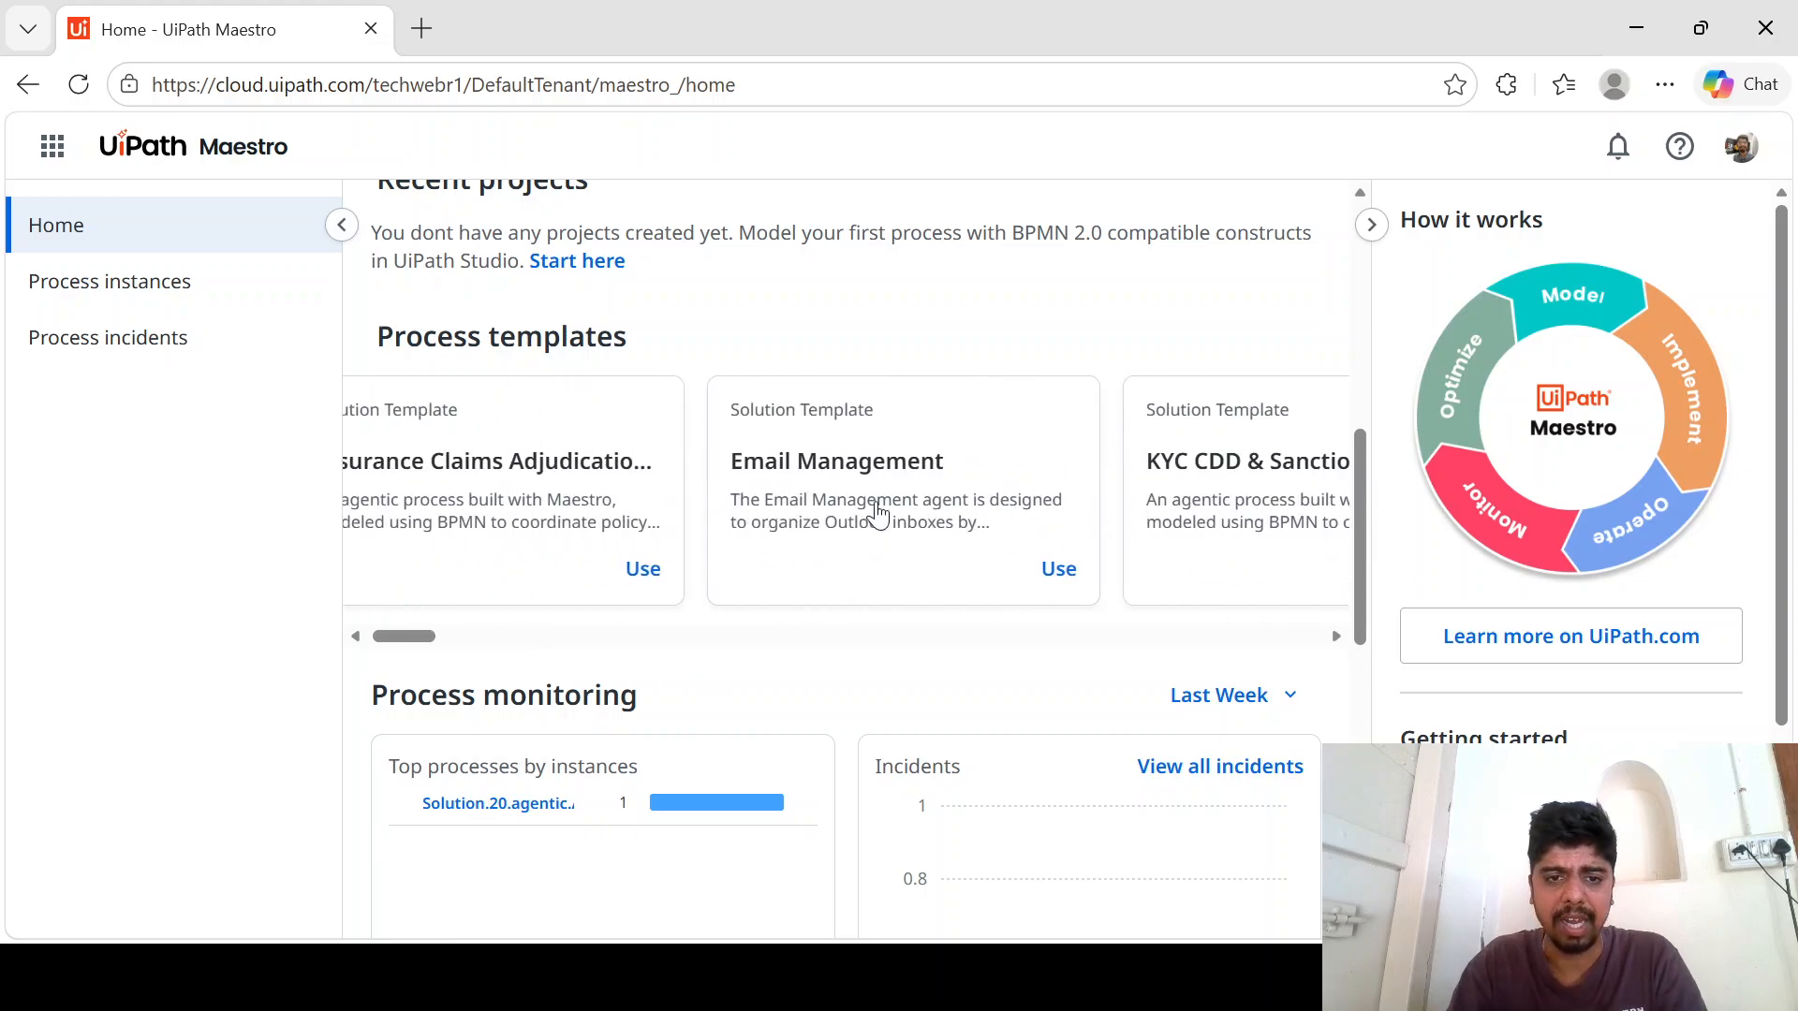
scroll(877, 513, down, 3)
scroll(877, 514, up, 8)
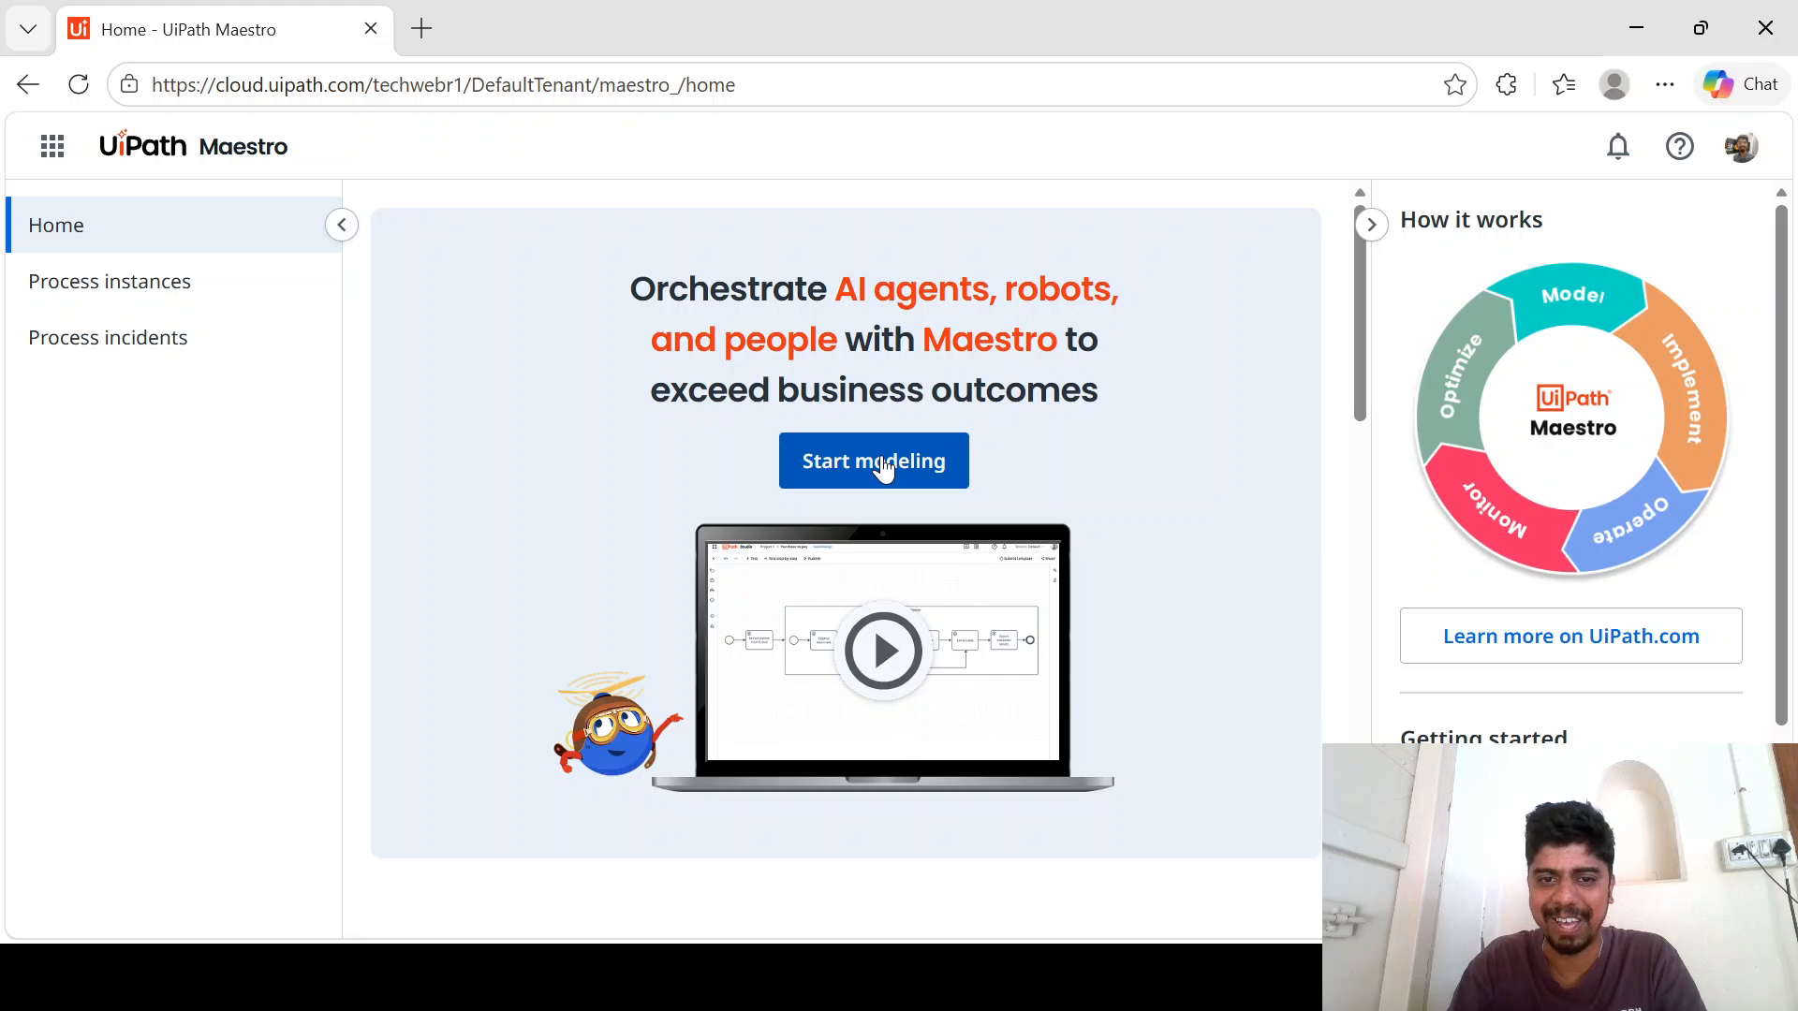
- Start modeling a new agentic process from the Maestro home page
click(883, 470)
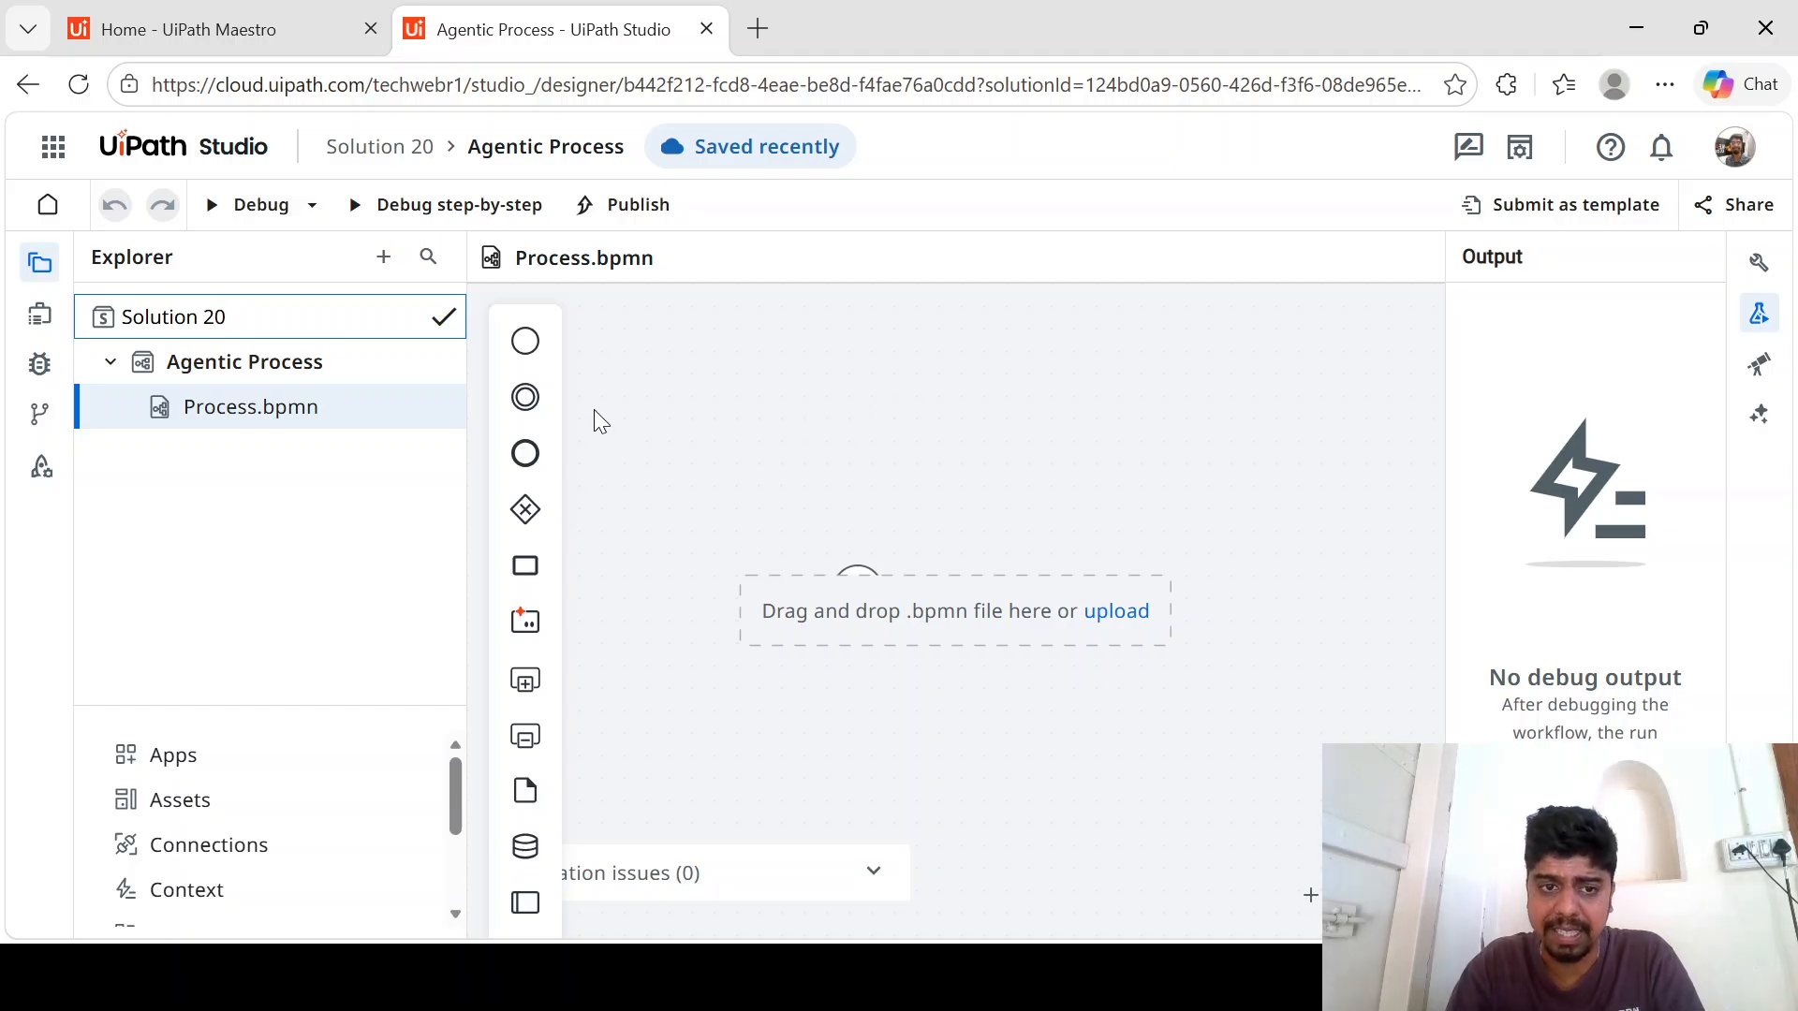
drag(524, 341, 687, 513)
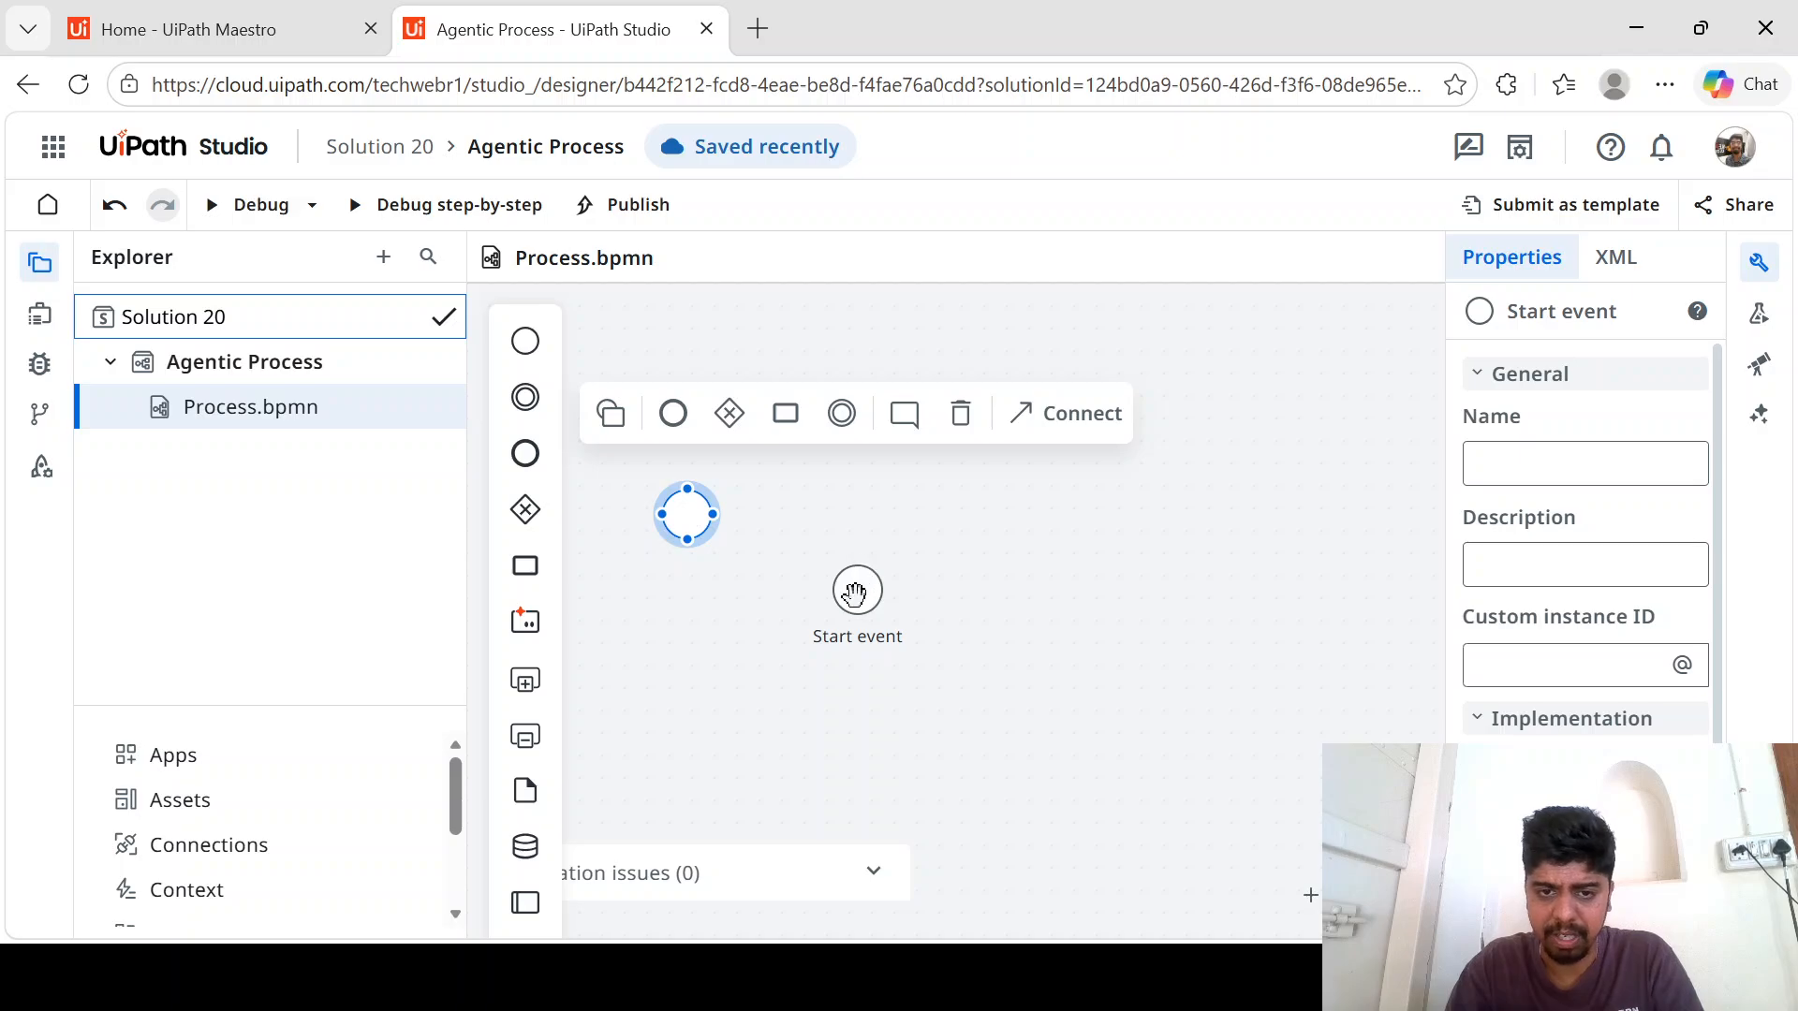
click(761, 598)
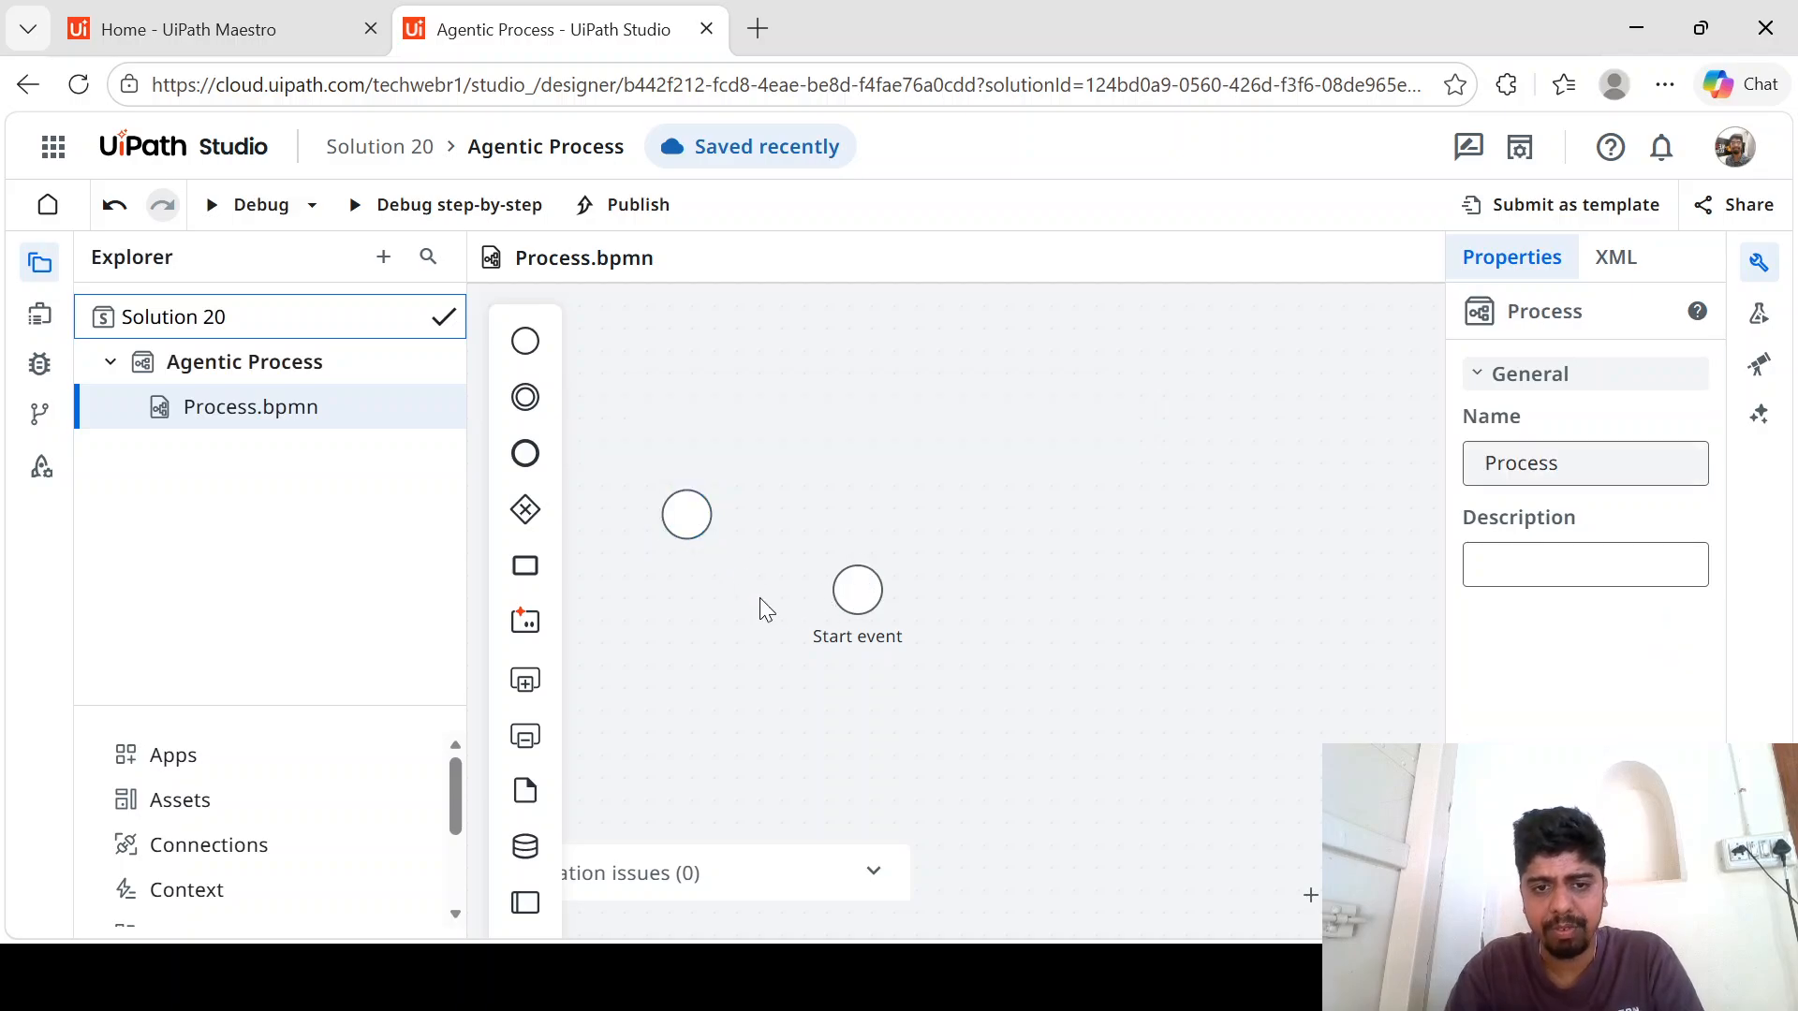
click(855, 588)
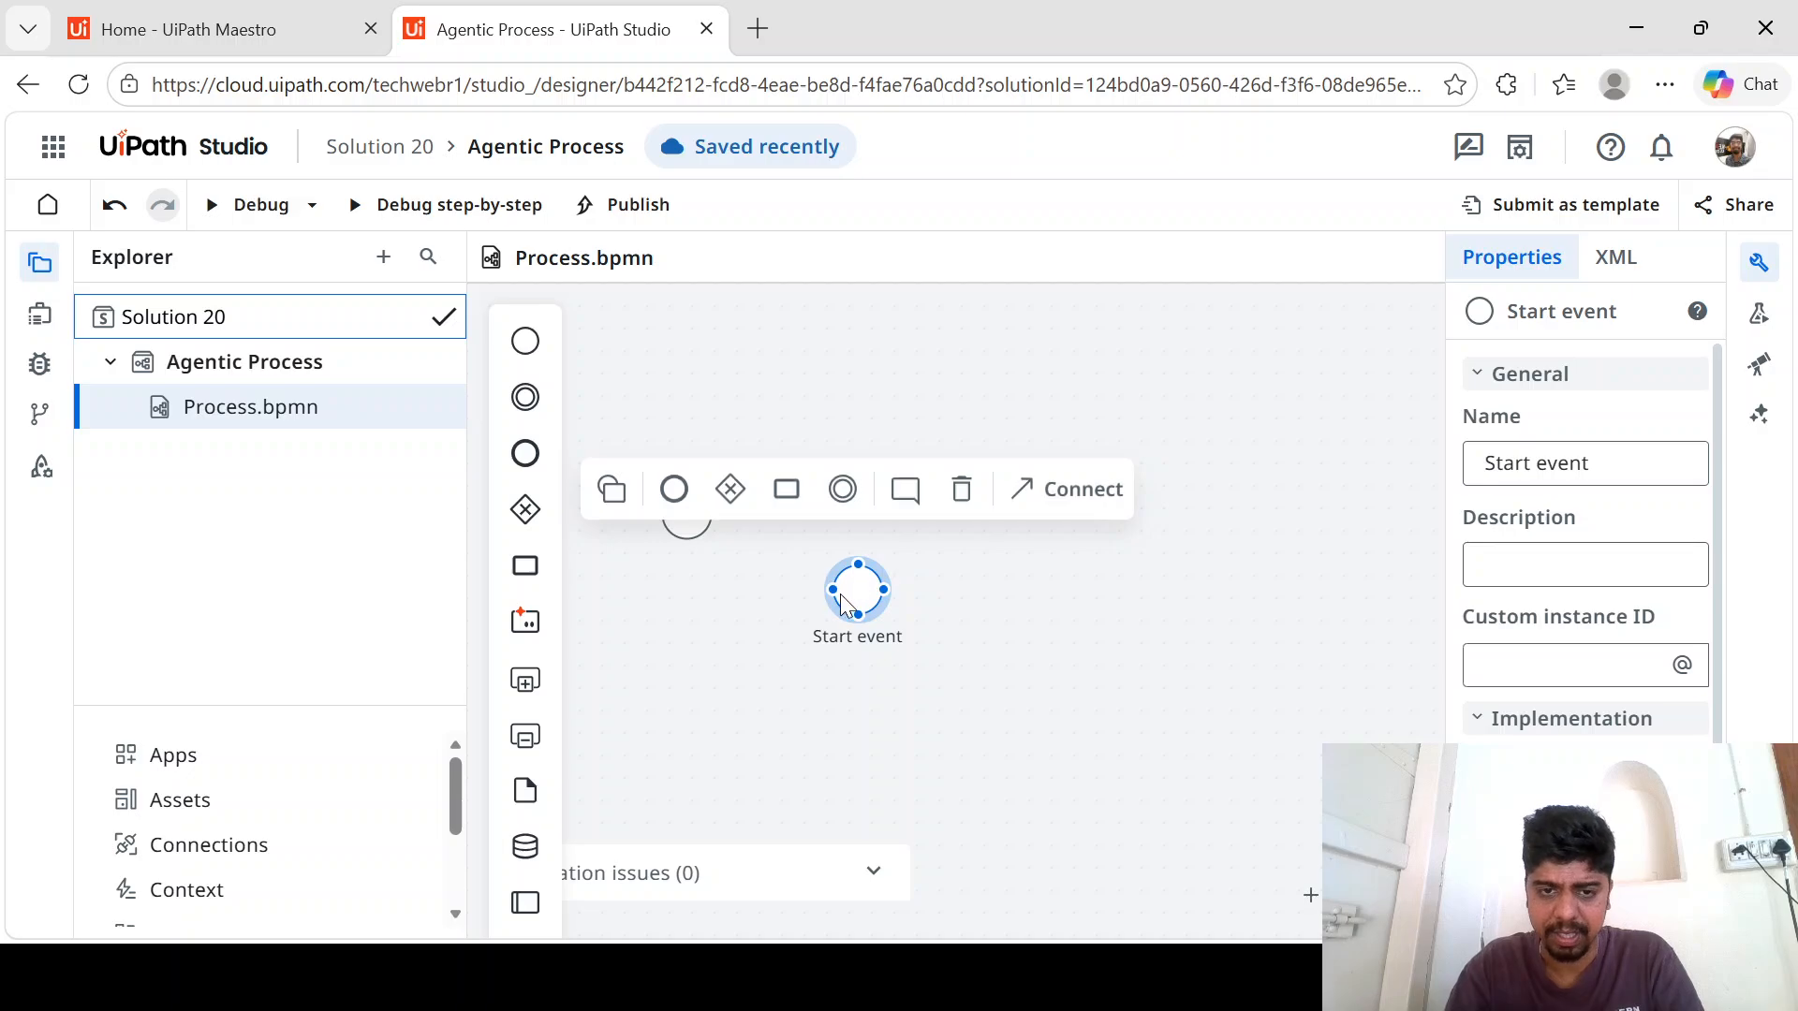
click(678, 536)
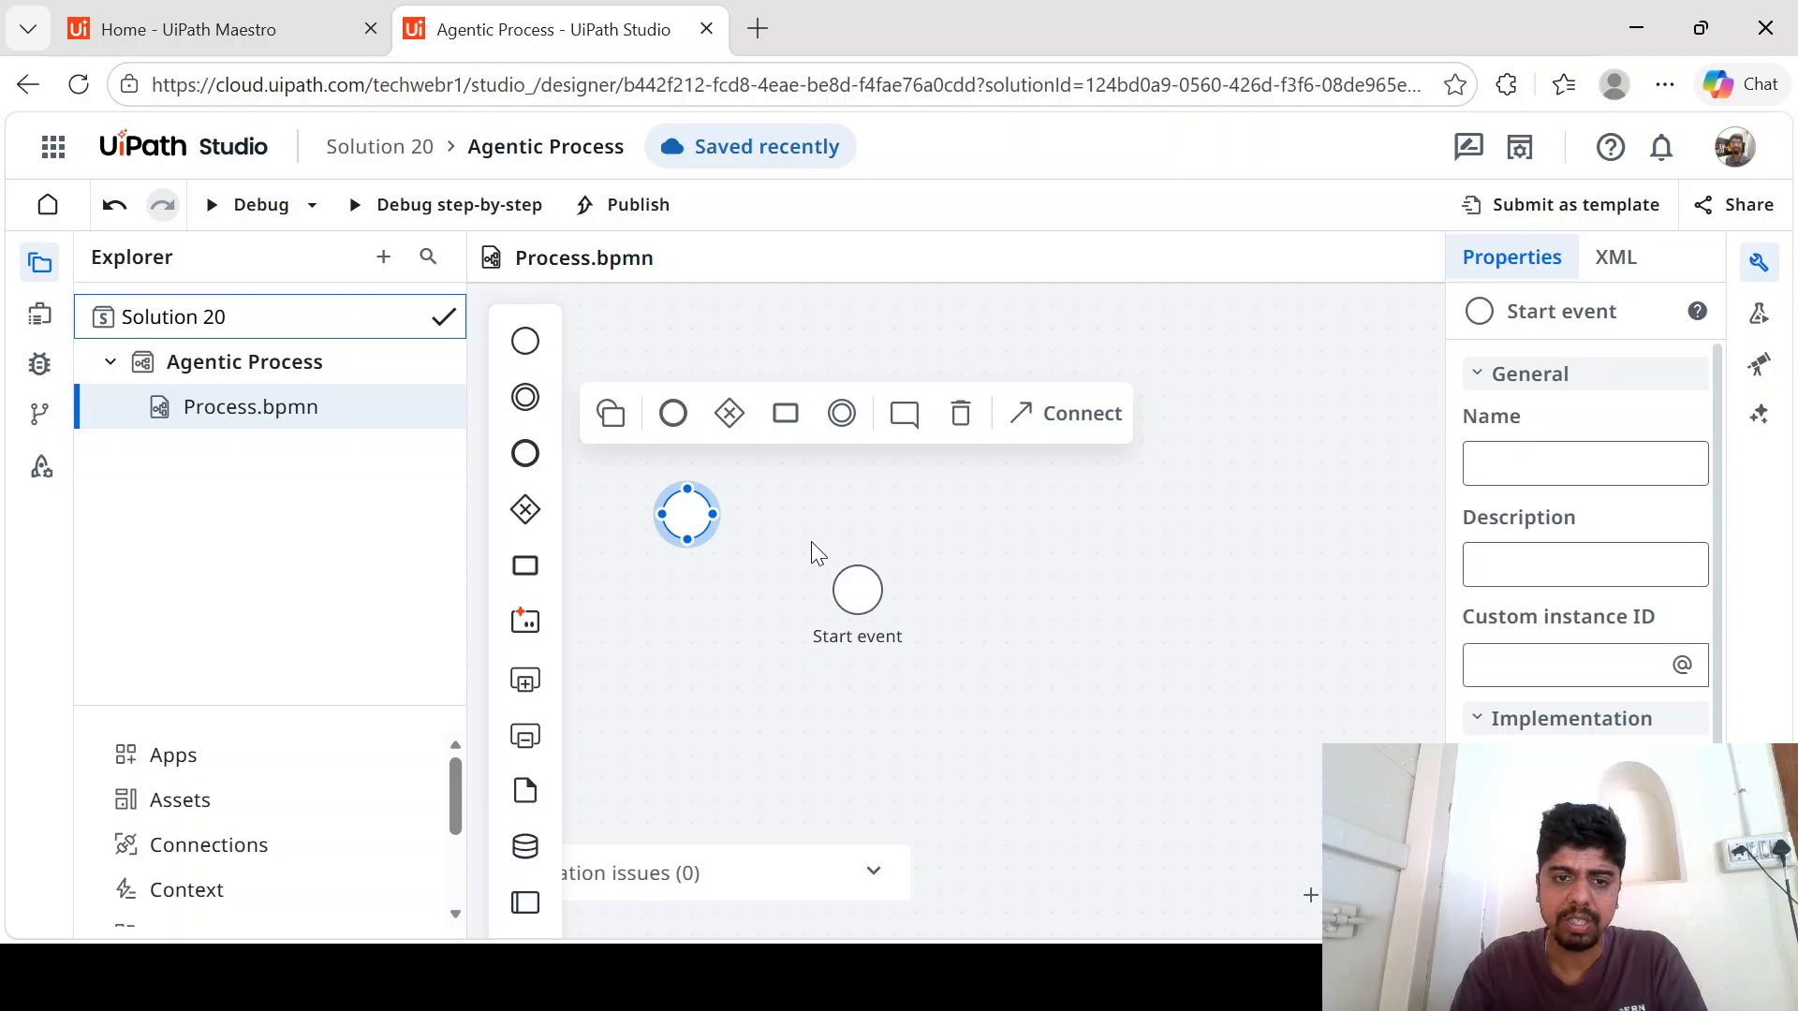
right_click(680, 515)
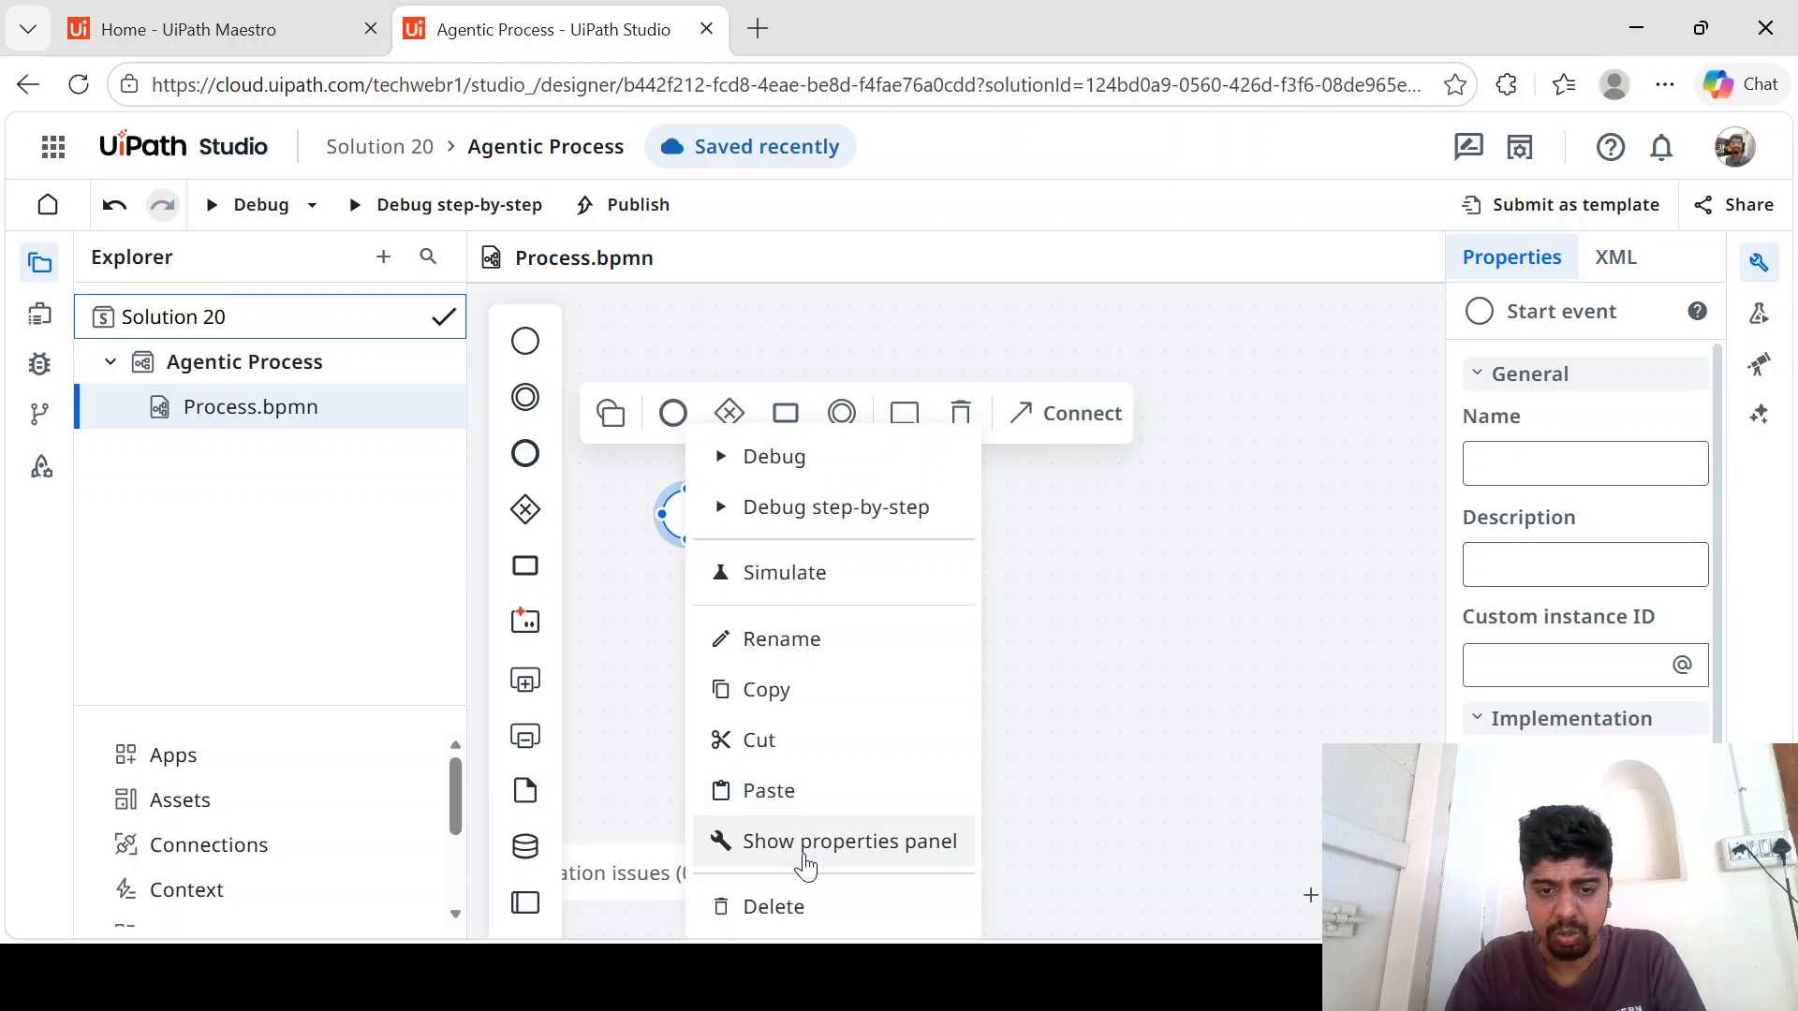
click(810, 906)
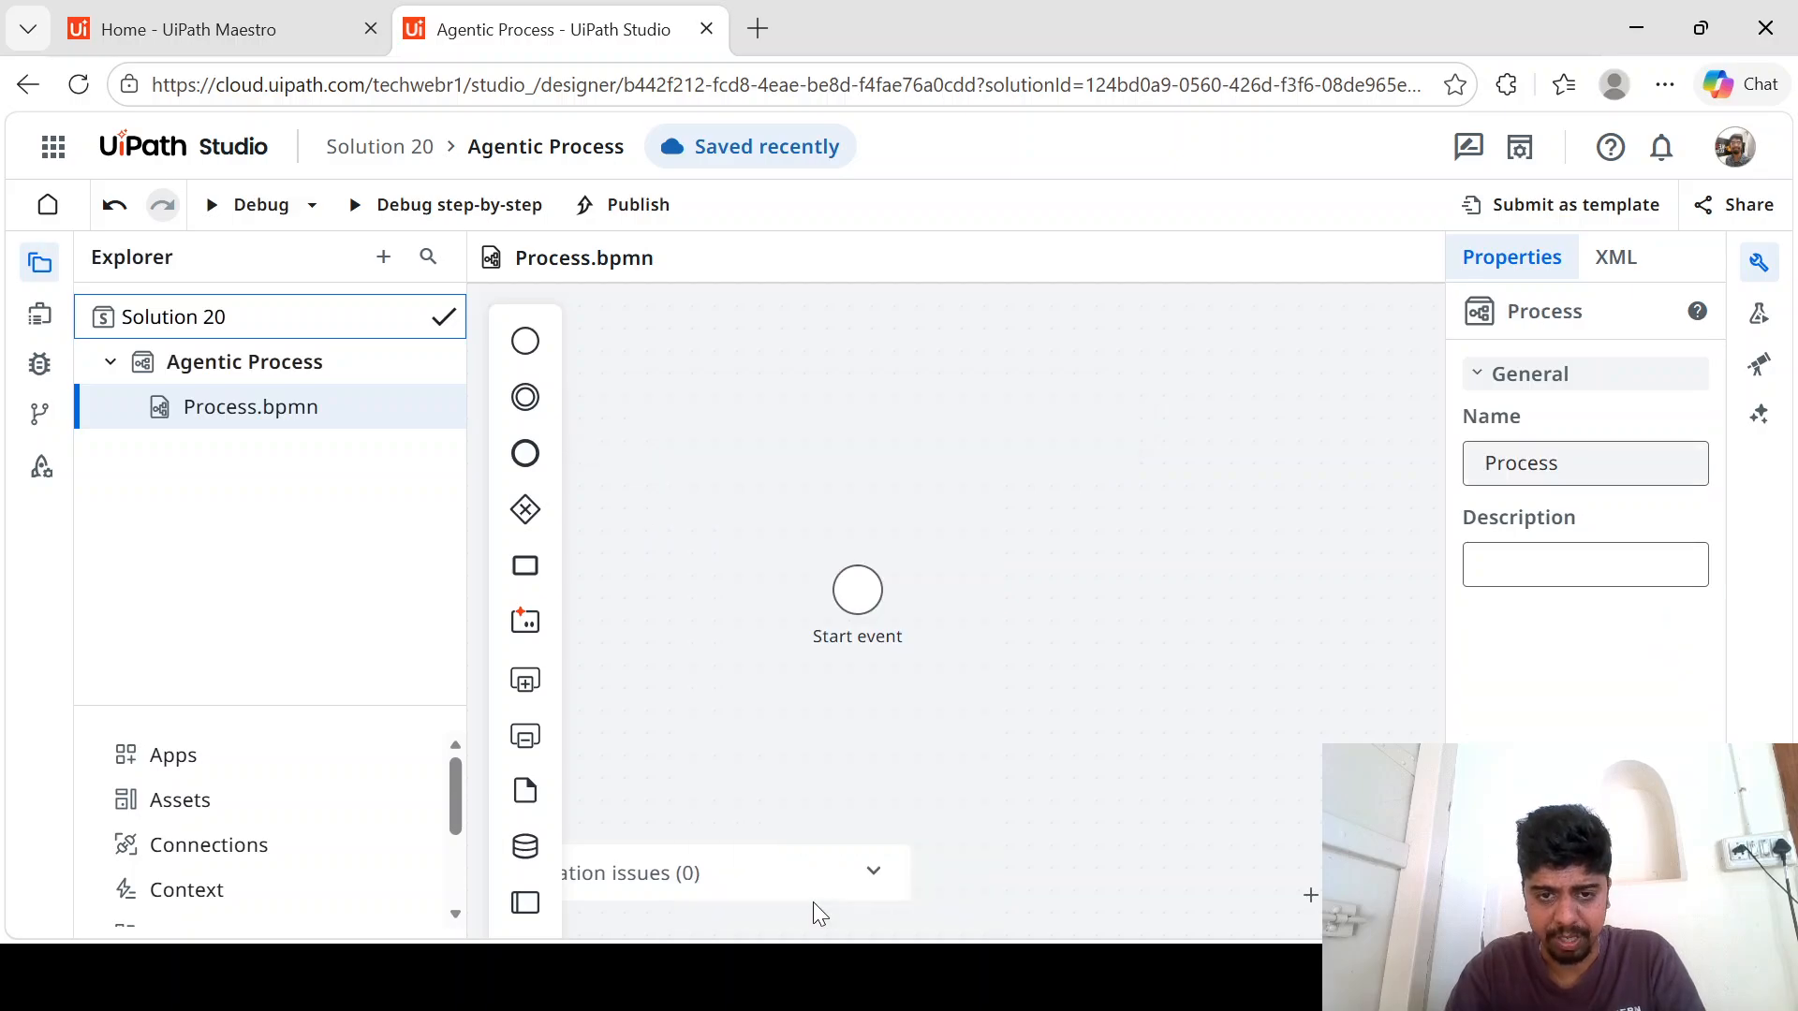
- Center the existing start event on the canvas and zoom out to leave room around it
click(857, 590)
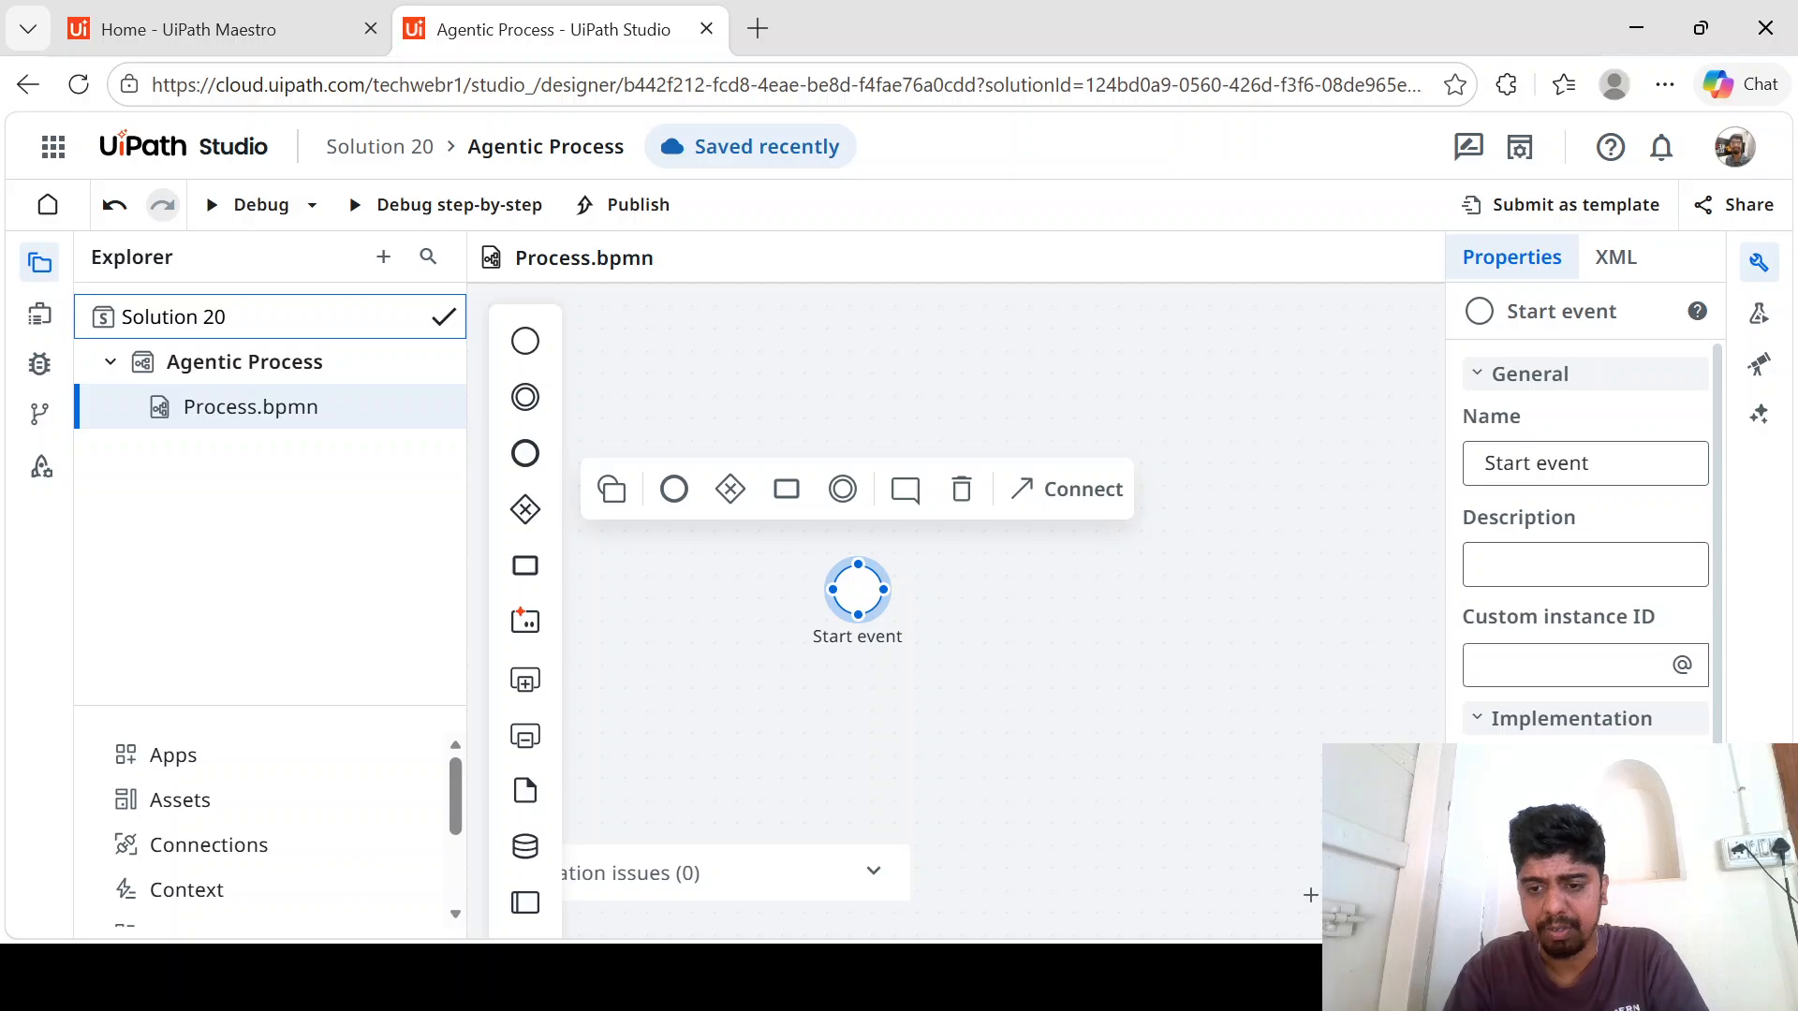
click(1401, 896)
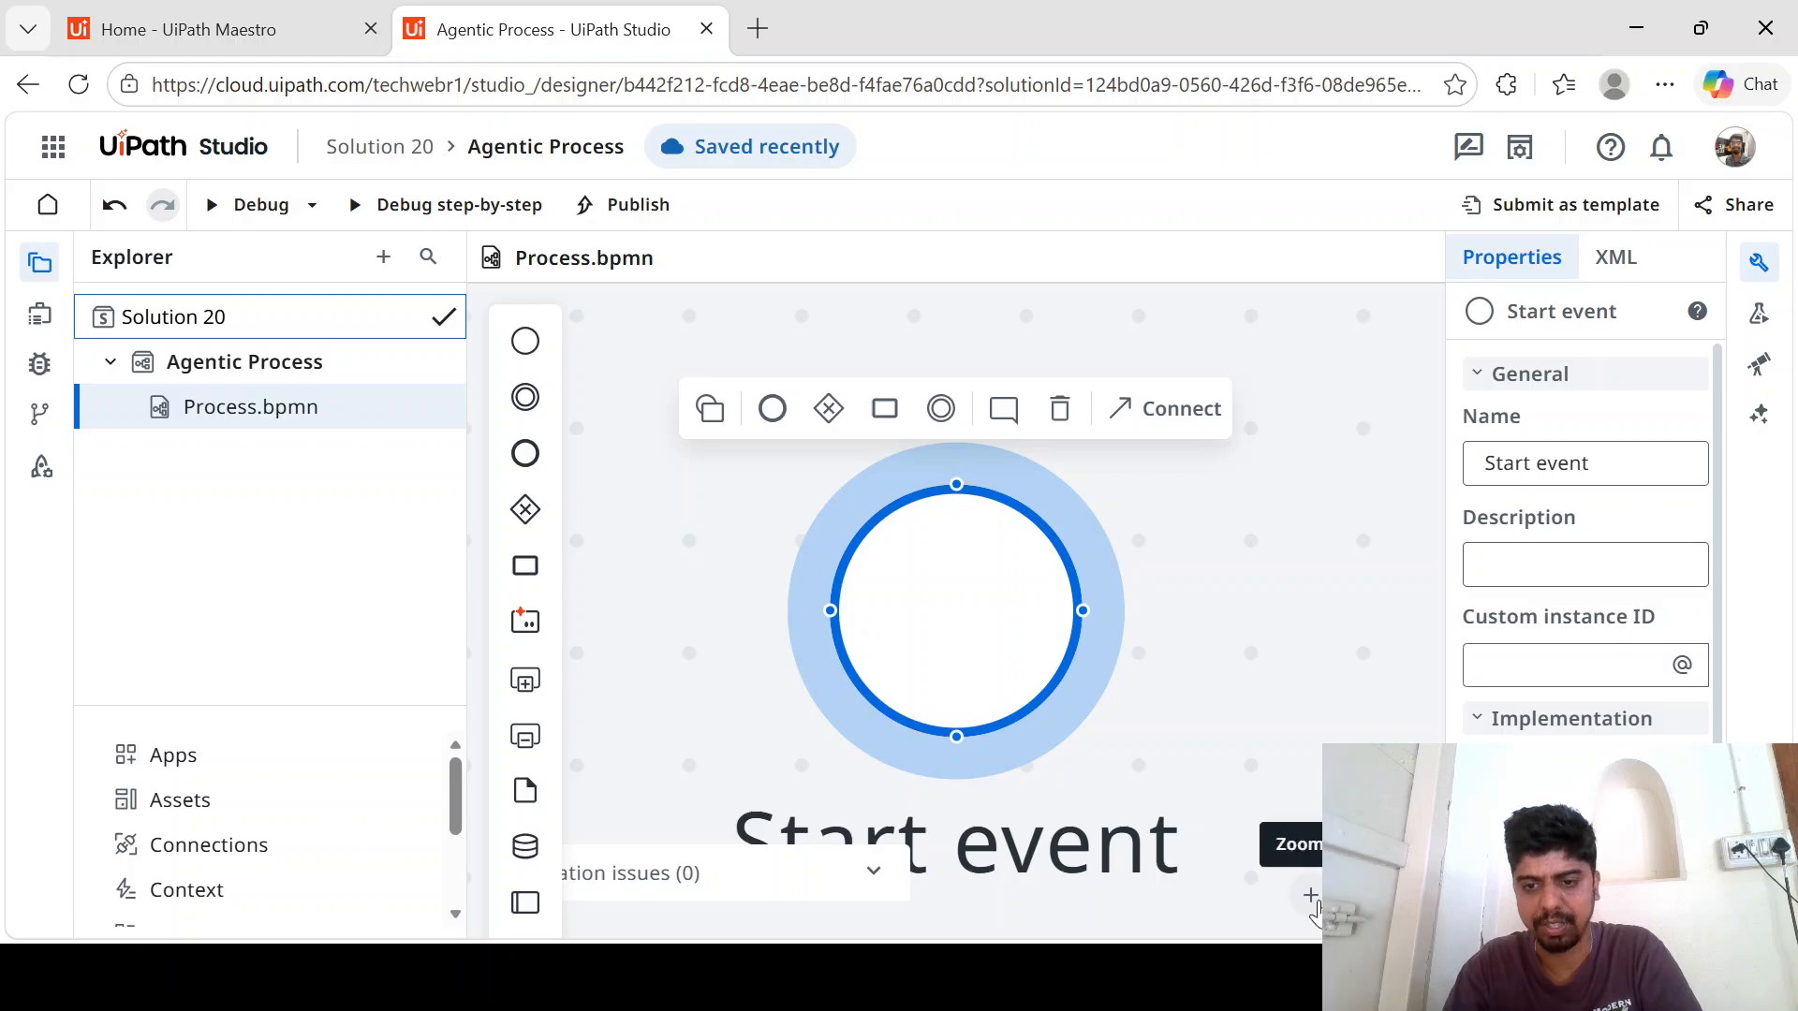
click(1356, 896)
click(1356, 896)
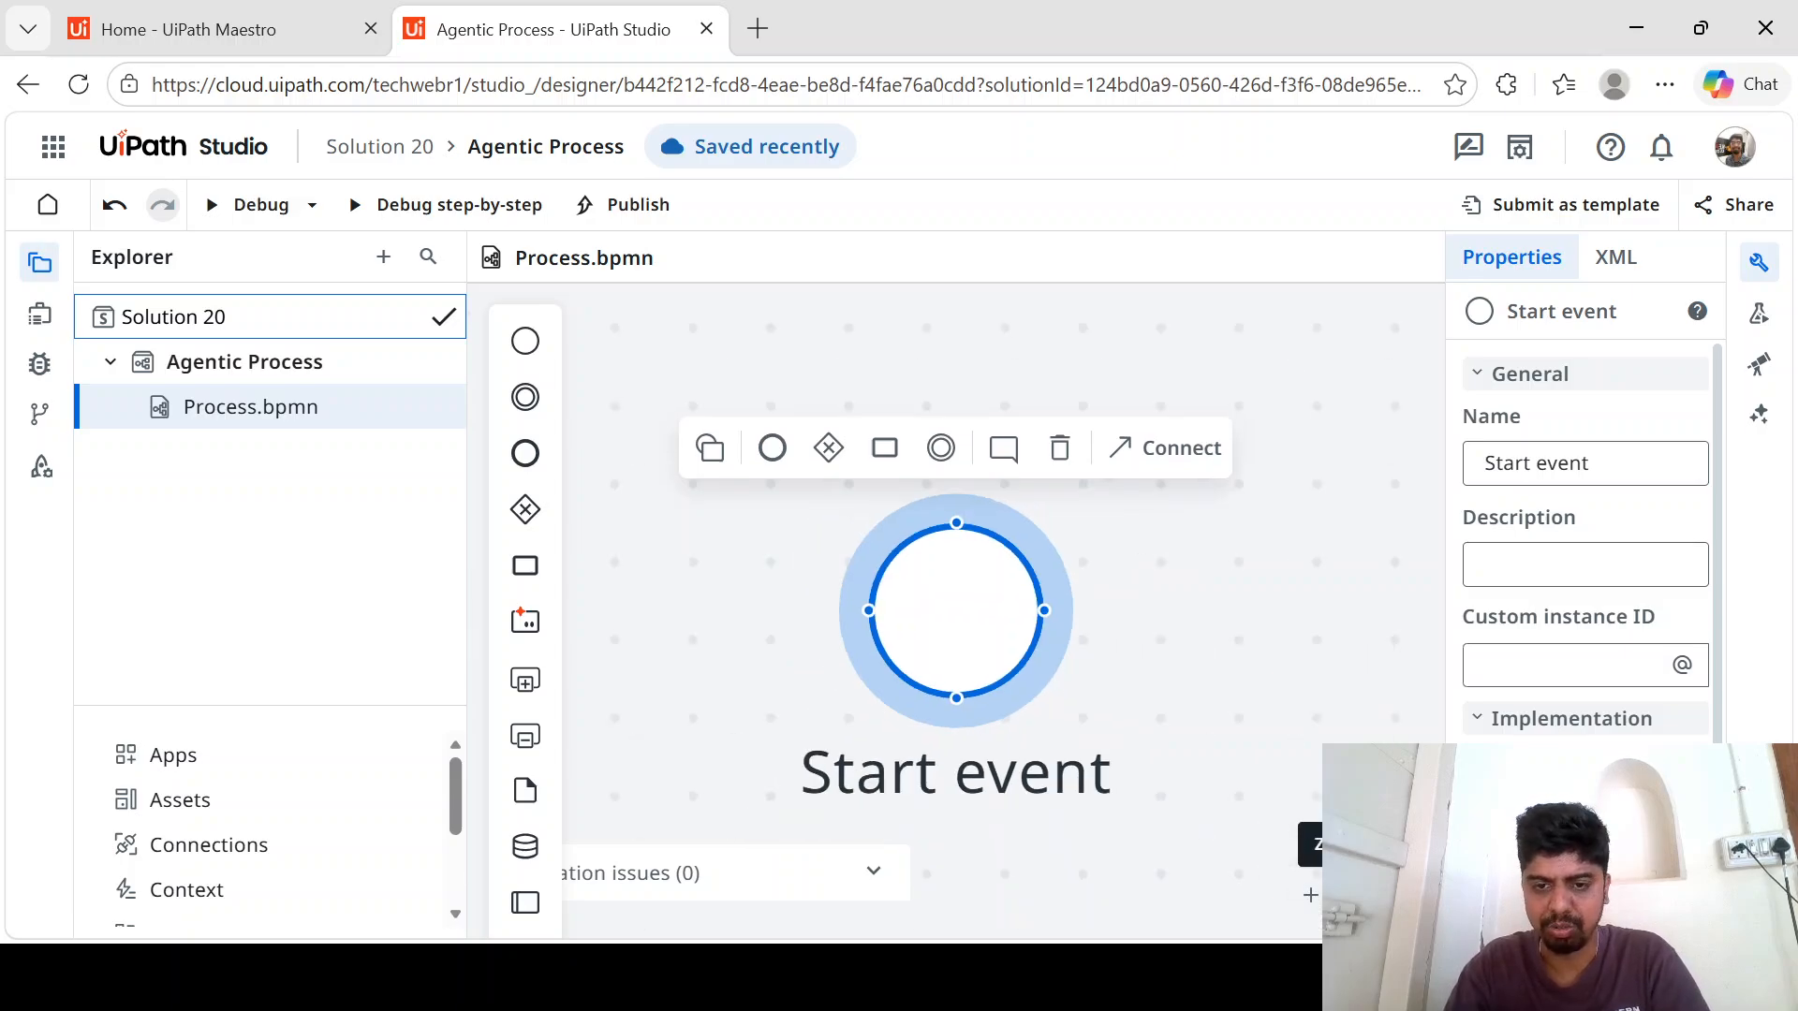
click(1356, 896)
click(1356, 896)
click(1356, 896)
click(1356, 897)
click(1356, 896)
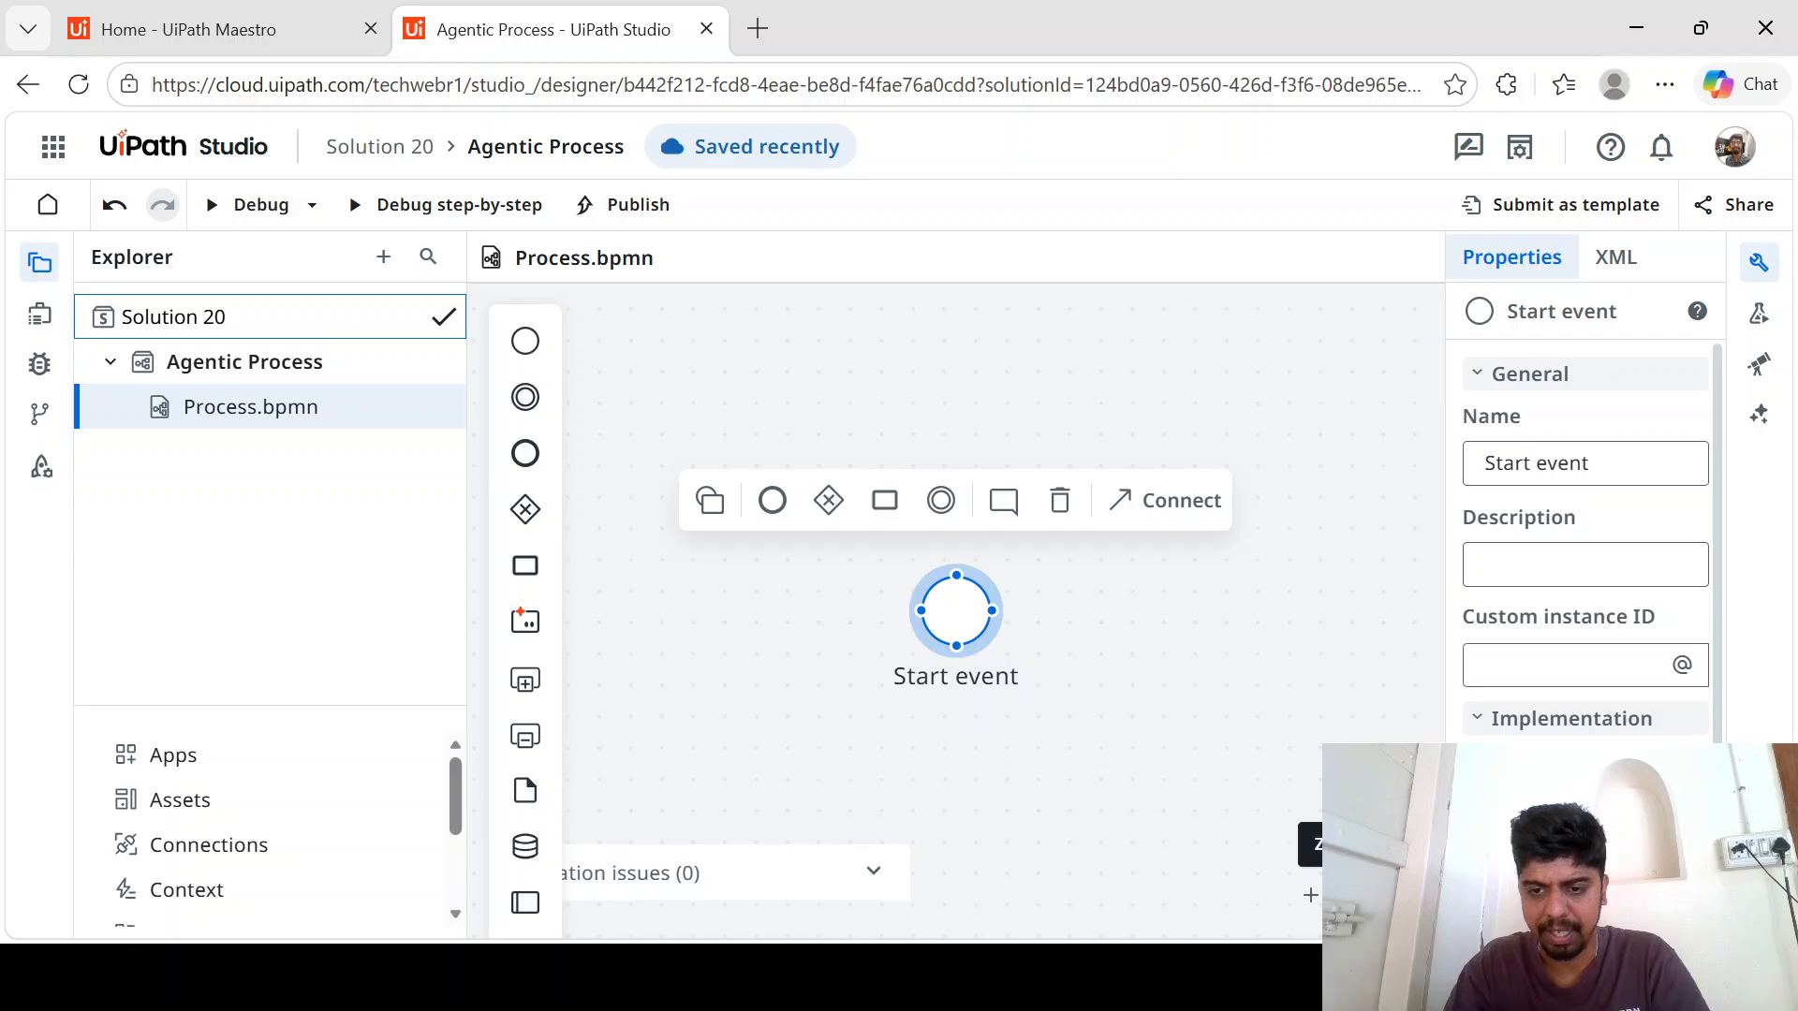
click(1356, 896)
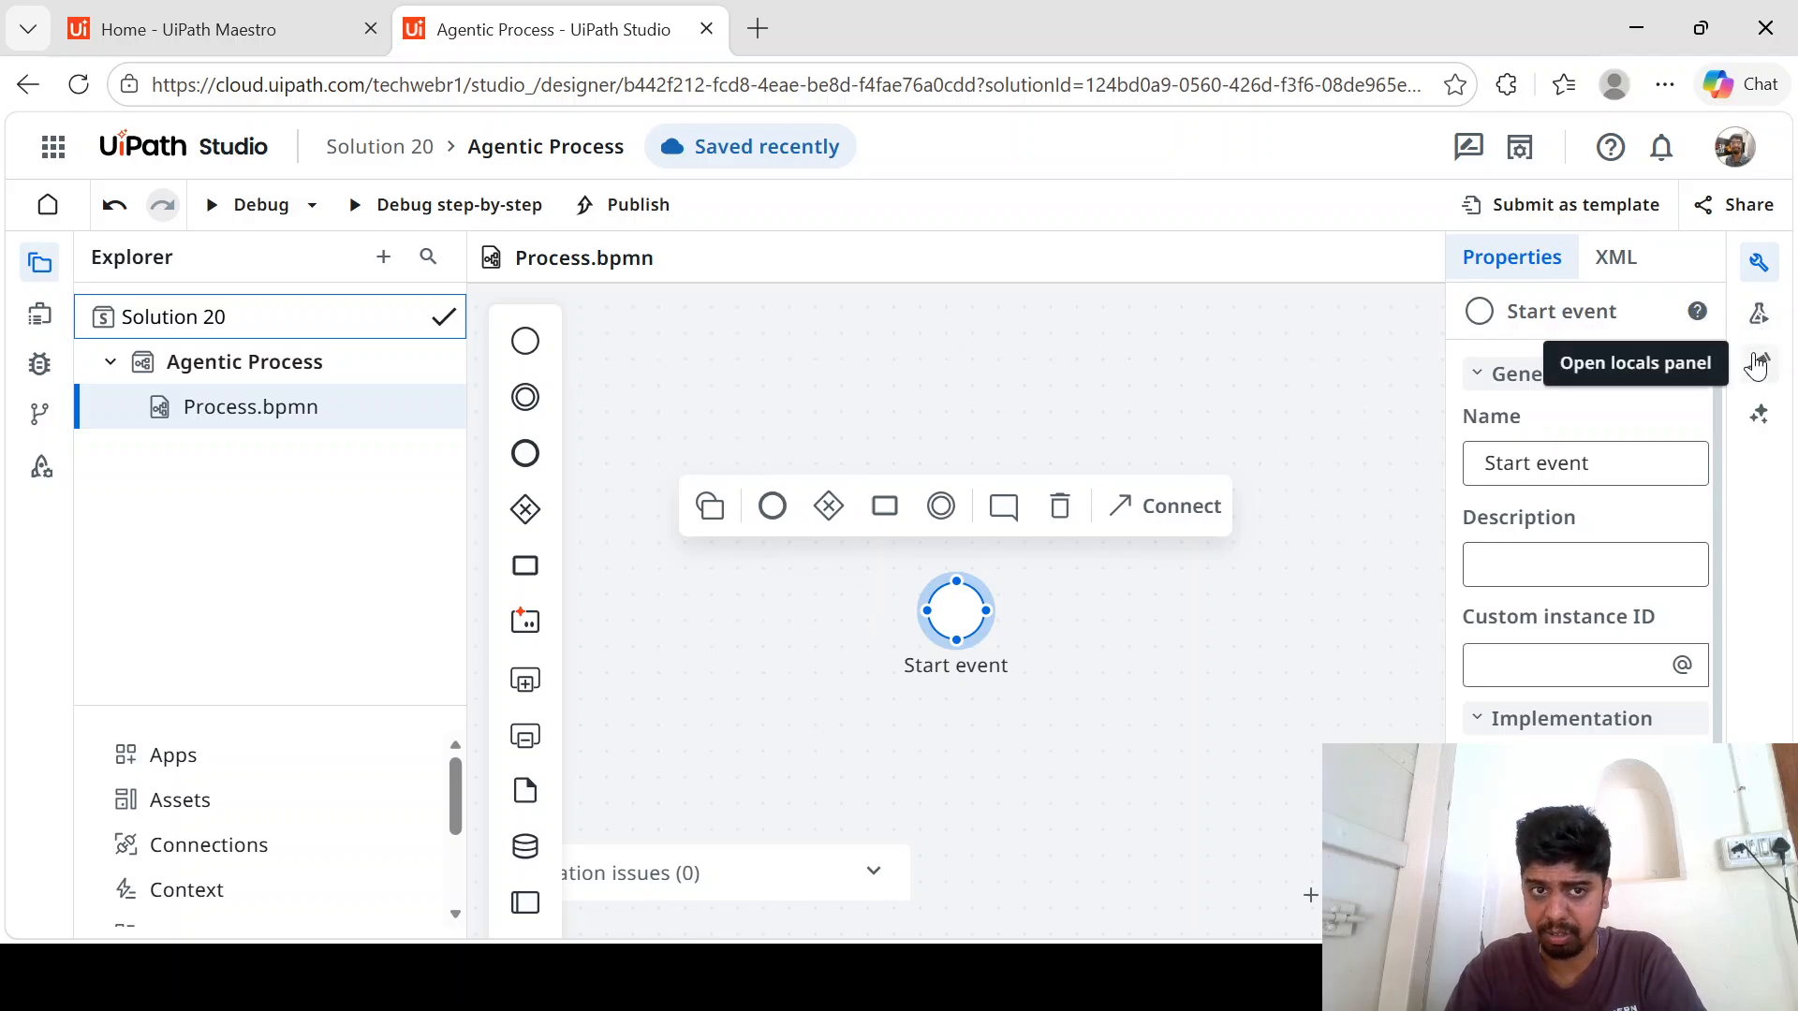
- Examine Autopilot's options for creating a business process model and close Autopilot again
click(1759, 413)
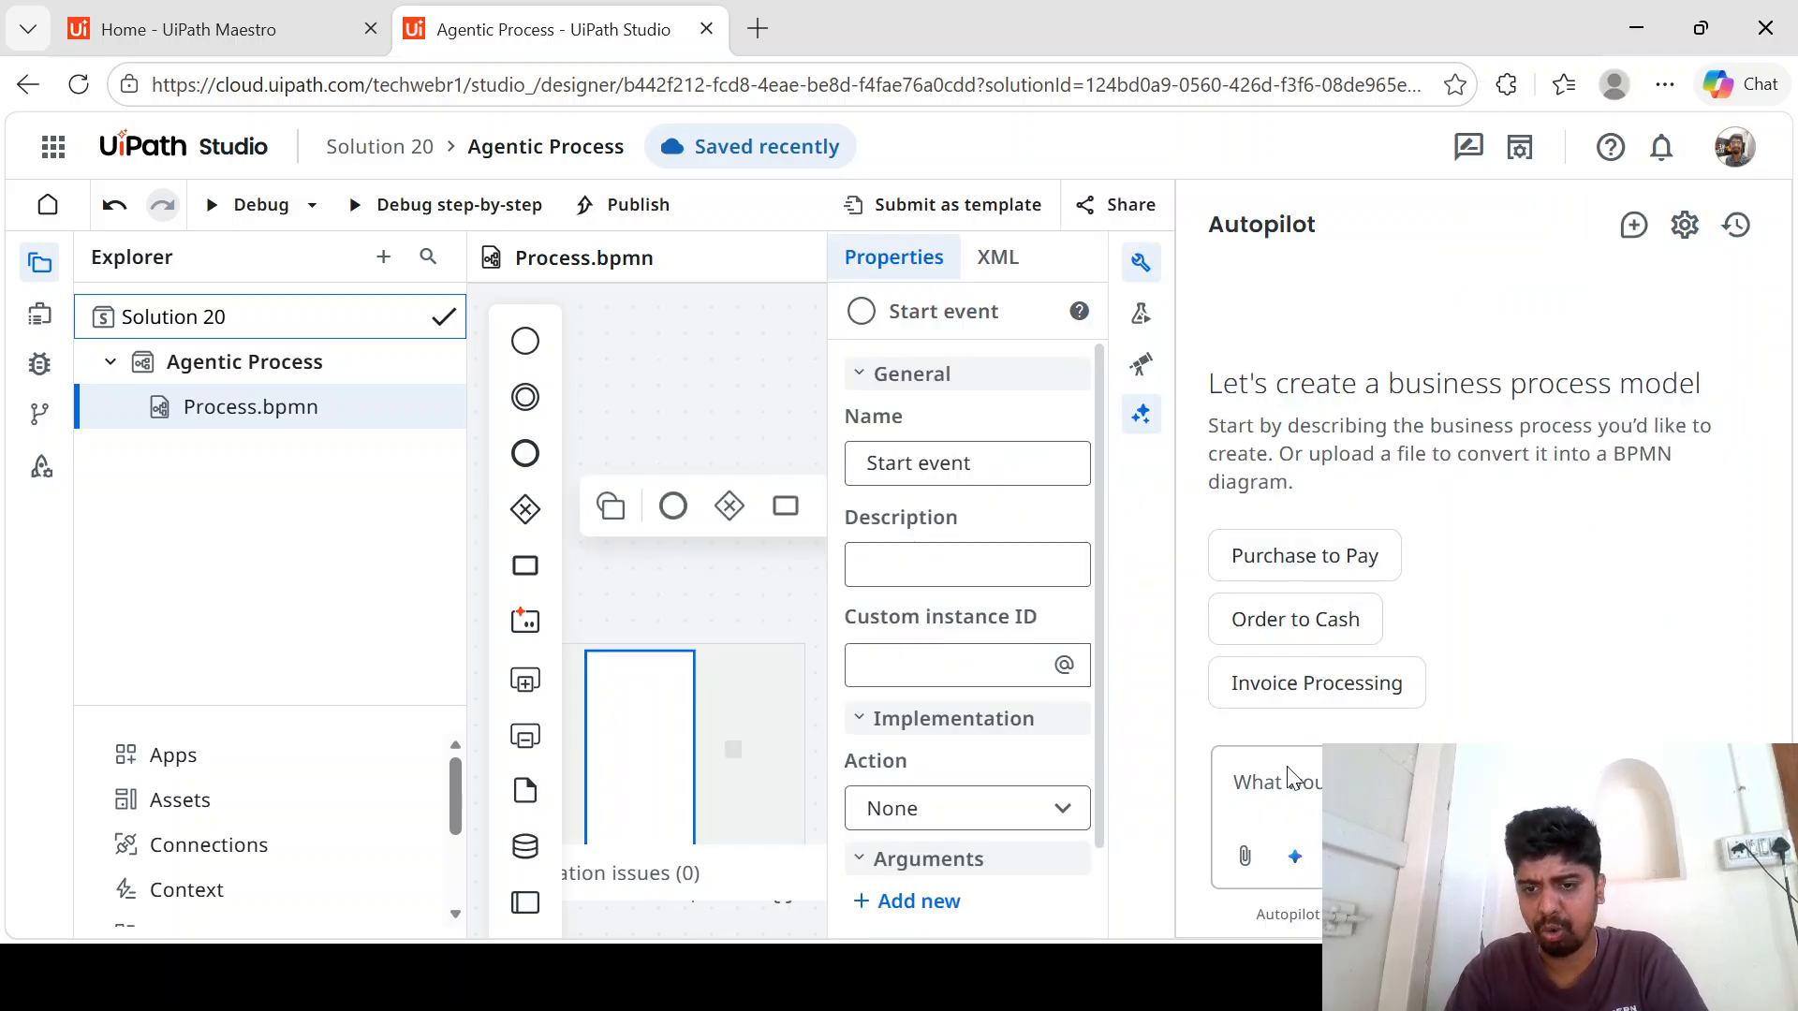
click(1318, 799)
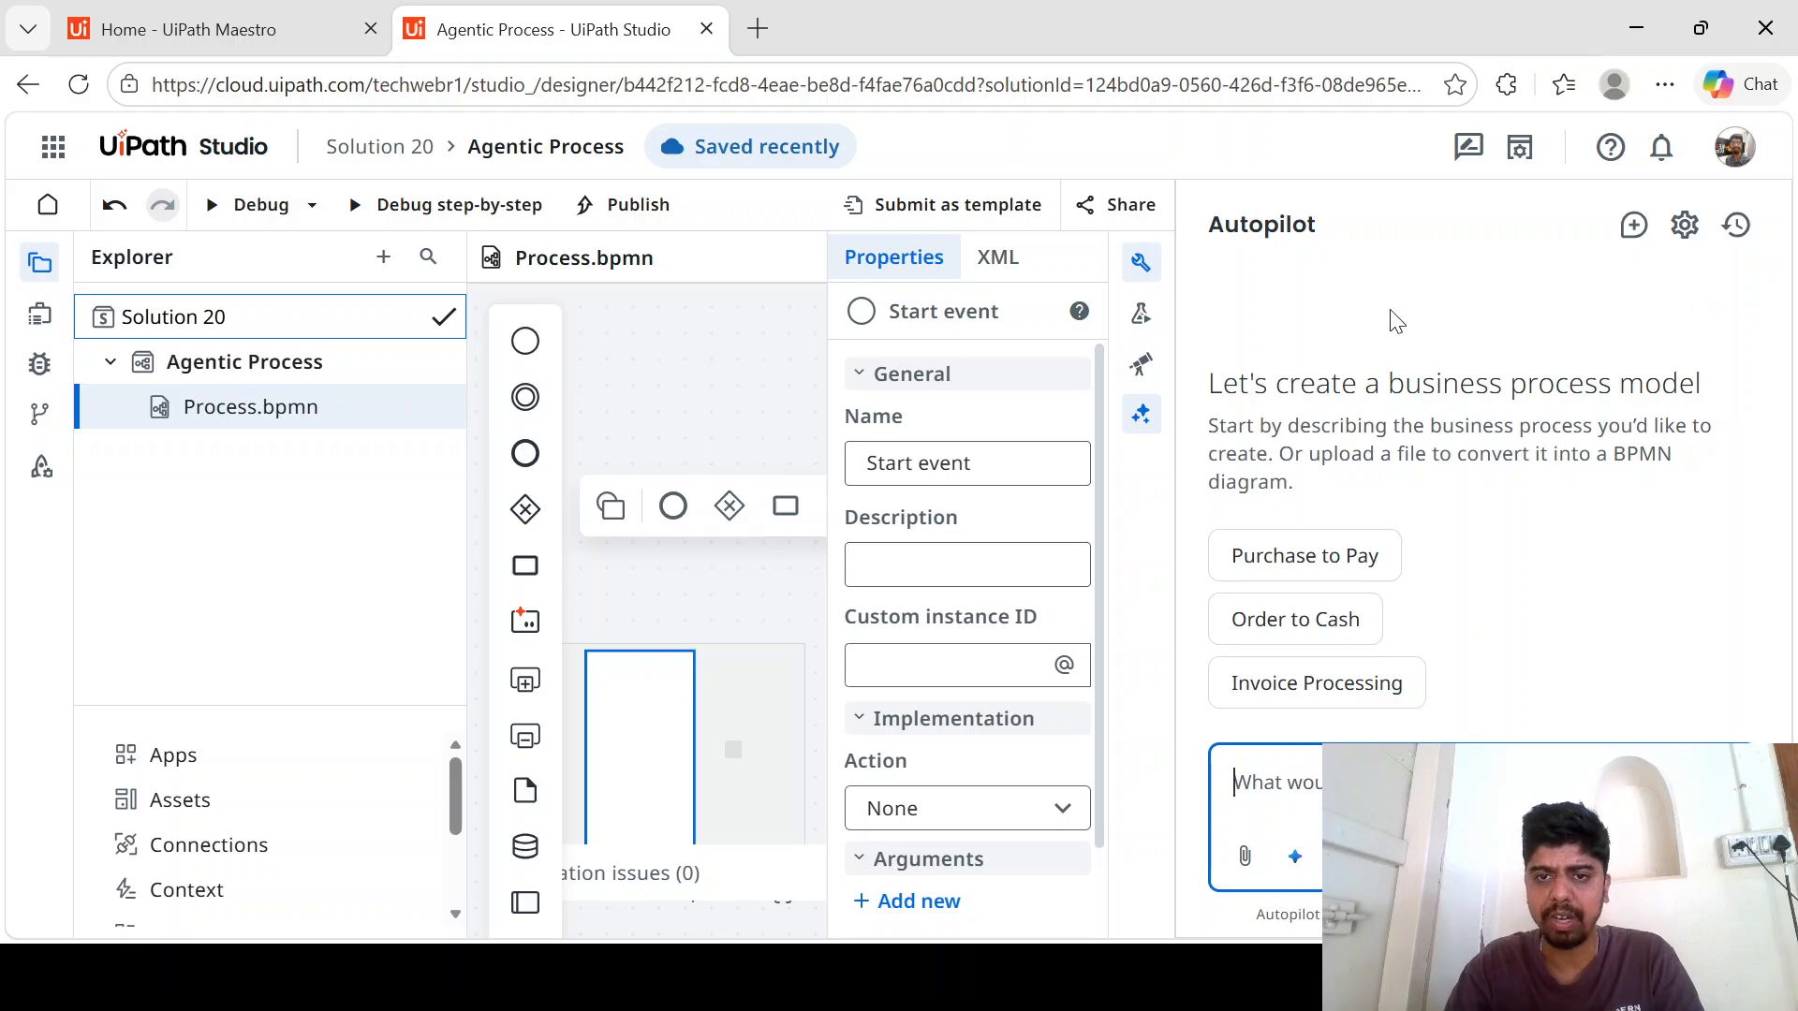
click(1140, 264)
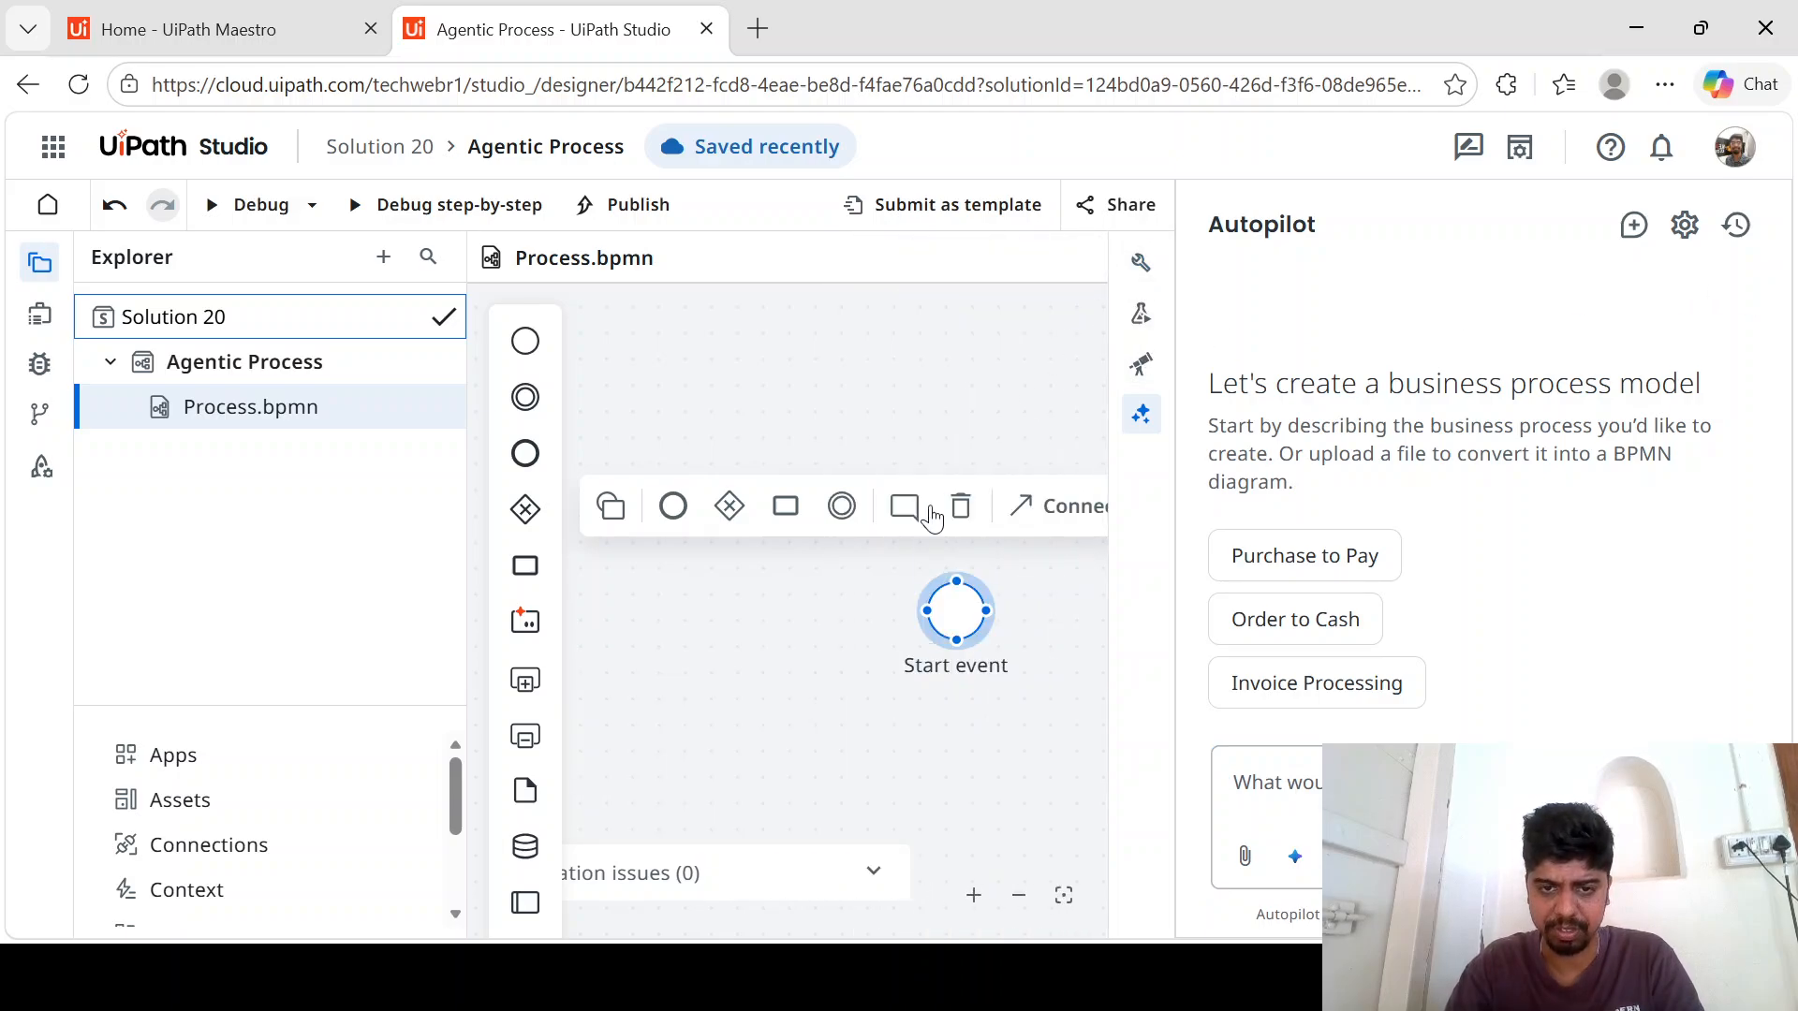
click(1140, 263)
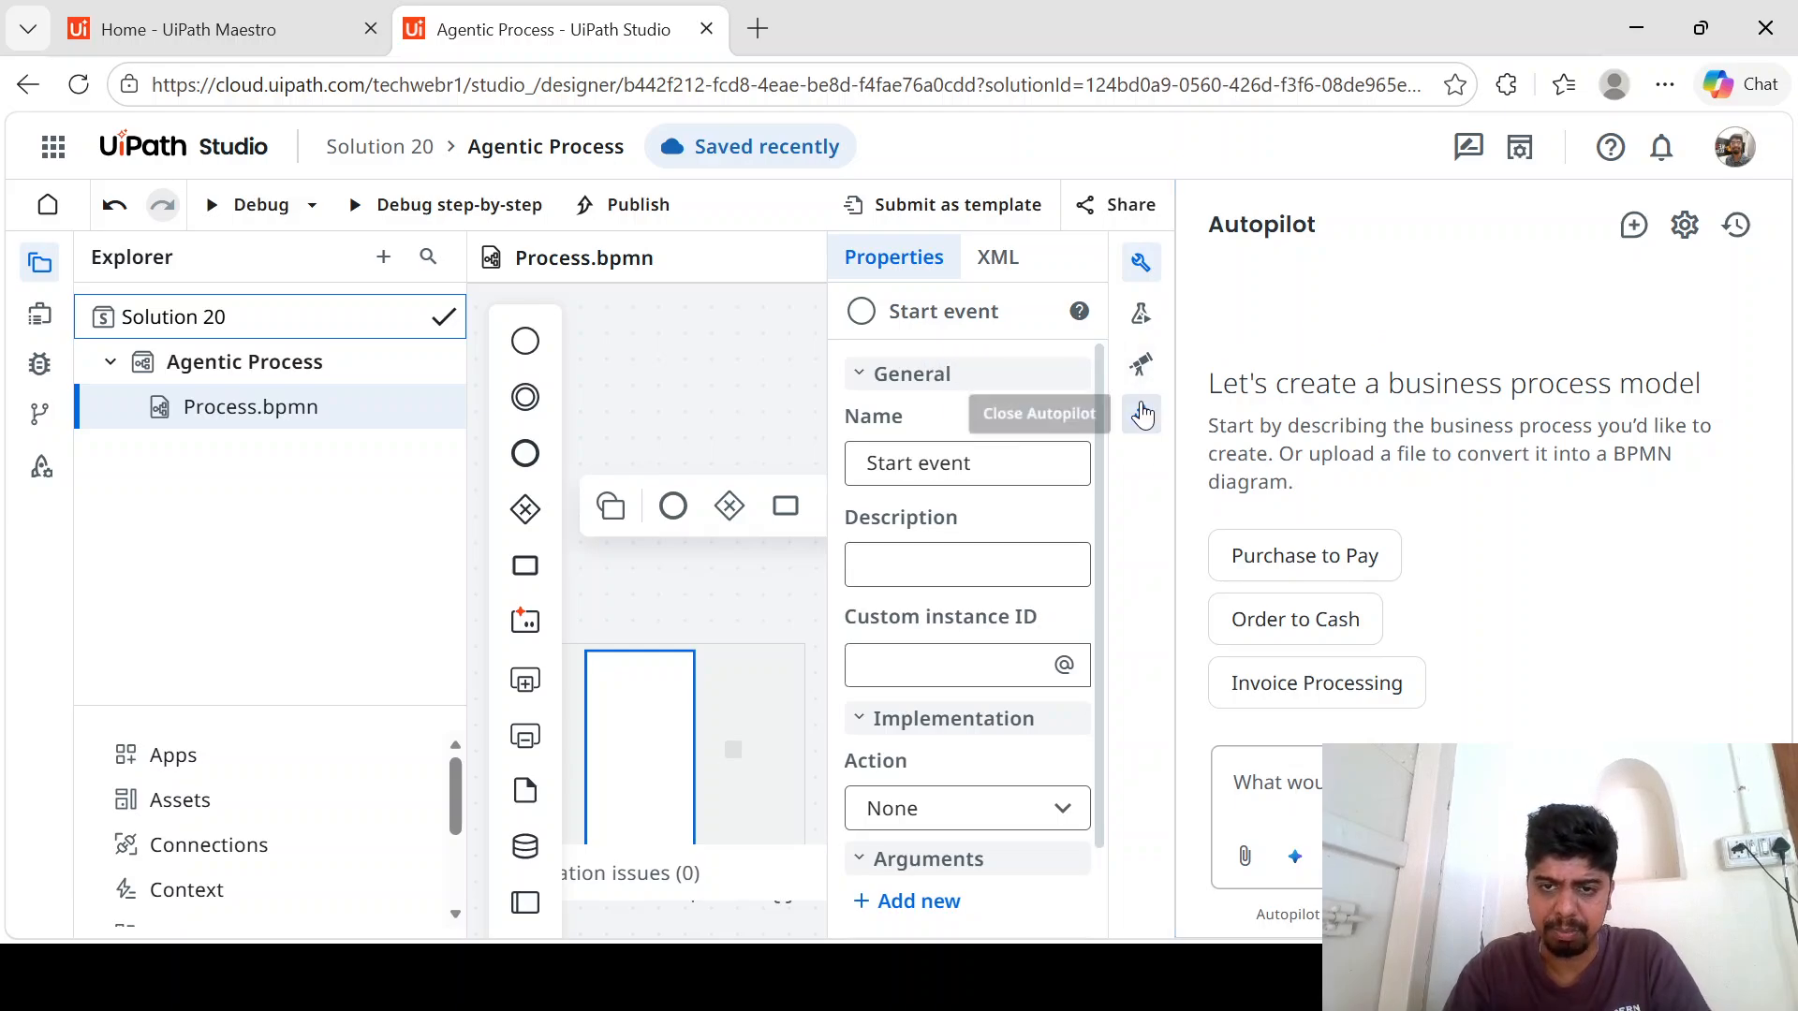
click(1141, 413)
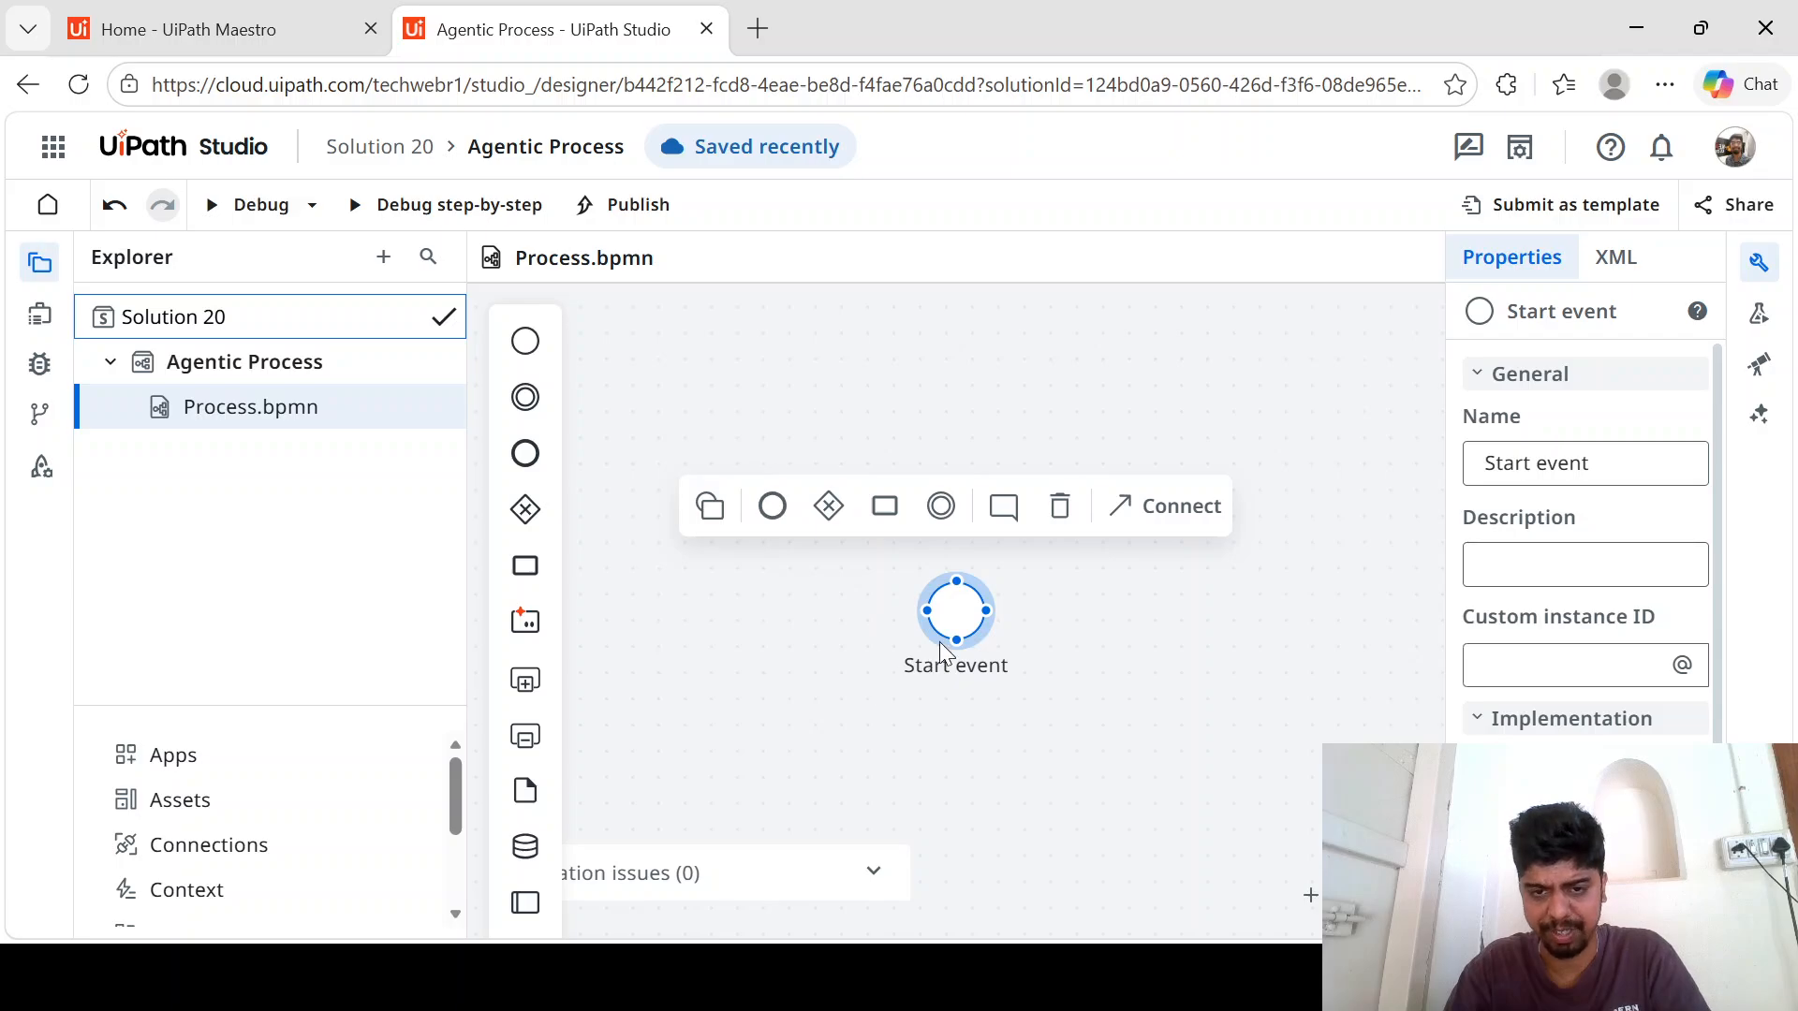
- Add two sequential tasks named T1 and T2 after the start event
click(1115, 600)
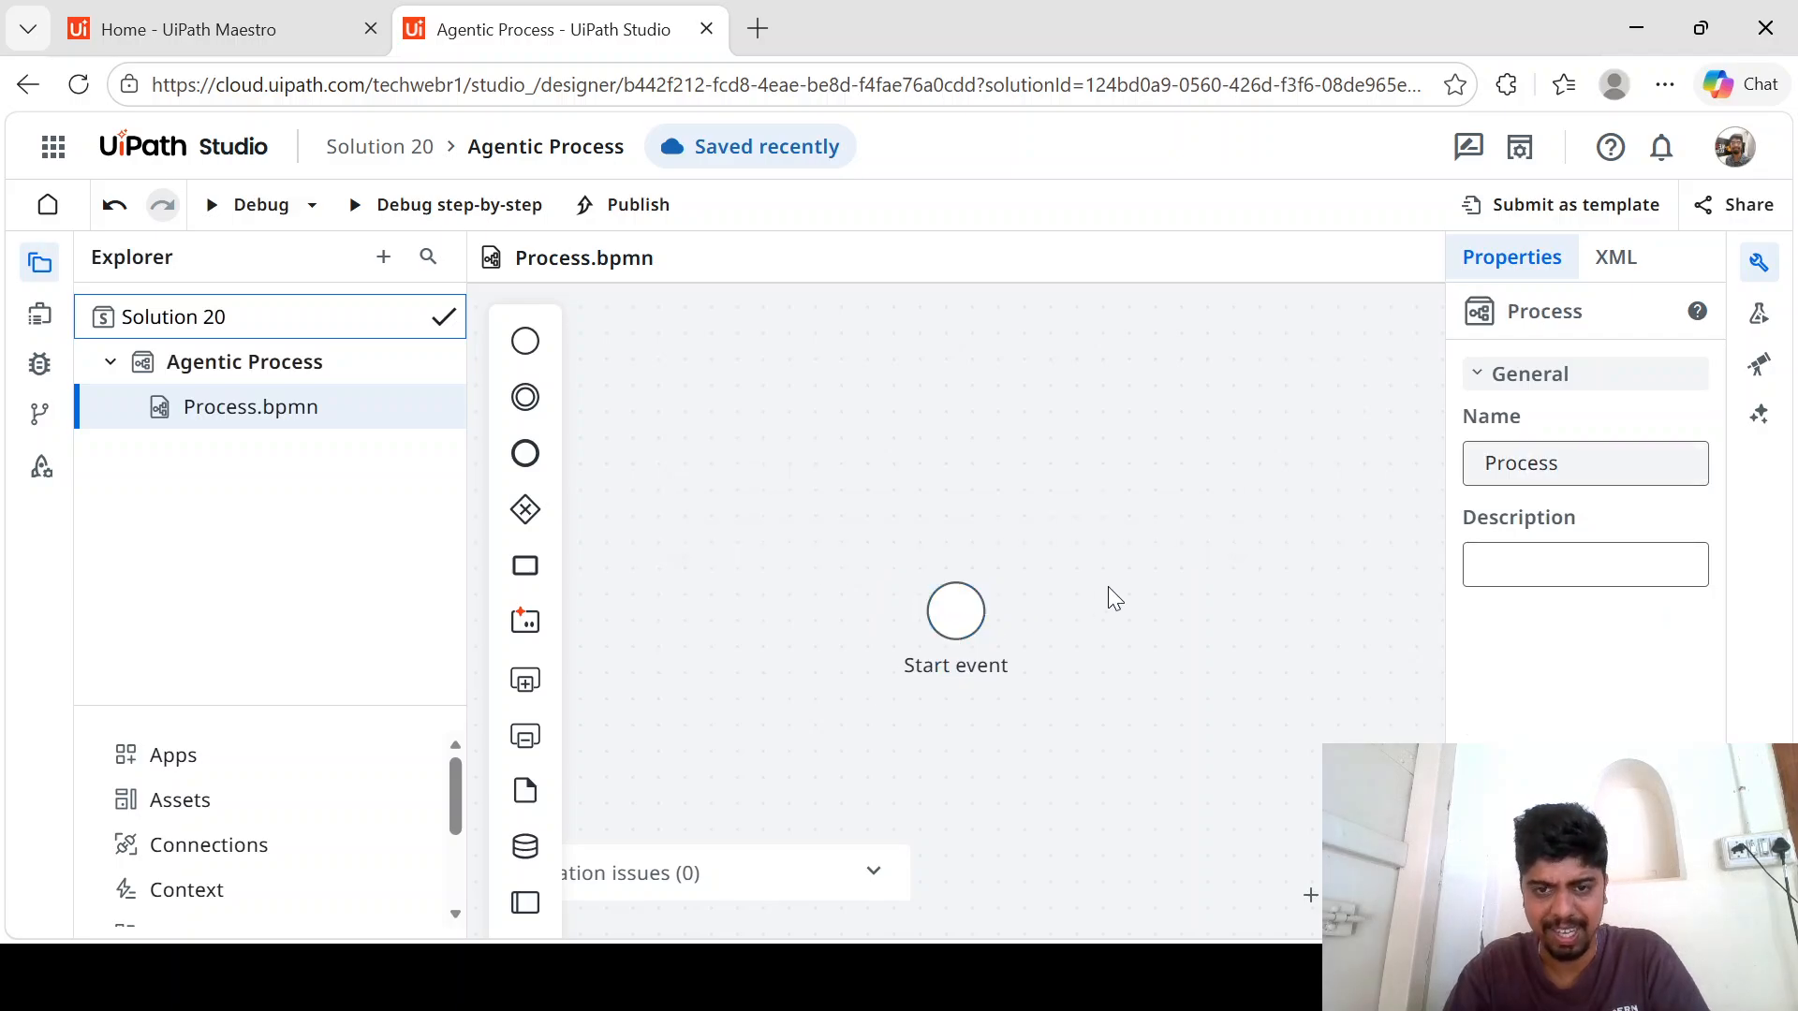
click(953, 618)
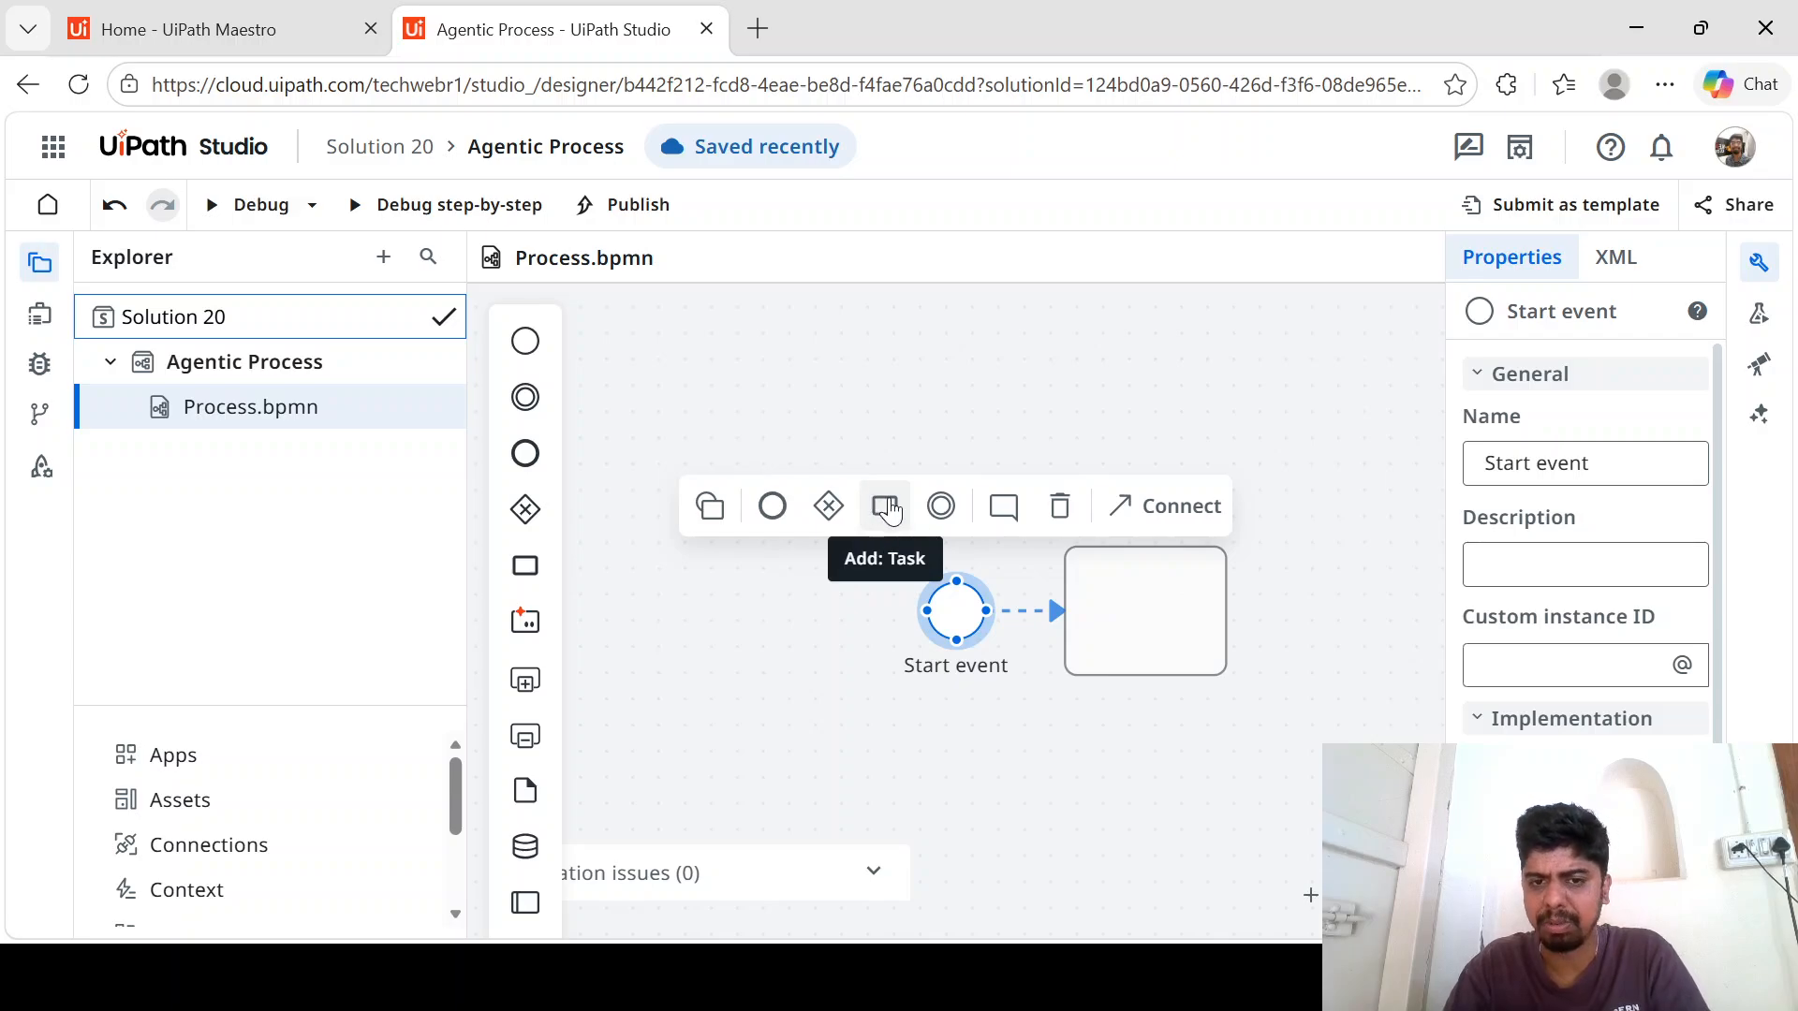
click(888, 510)
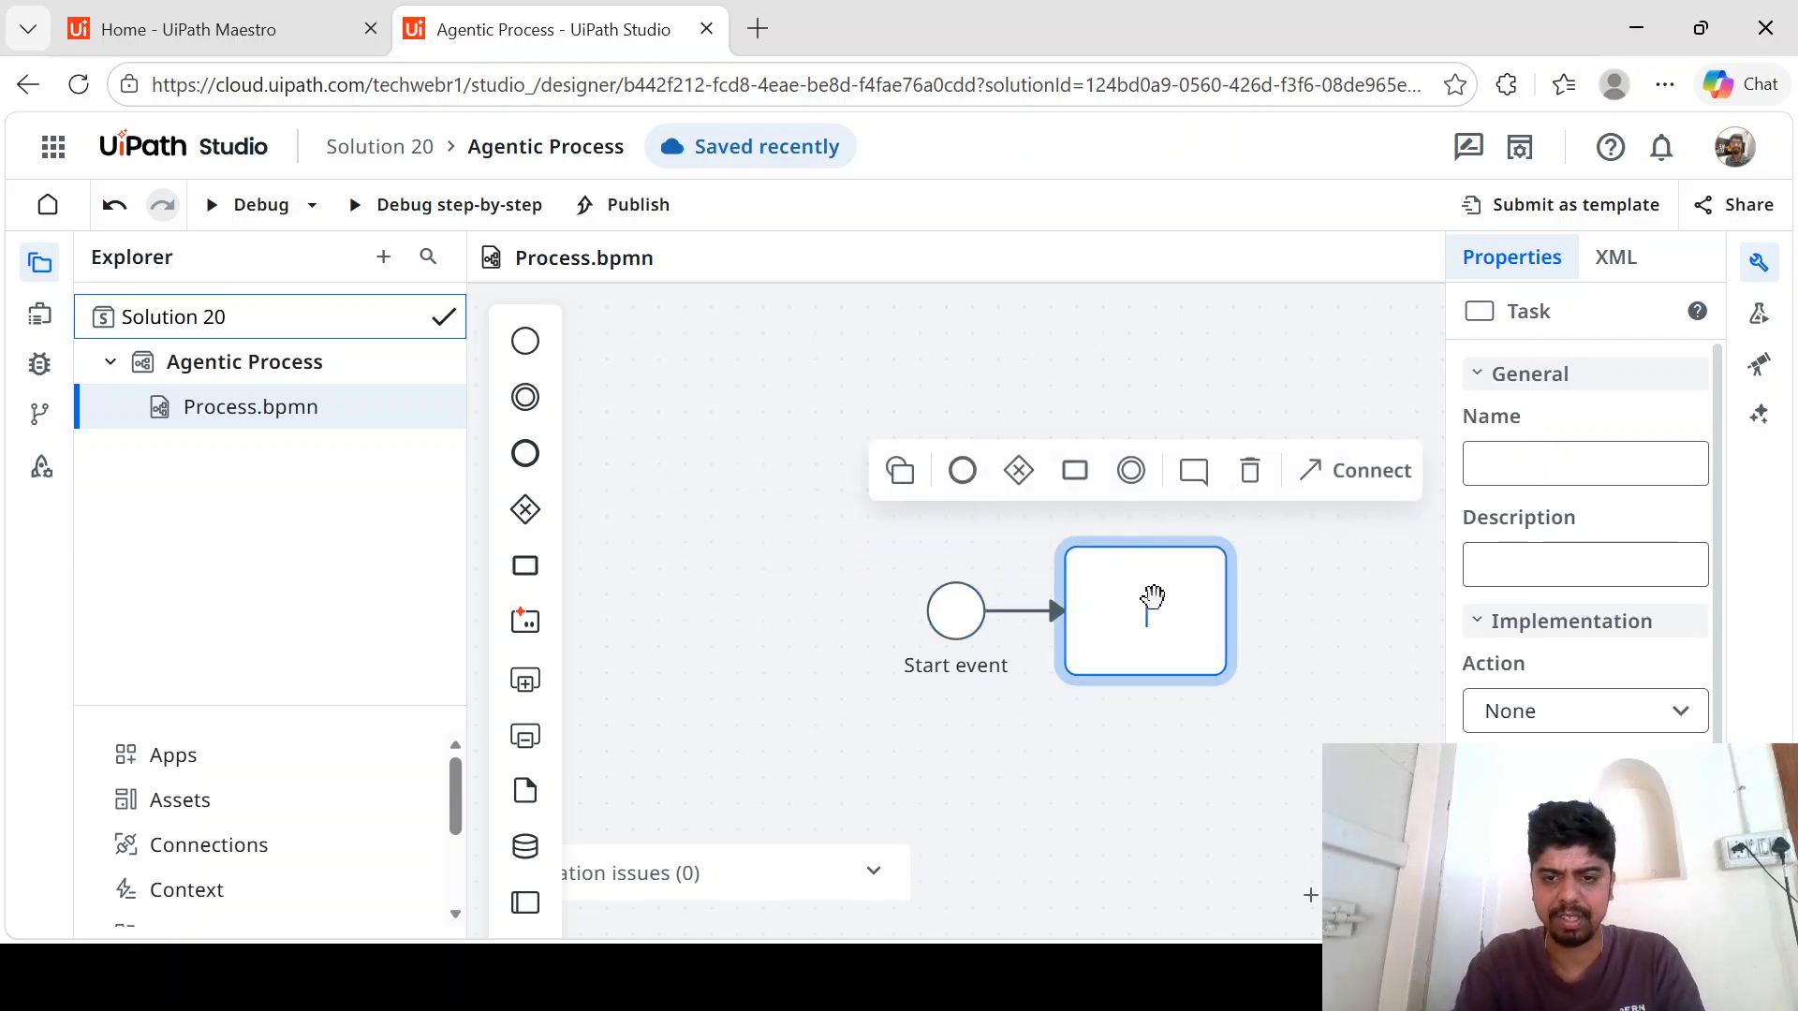
text(T1)
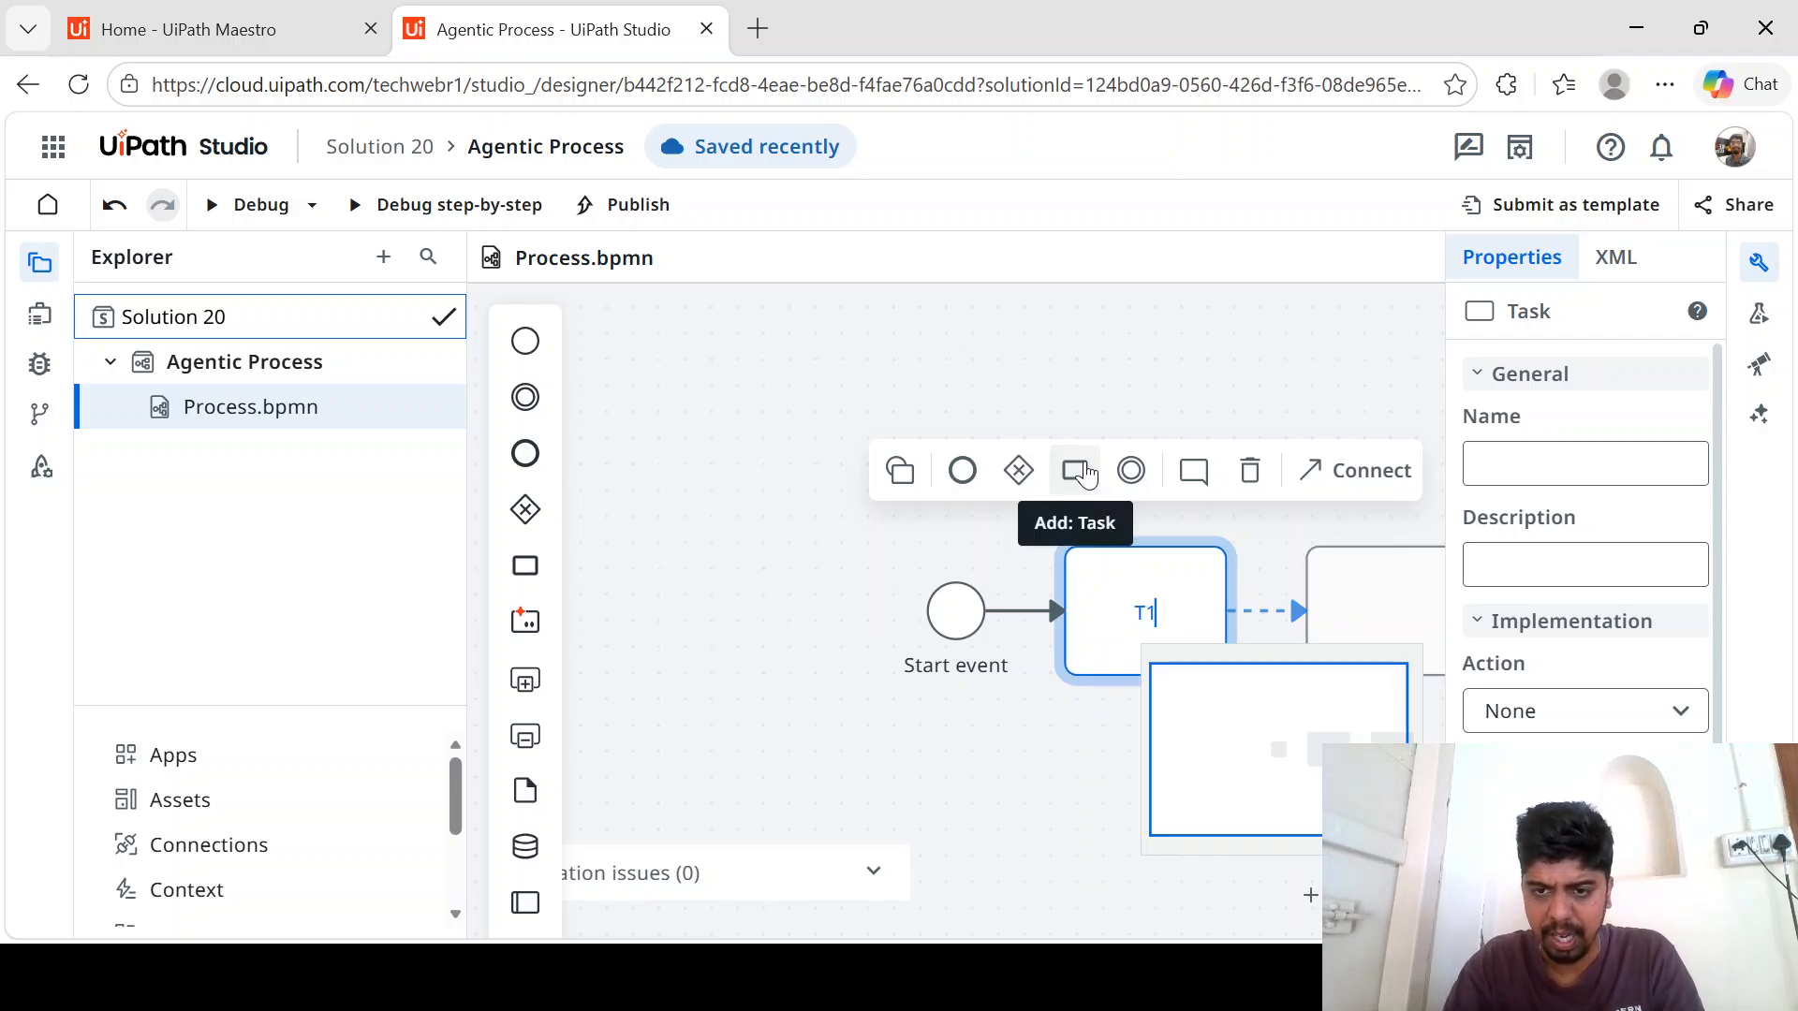
click(1077, 471)
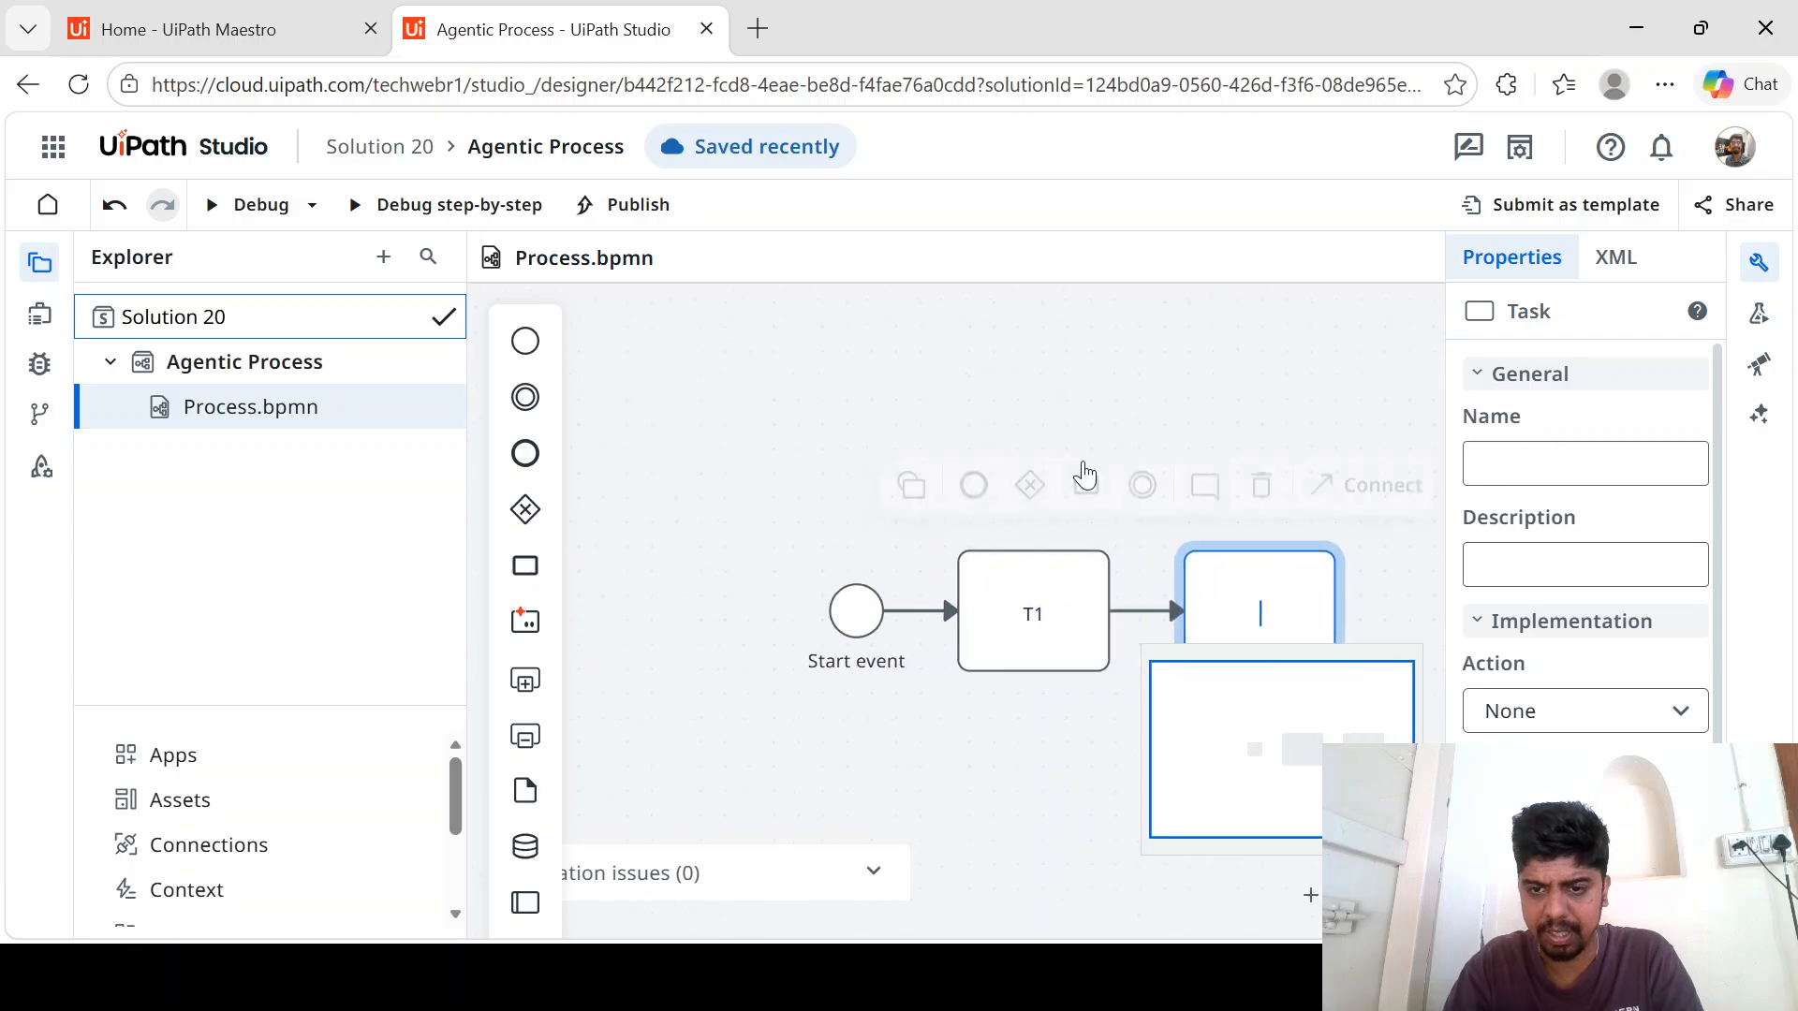
text(T2)
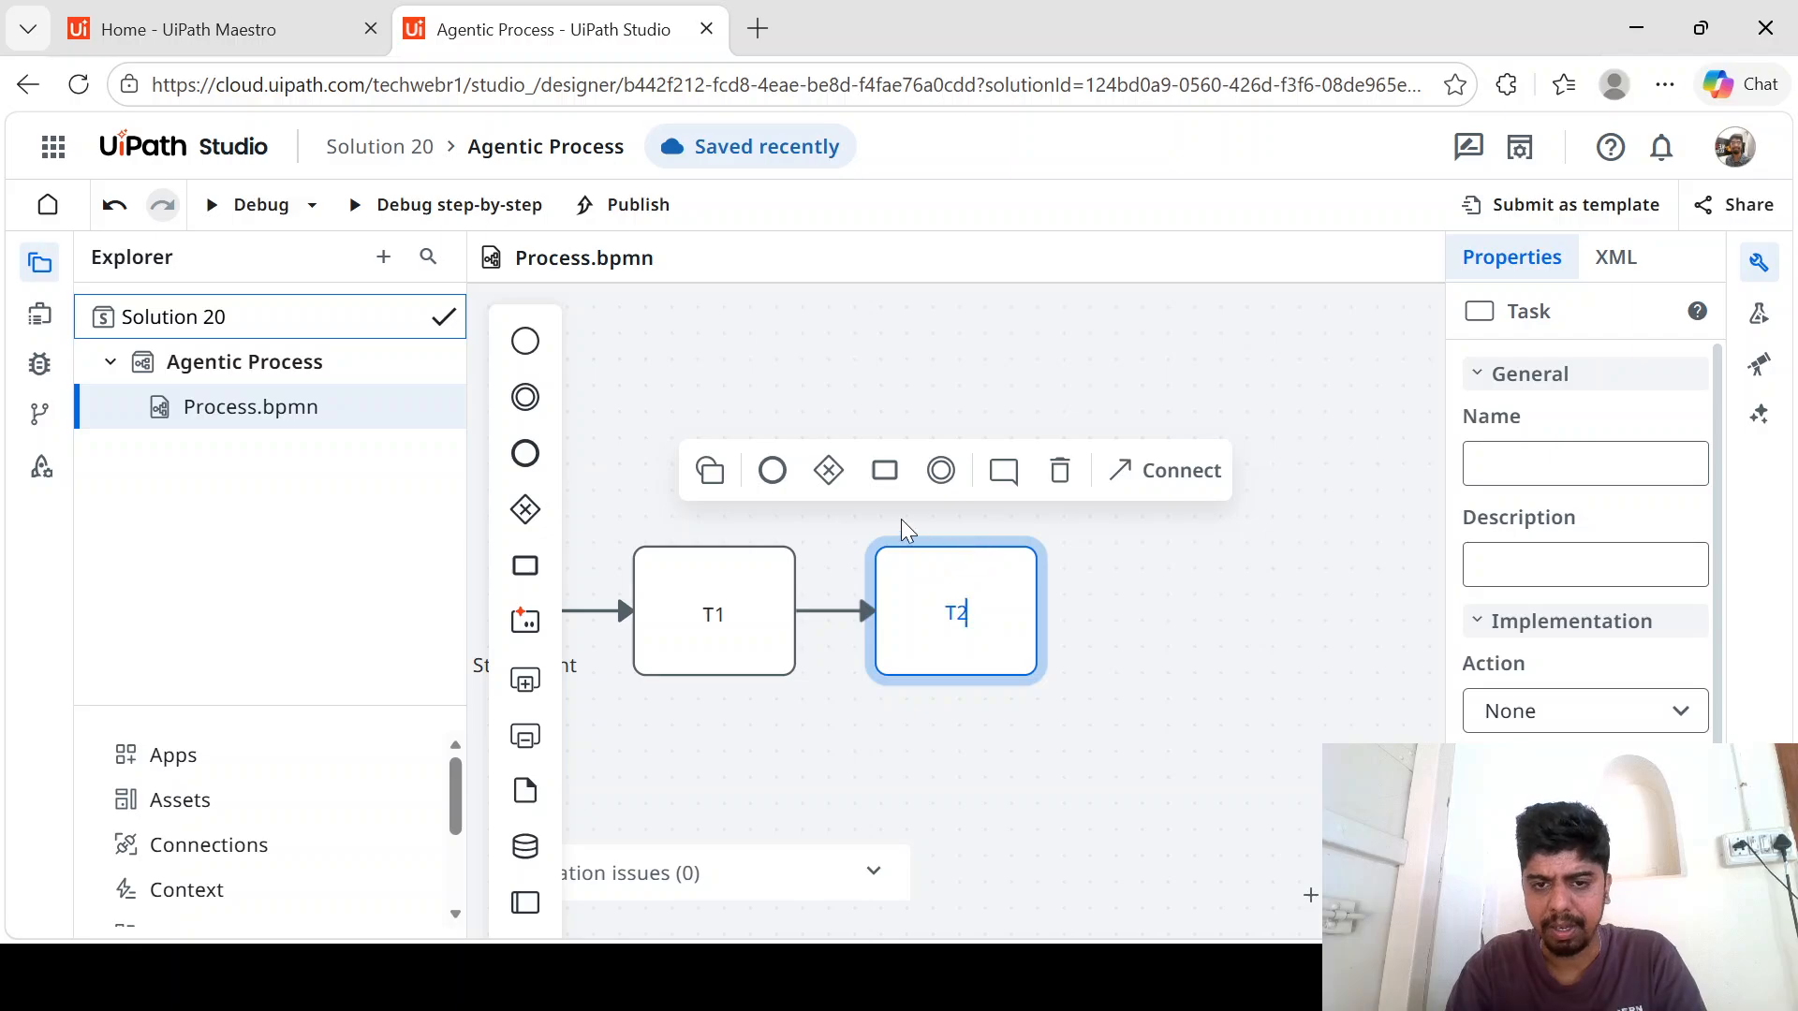
- Add an exclusive gateway after T2 and connect it to a new task named Yes Path
click(832, 473)
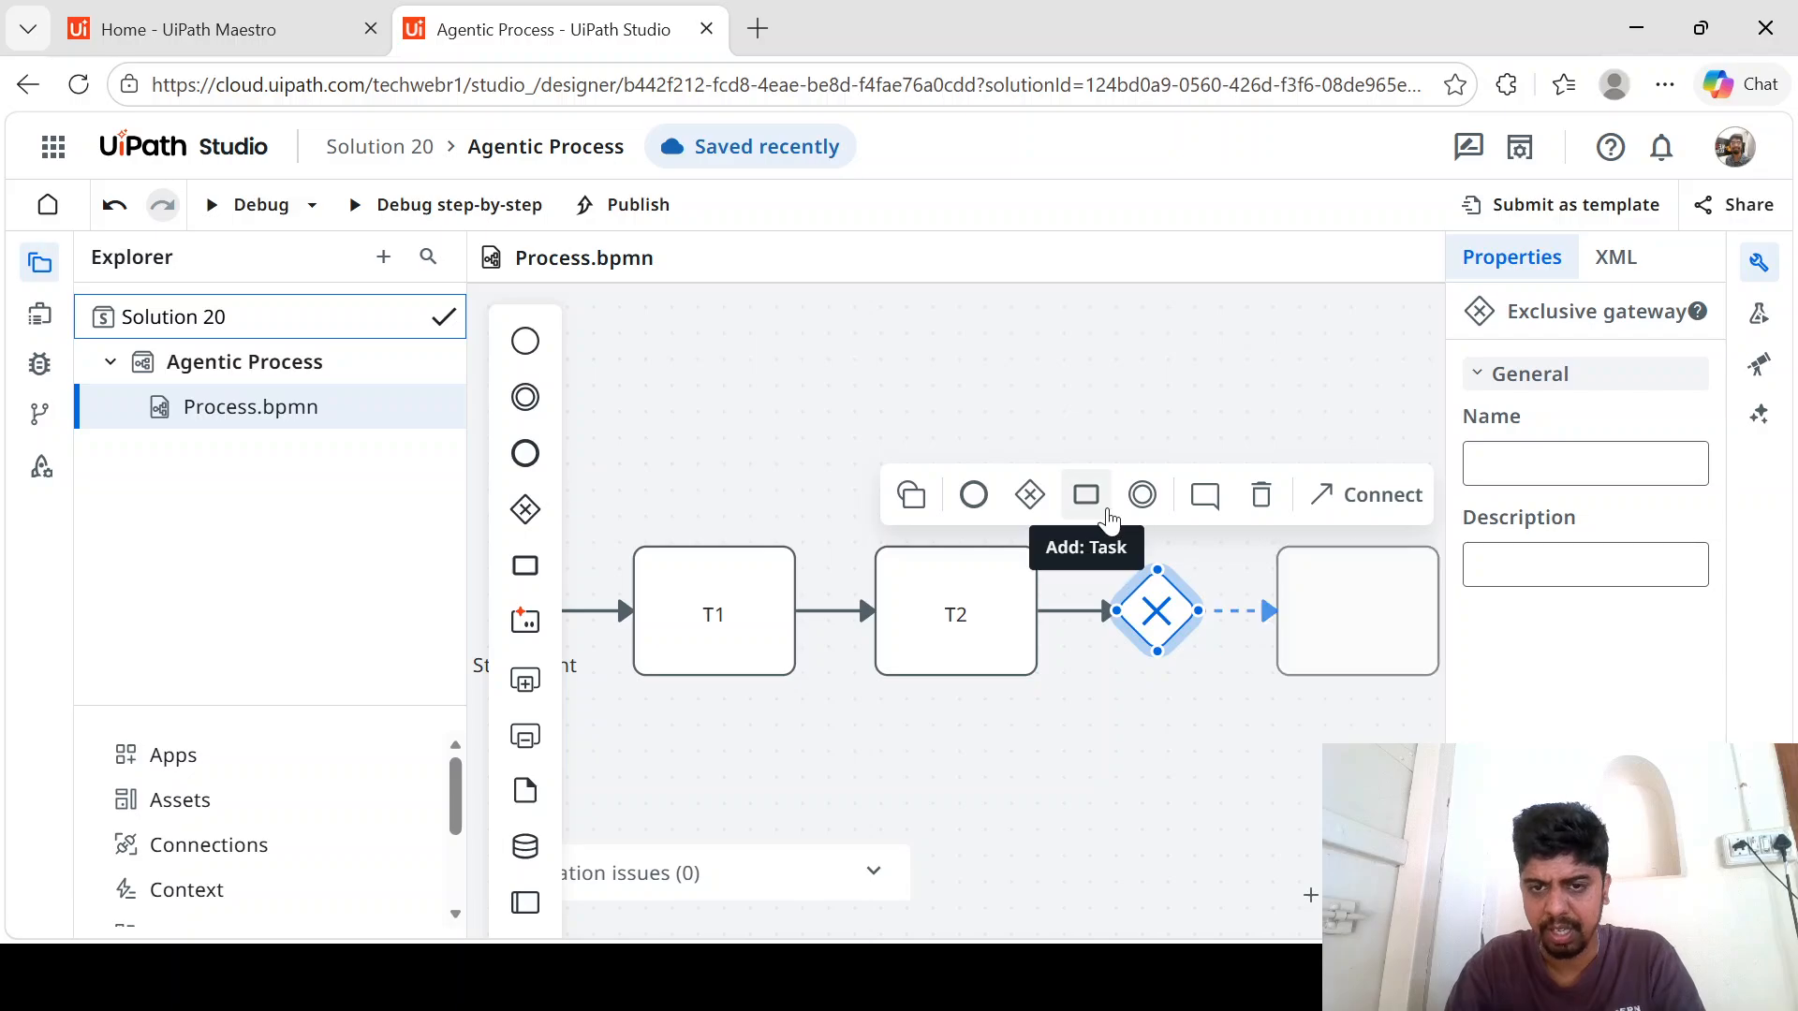
click(1098, 503)
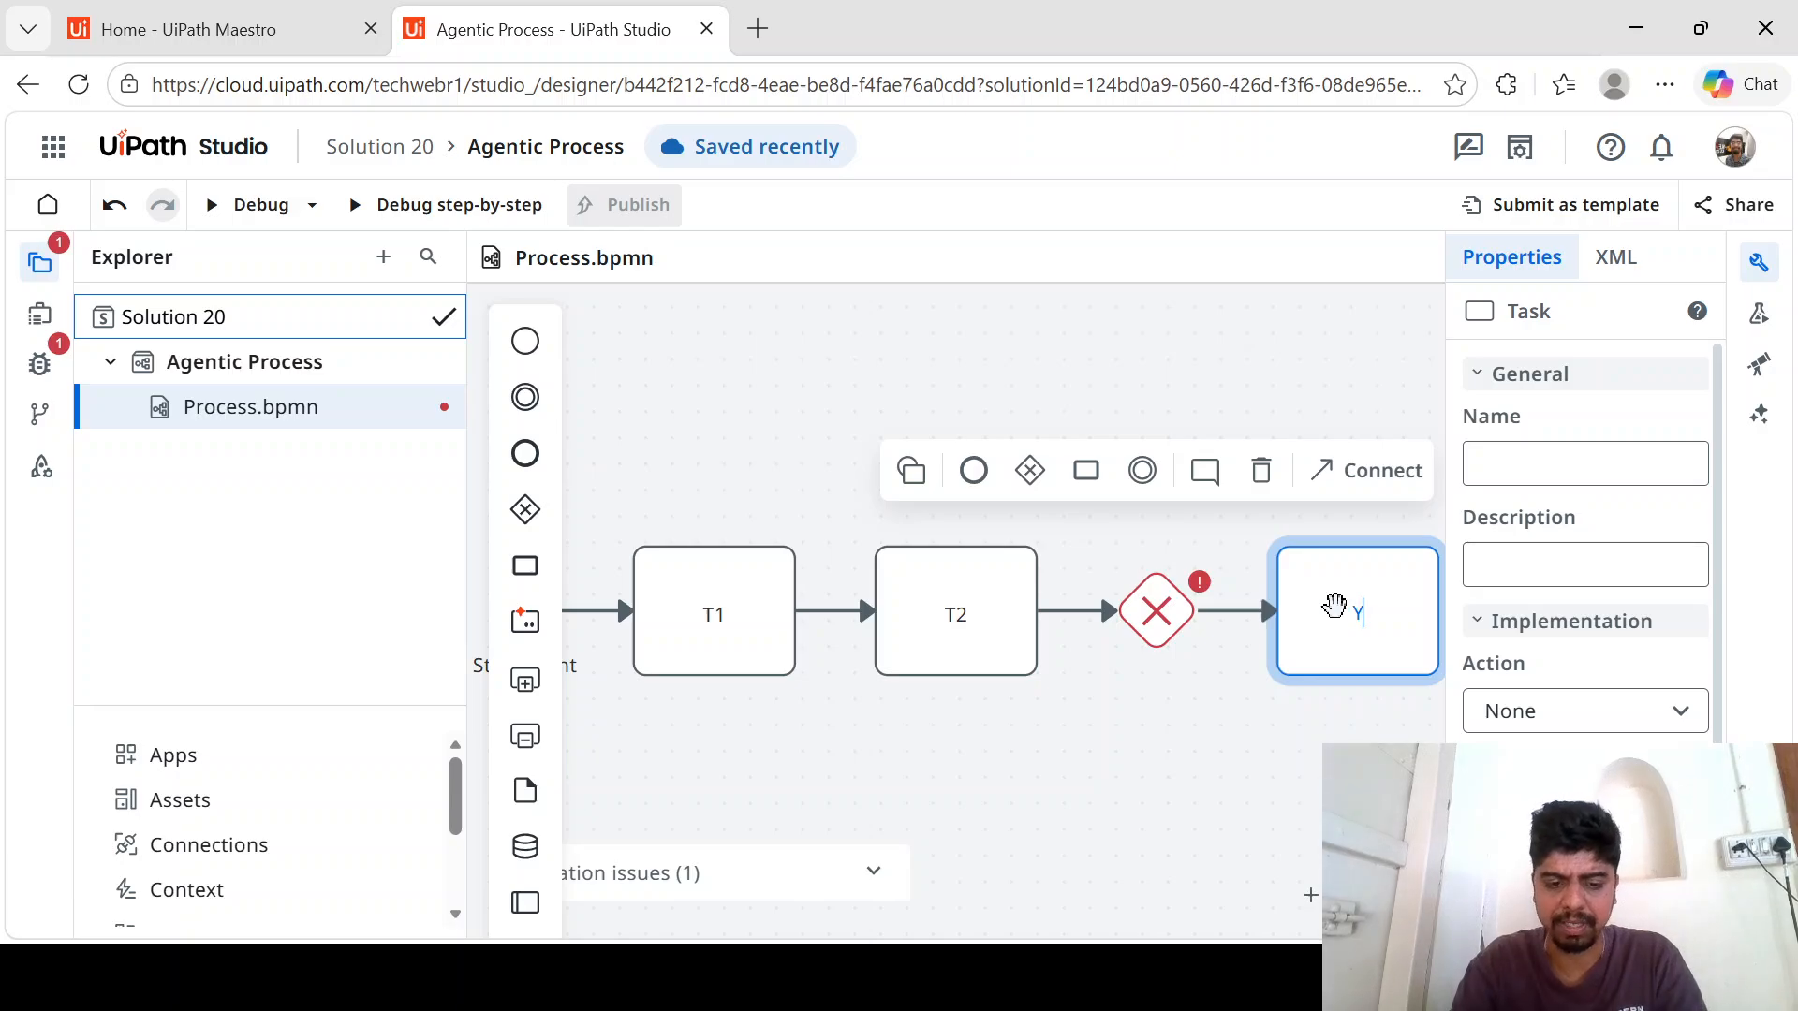
text(Yes)
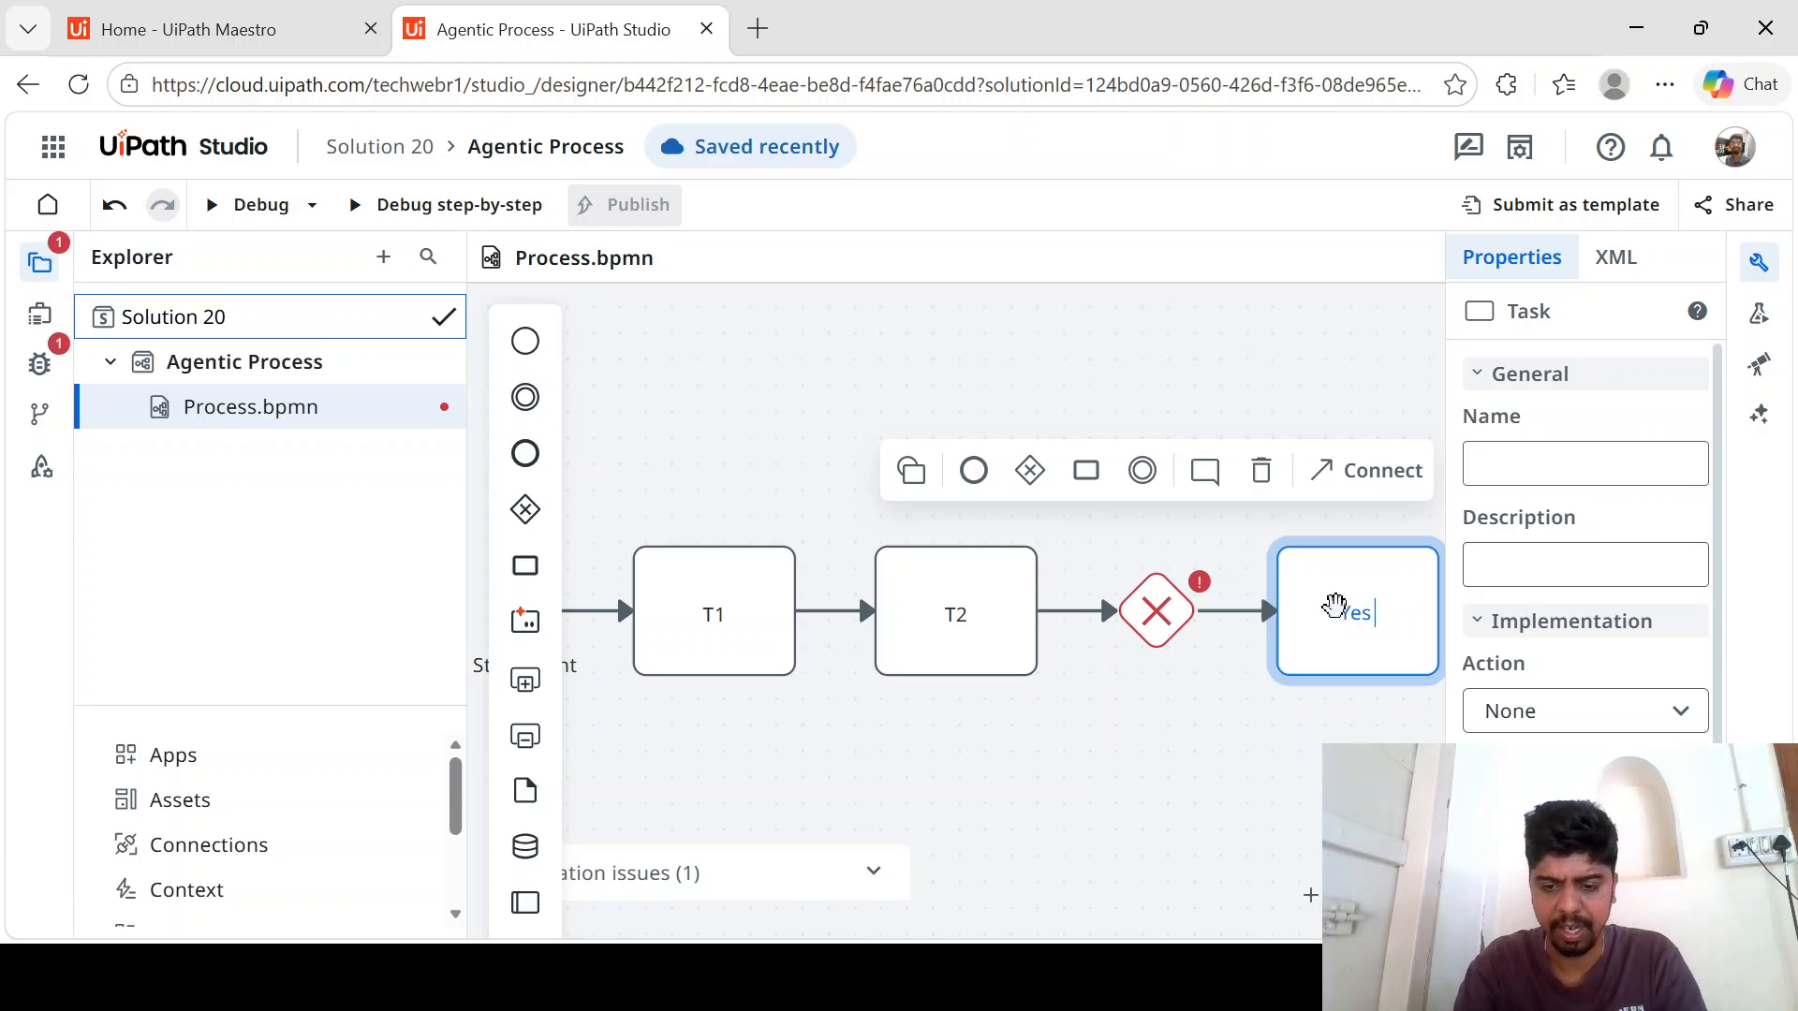
text( Path)
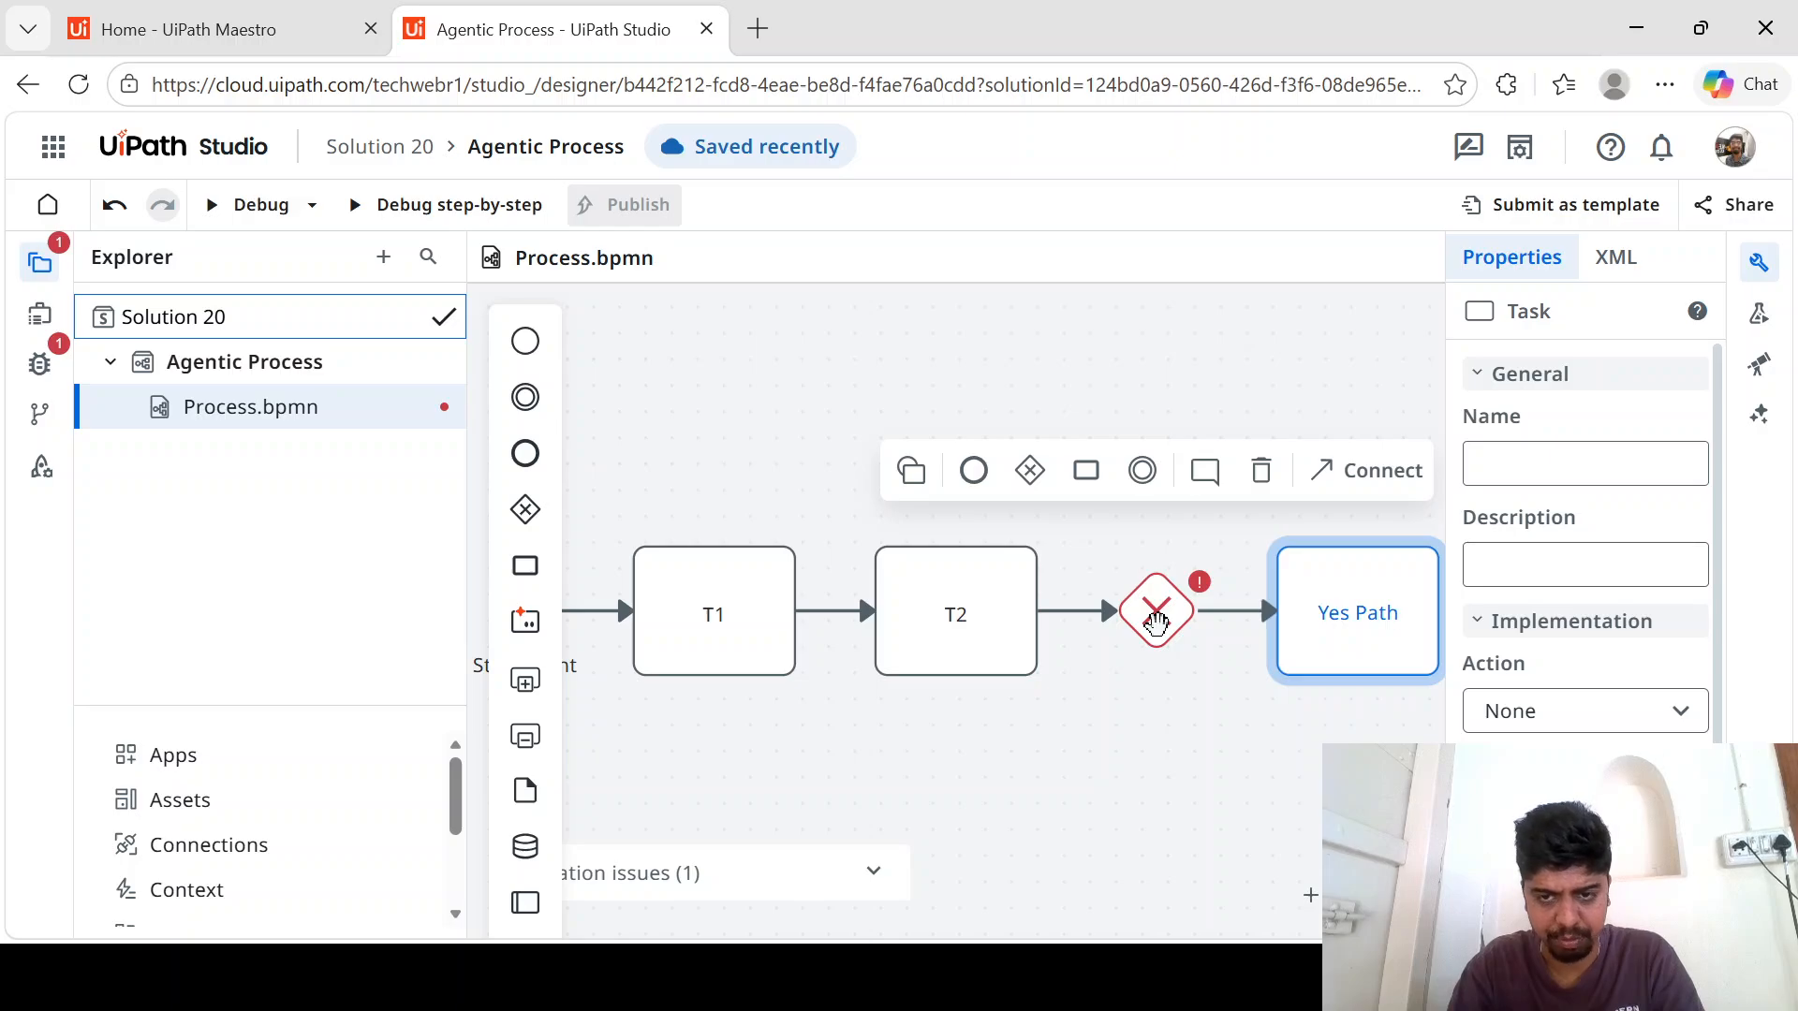
- Add a second task named No Path branching from the exclusive gateway
click(1155, 622)
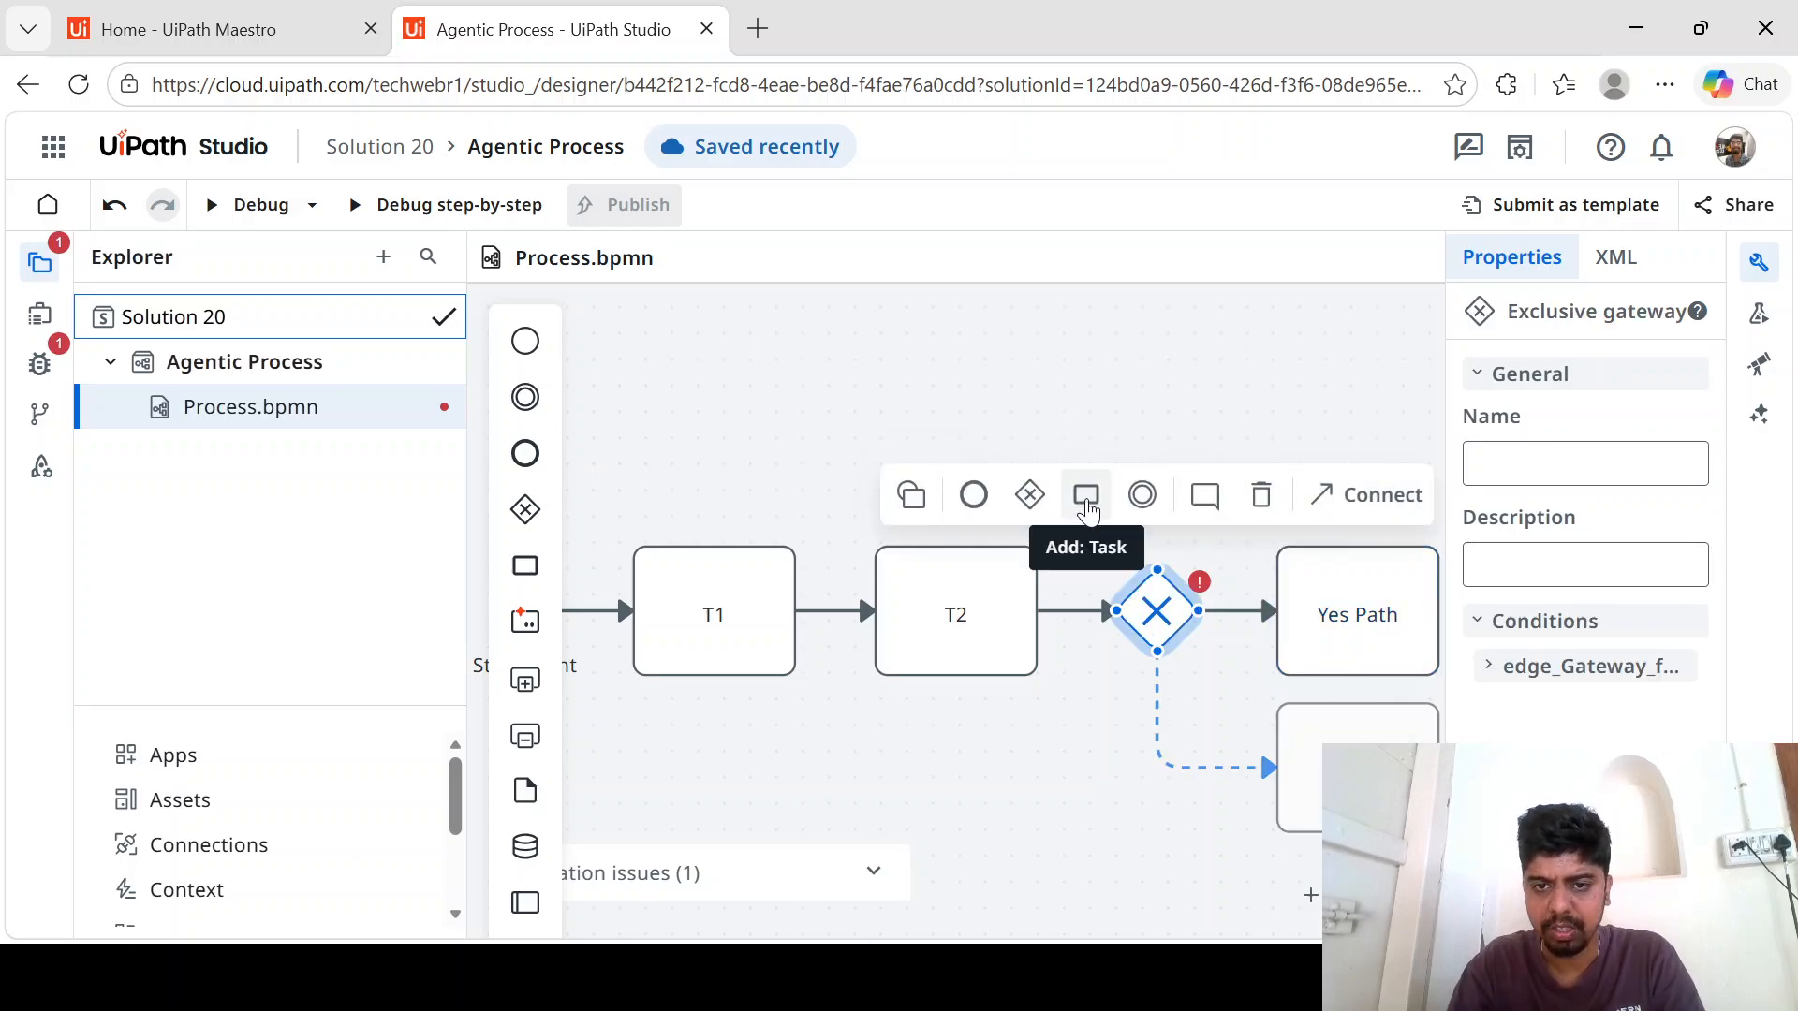
click(1086, 511)
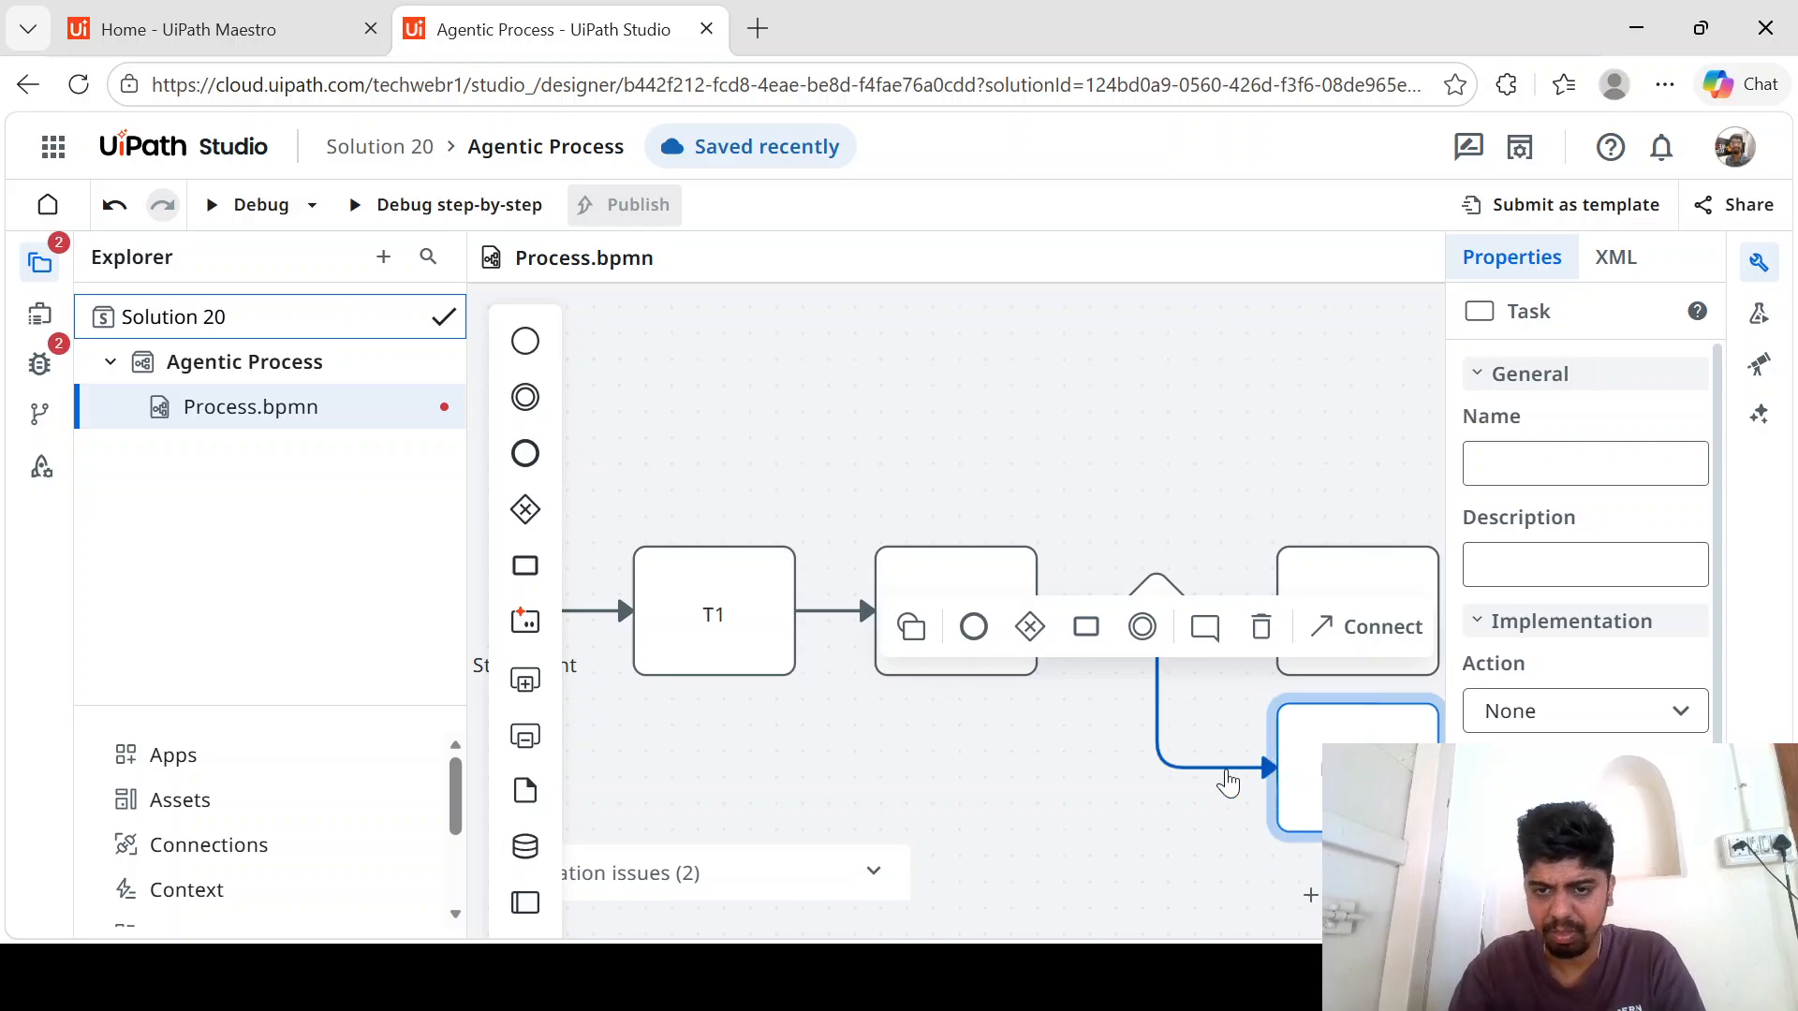
click(1047, 809)
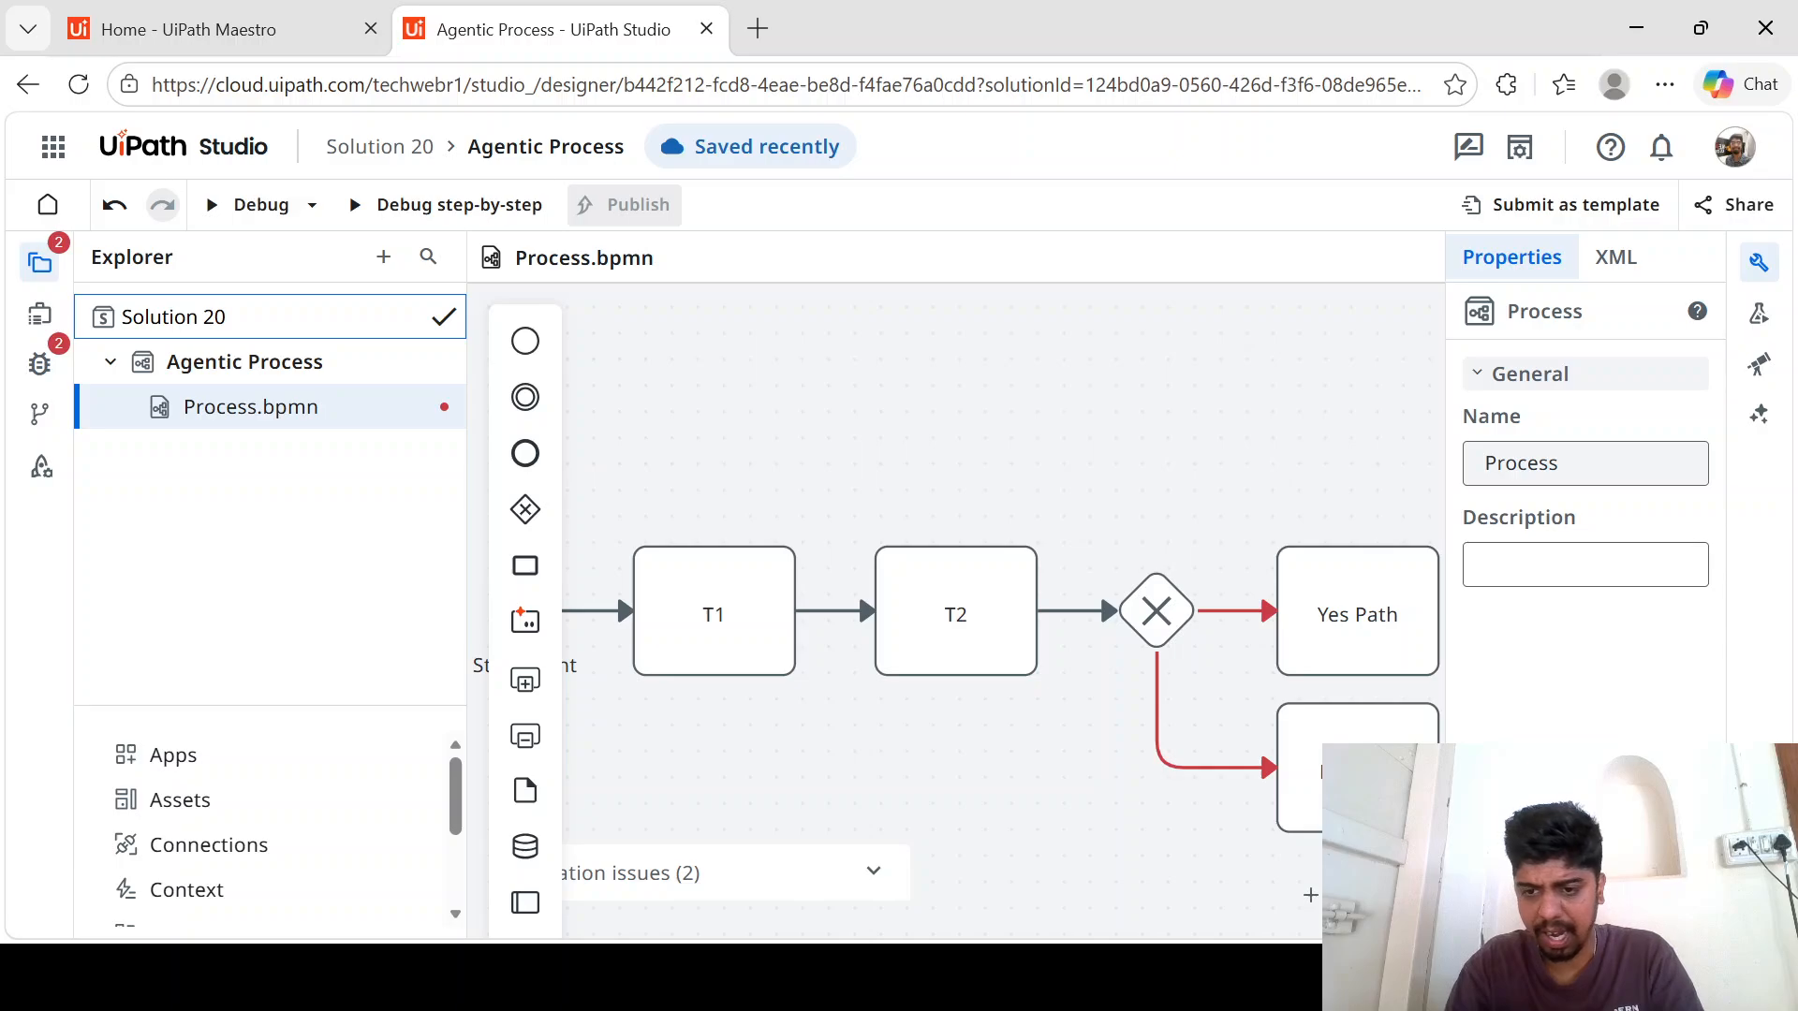
click(1401, 895)
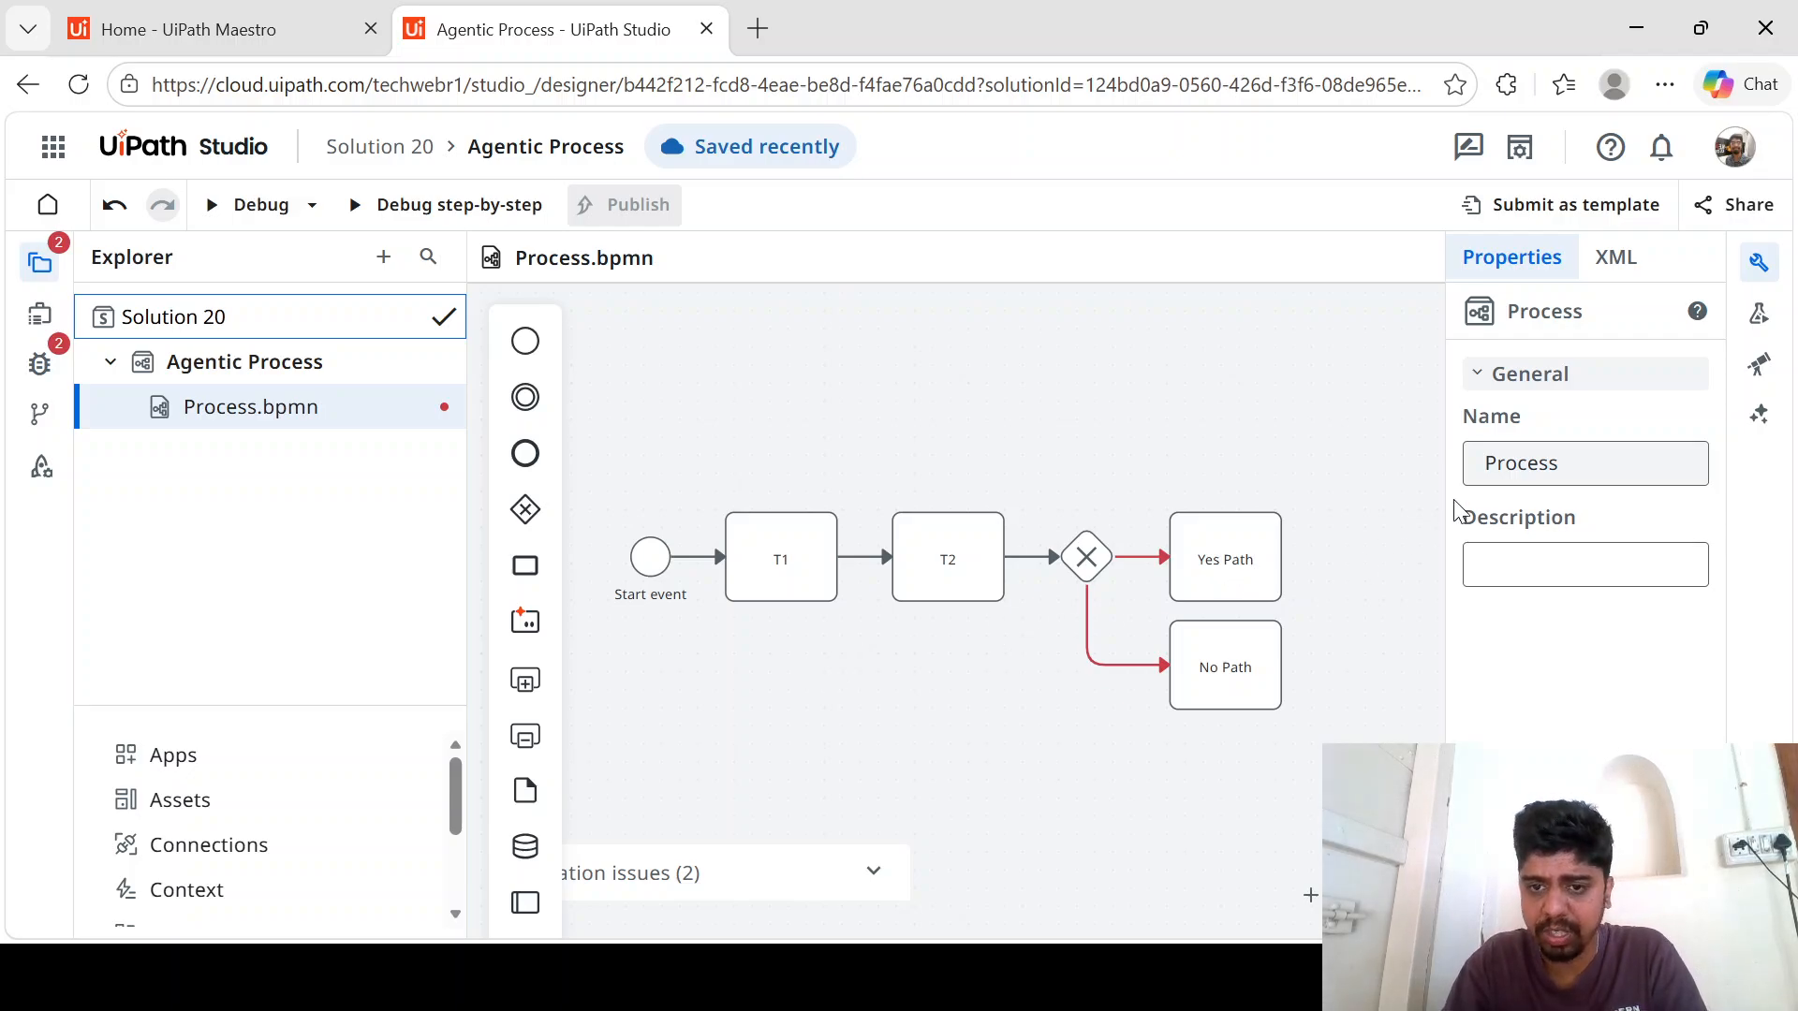
- Add a String variable named Path to the start event's arguments, without a default value
click(1633, 476)
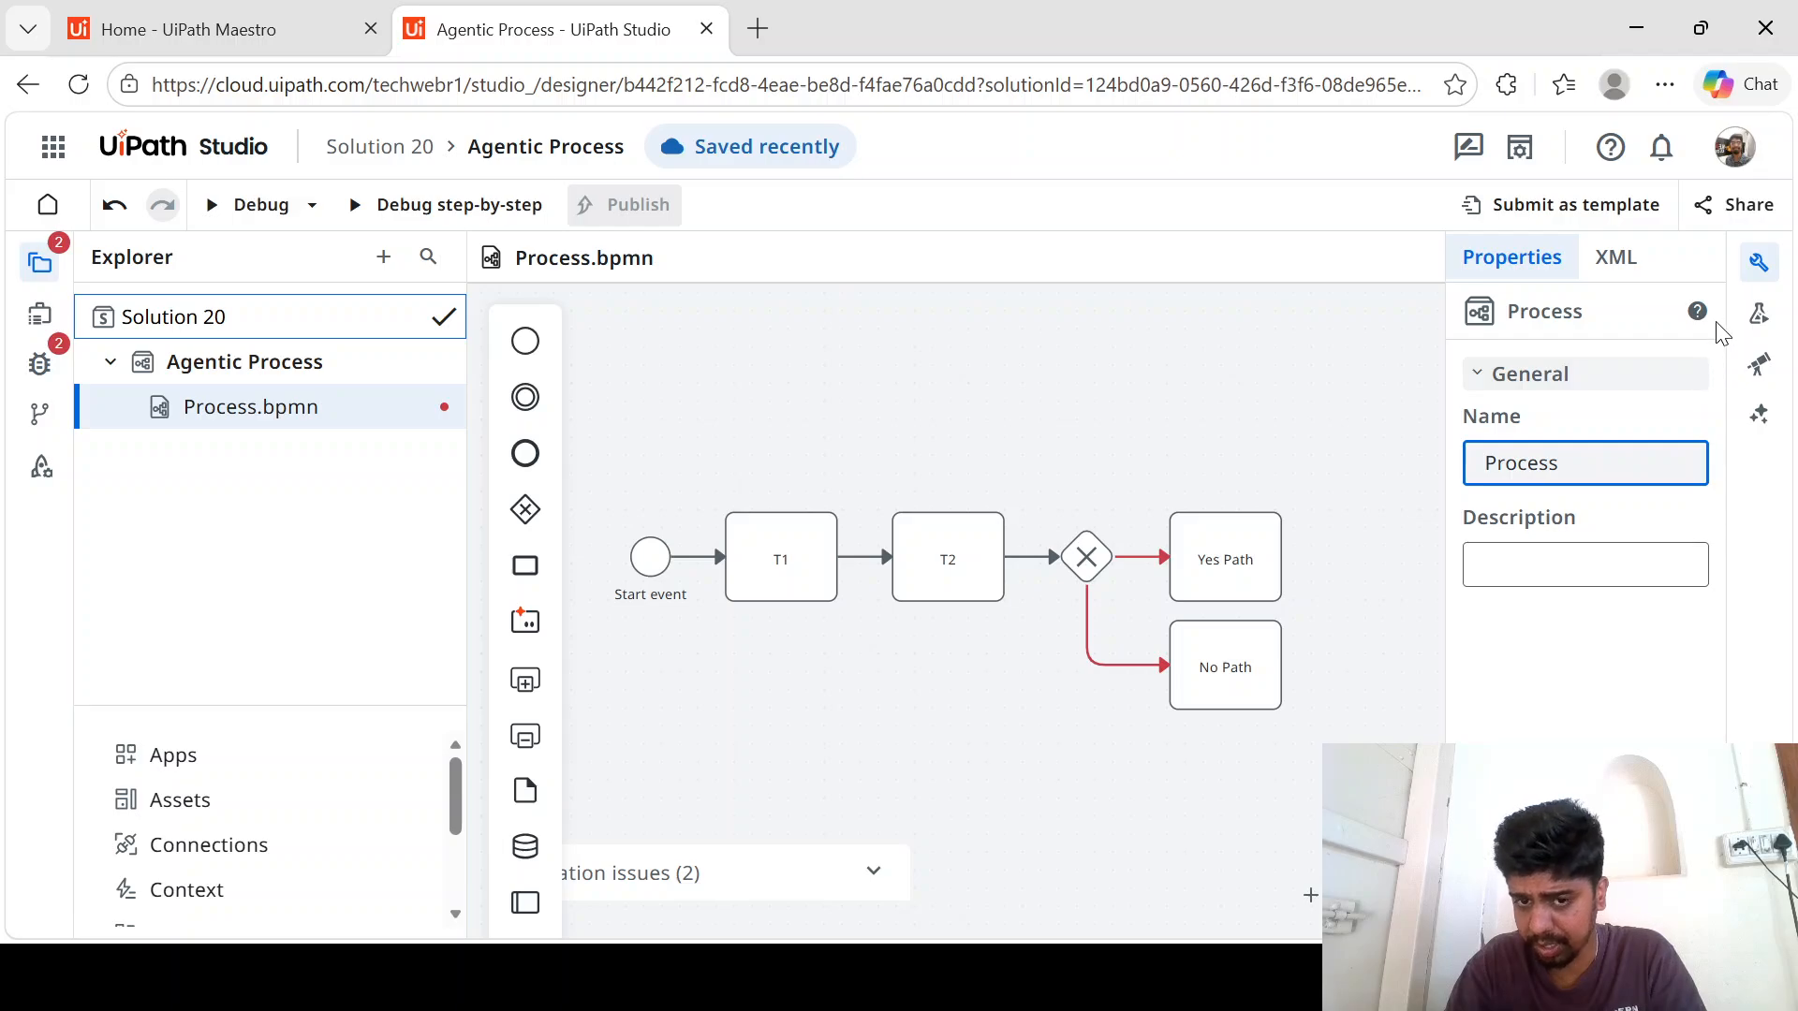
click(734, 545)
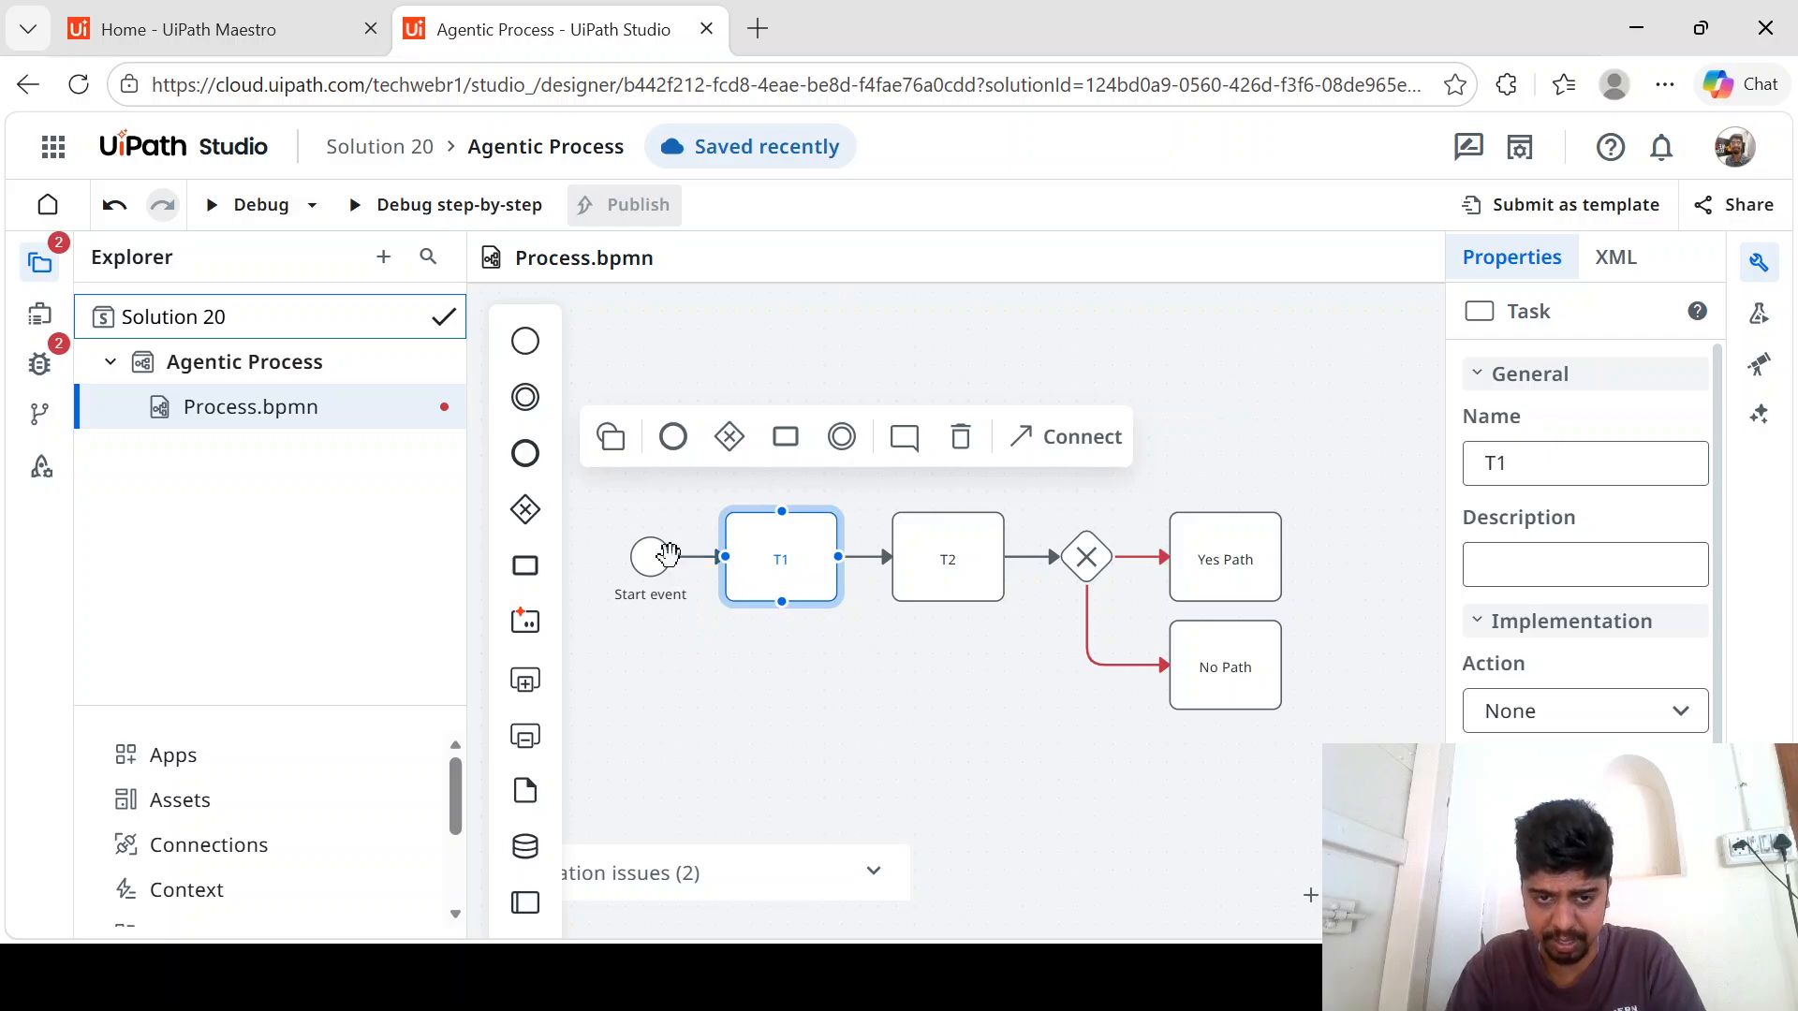
click(667, 554)
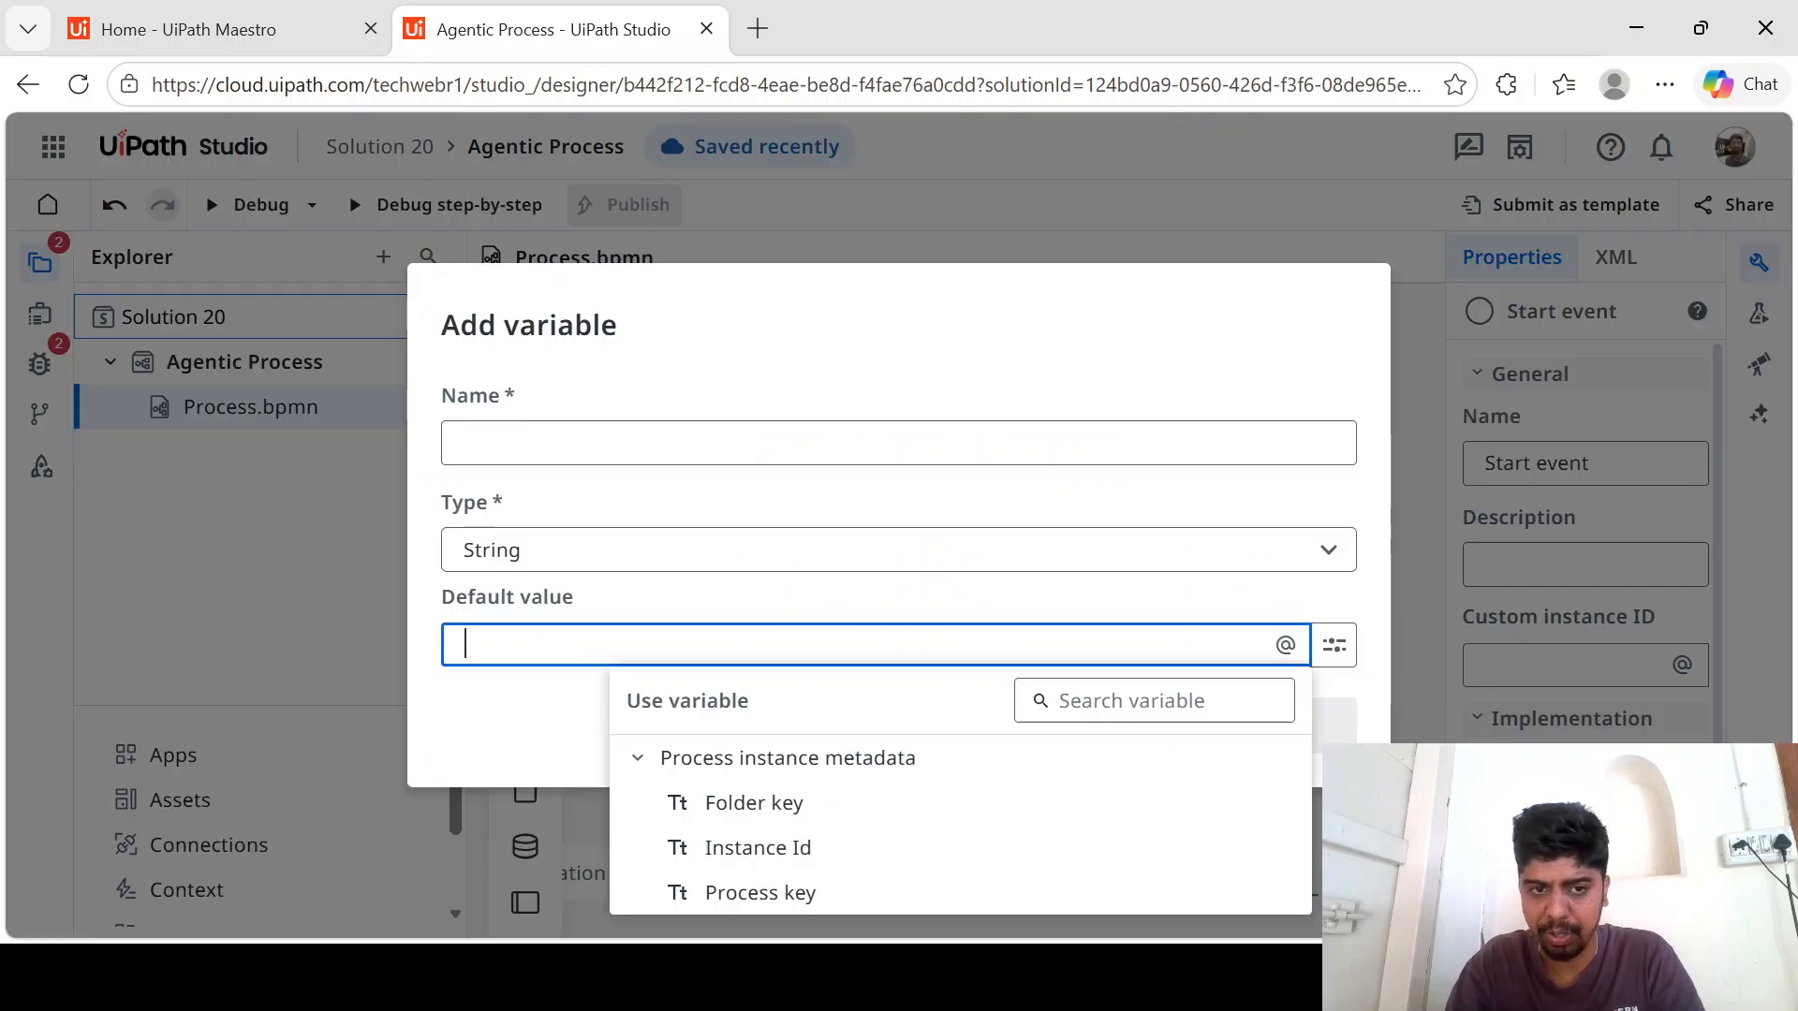
click(712, 440)
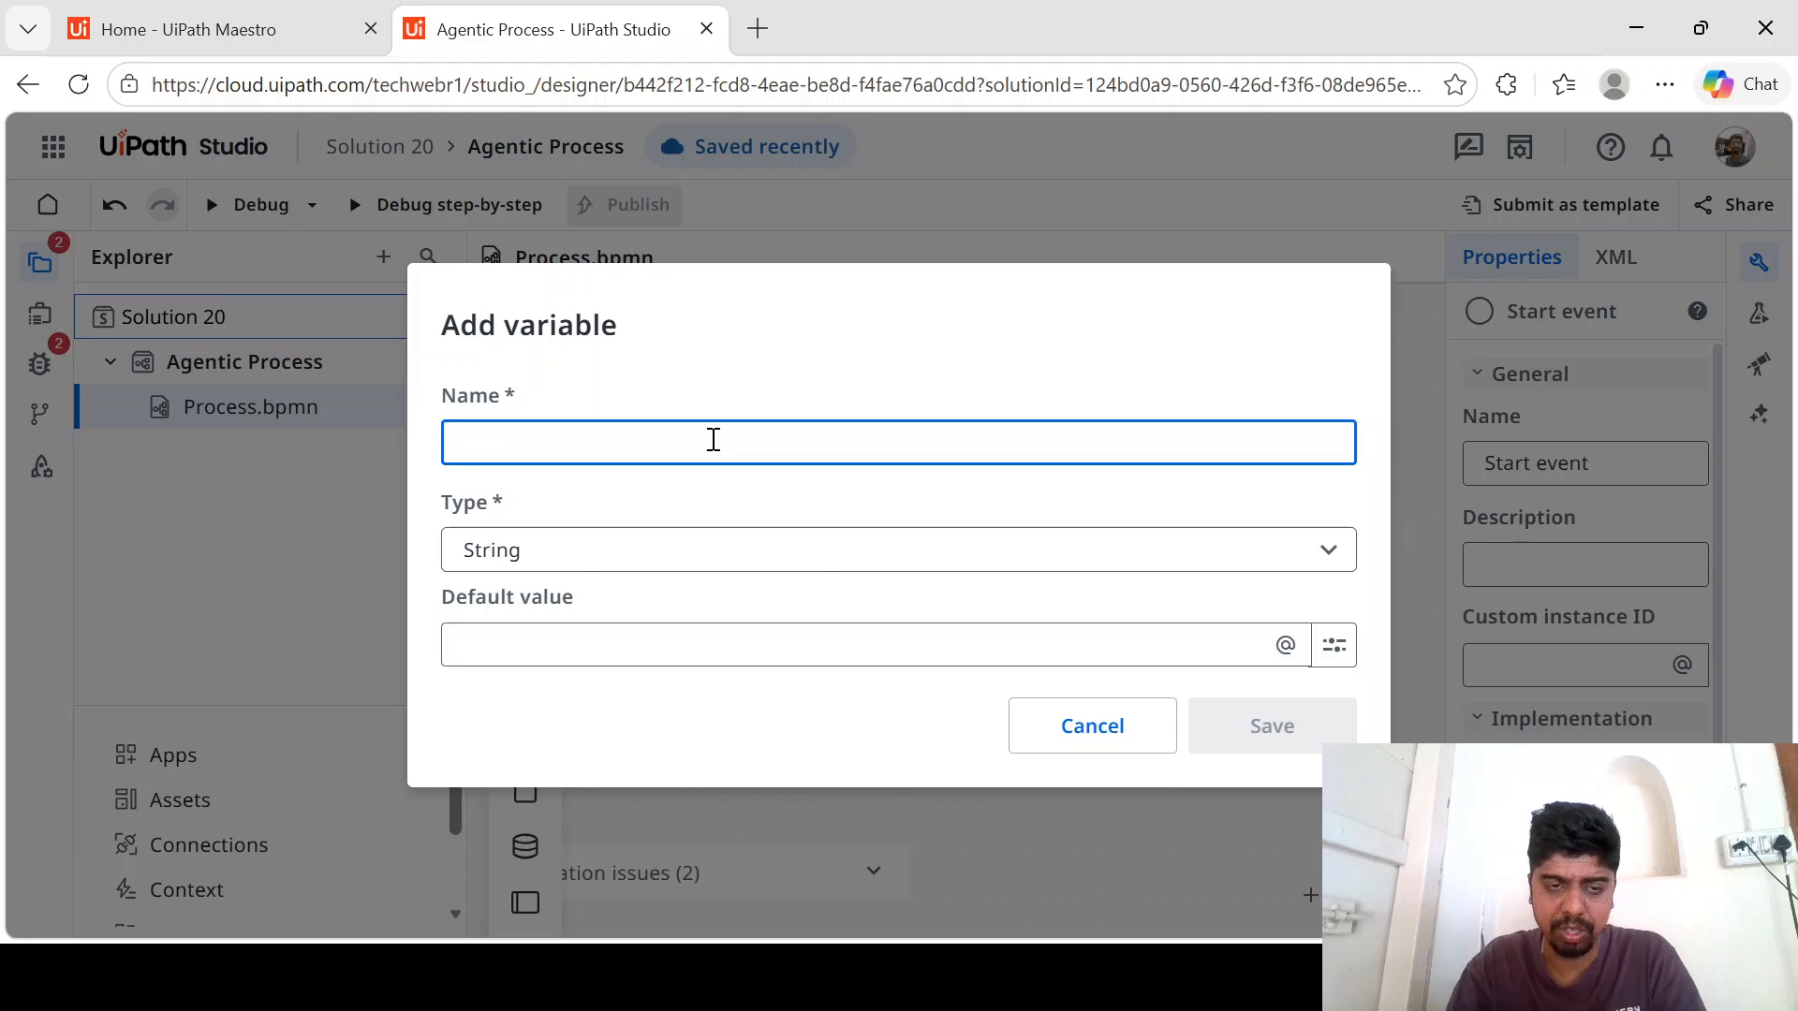
text(P)
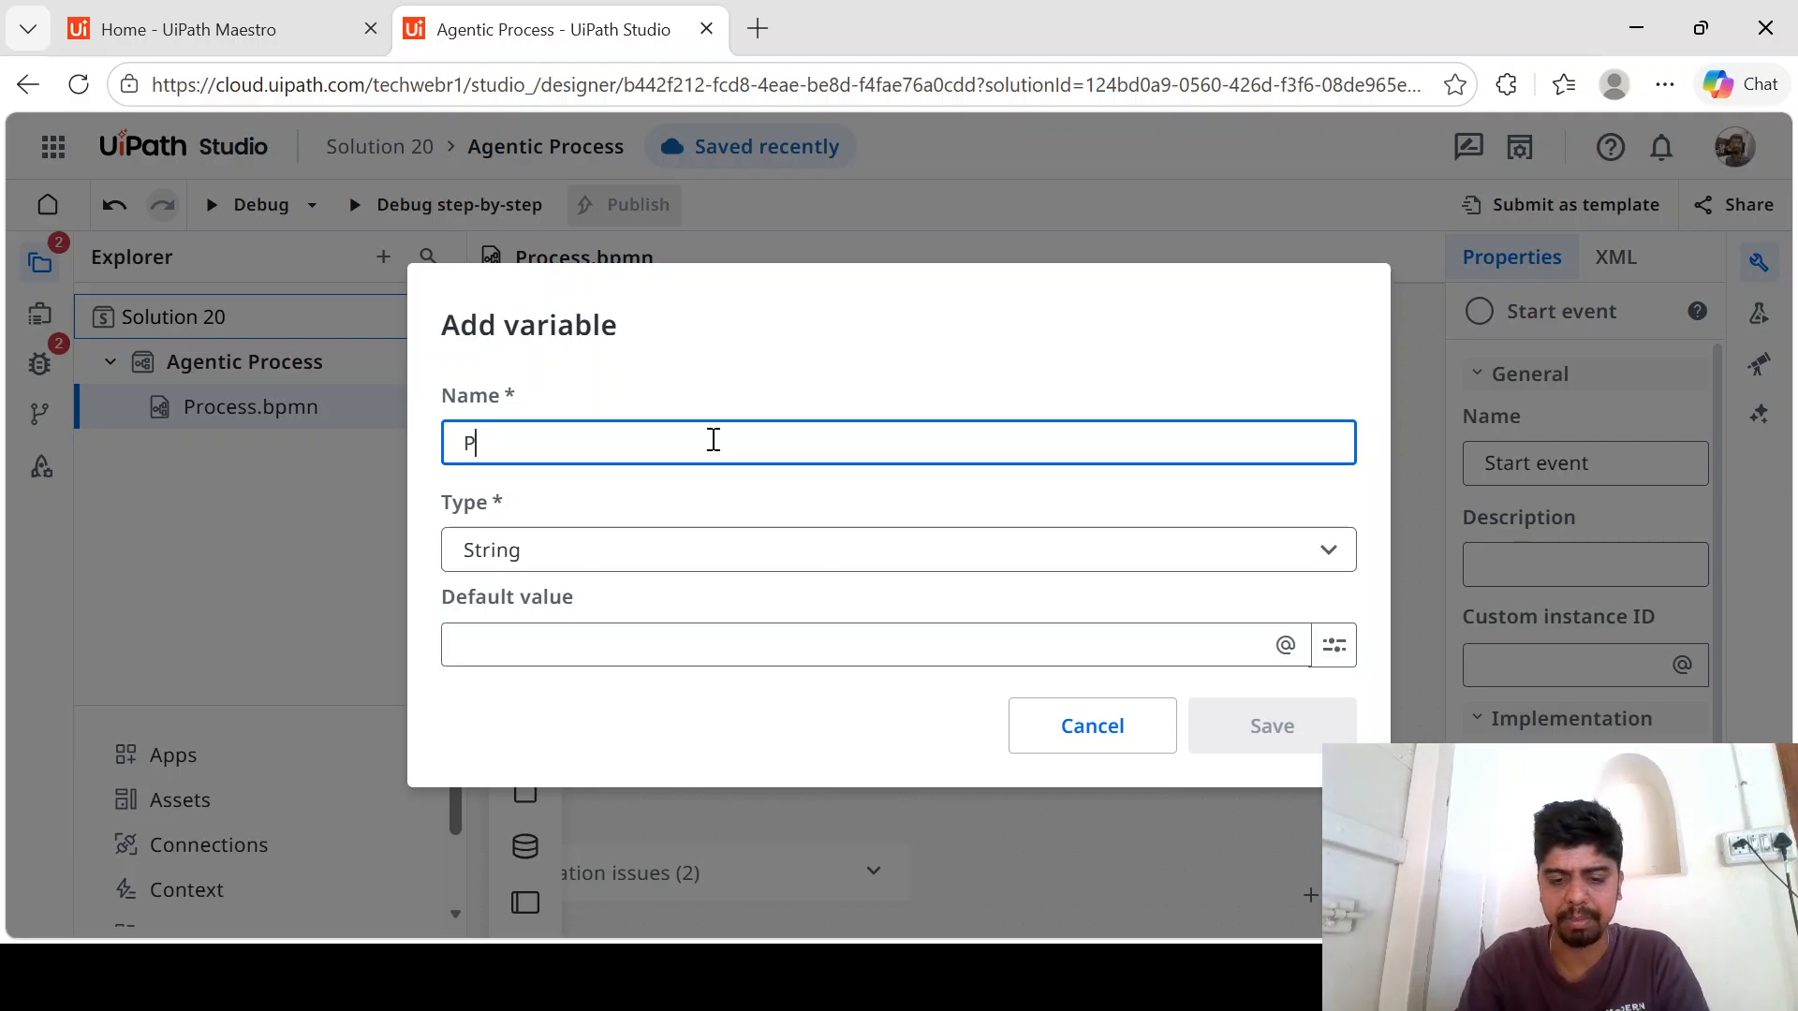
text(ath)
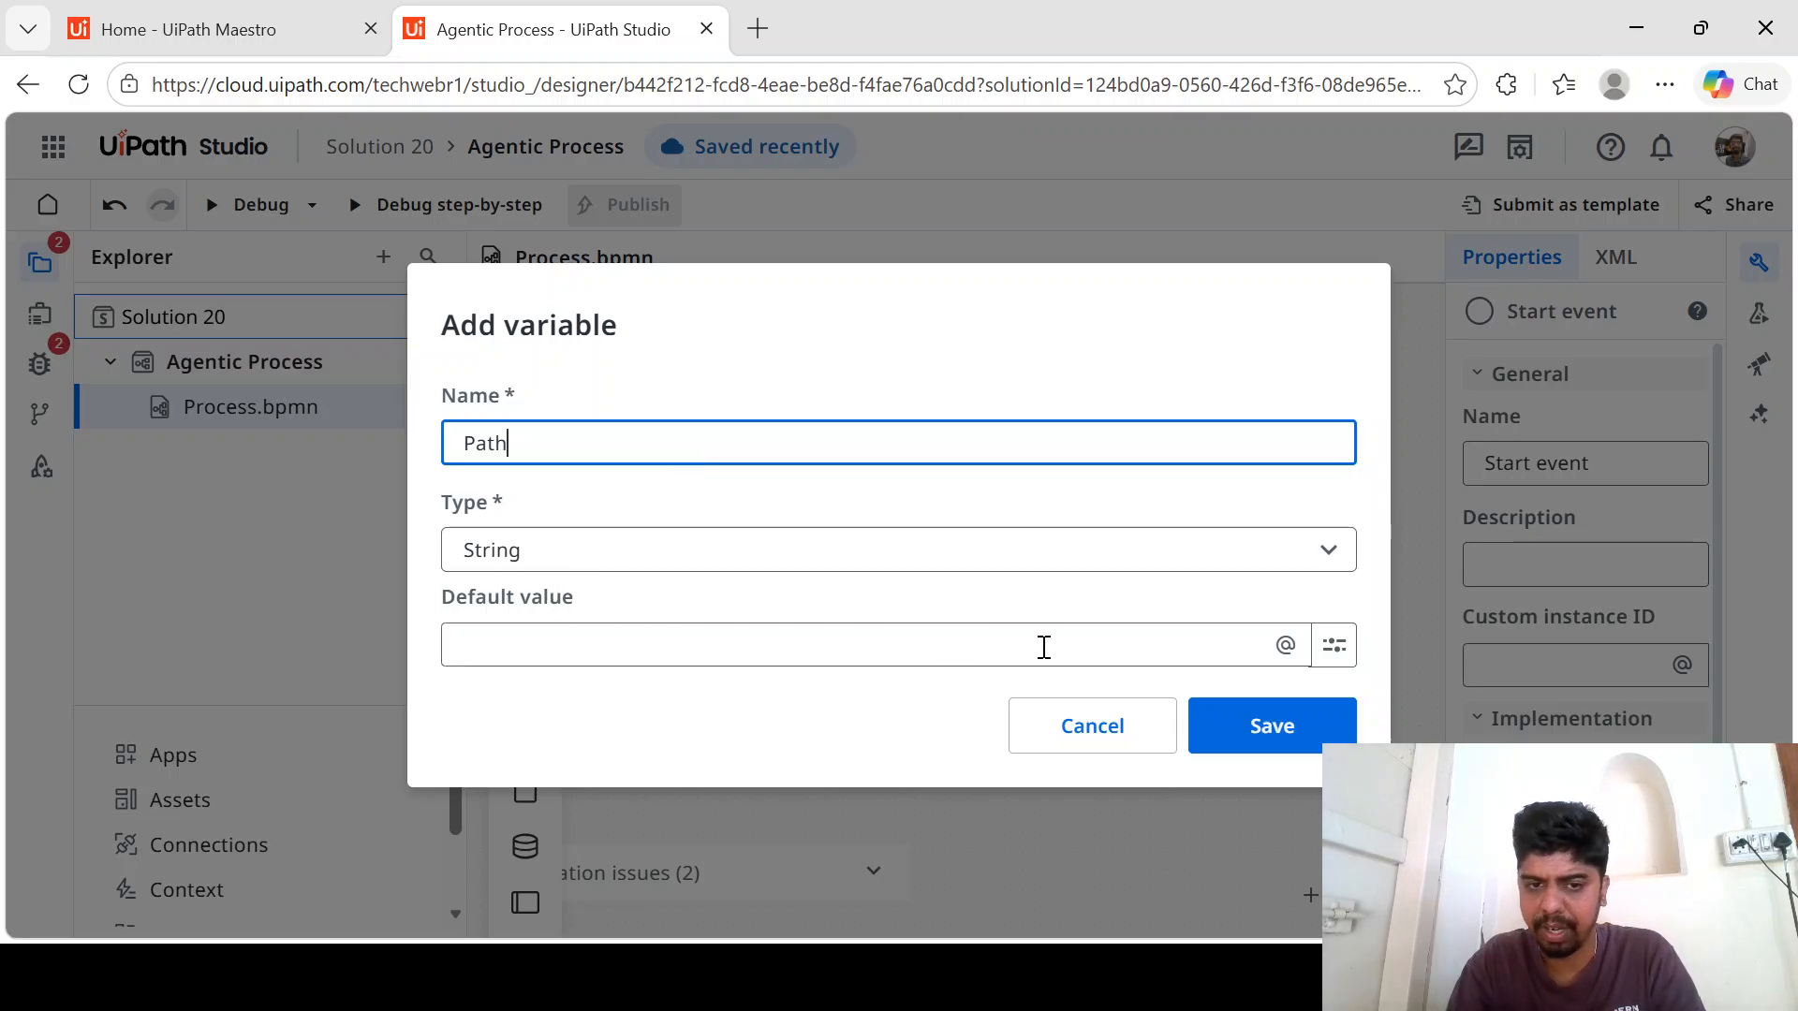
click(1241, 747)
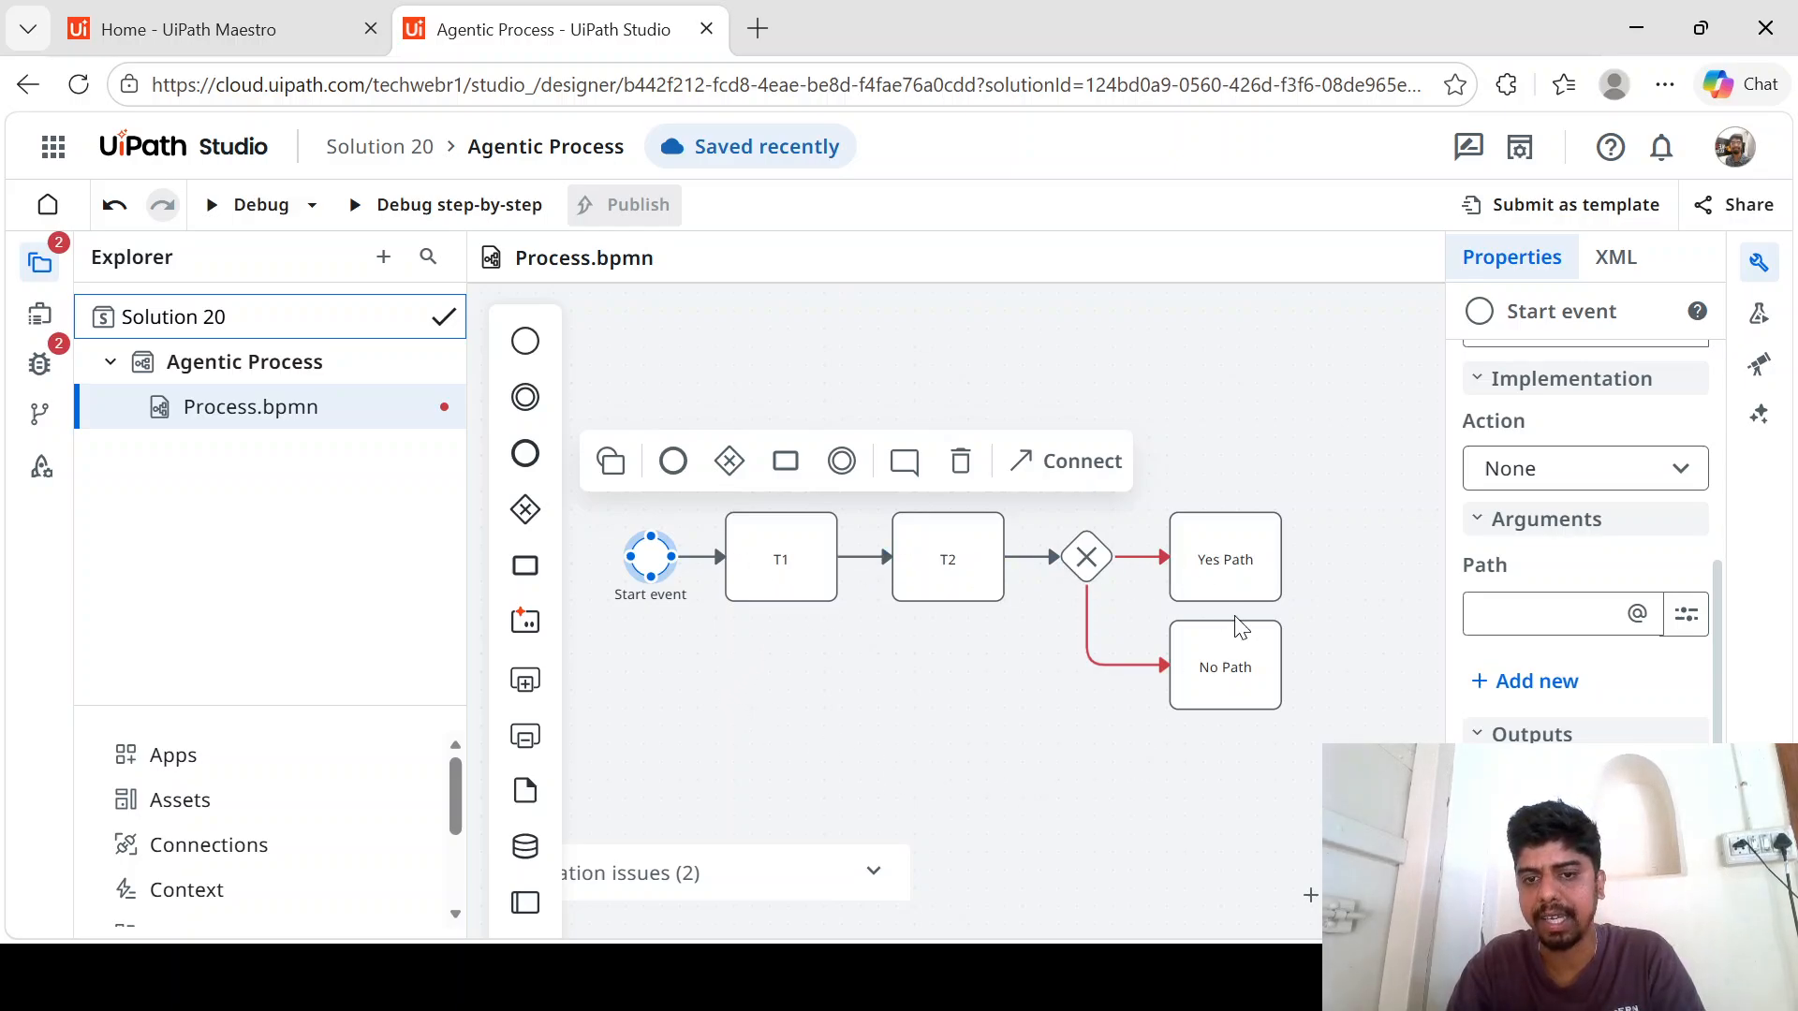
click(780, 572)
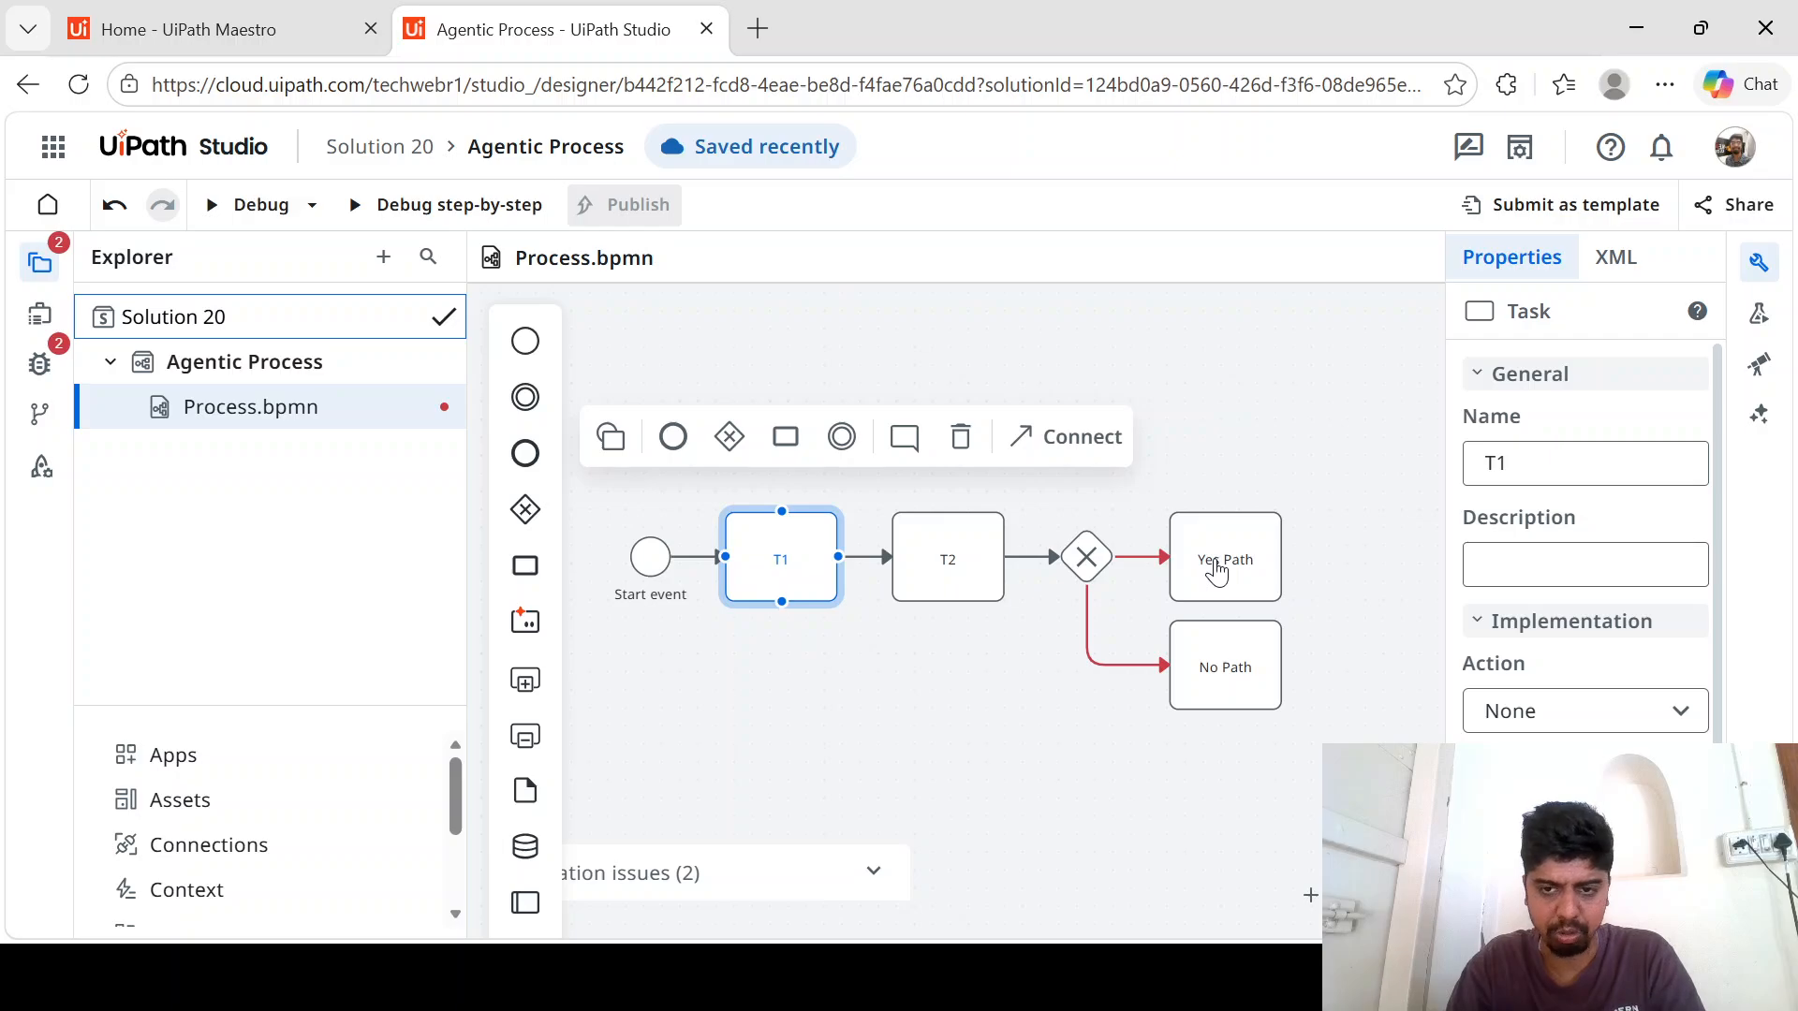
click(961, 688)
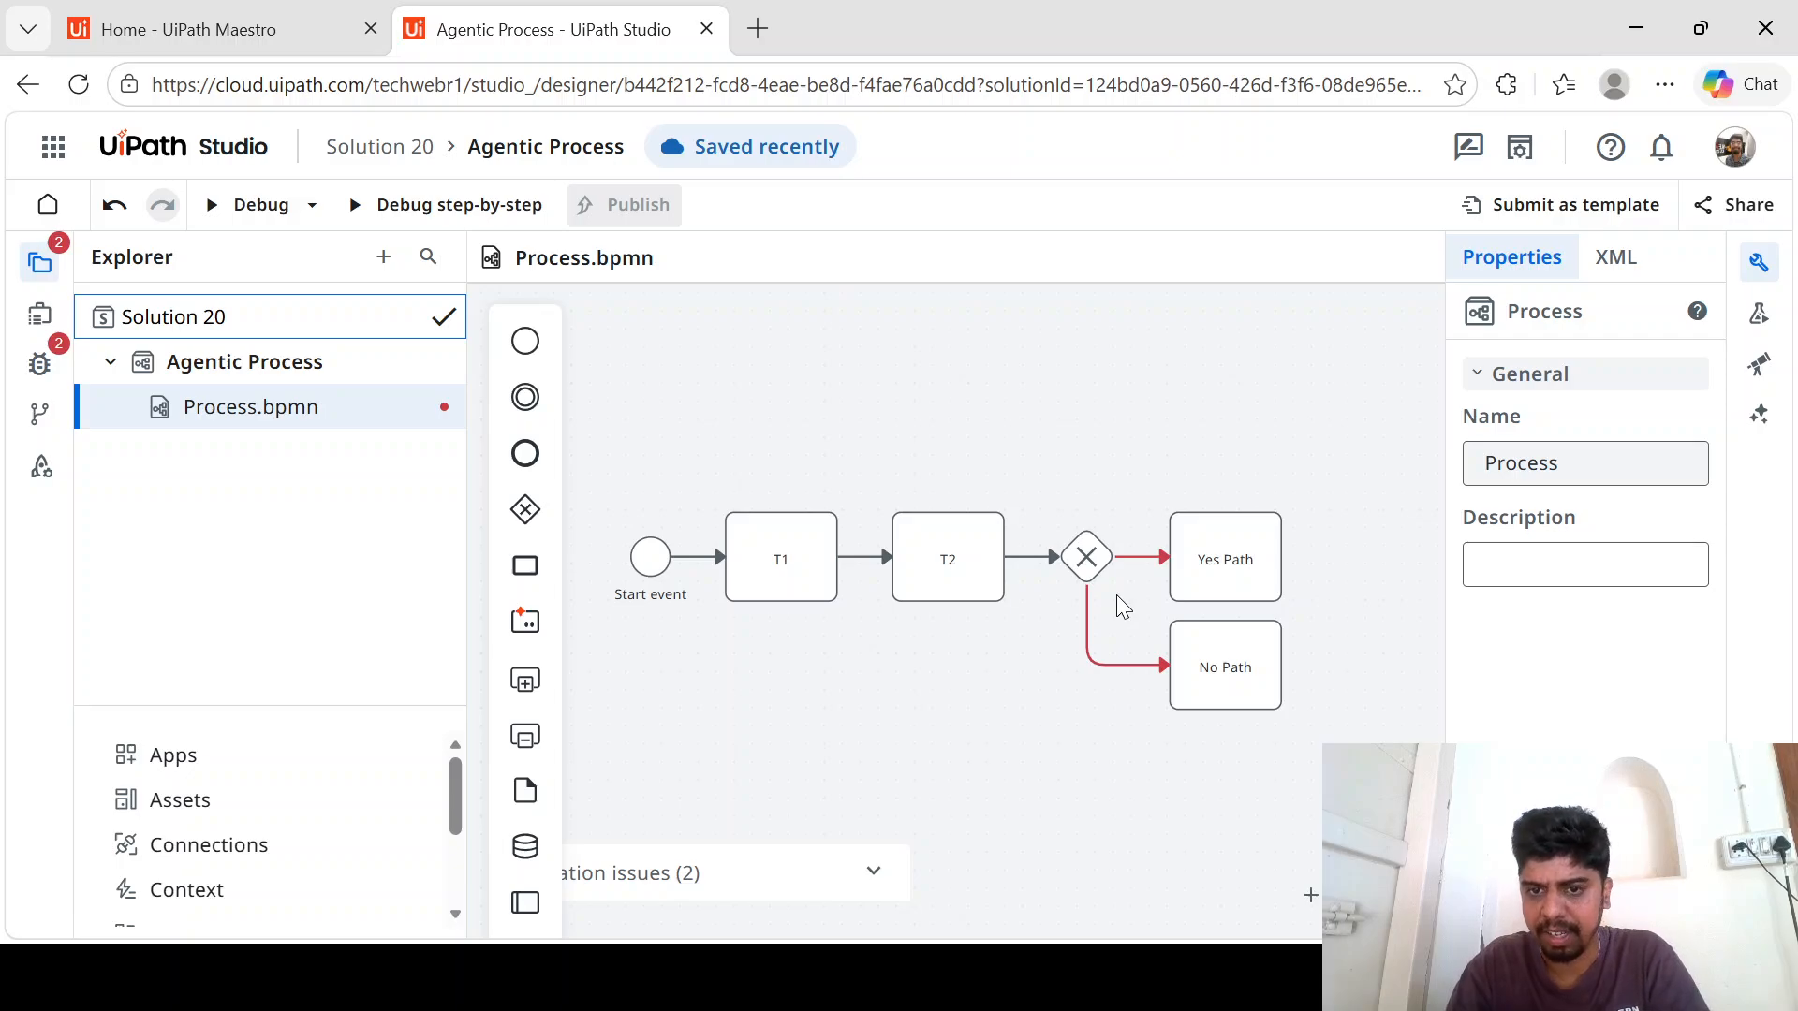
- Name the gateway's sequence flow to Yes Path "yes" and its flow to No Path "no"
click(1137, 562)
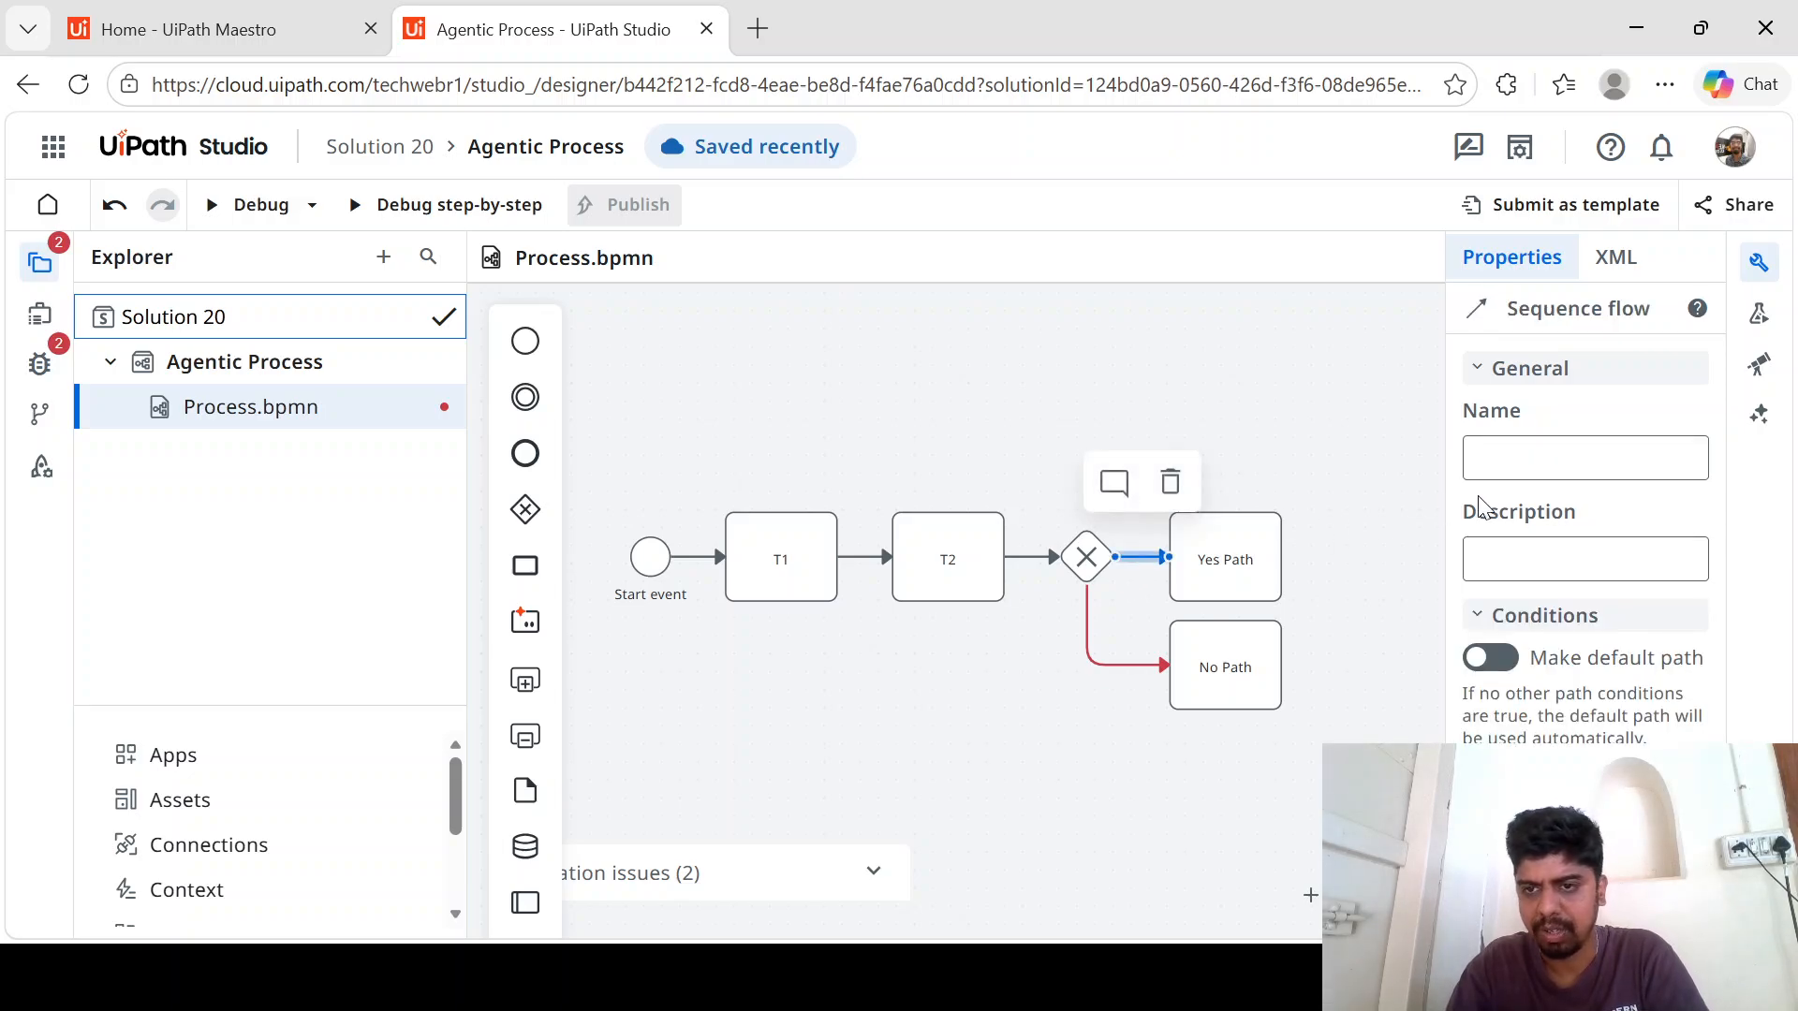
click(1532, 465)
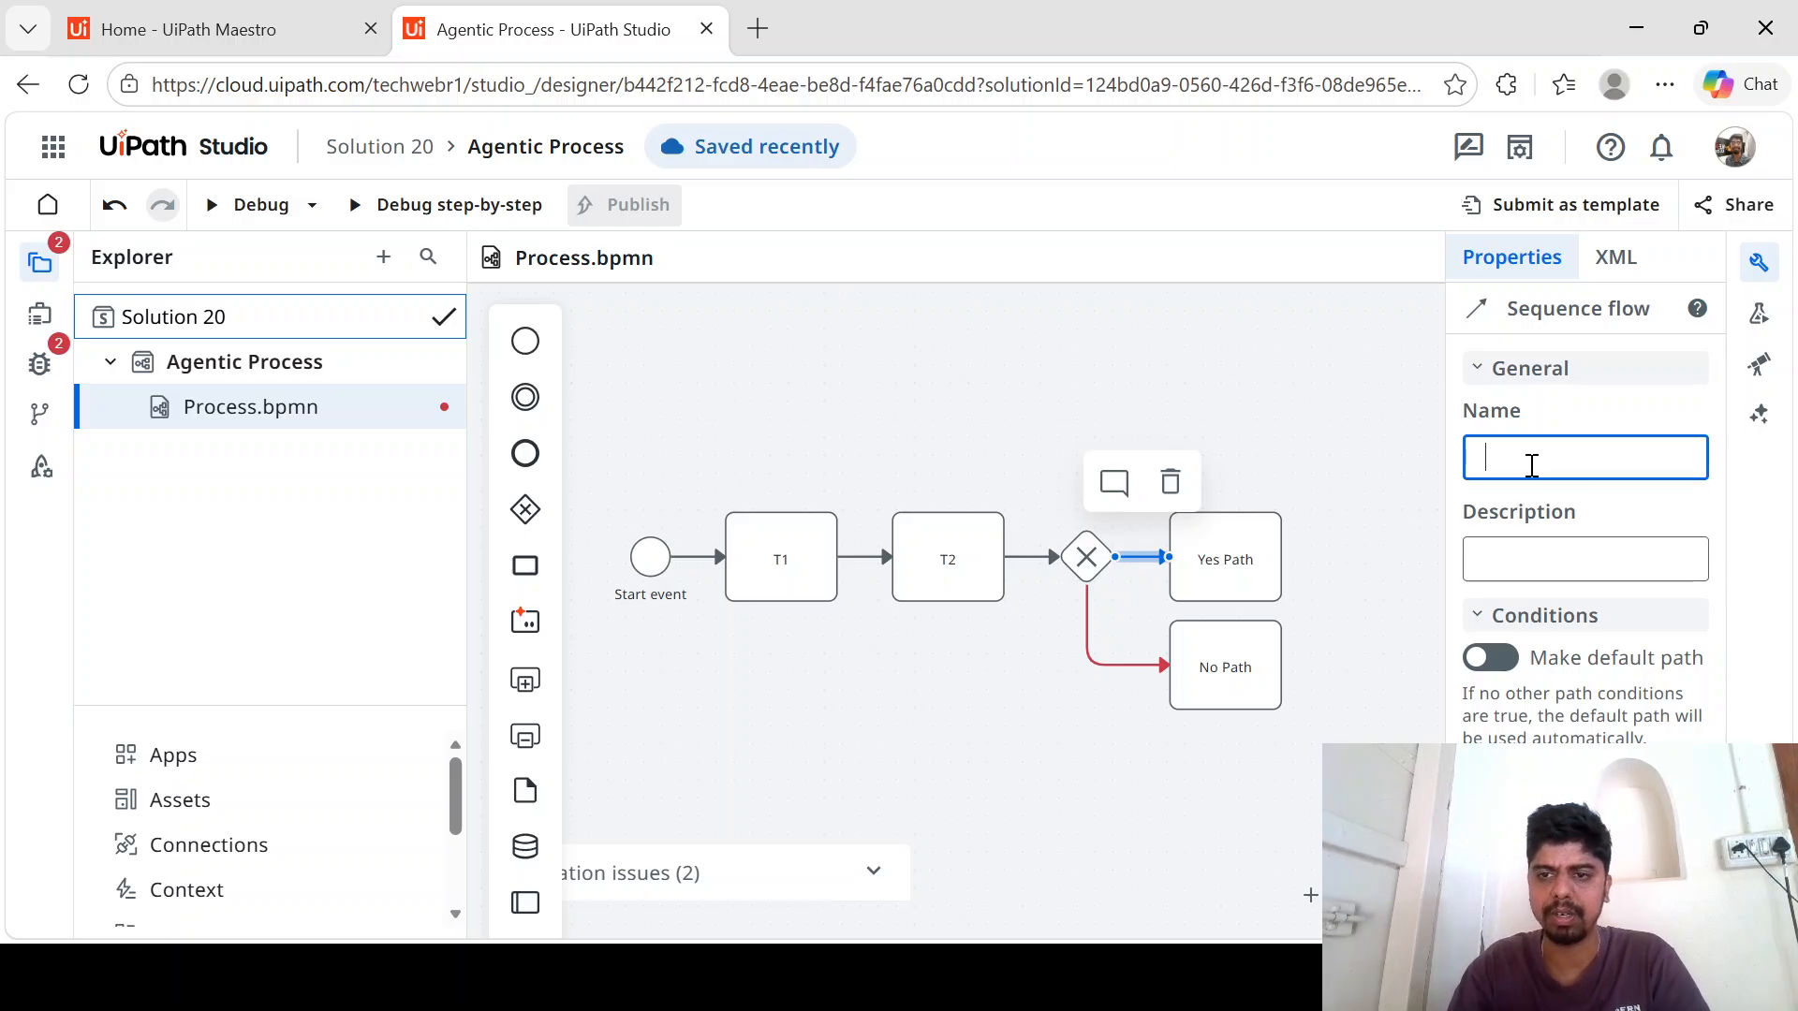
text(yes)
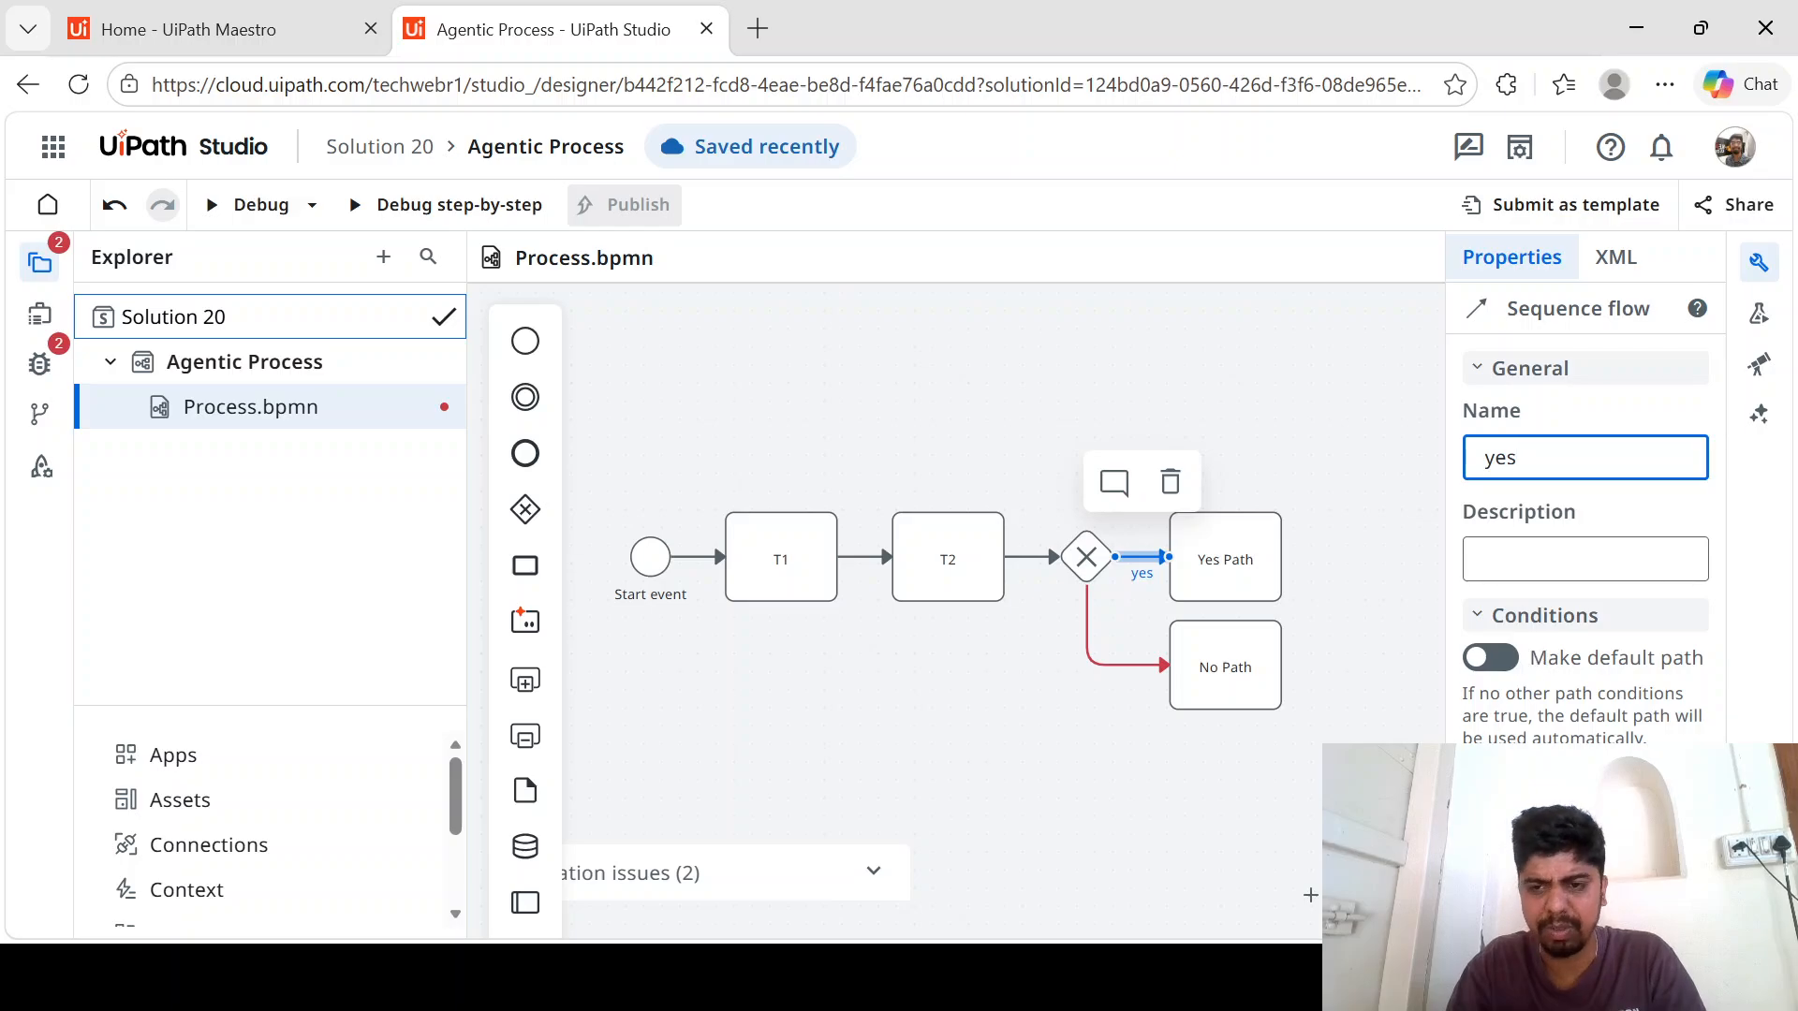
click(1105, 672)
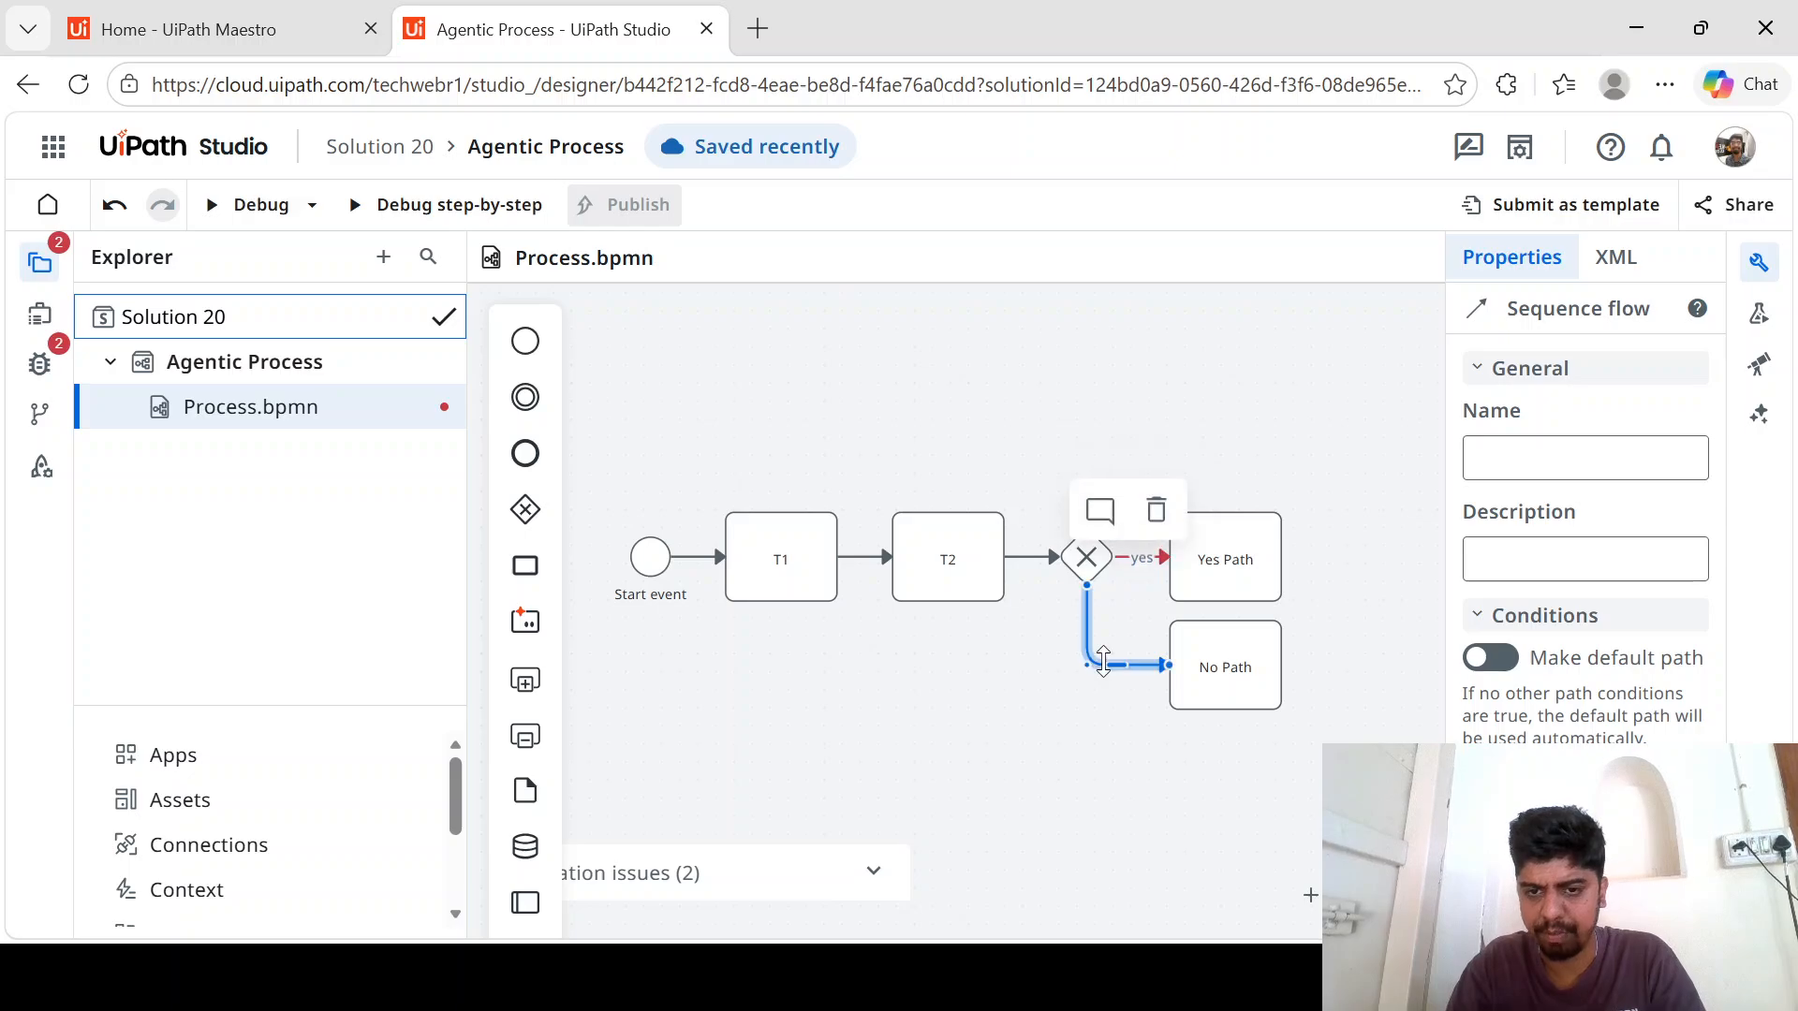
click(1590, 455)
text(no)
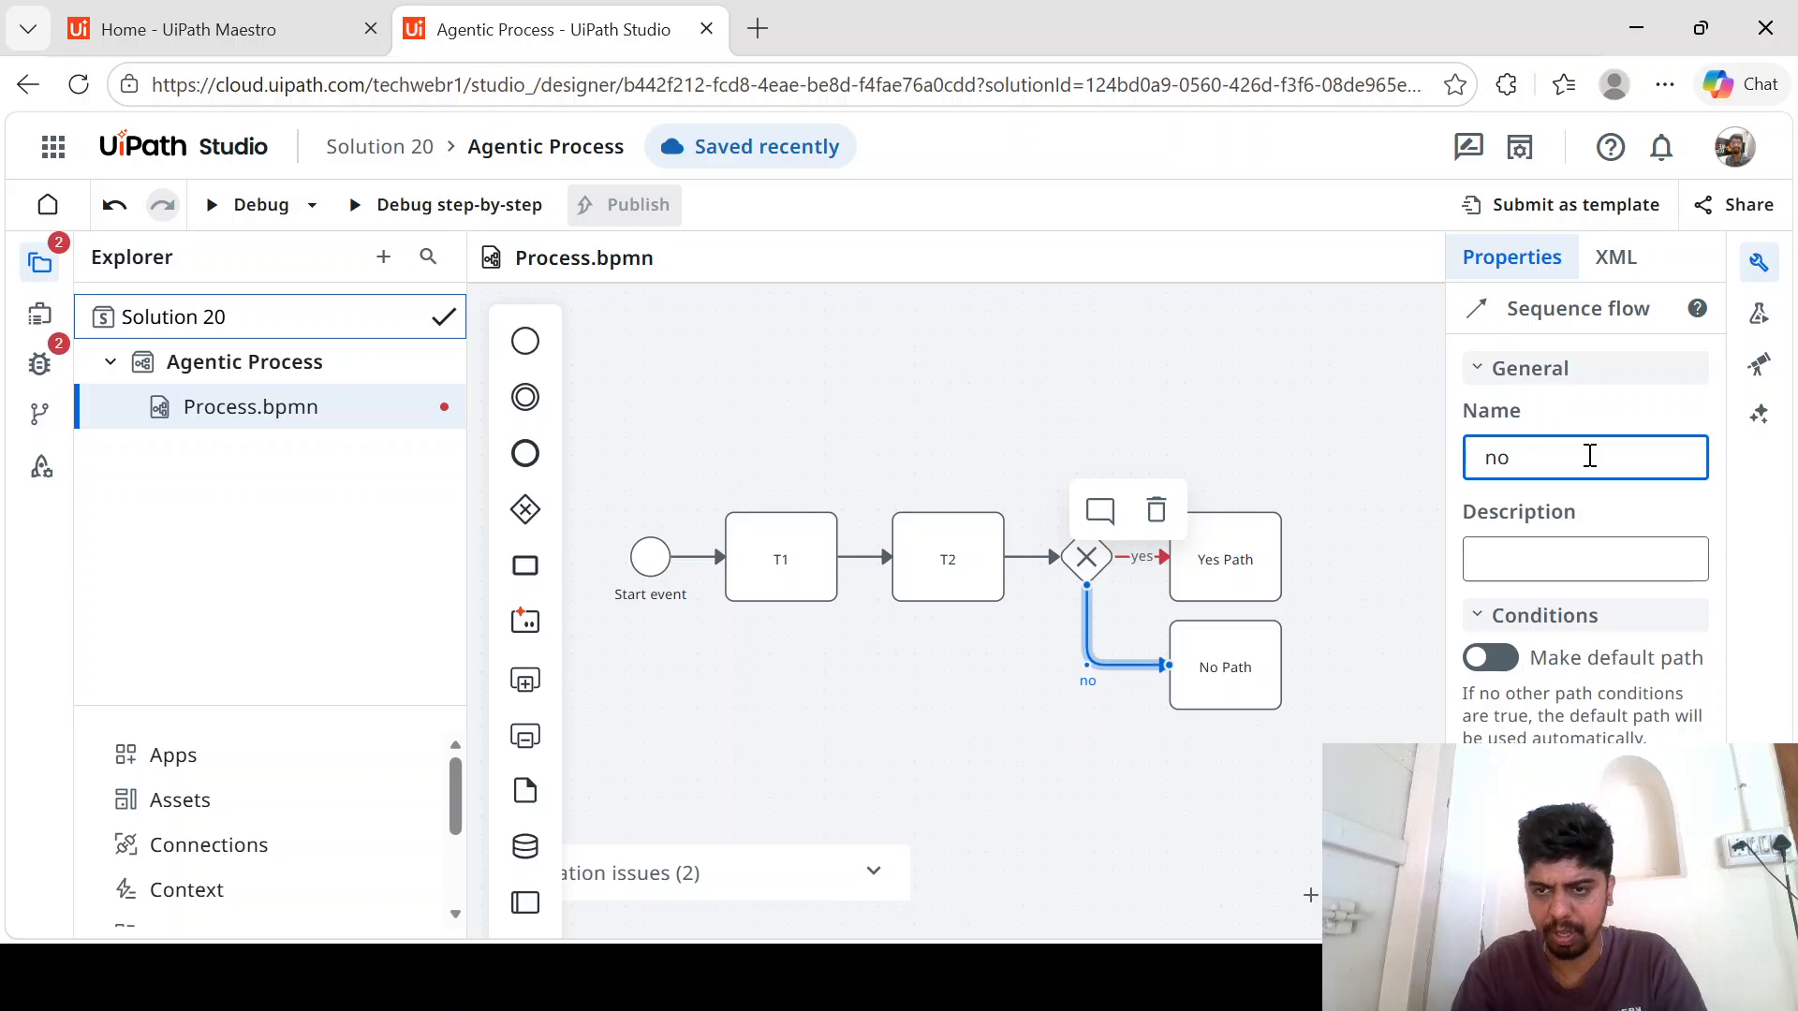
click(1180, 767)
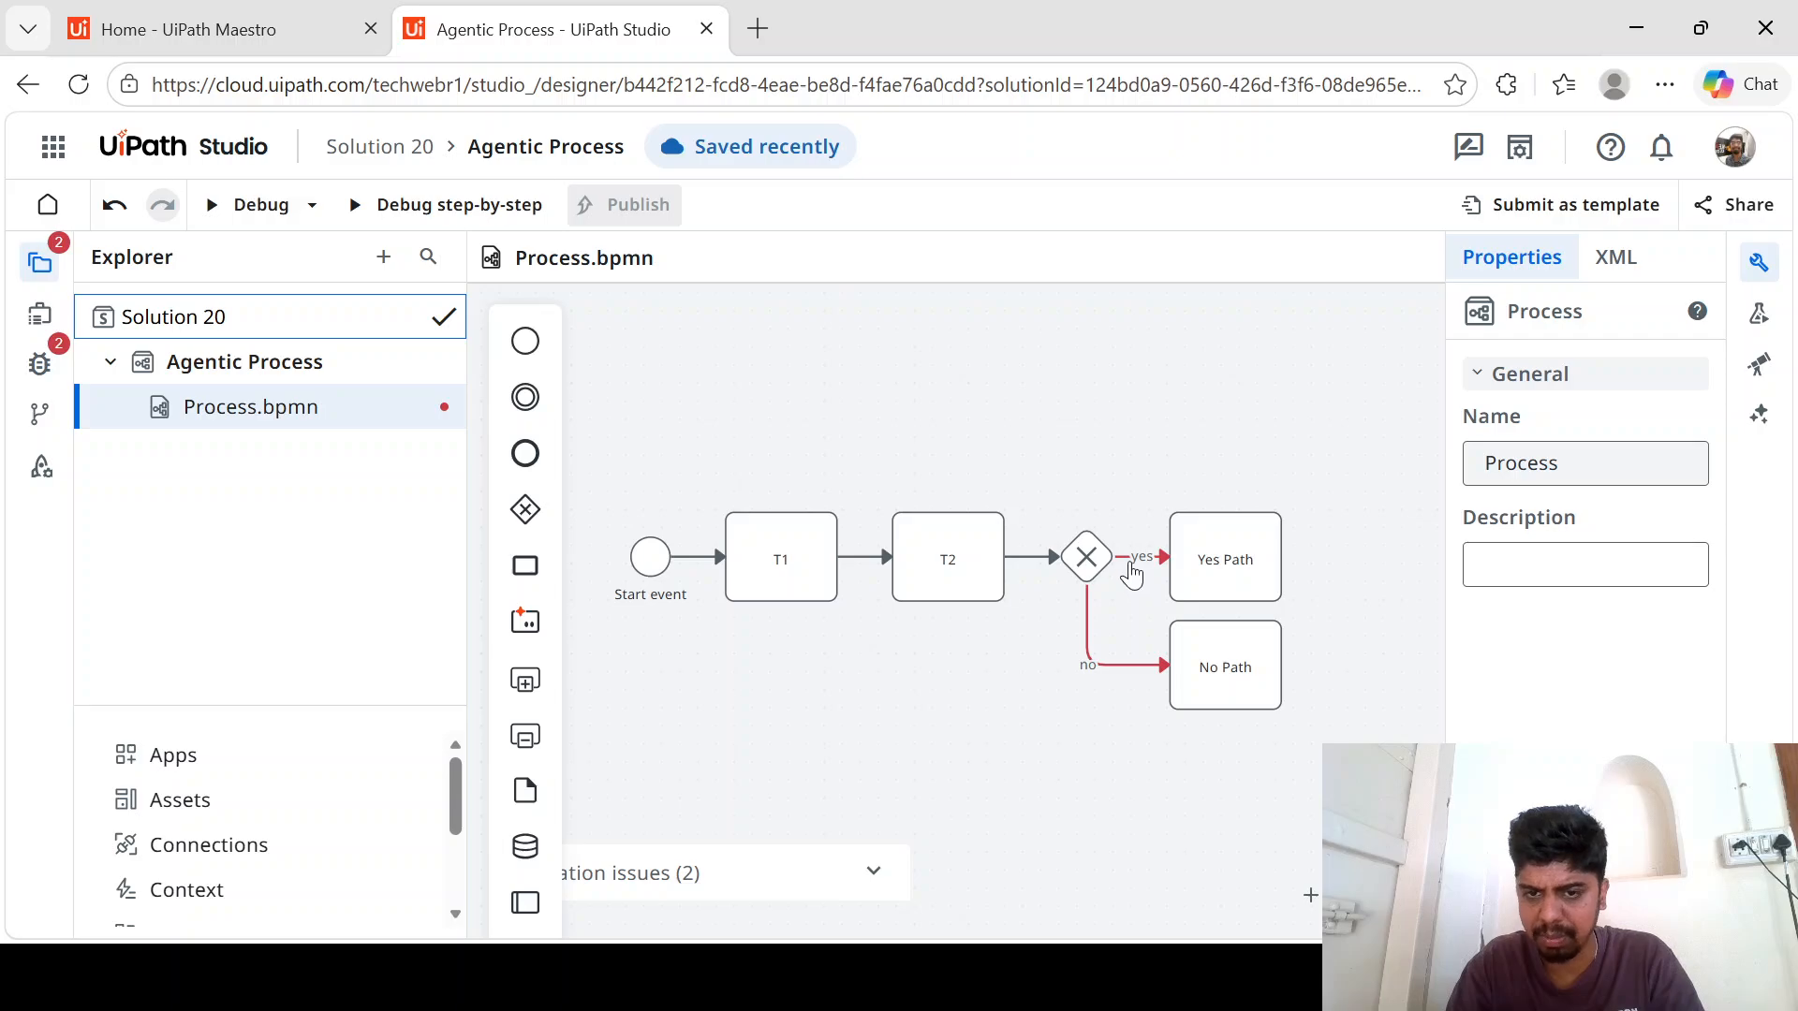
- Set the yes flow's condition to vars.path == "yes" using the Path variable, test the expression and save it
click(1127, 567)
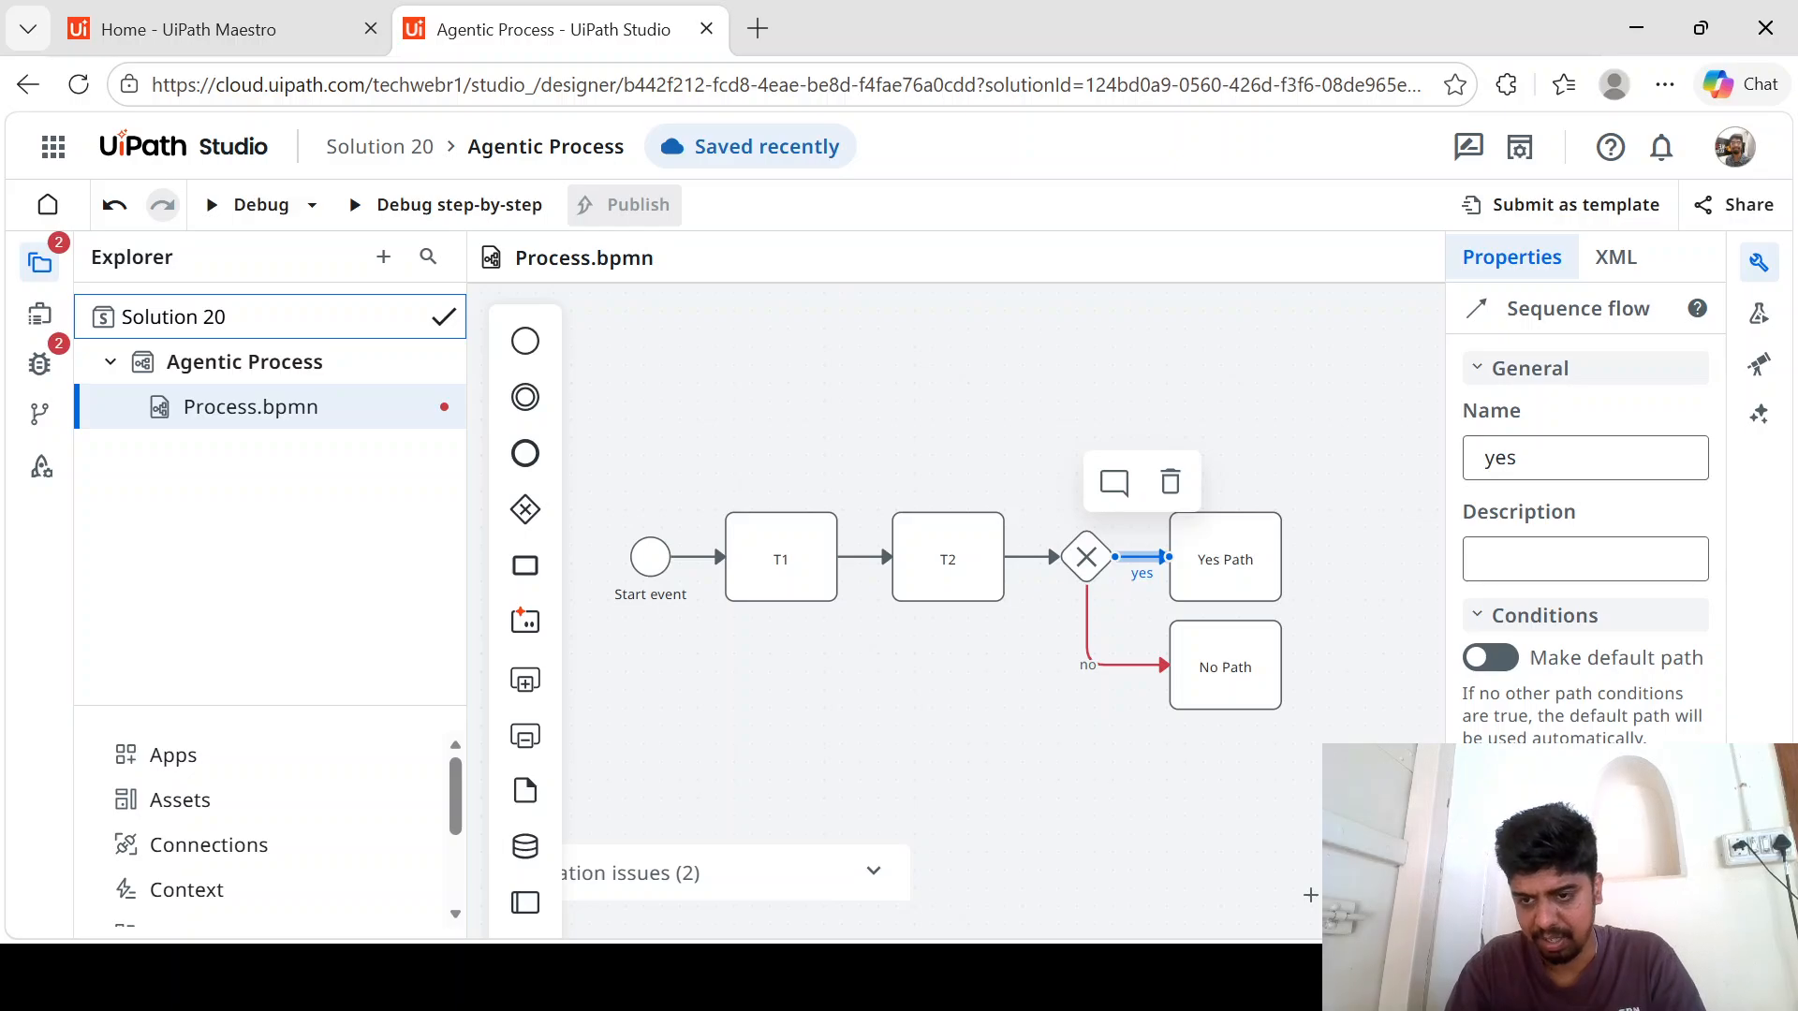
click(1586, 828)
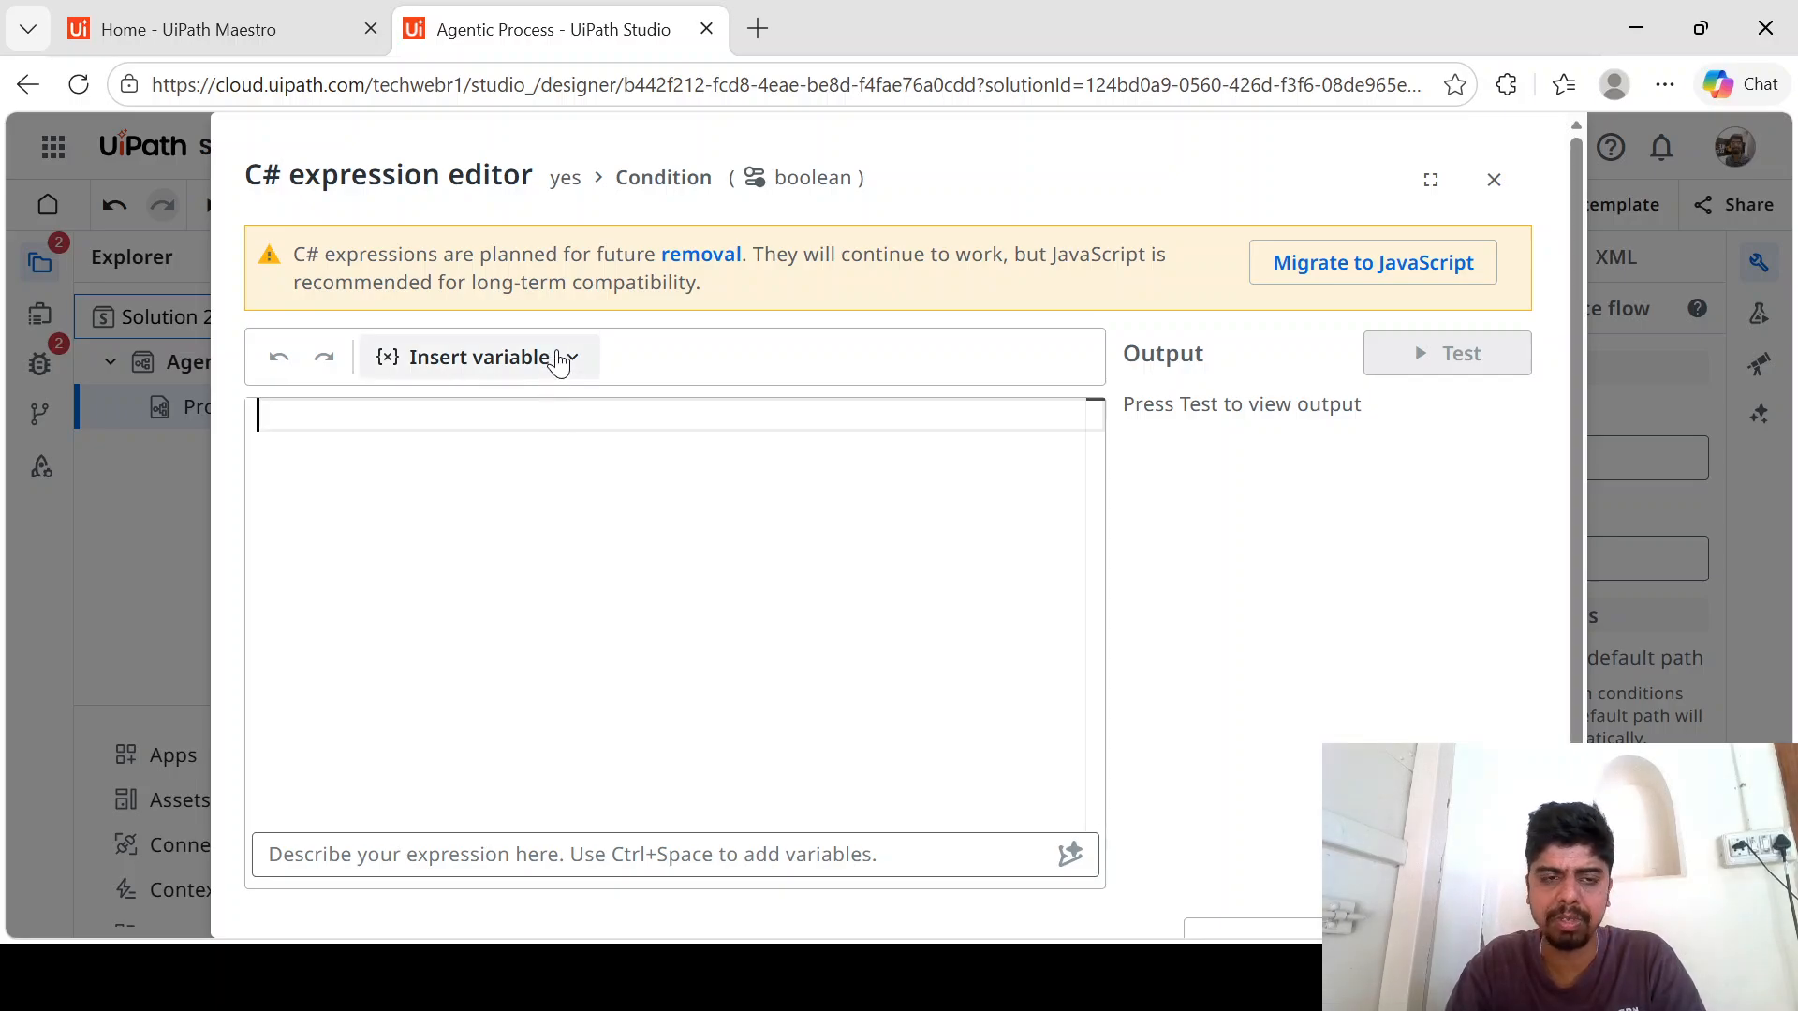
click(562, 359)
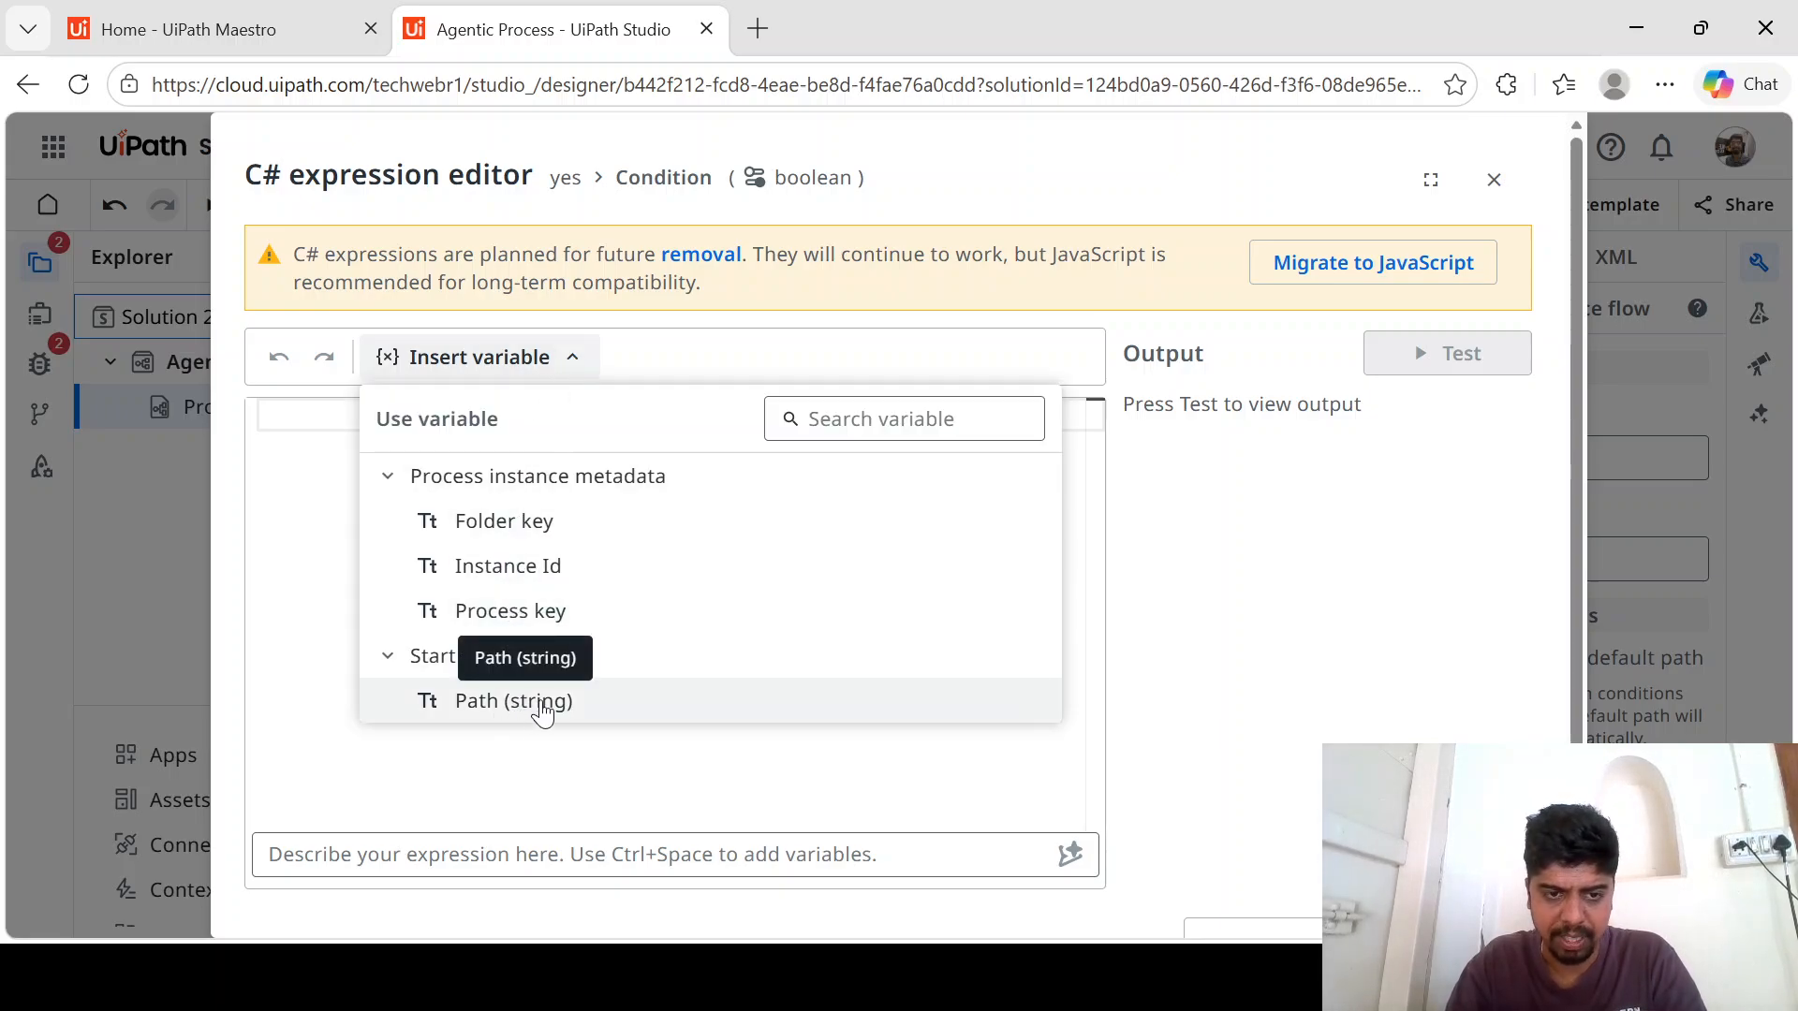
click(543, 704)
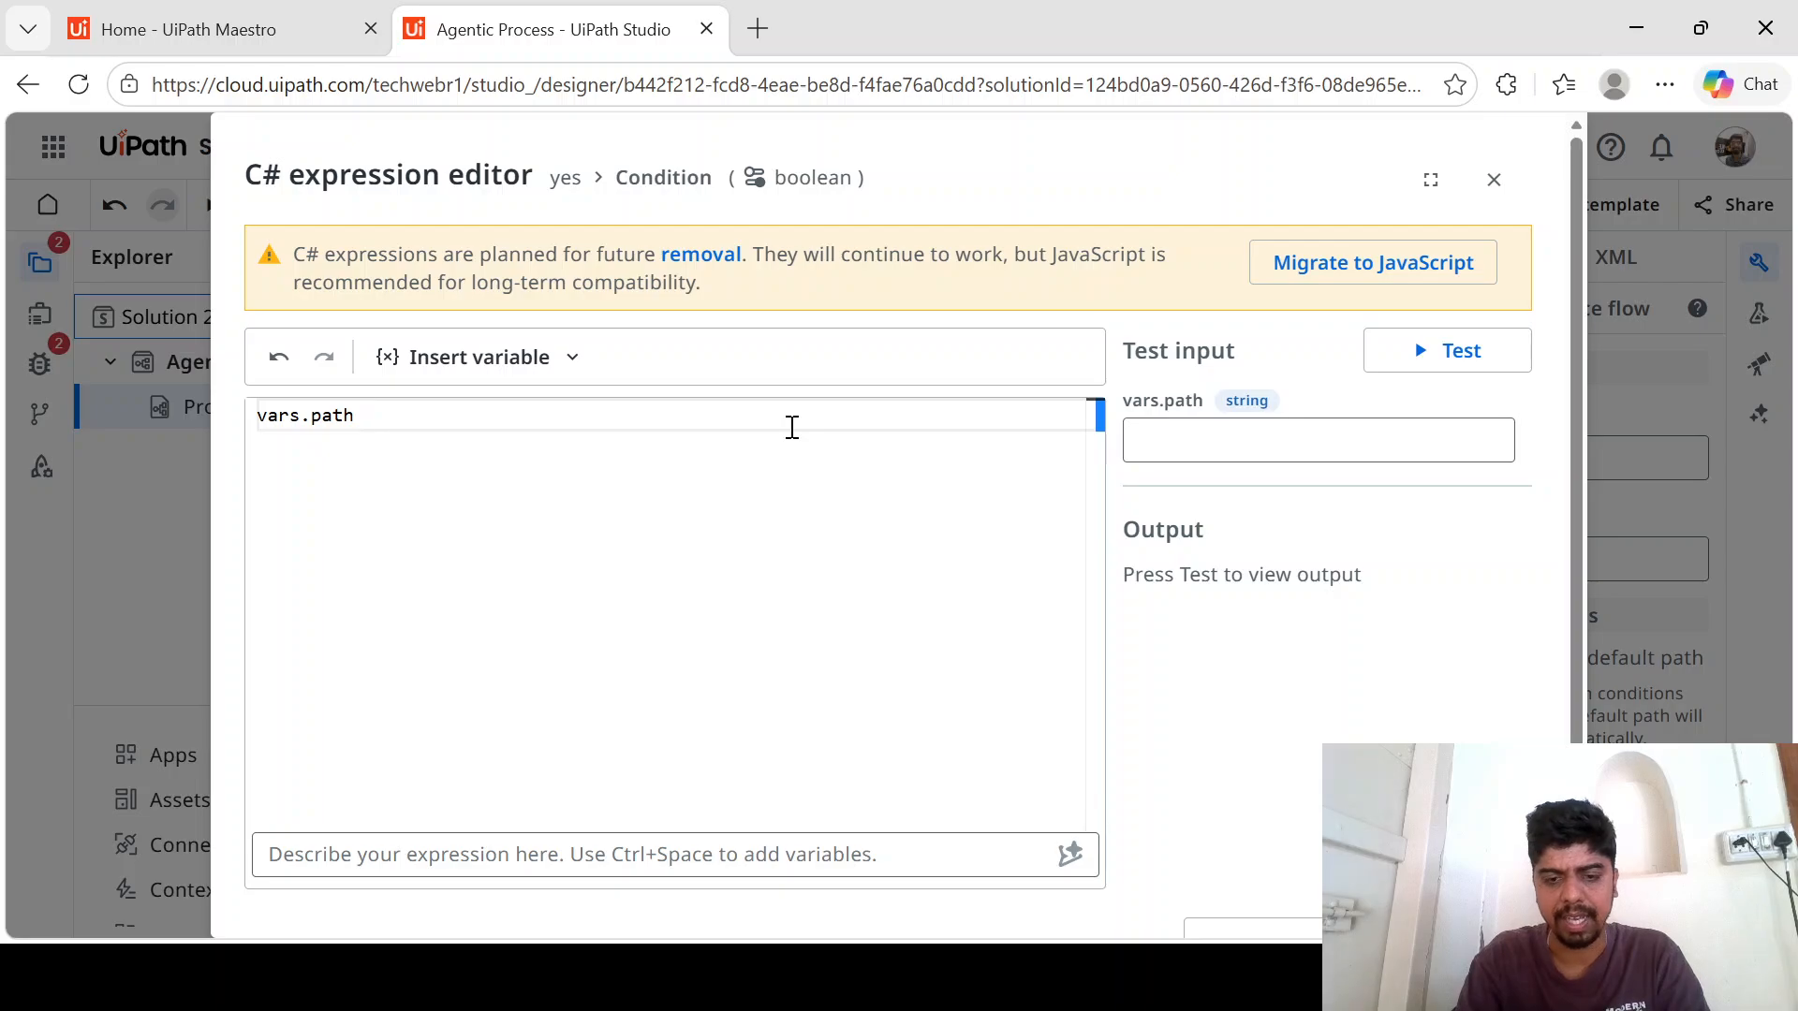
text(==)
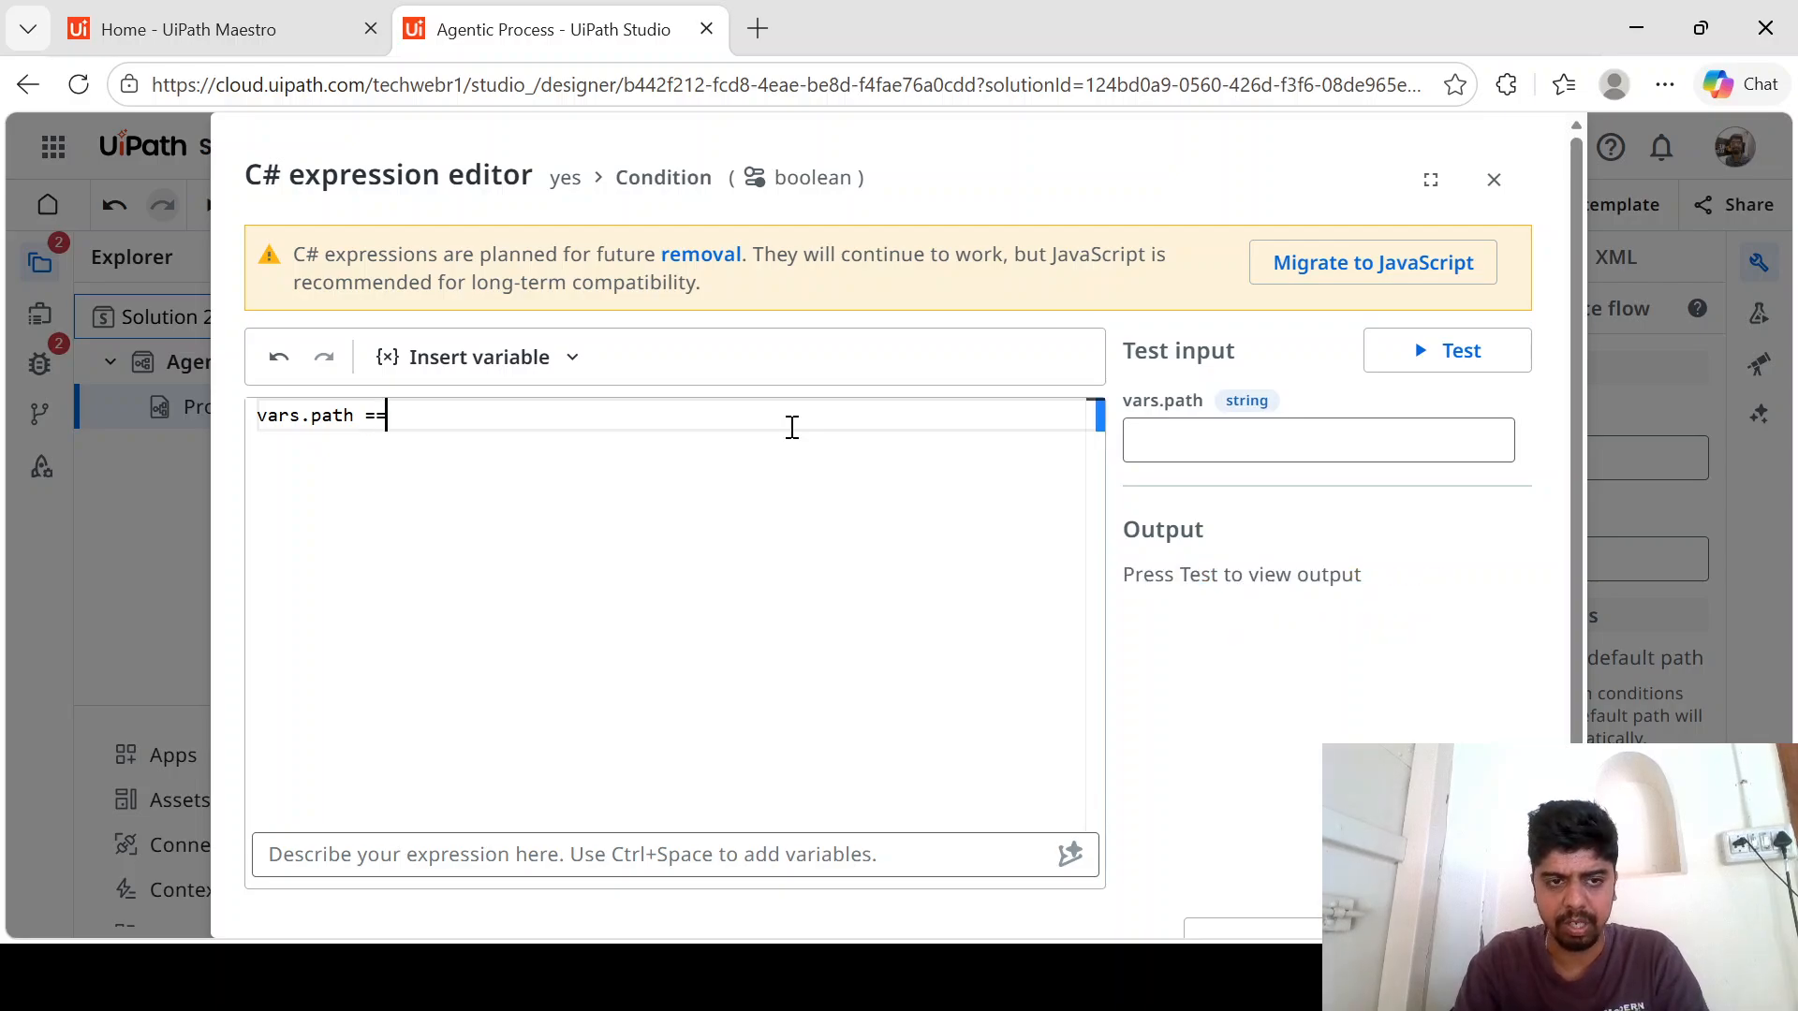
text( ")
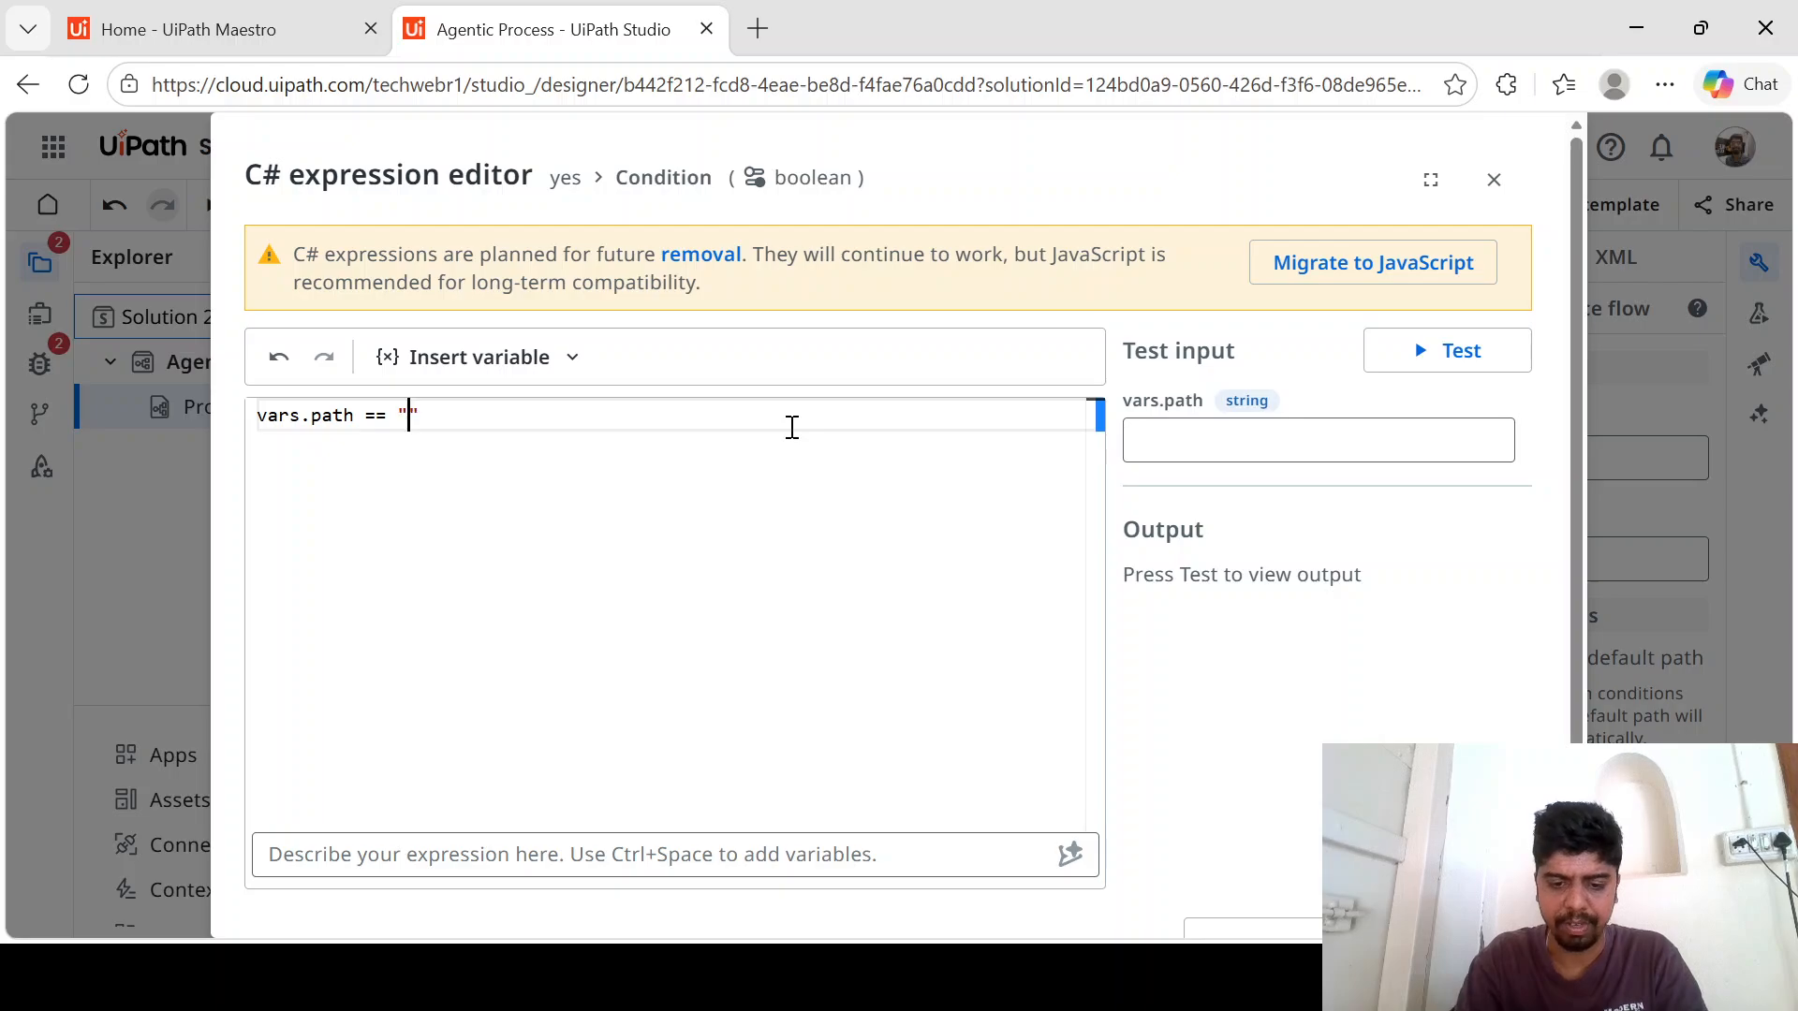
text(yes)
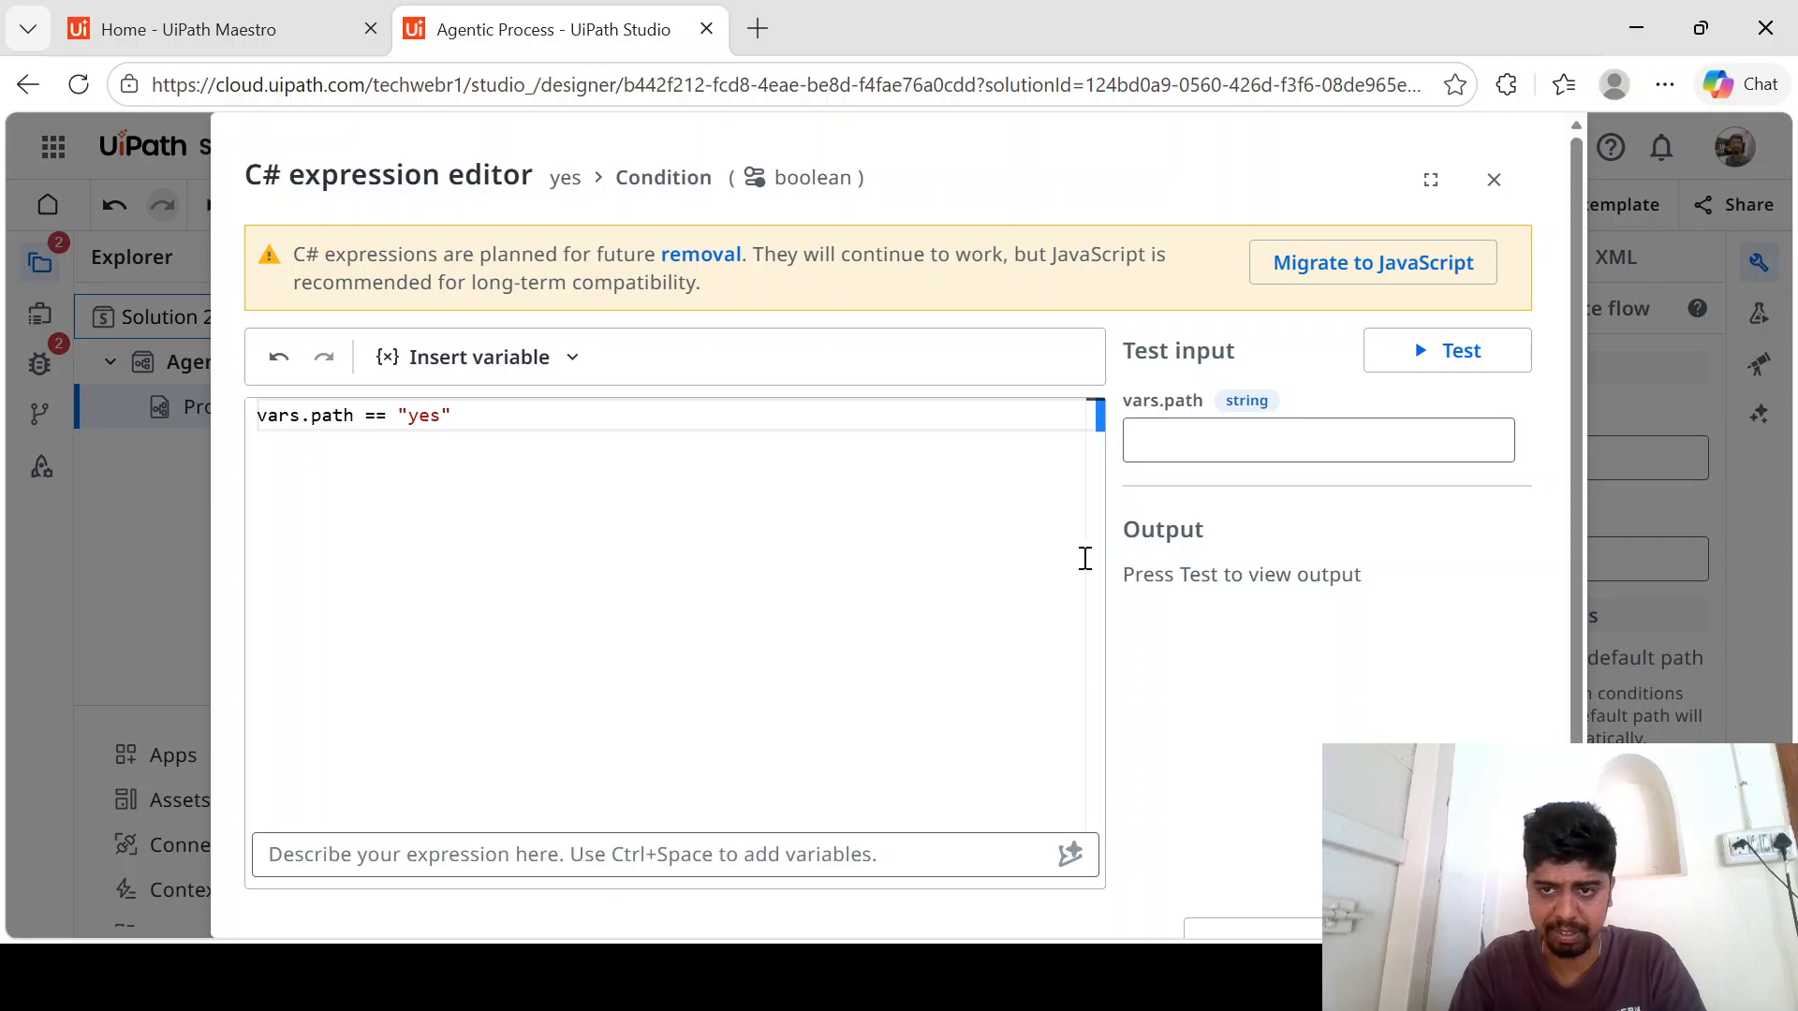
click(1443, 349)
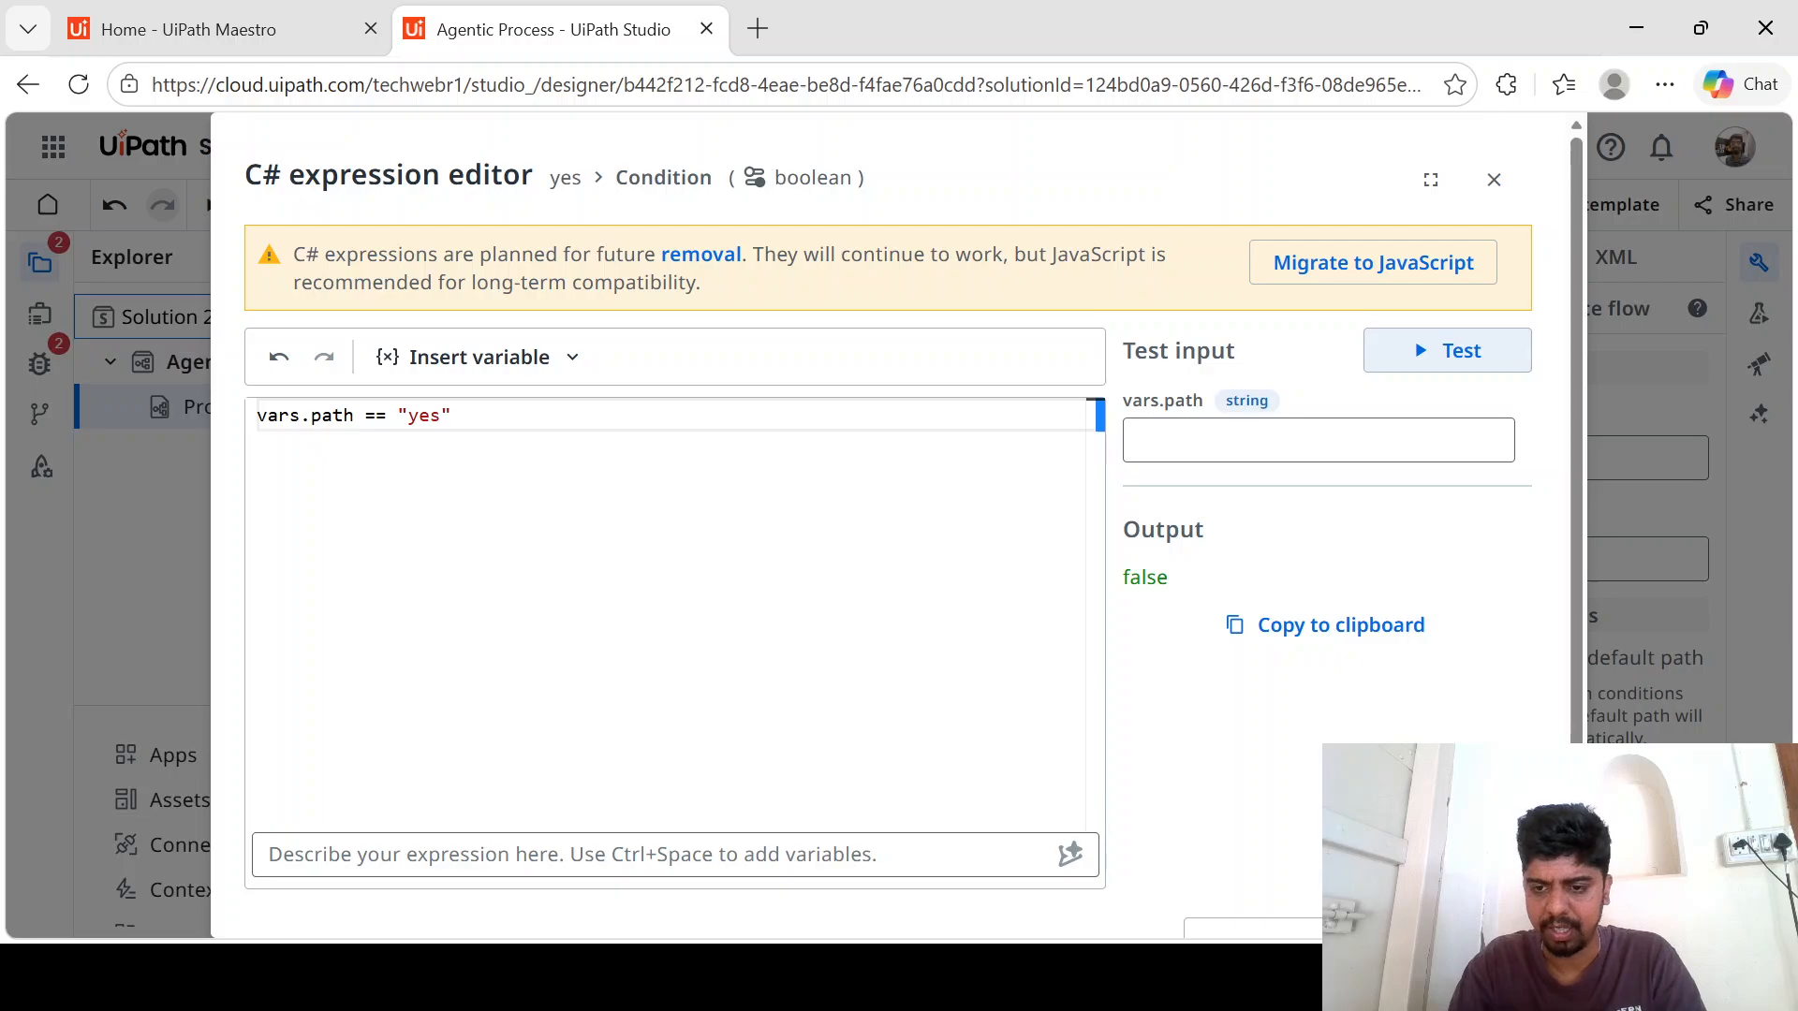
click(1448, 928)
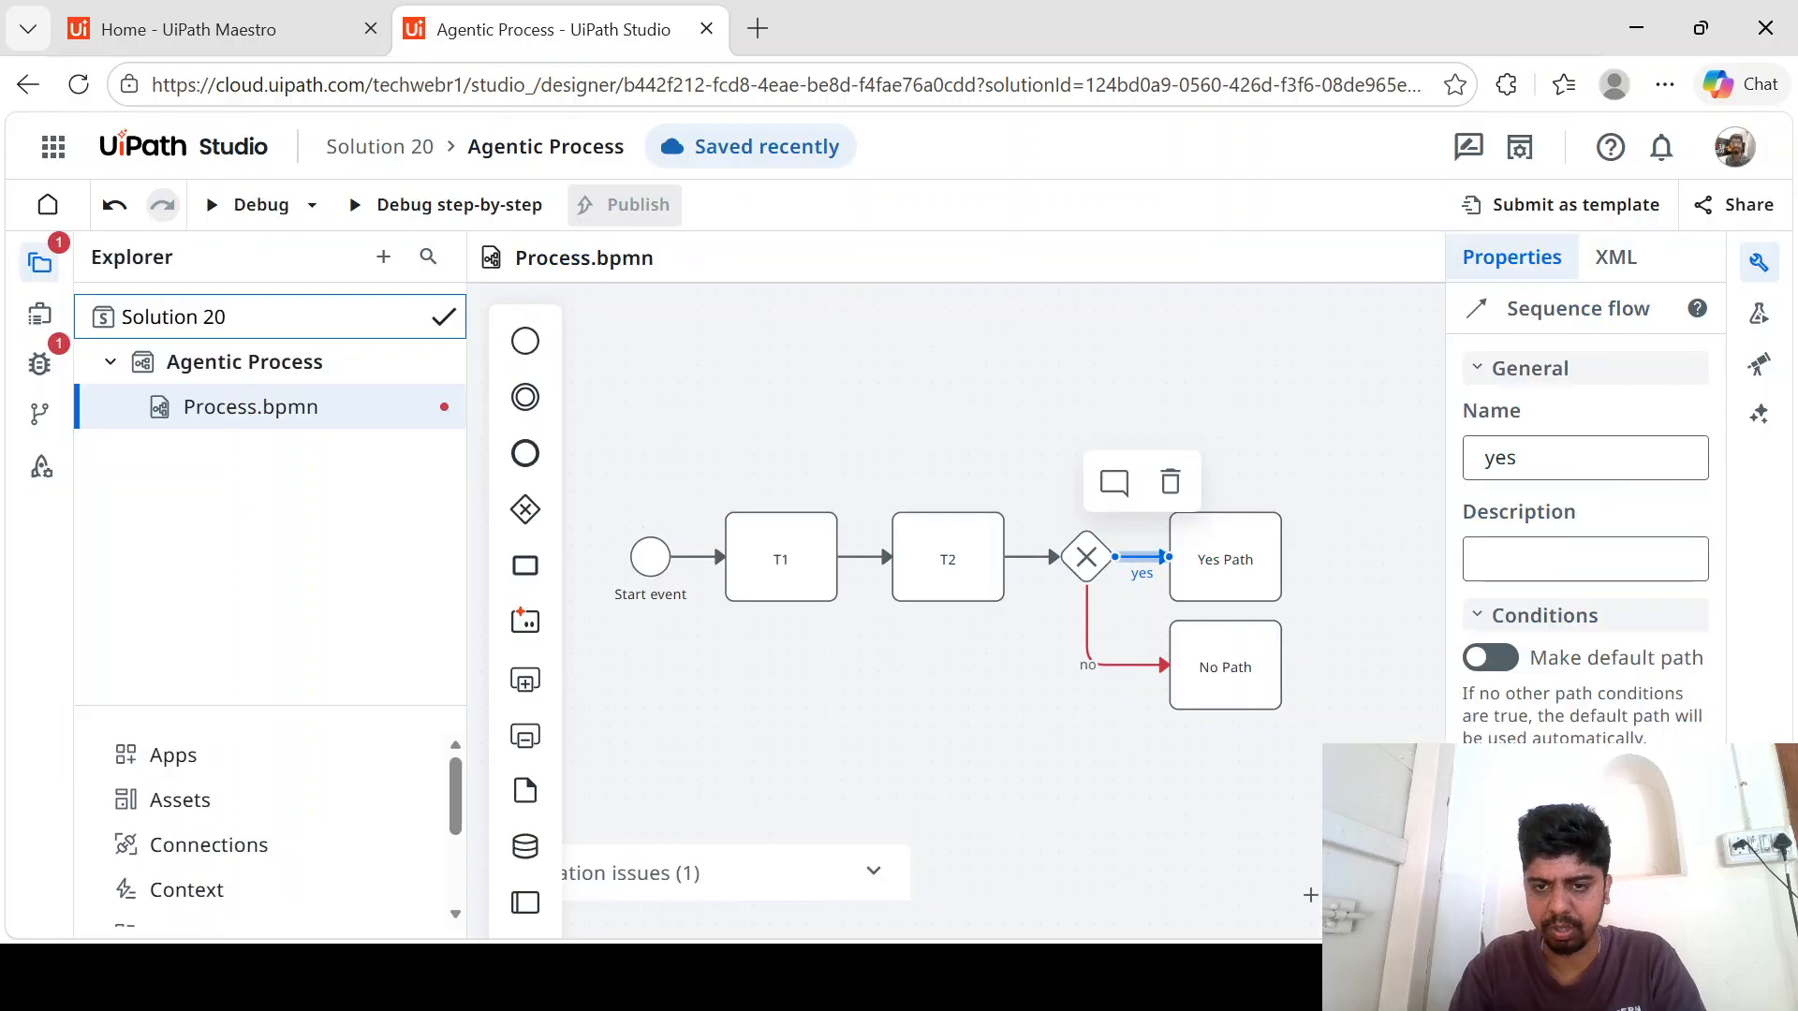
- Set the no flow's condition to vars.path == "no" using the Path variable, test the expression and save it
click(1131, 665)
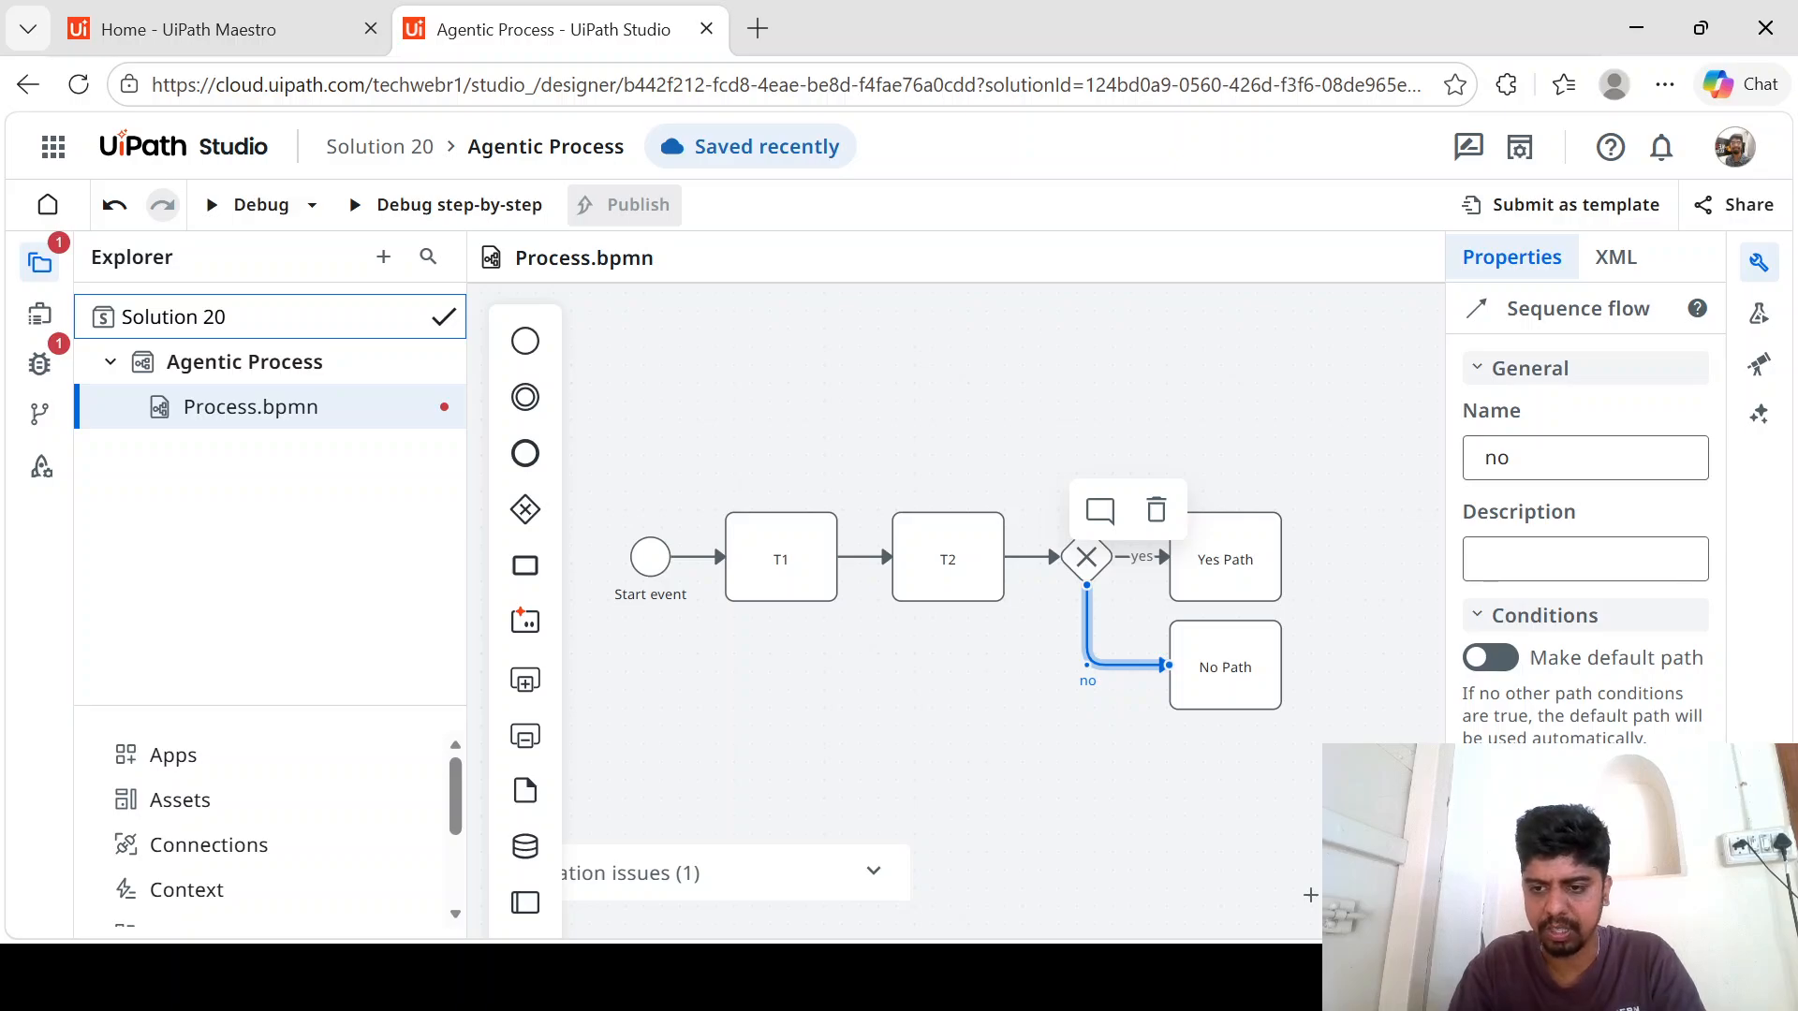
click(1585, 831)
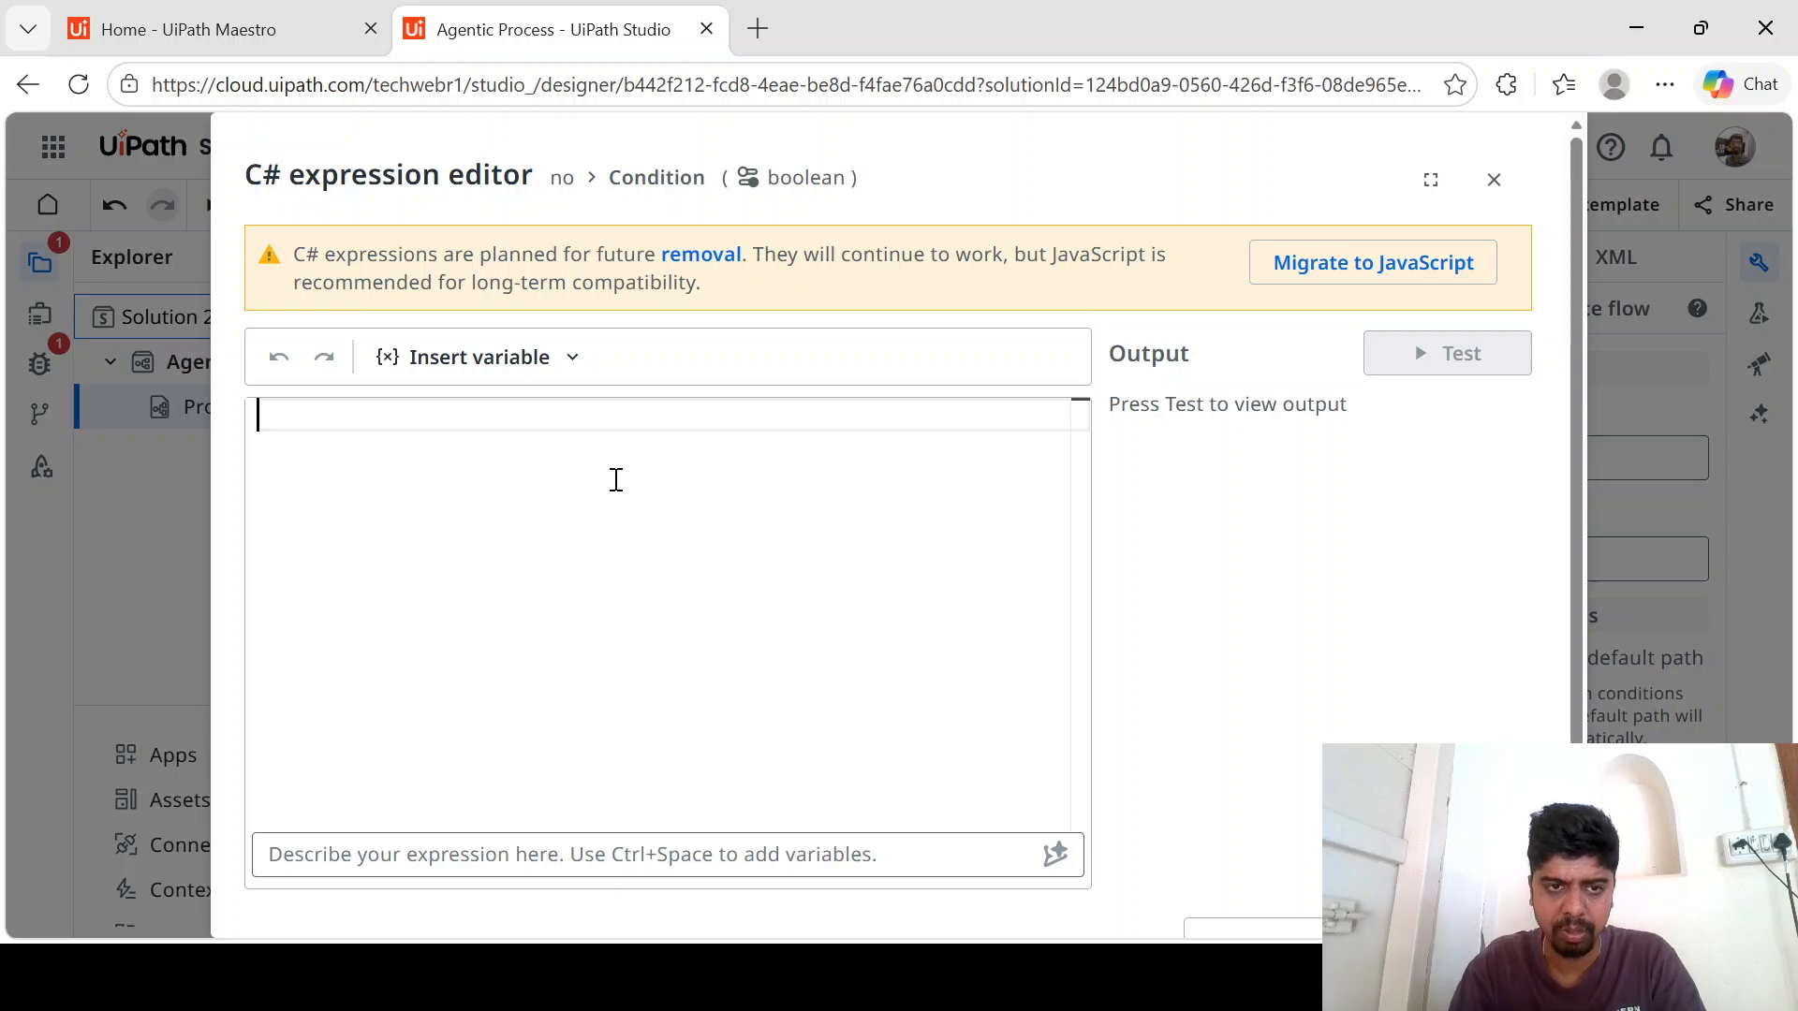
click(541, 373)
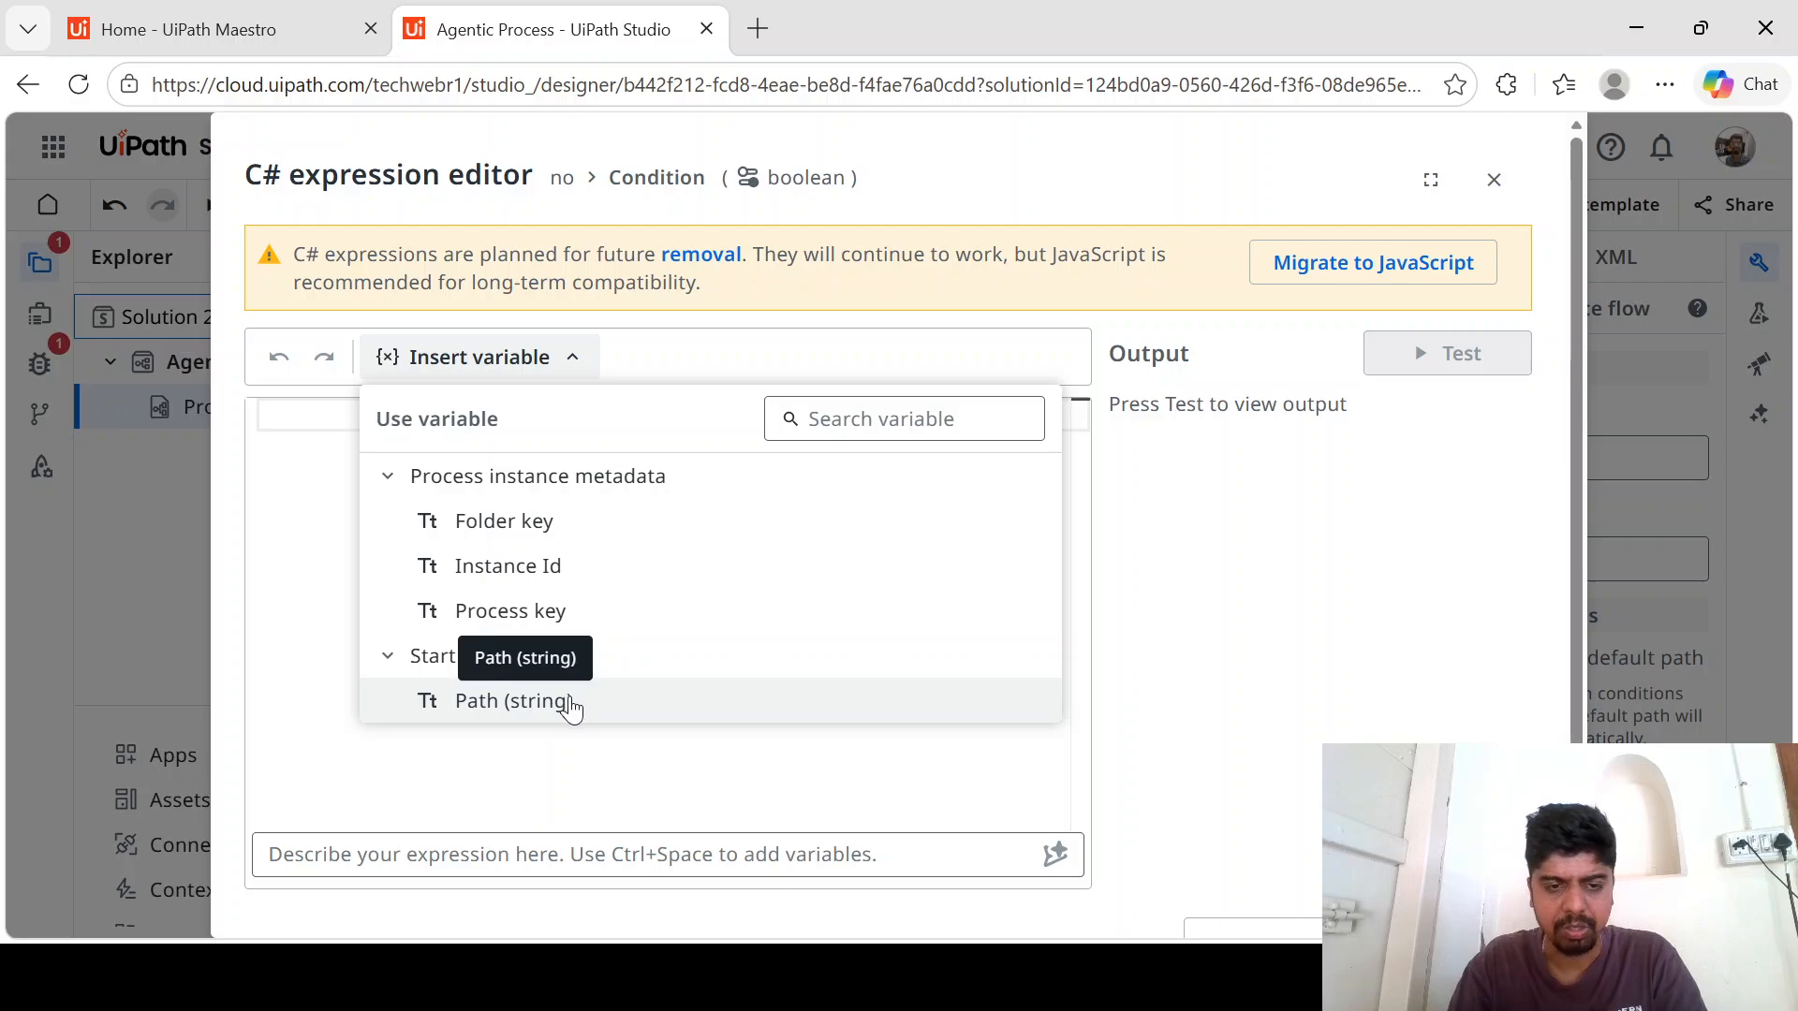
click(553, 702)
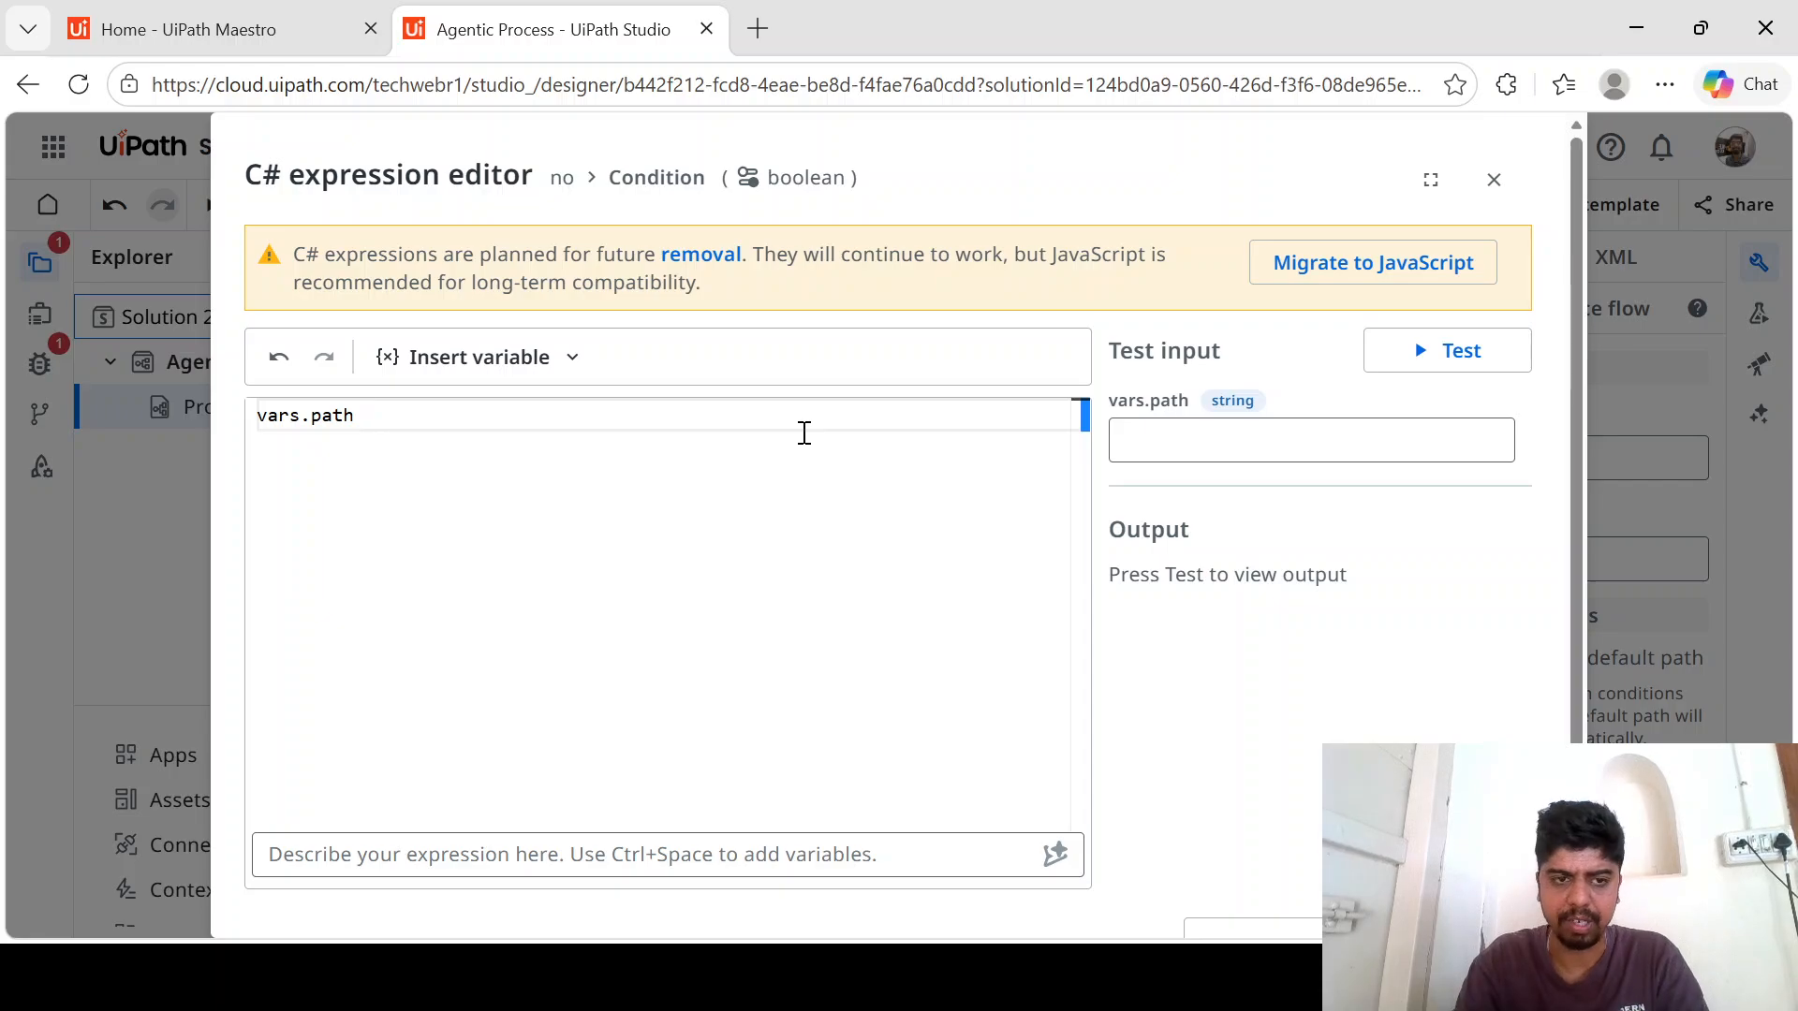
text(==)
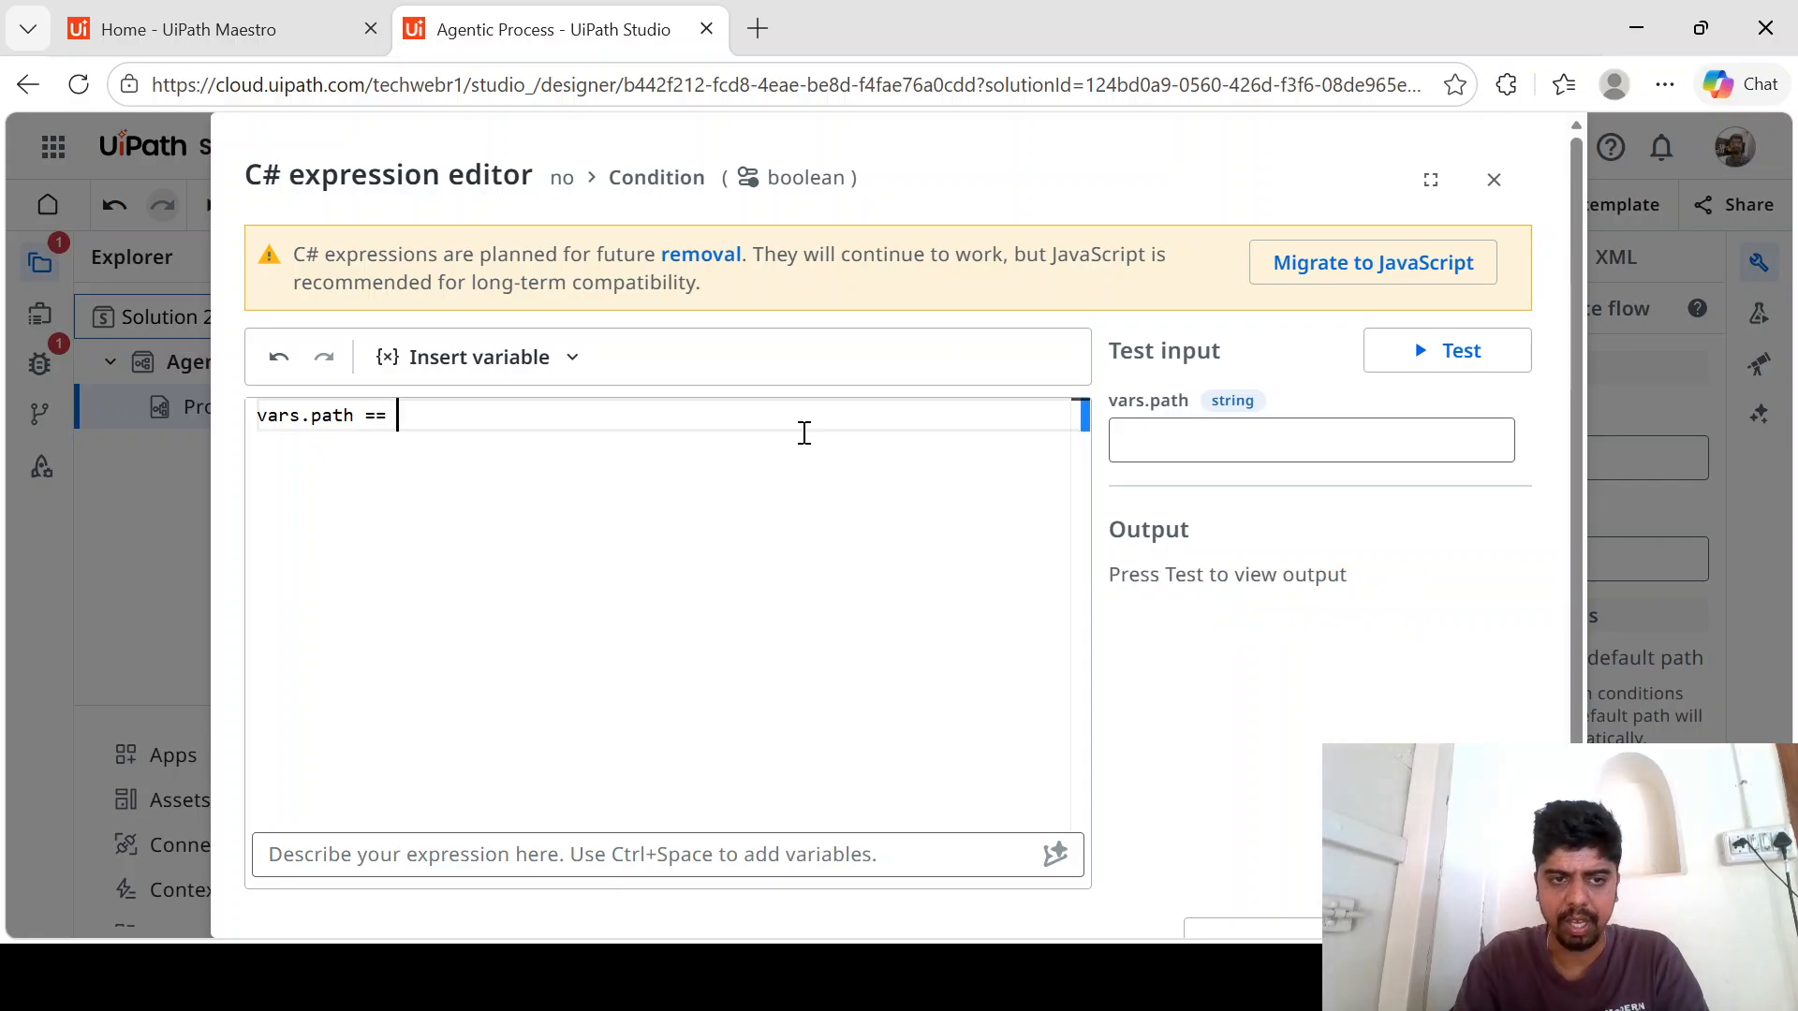
text( "no)
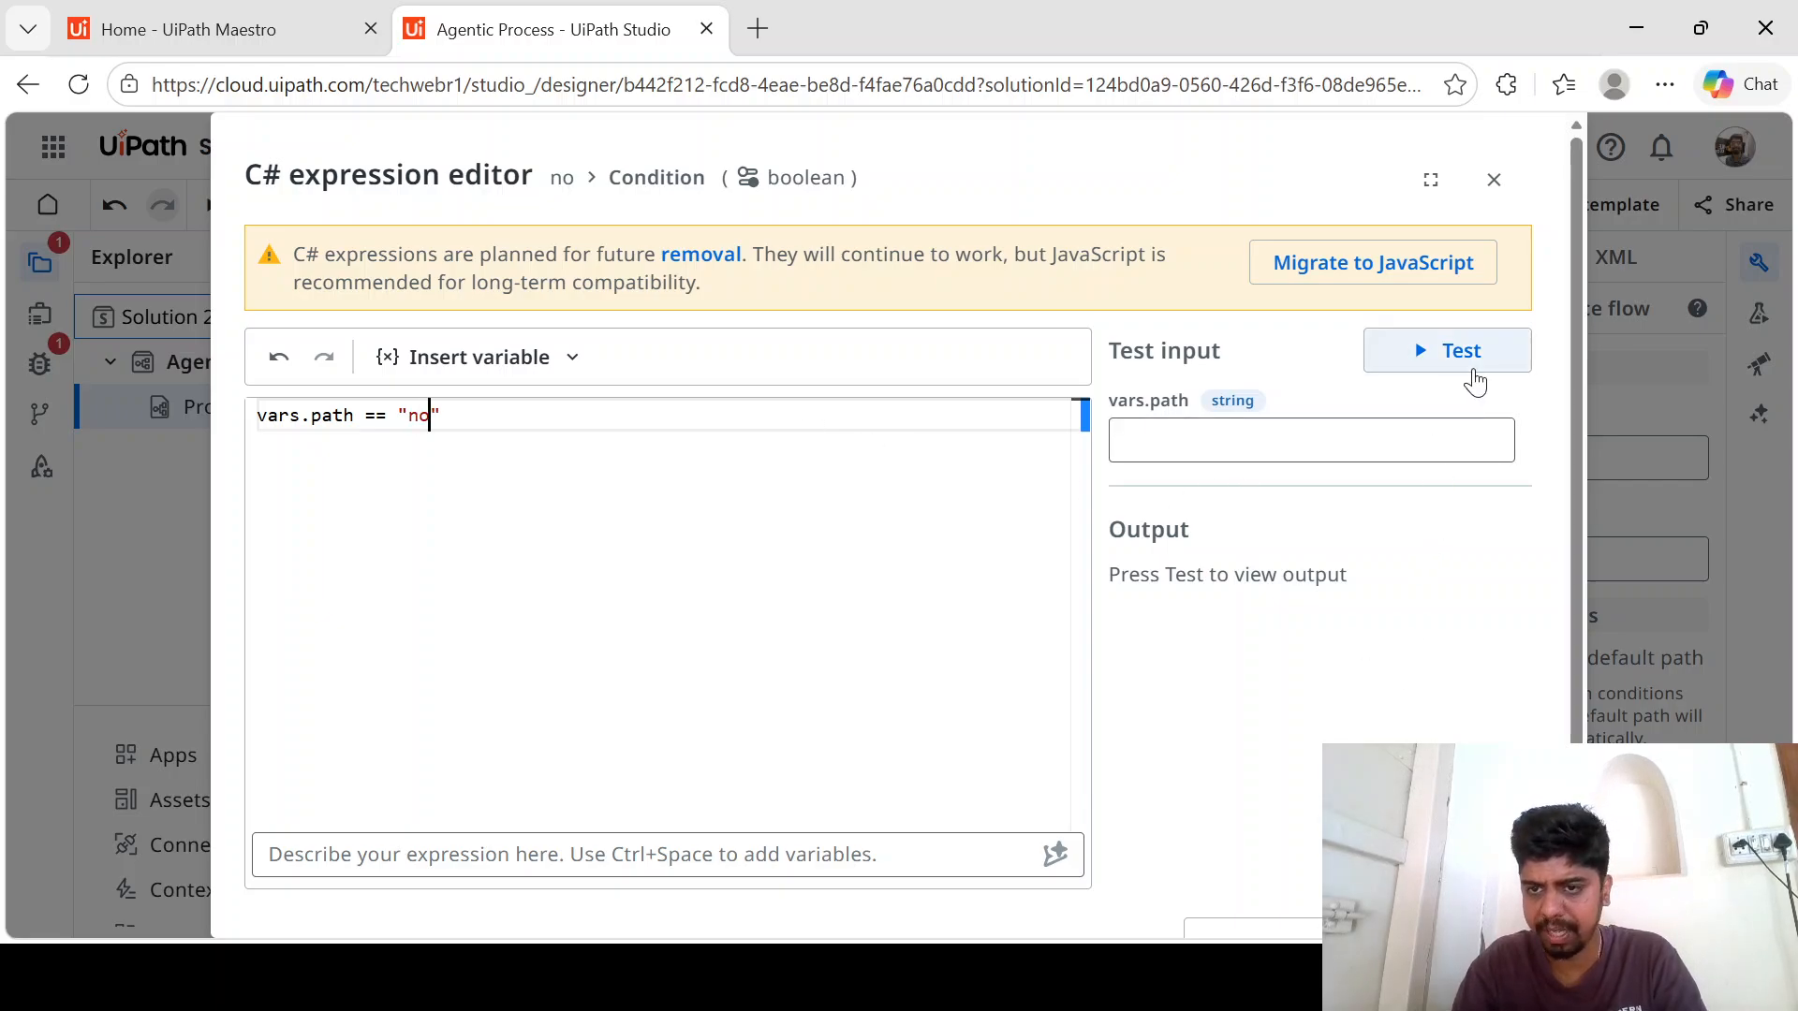
click(1470, 365)
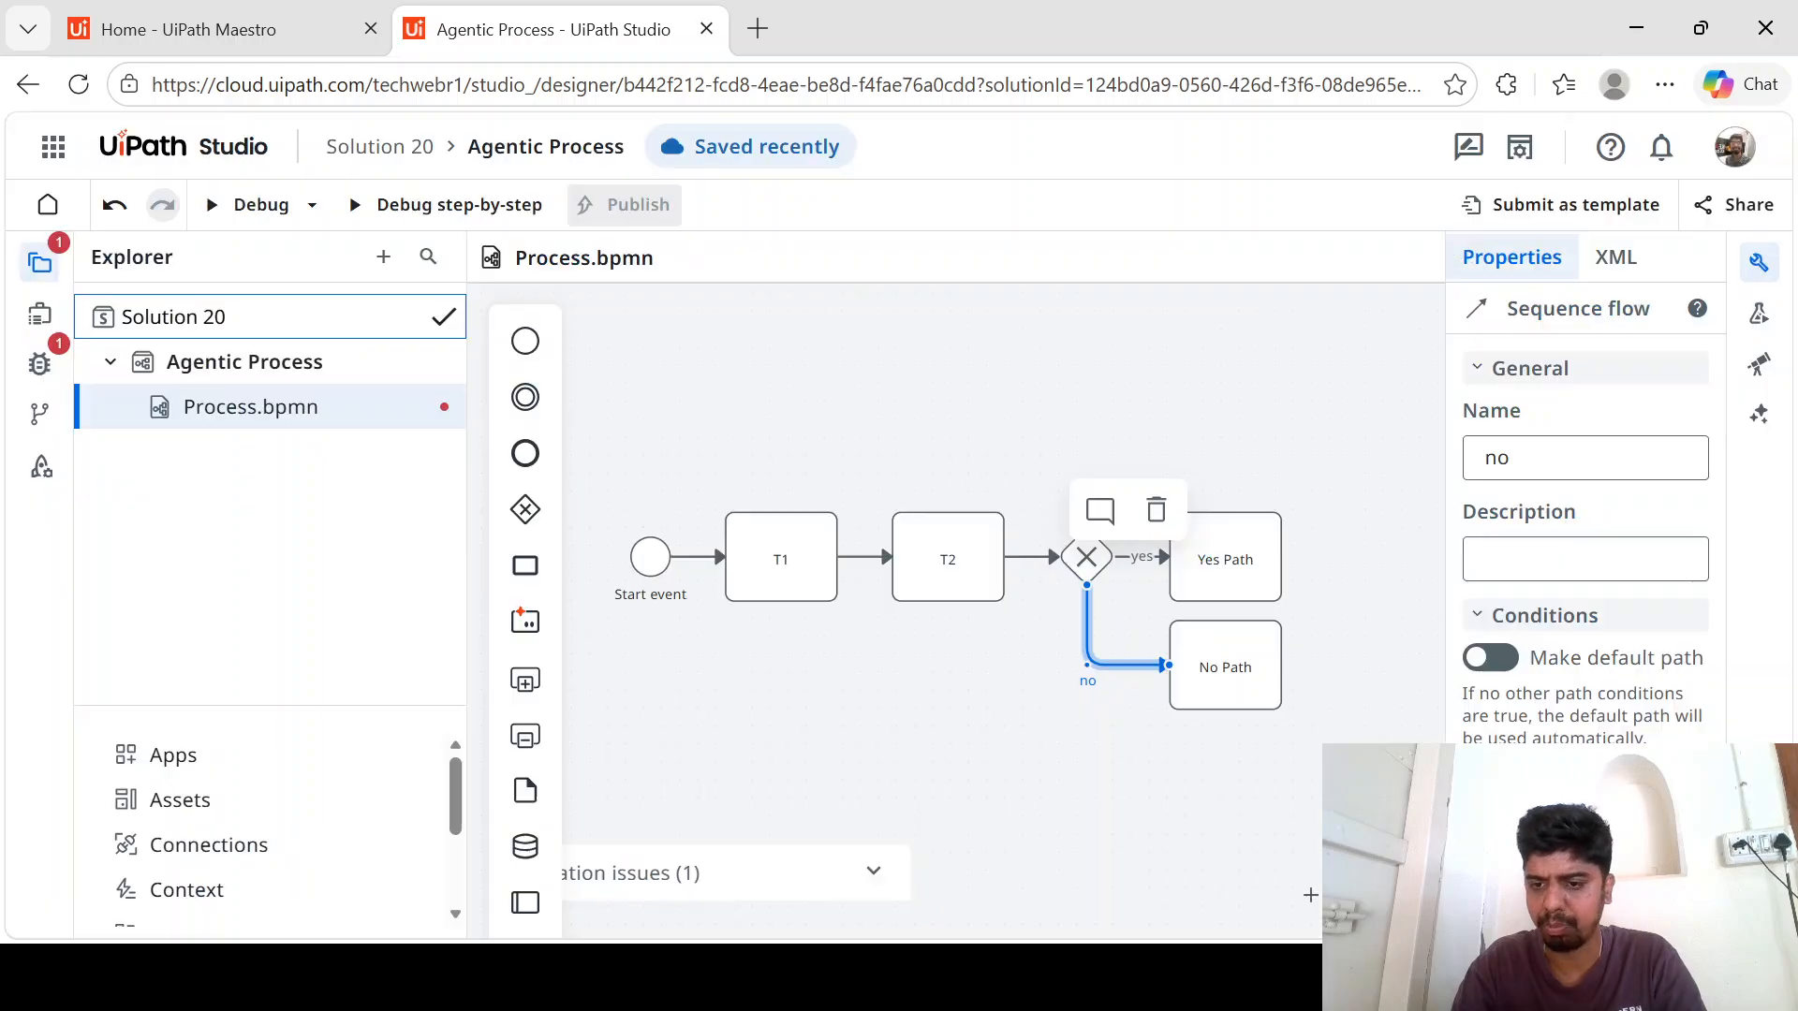
click(1448, 928)
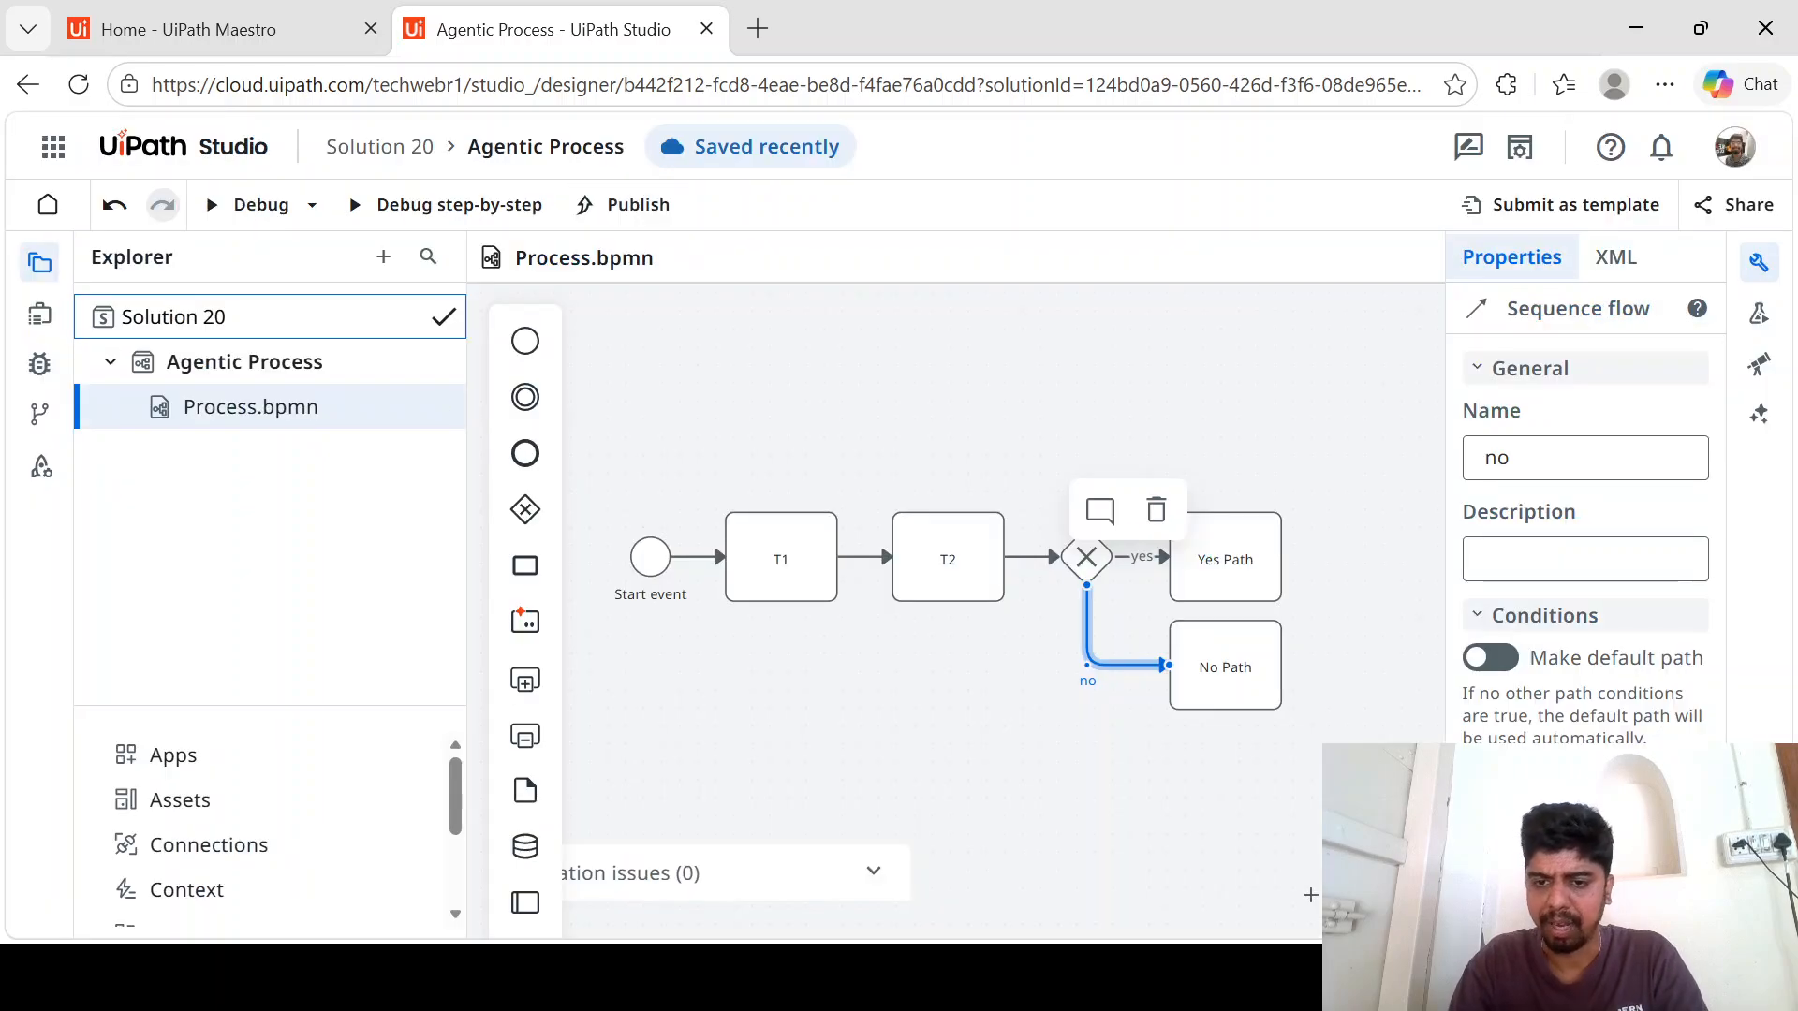
click(929, 723)
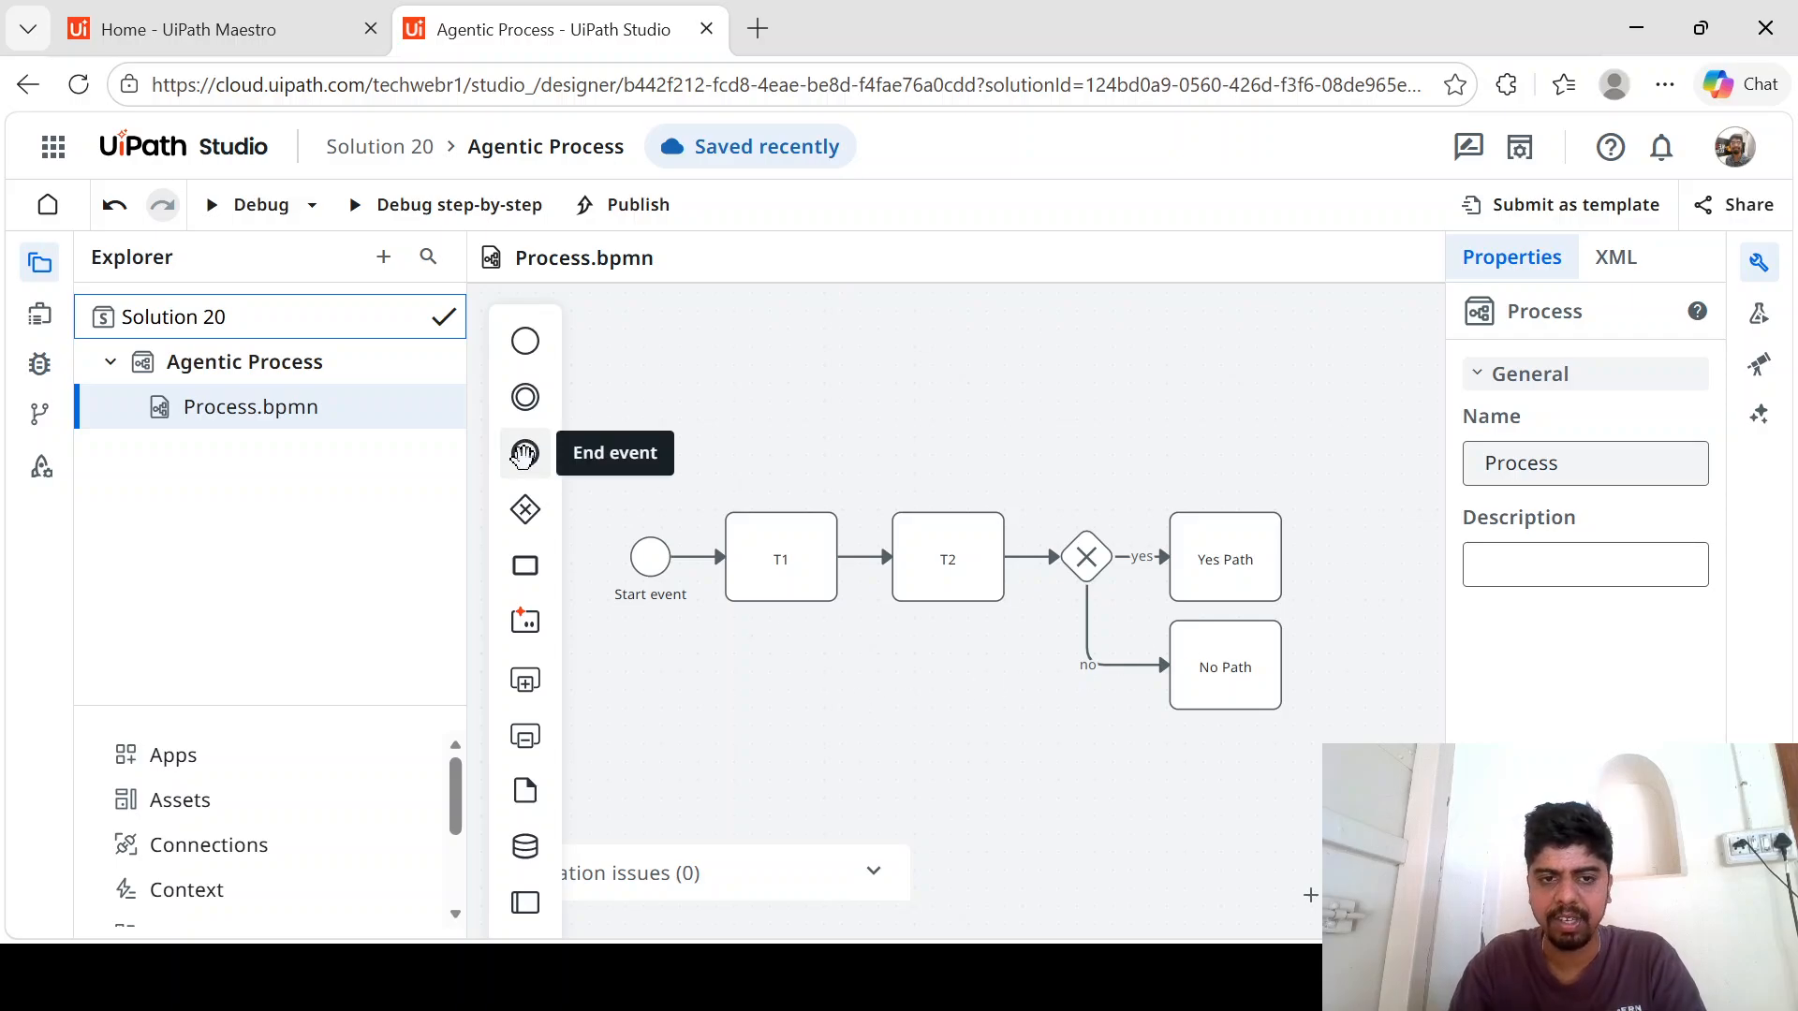
- Add an end event after the two branches and connect both the Yes Path and No Path tasks to it
drag(531, 446, 1376, 604)
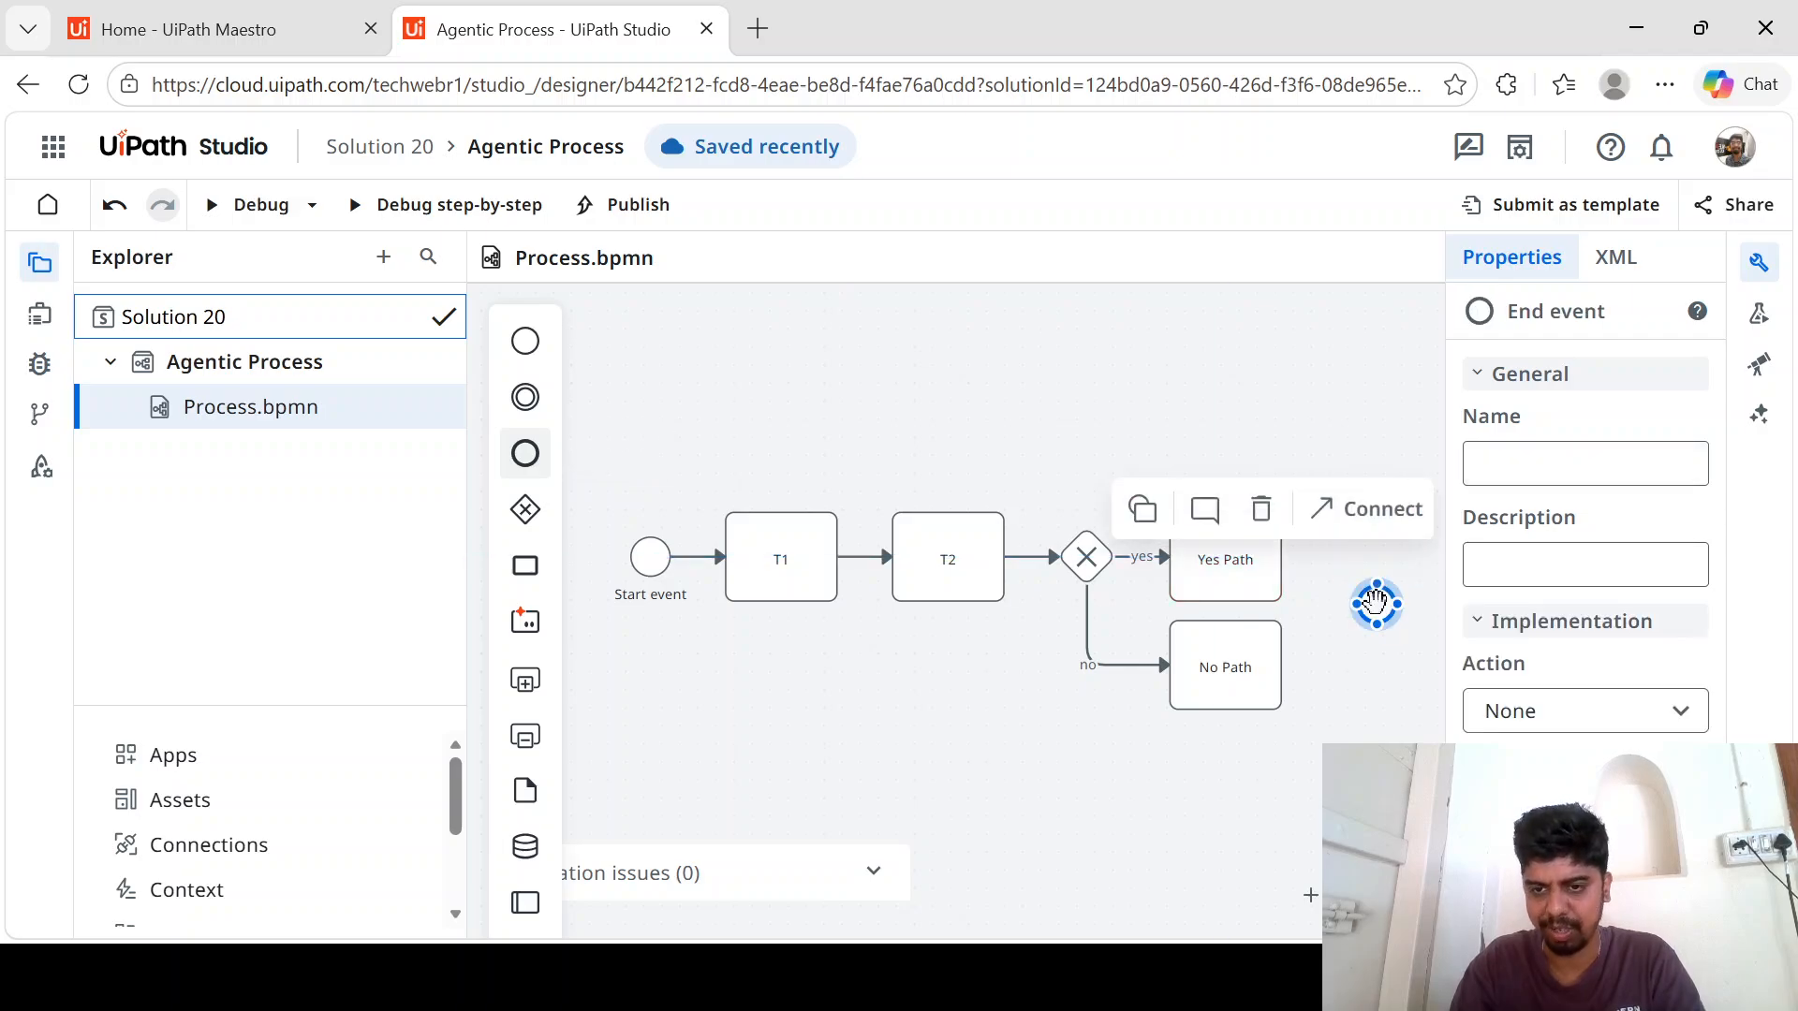
click(1256, 562)
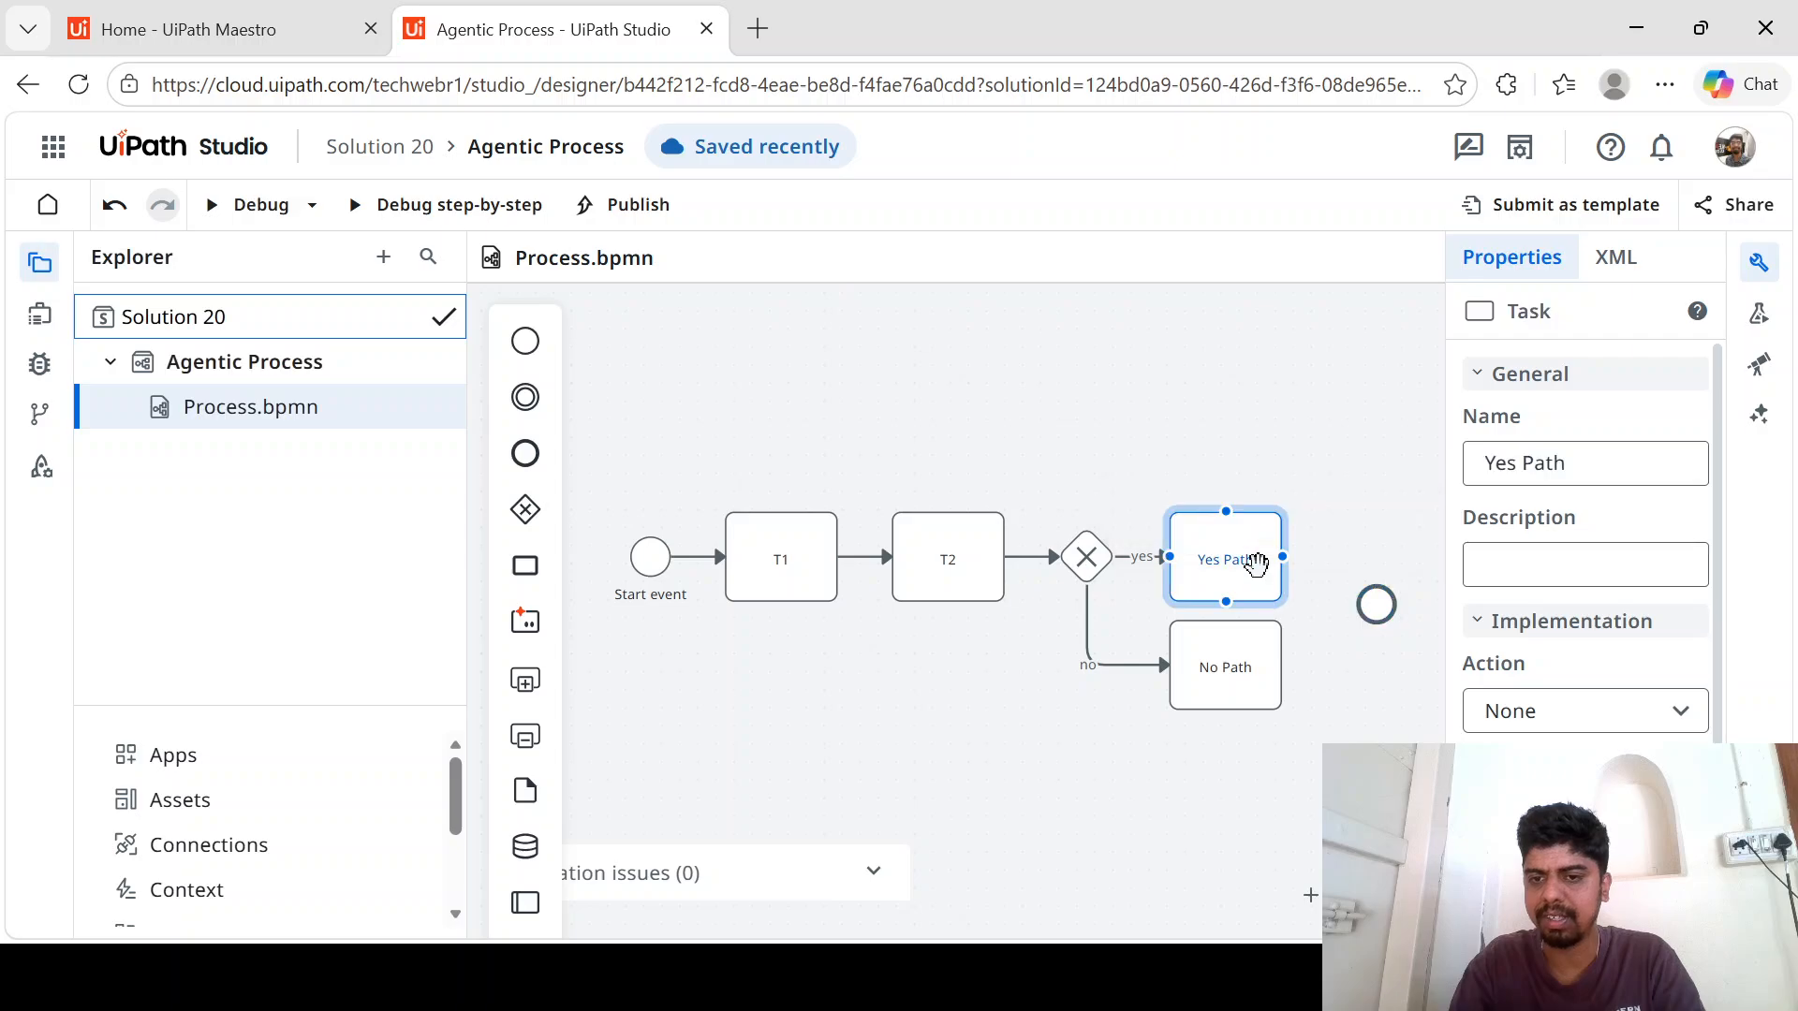
drag(1303, 558, 1378, 603)
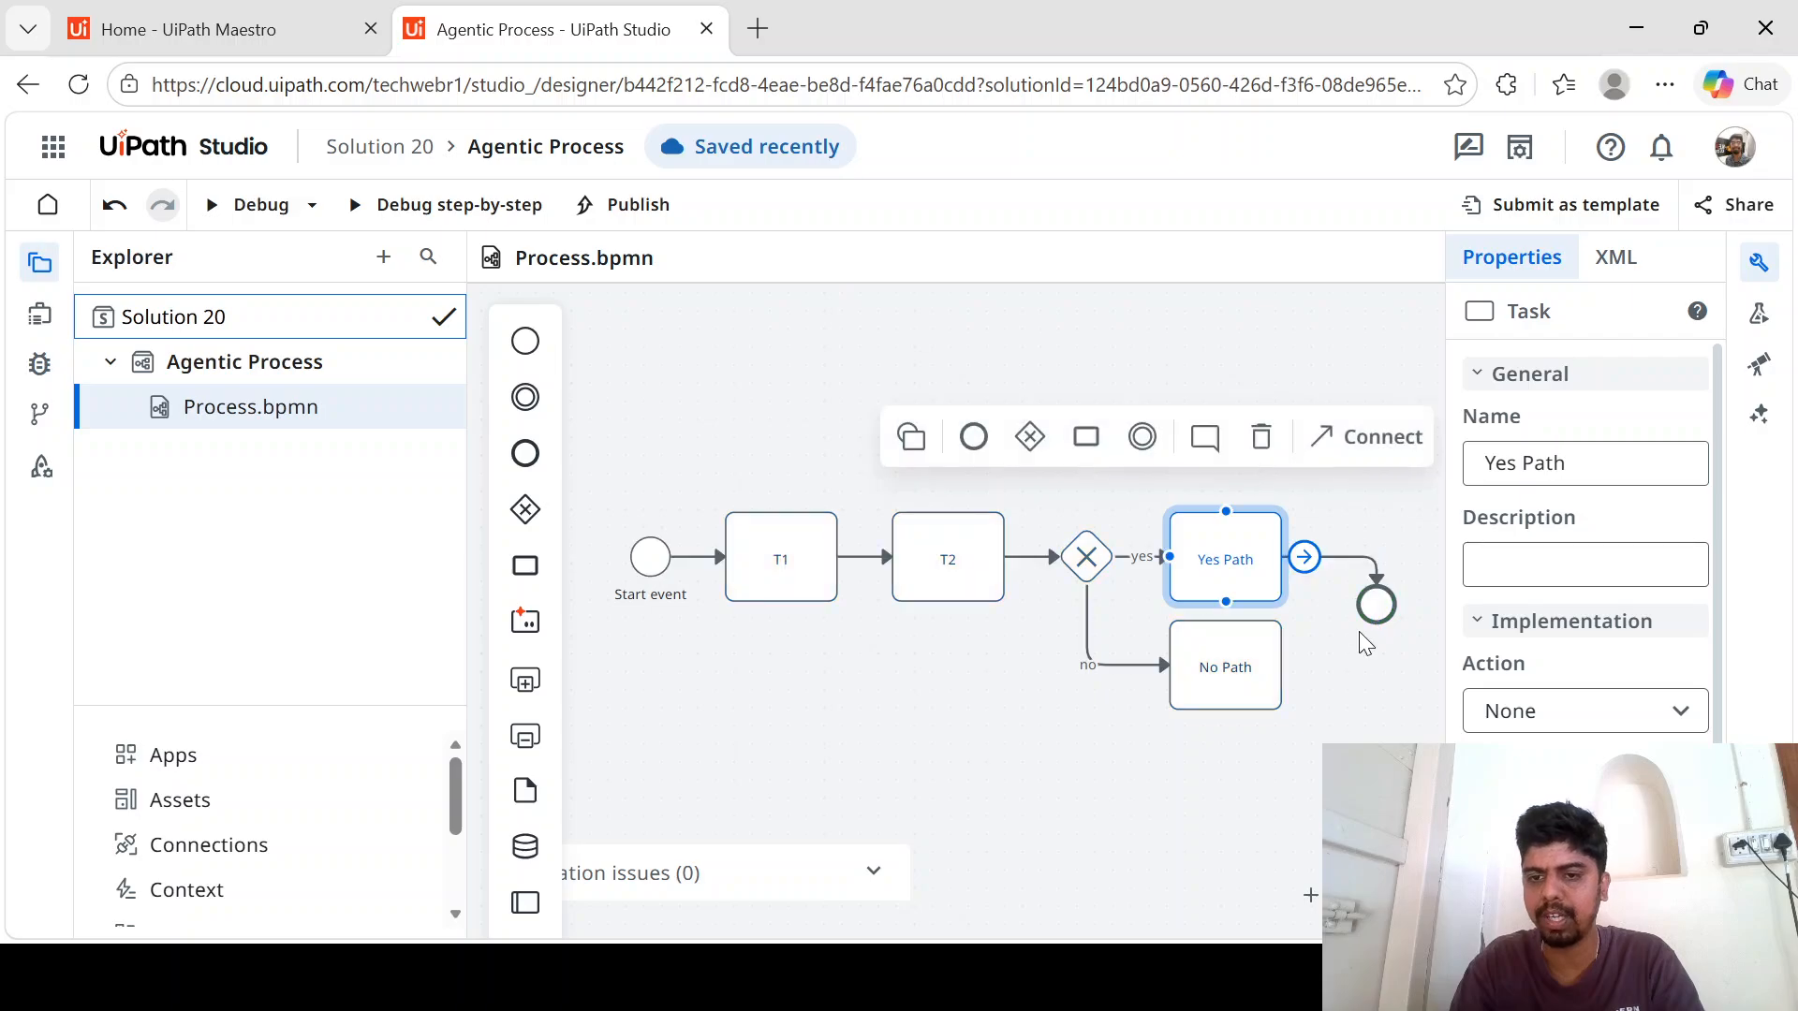
click(1247, 674)
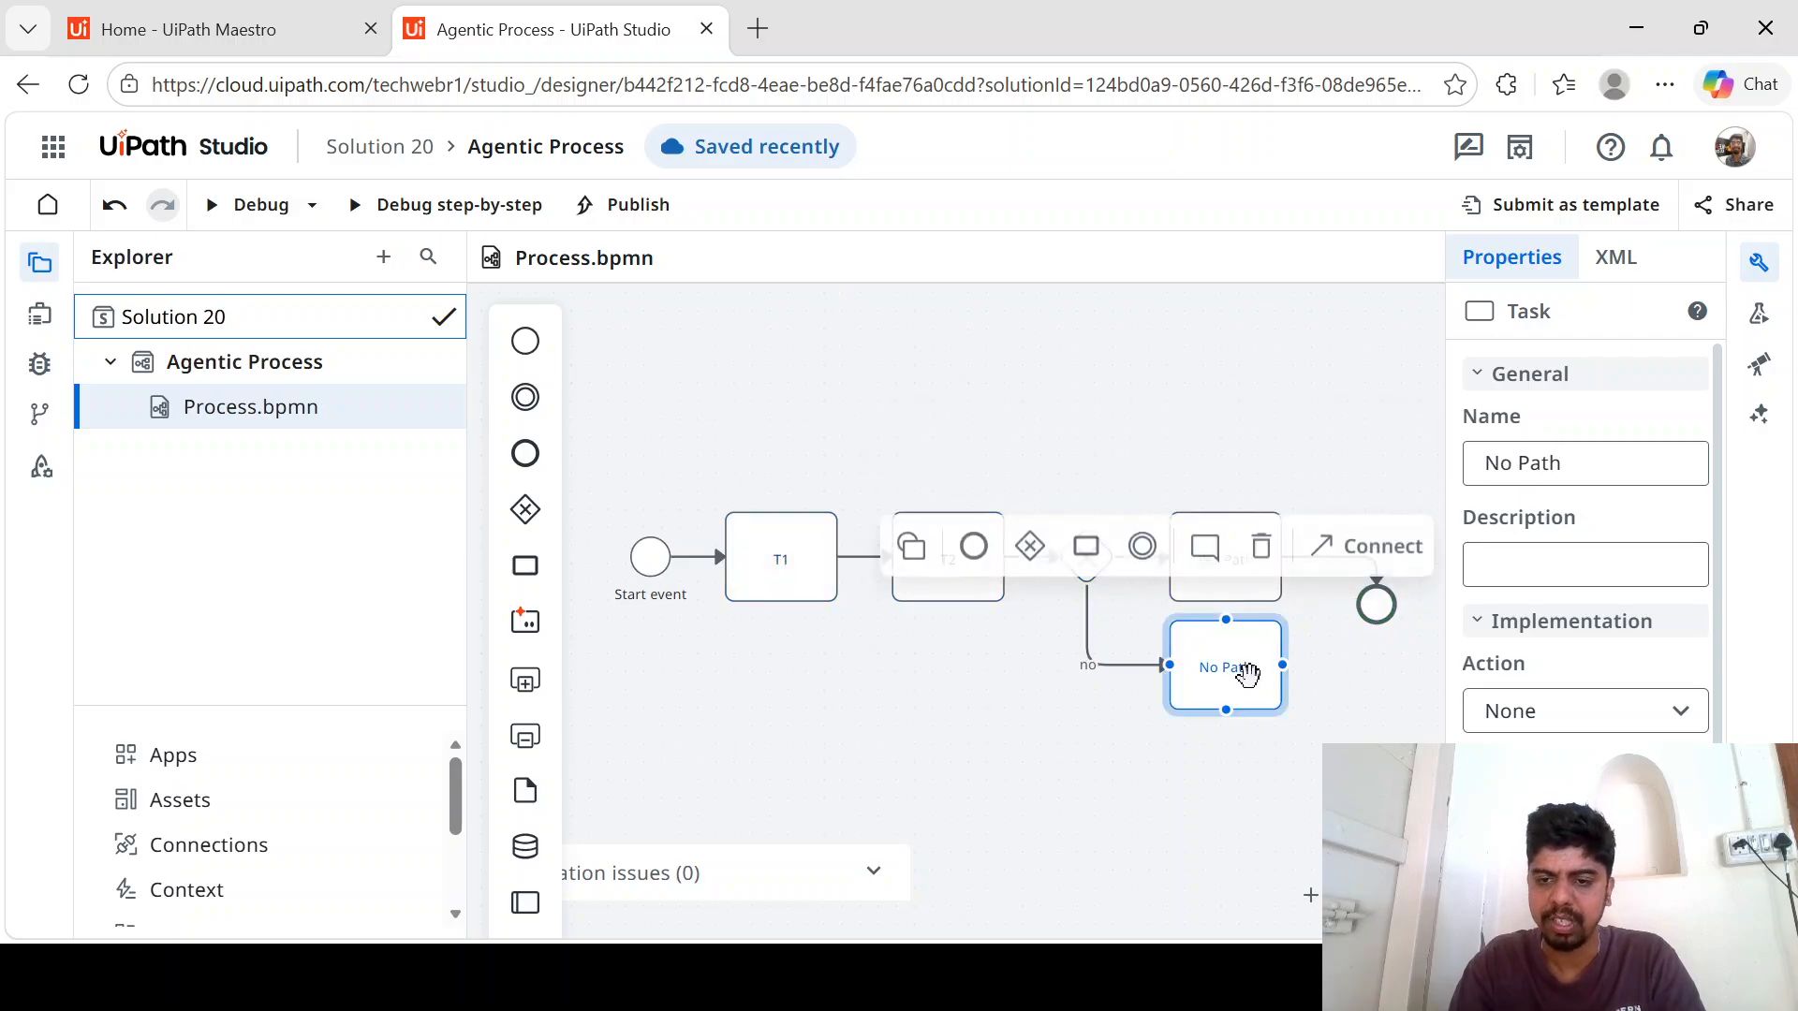
drag(1303, 666, 1377, 607)
click(1261, 644)
click(1367, 742)
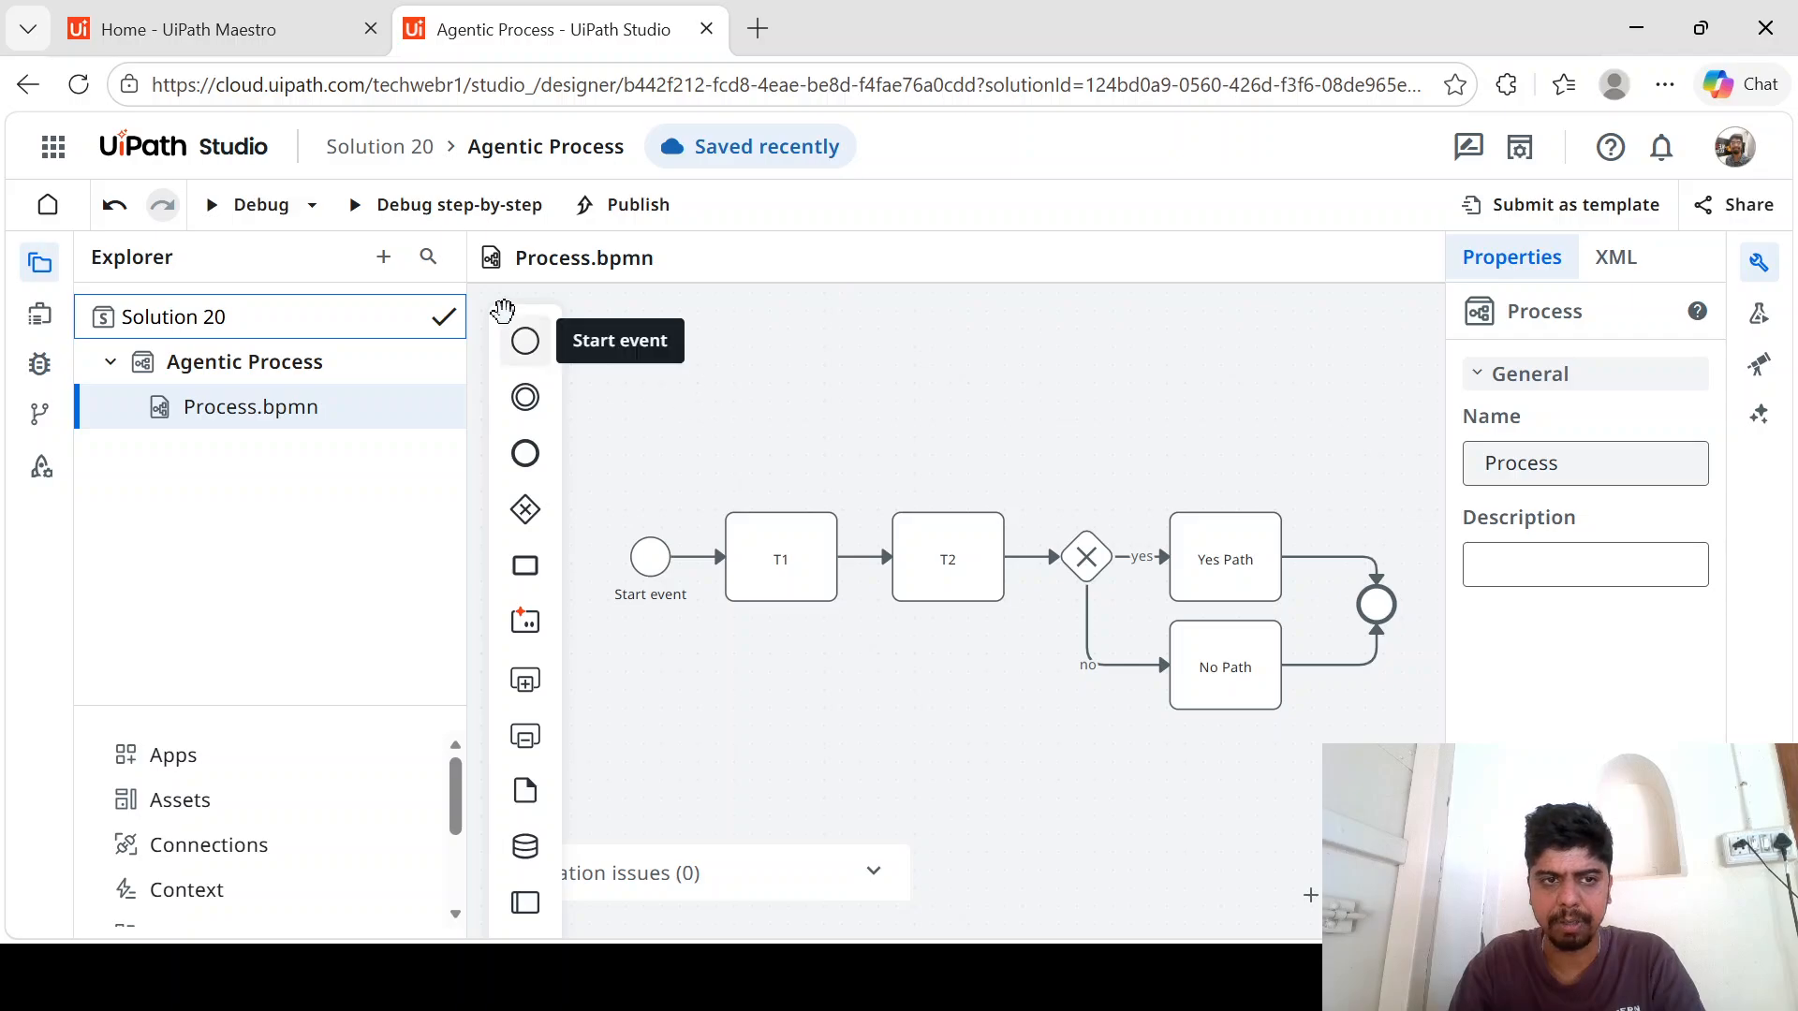
- Debug the process with the Path input argument set to yes and review the execution trail
click(246, 212)
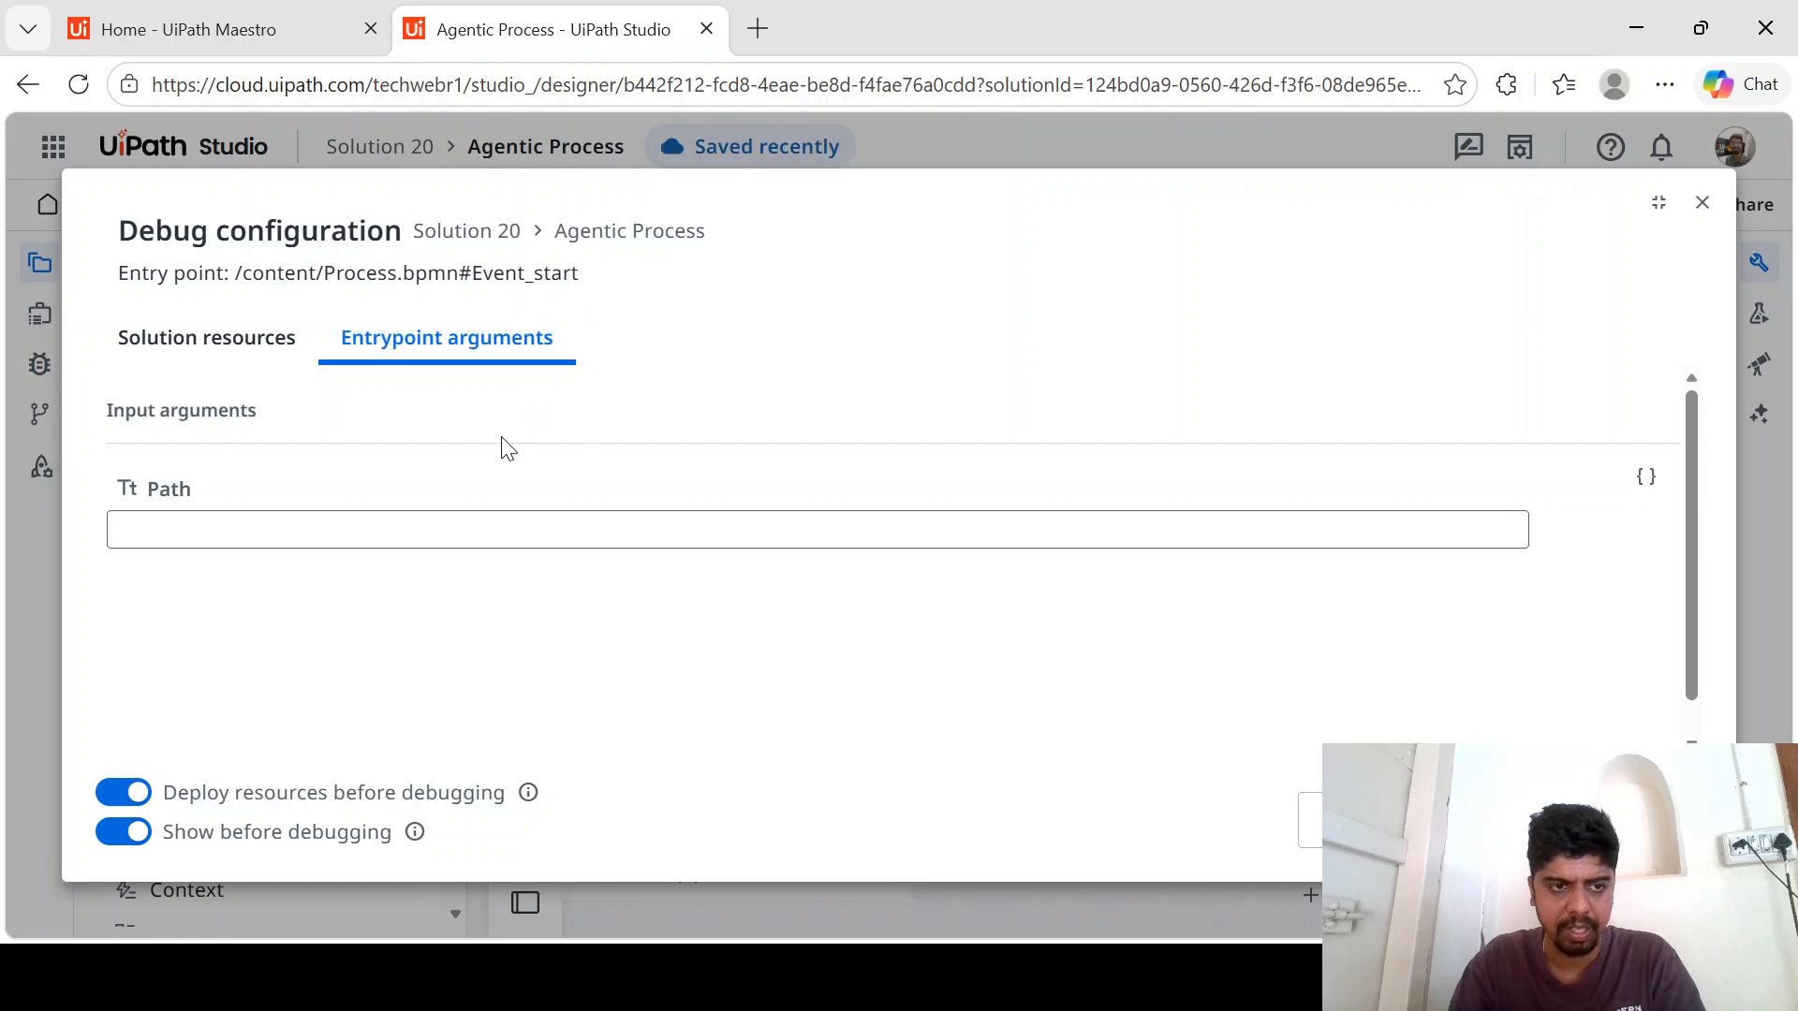
click(354, 526)
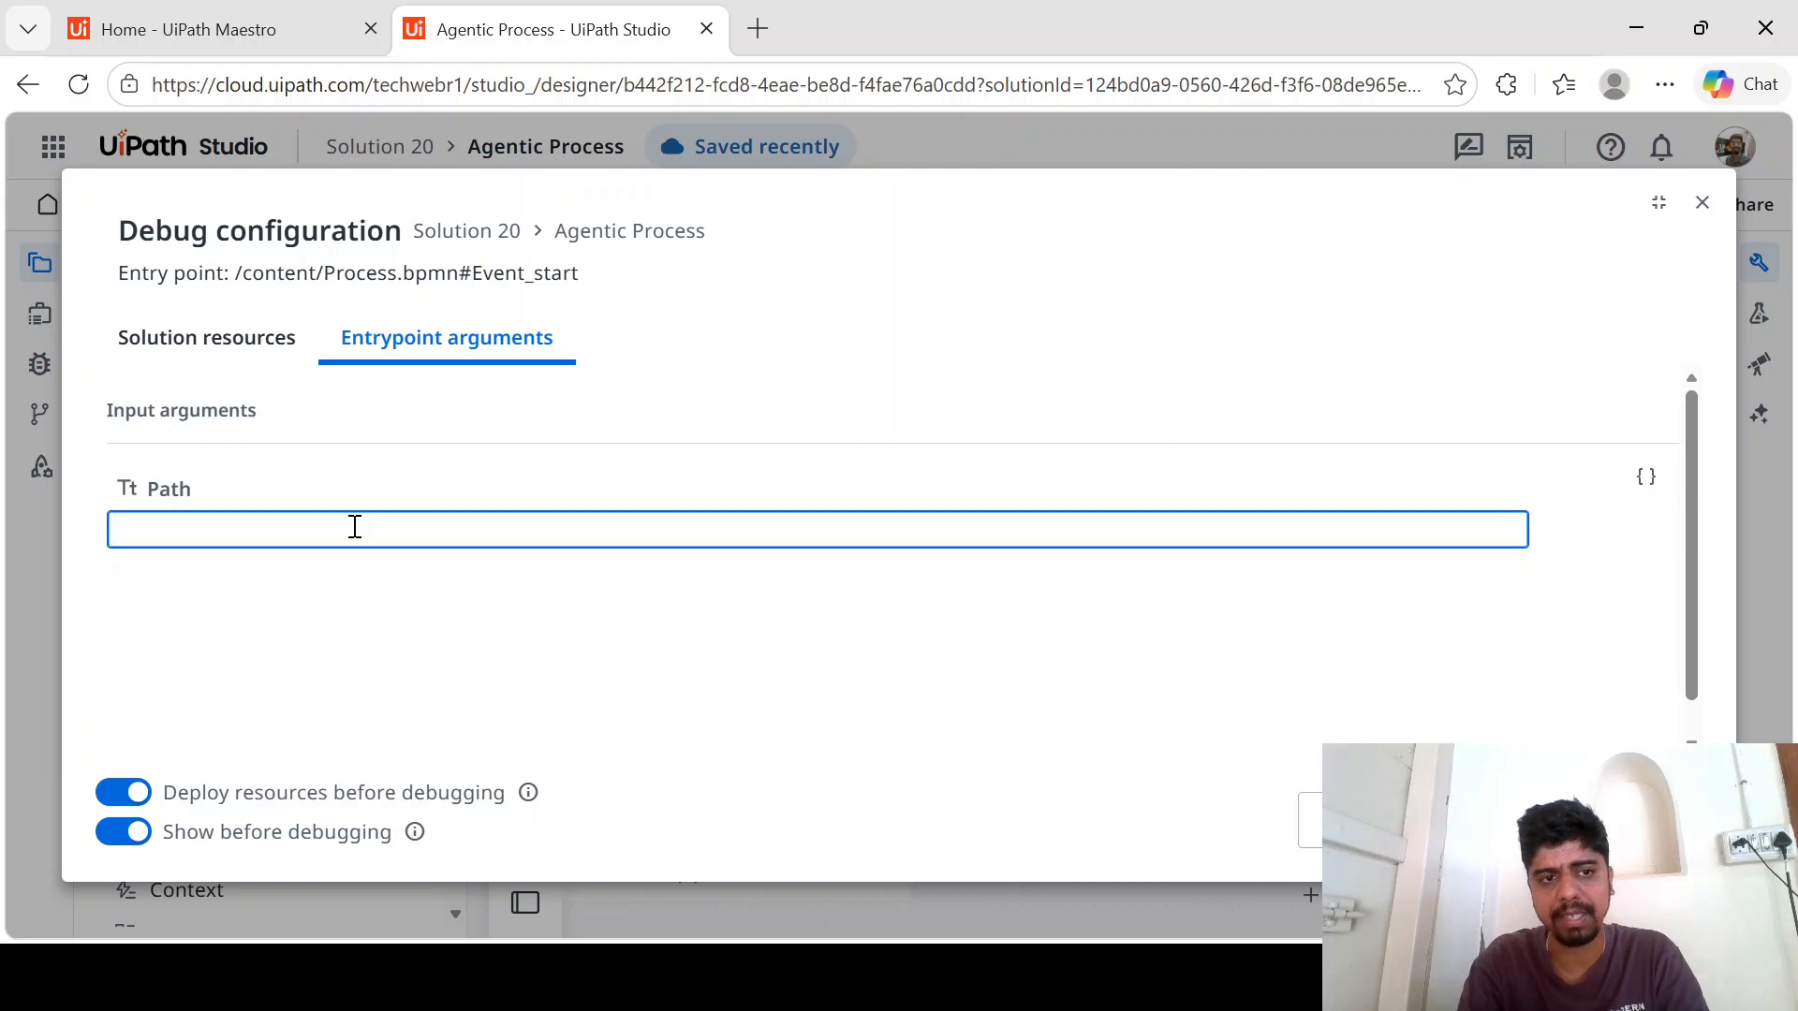
text(yes)
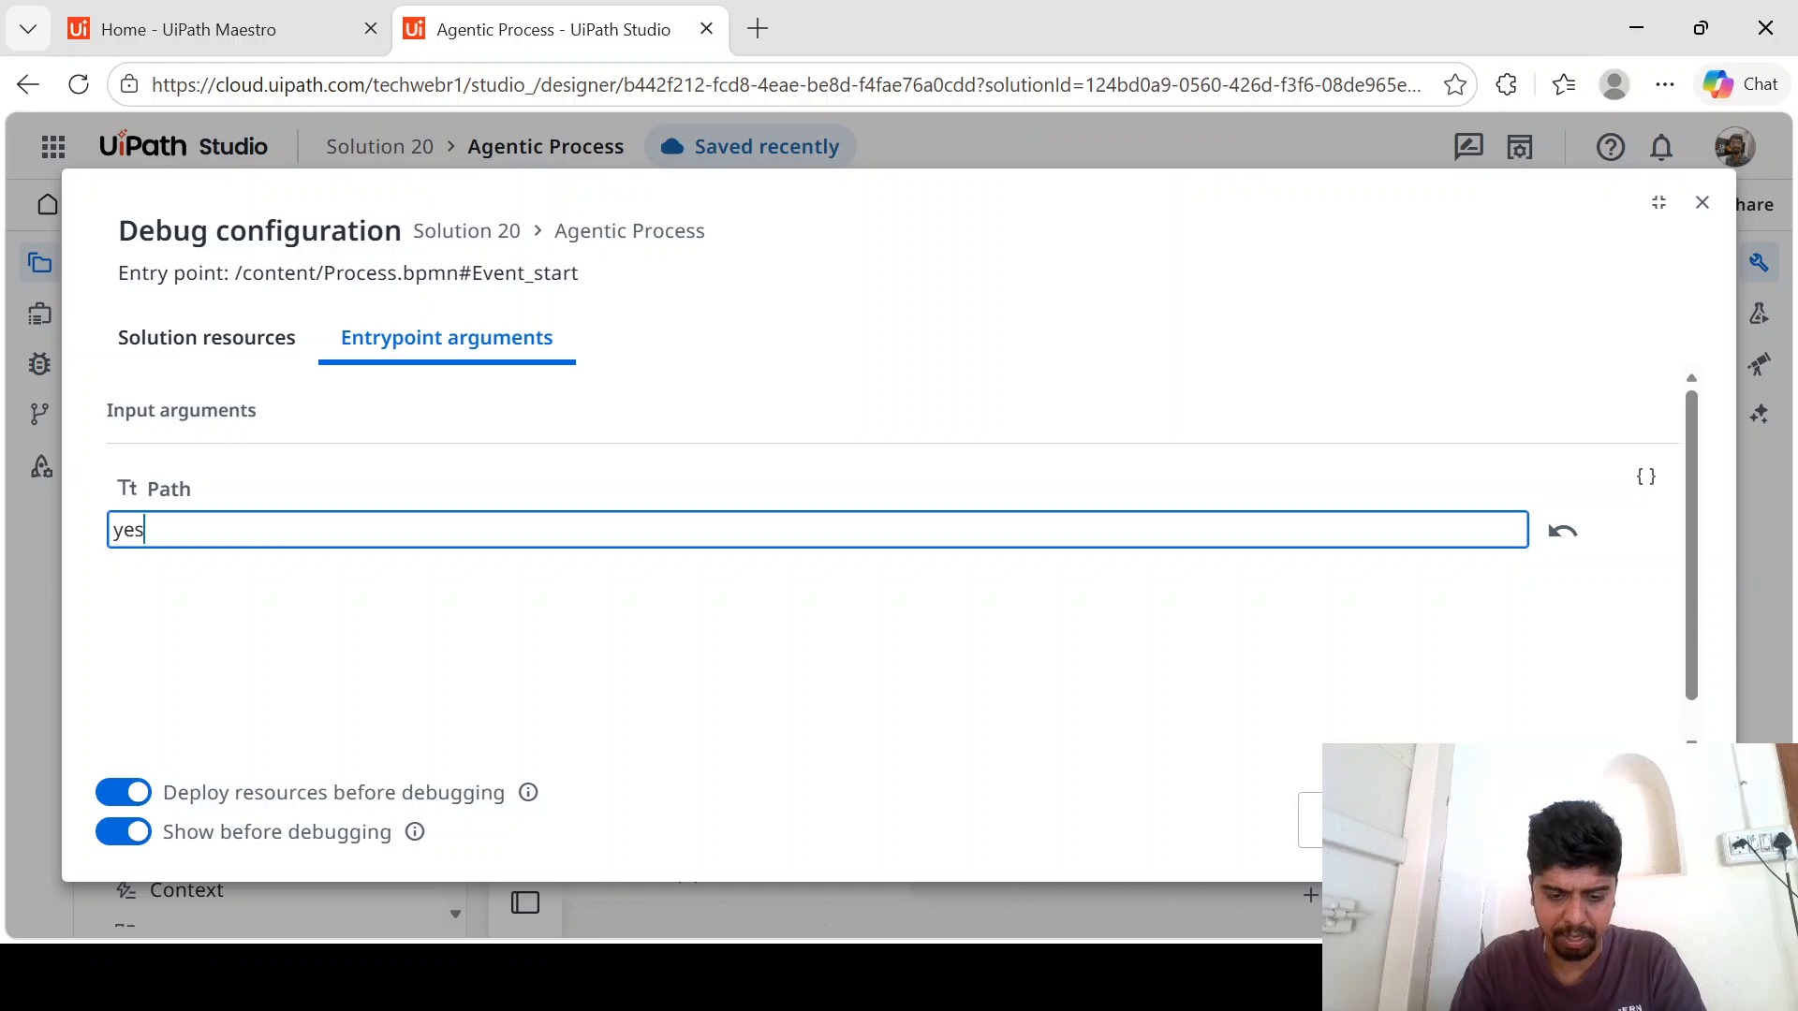
click(1607, 820)
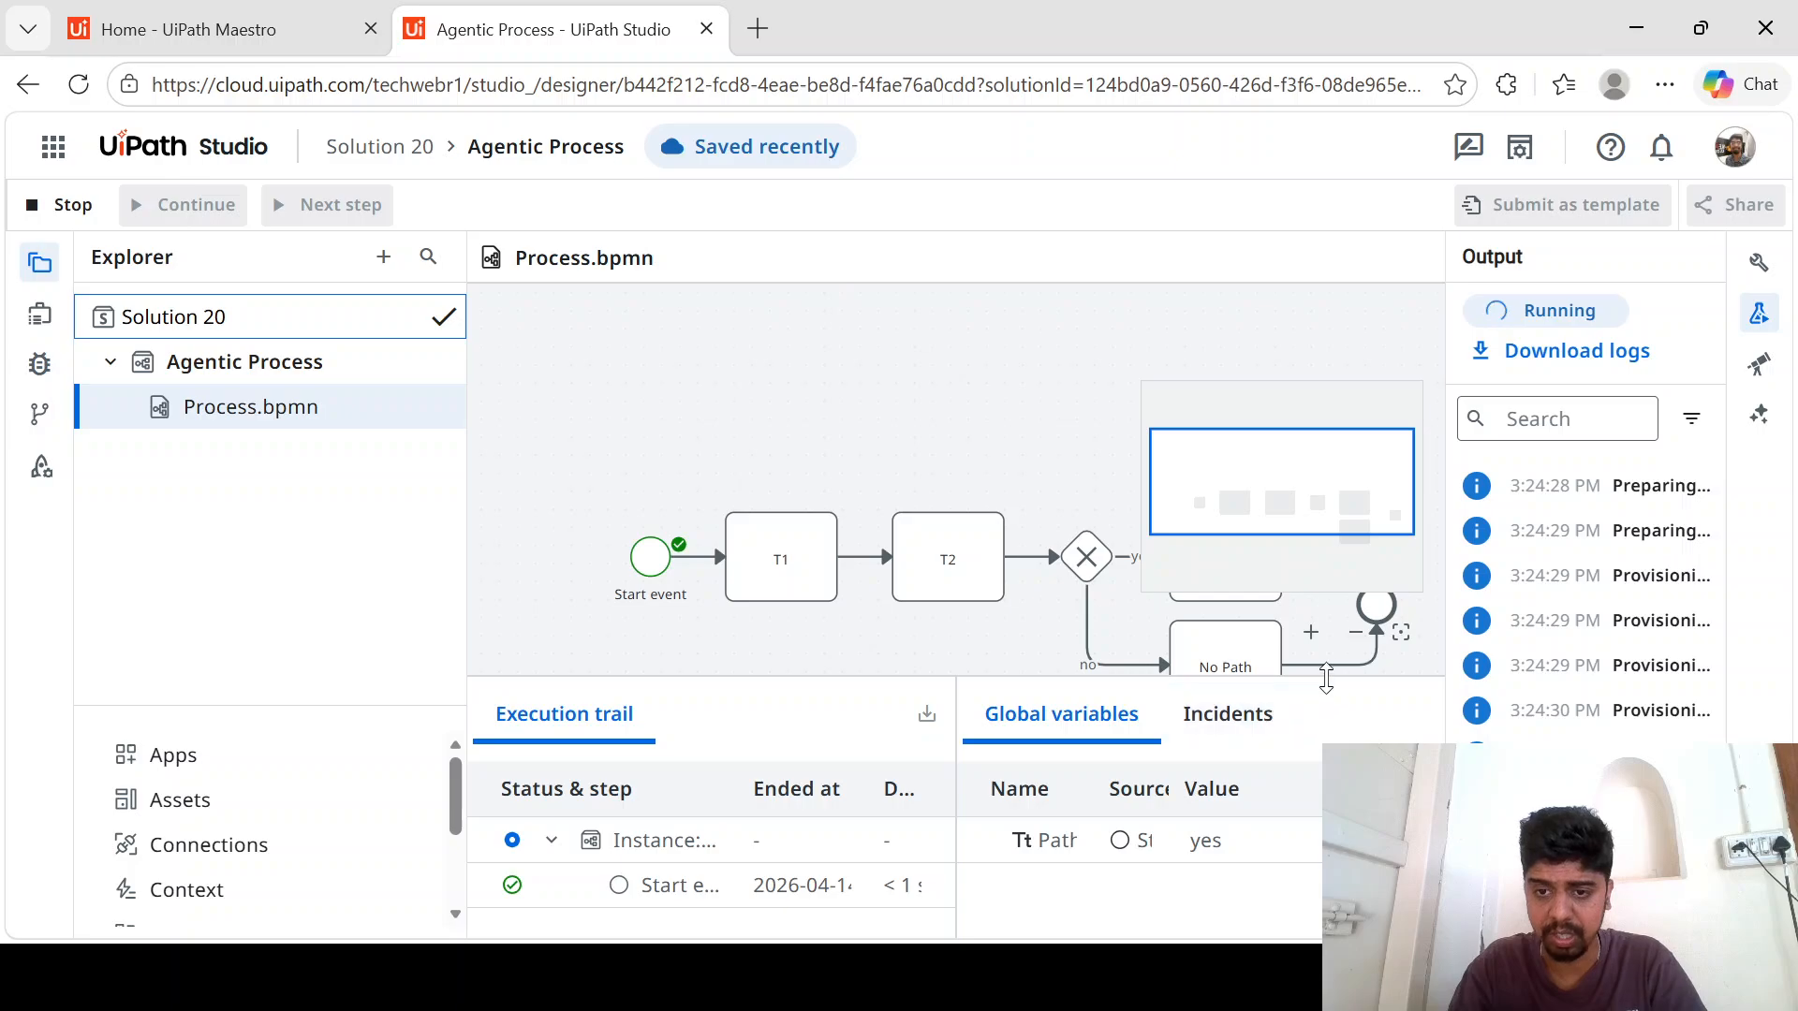
click(1400, 637)
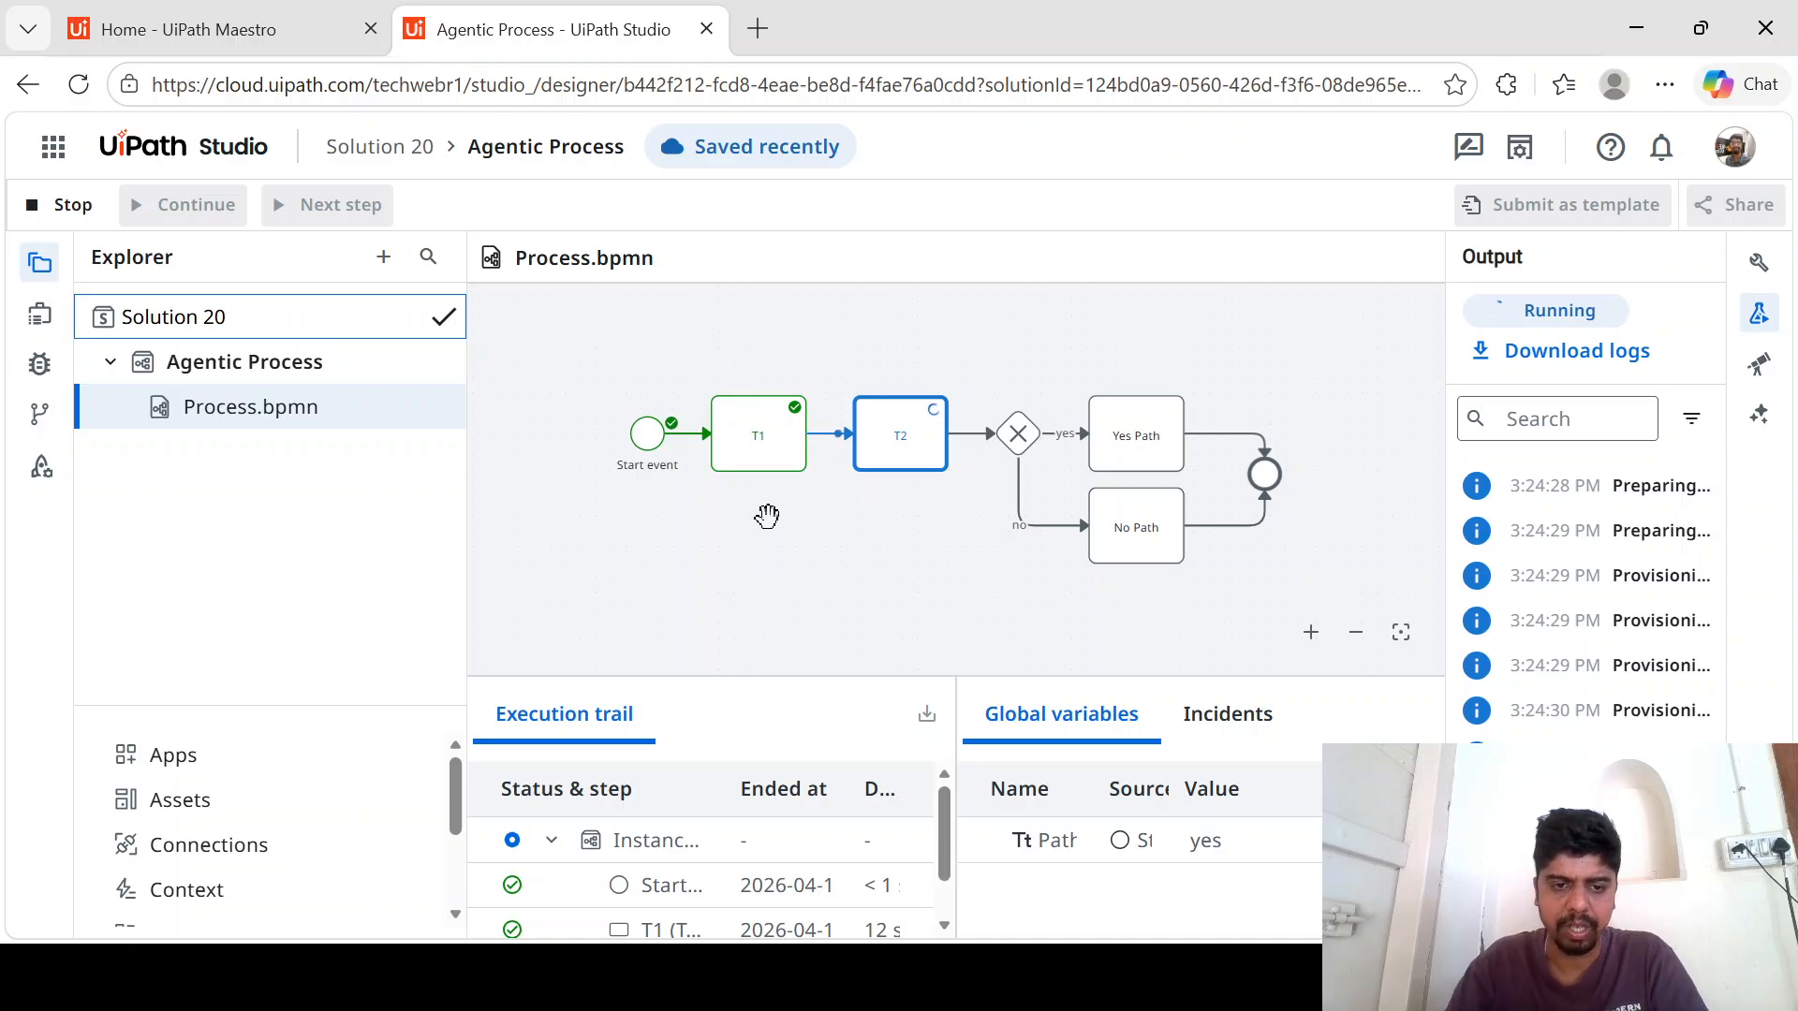
click(756, 885)
scroll(757, 885, down, 2)
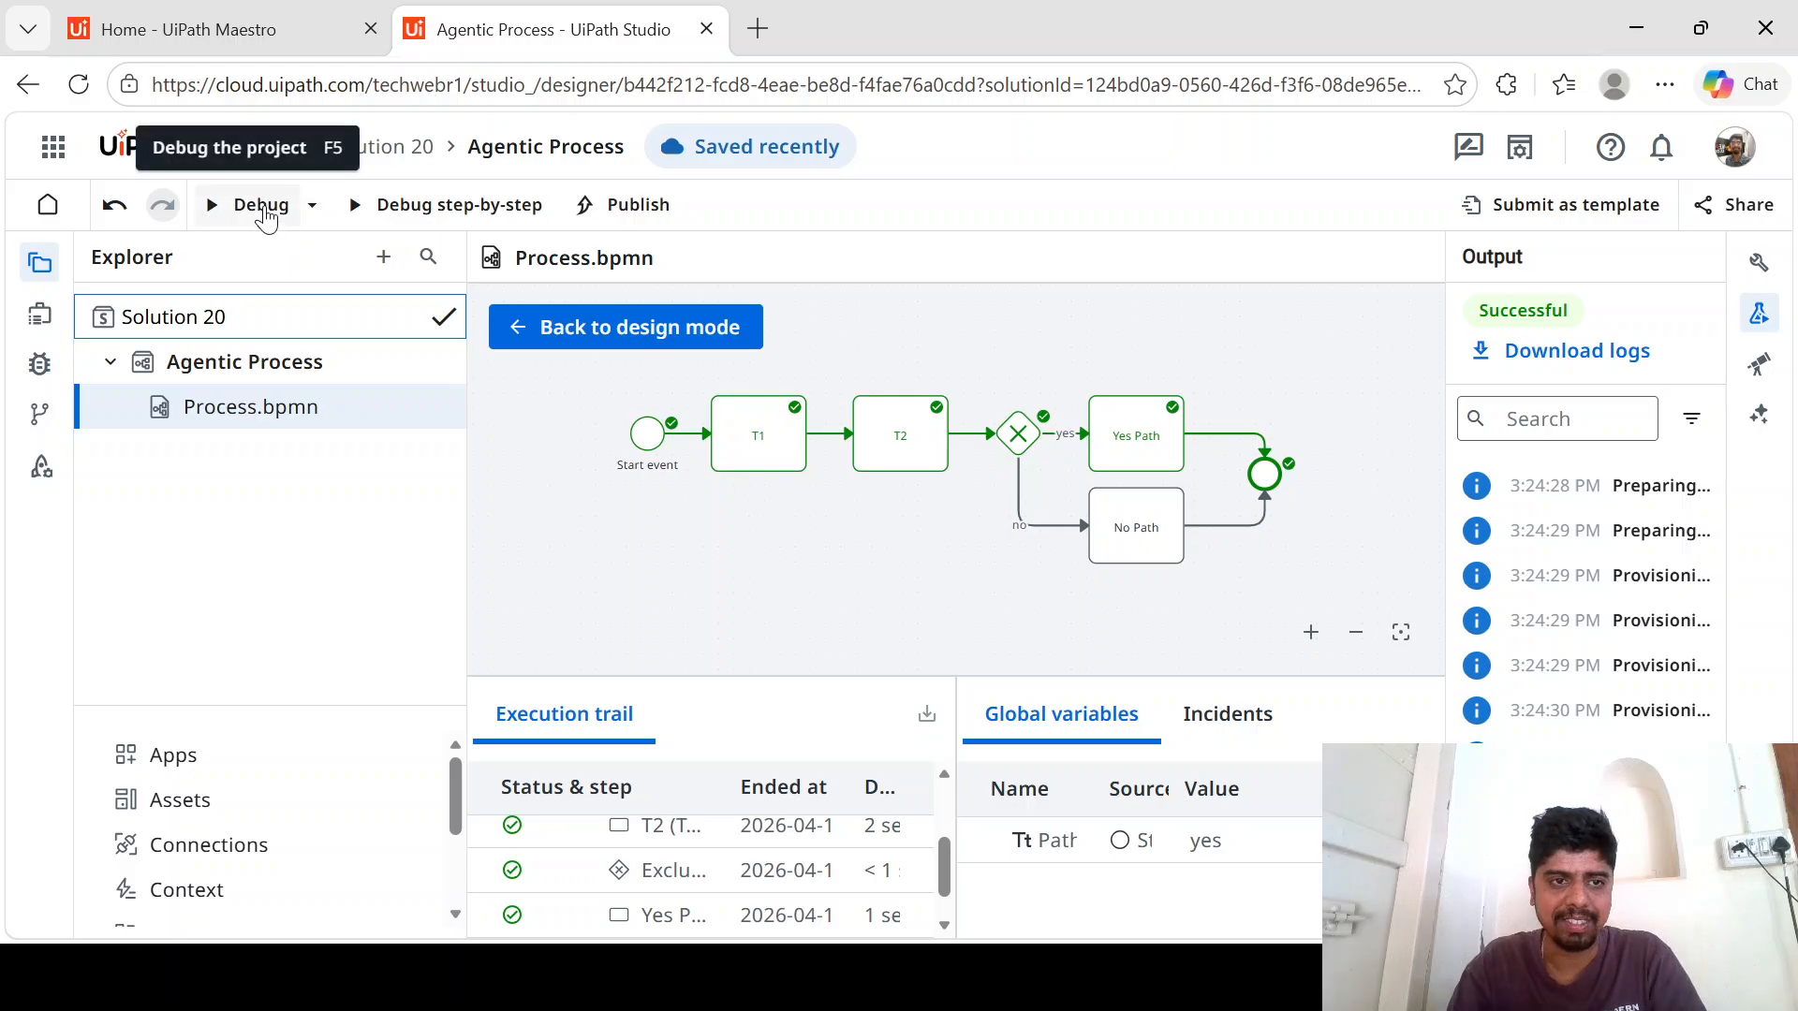
- Debug the process again with the Path input argument set to no and review the execution trail
click(274, 214)
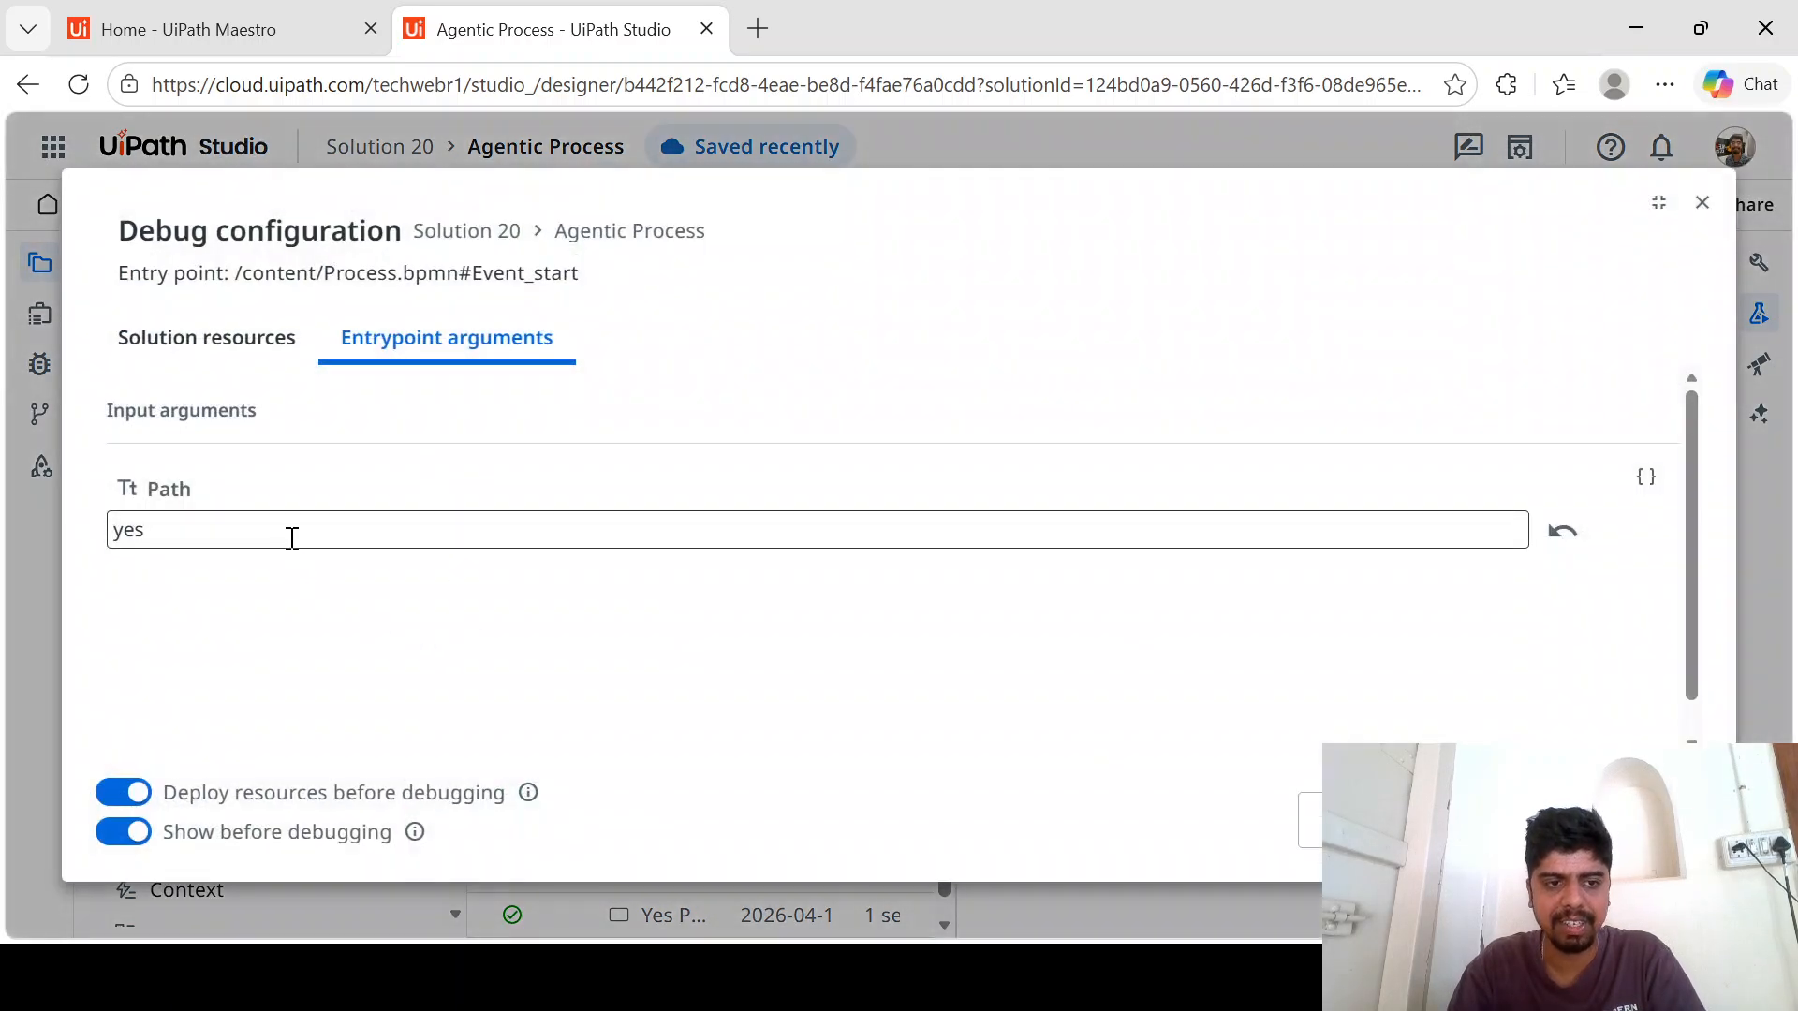
drag(293, 529, 0, 496)
key(BackSpace)
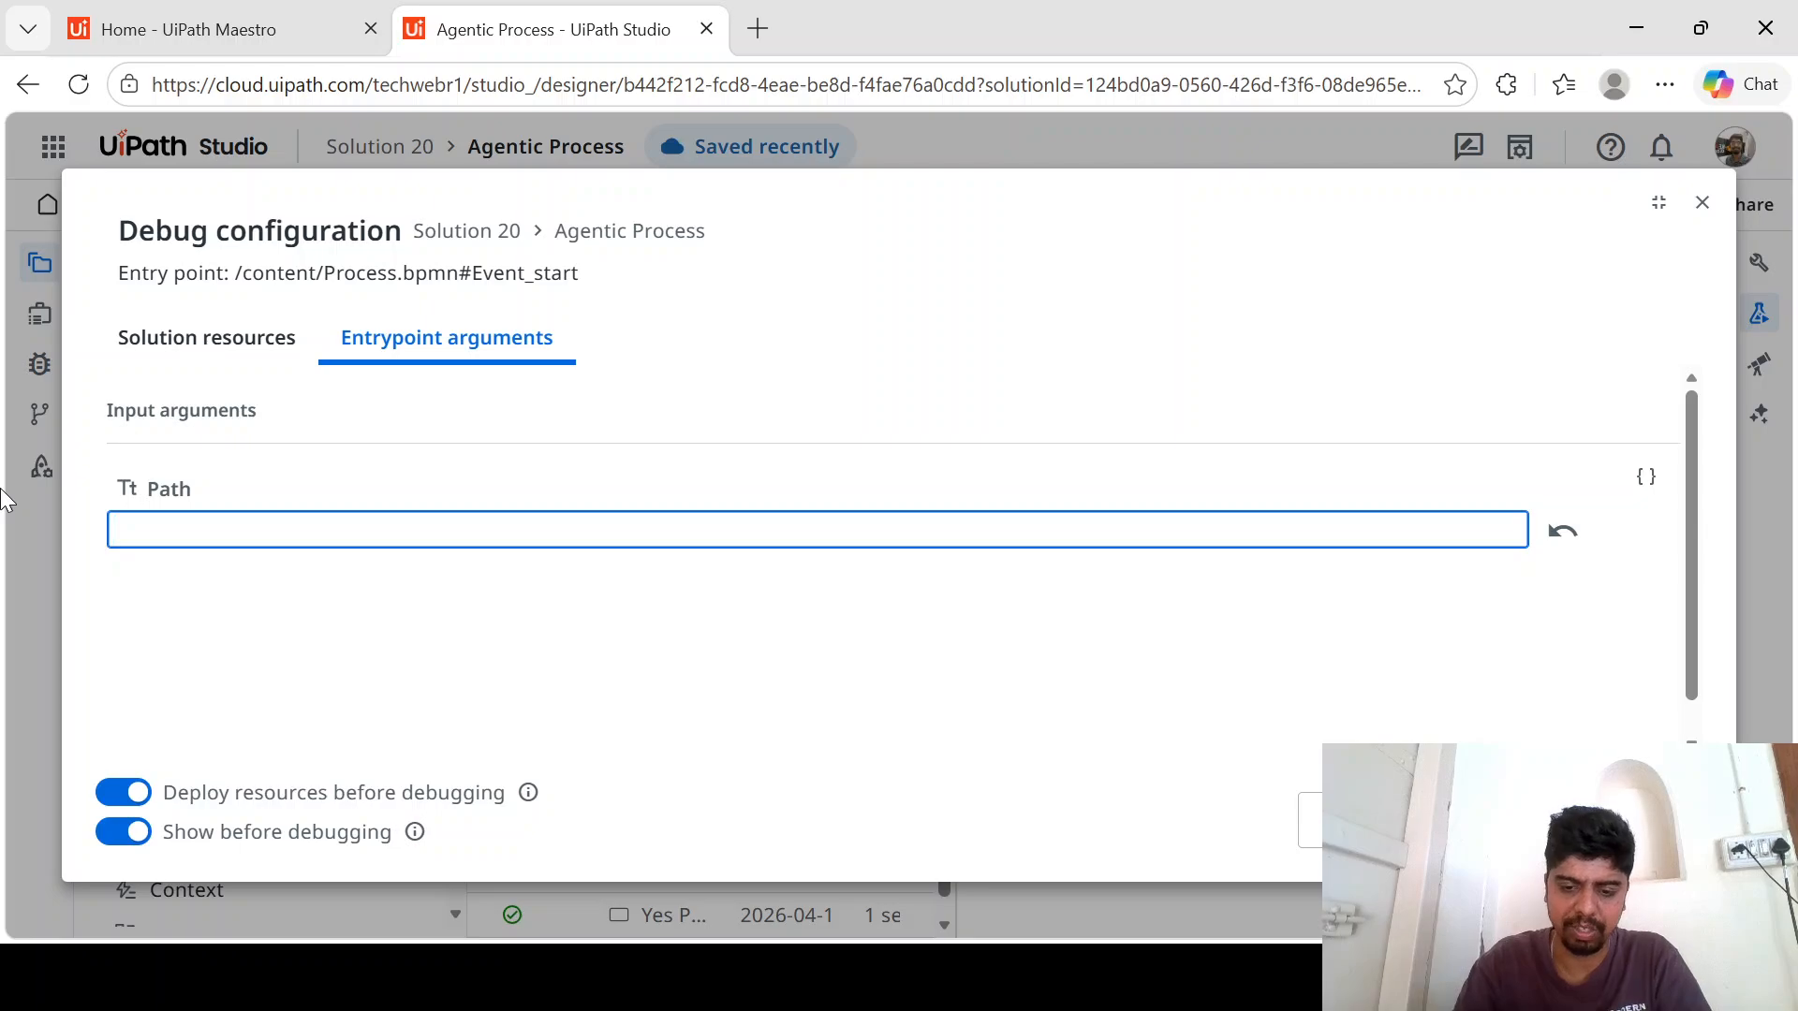
text(no)
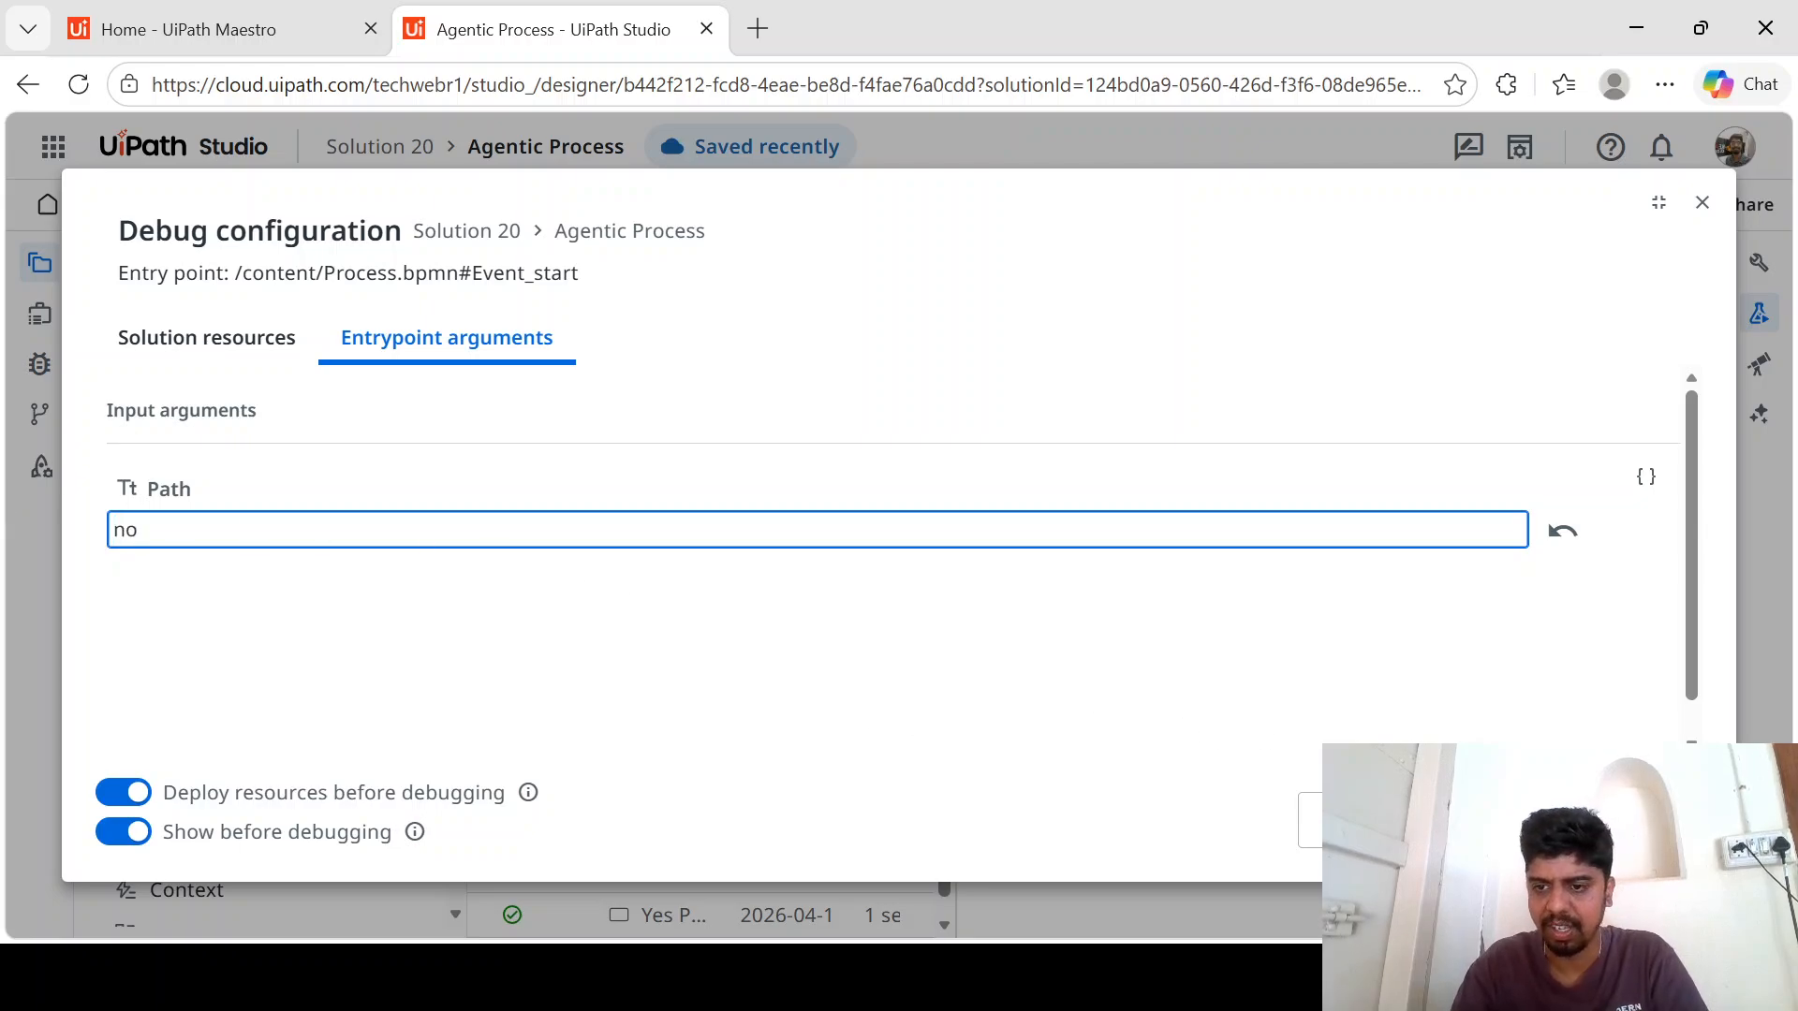
click(1603, 821)
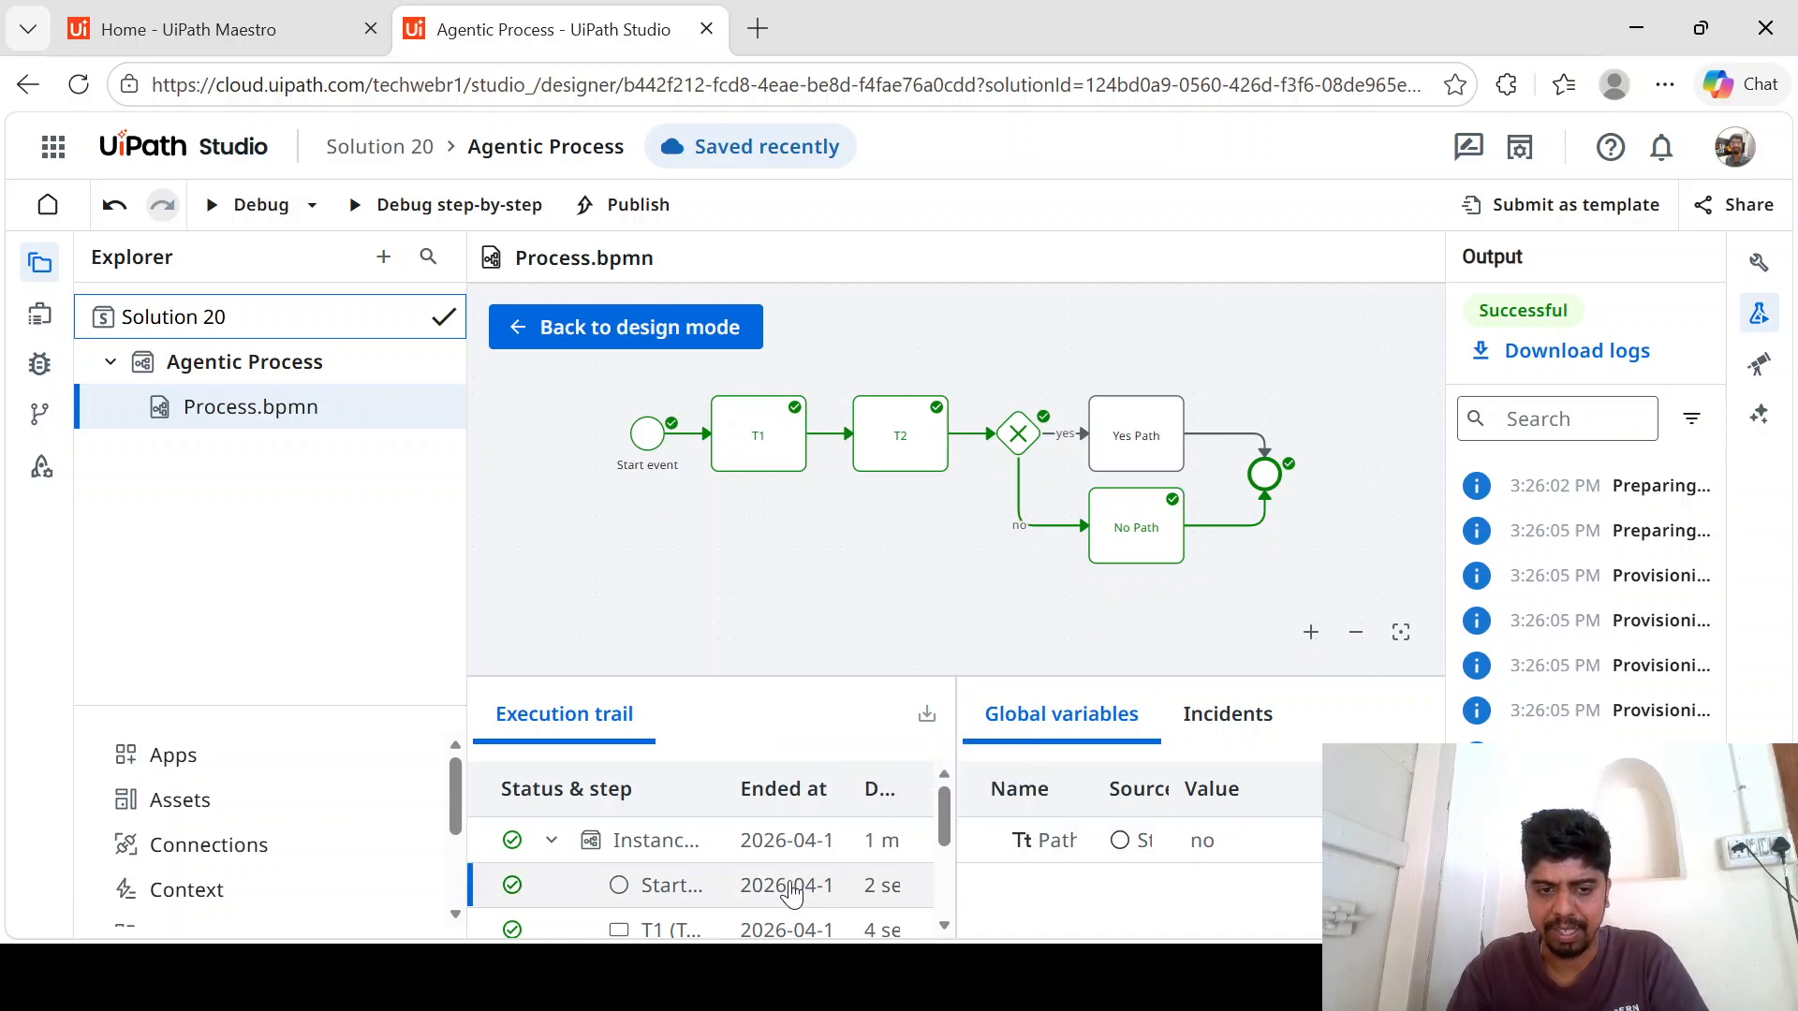
scroll(792, 885, down, 3)
scroll(791, 890, down, 1)
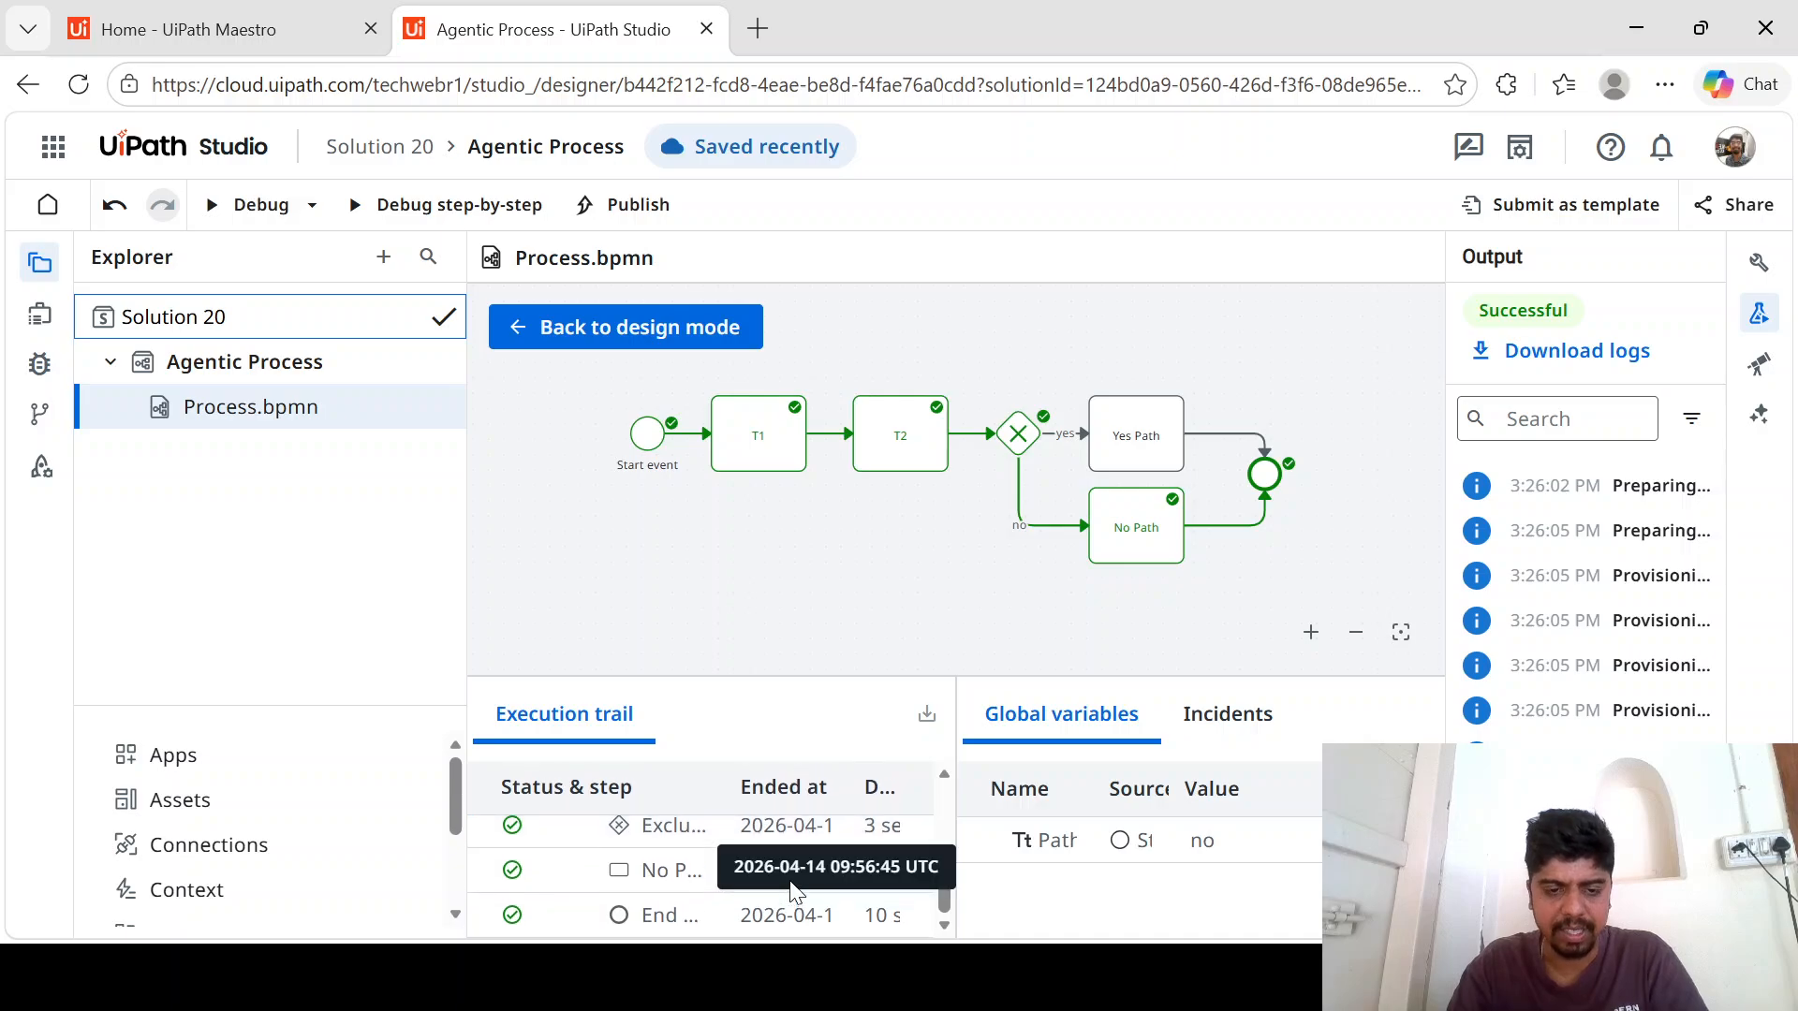
click(792, 885)
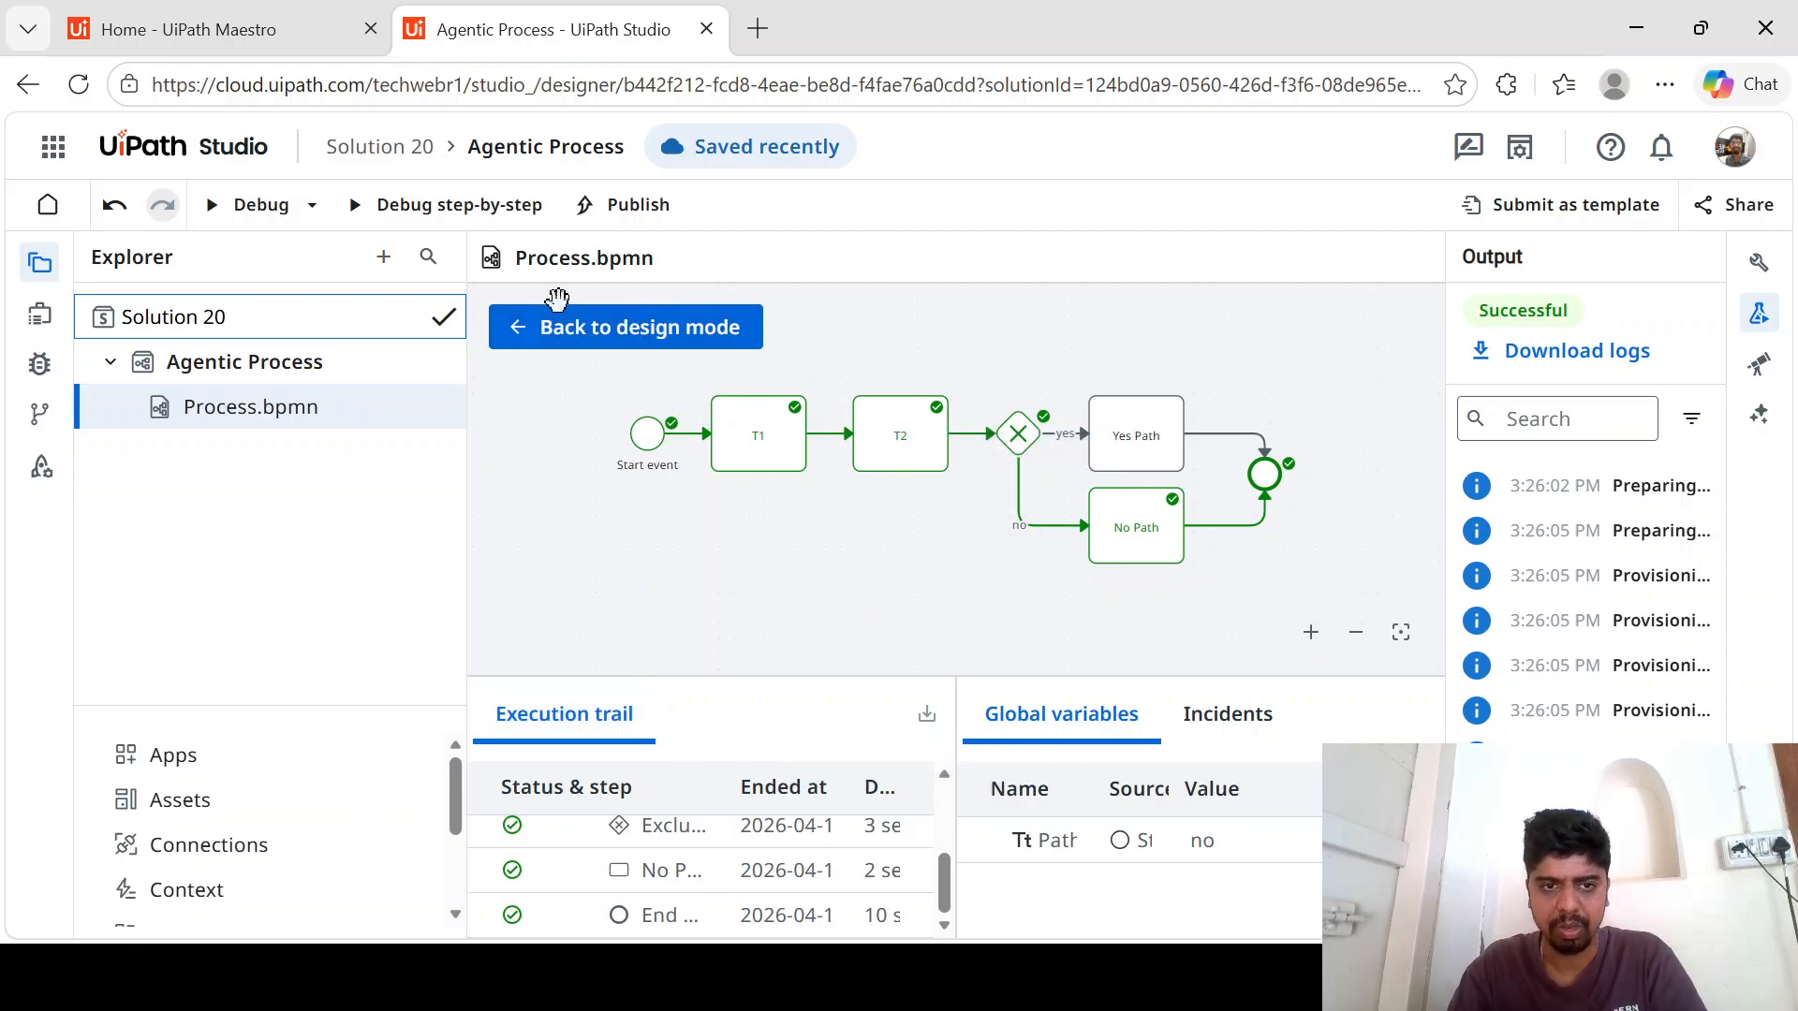
- Return to design mode and try to publish Solution 20 as a shared solution with version 1.0.0
click(555, 330)
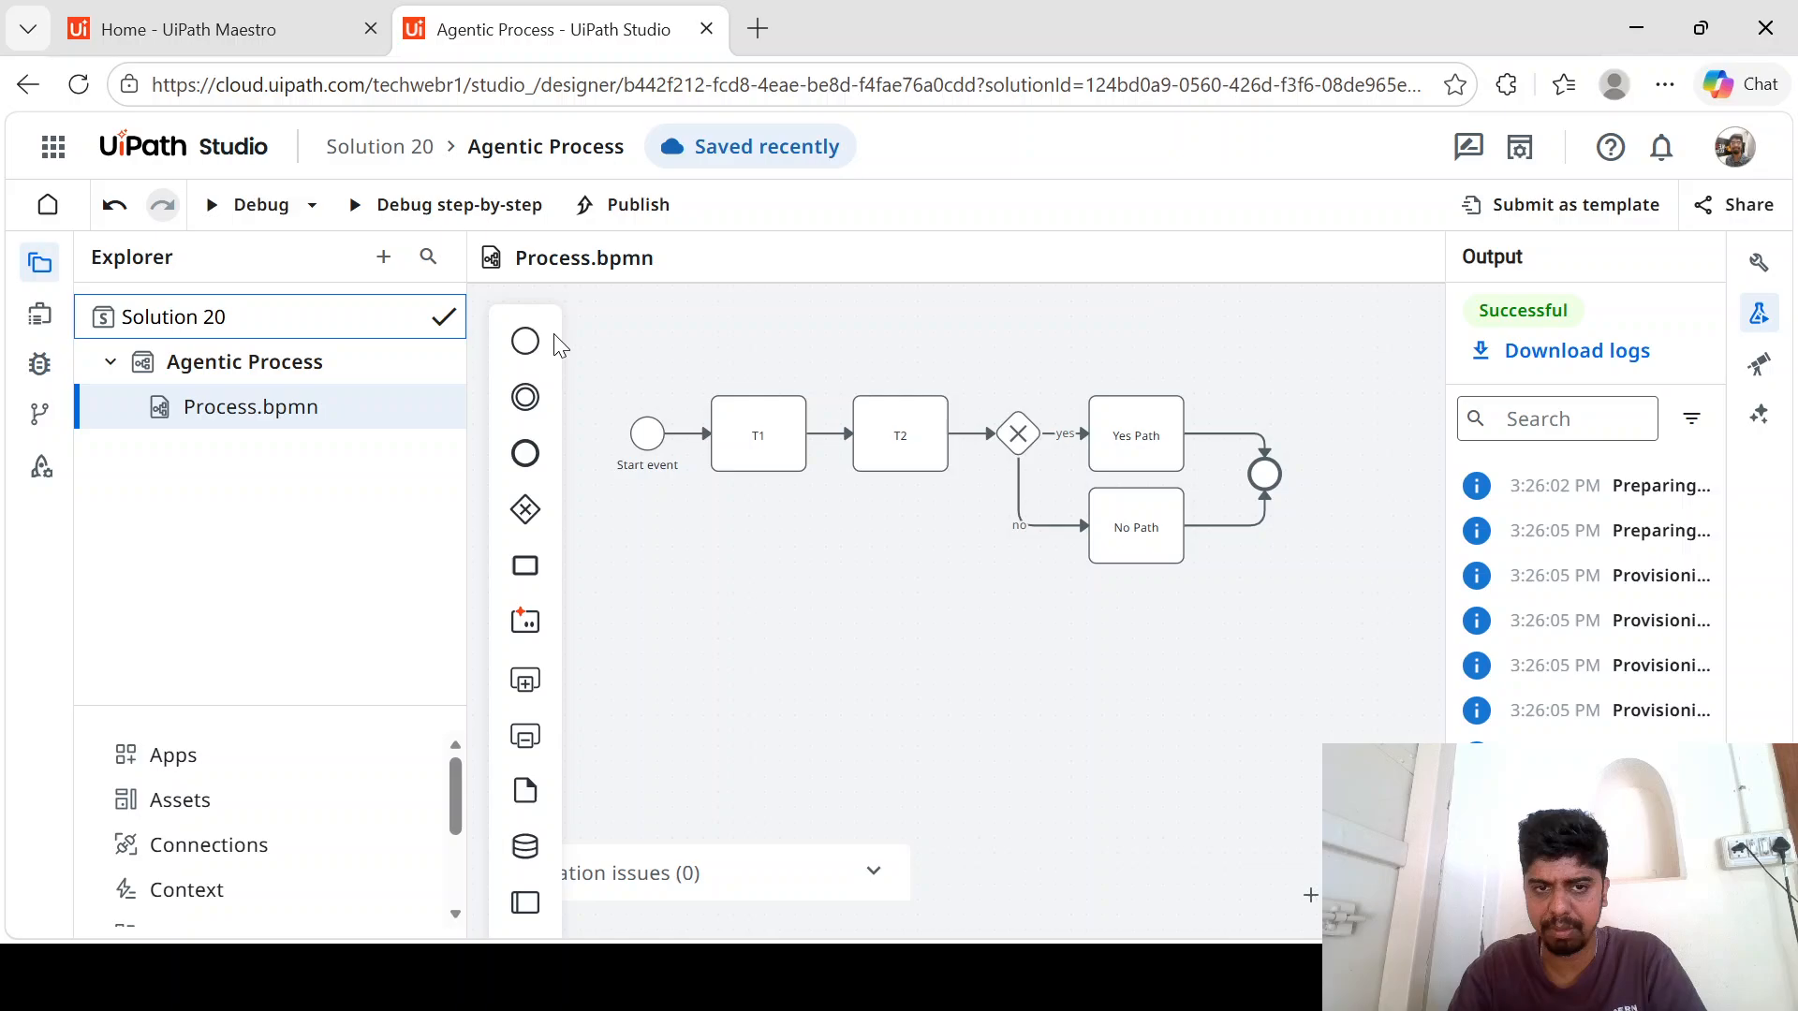
click(640, 206)
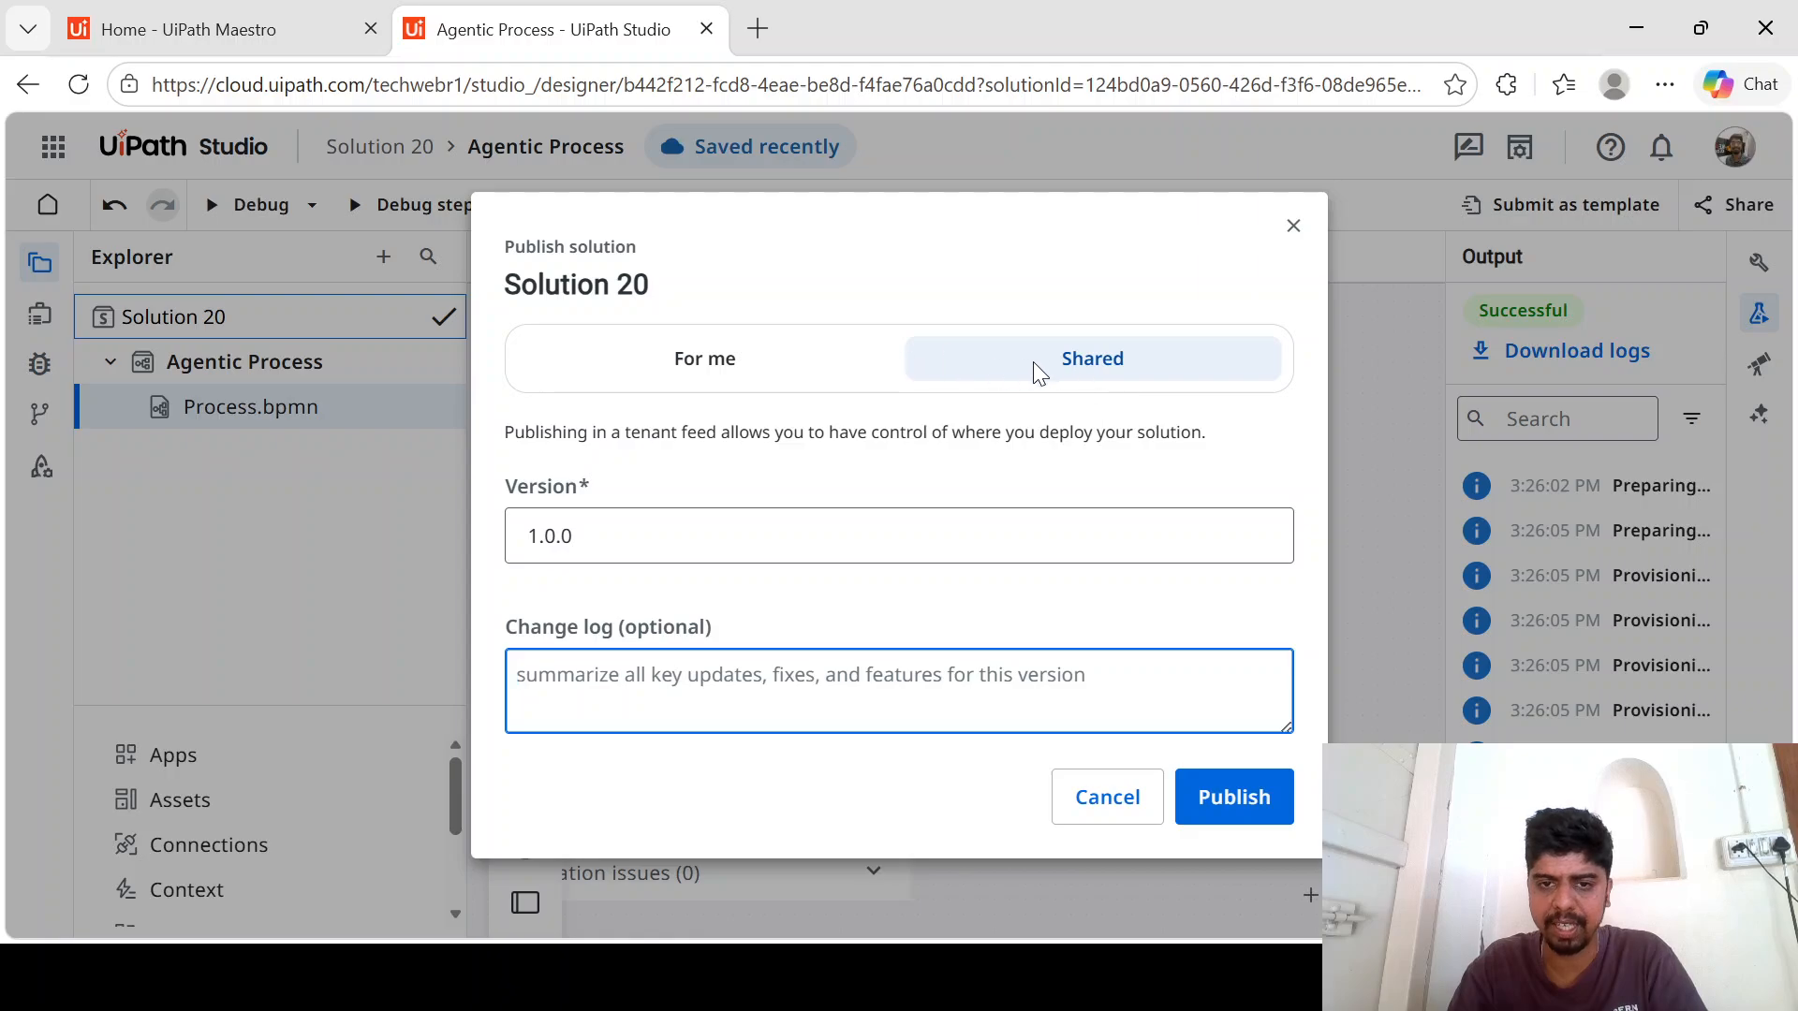
click(1063, 364)
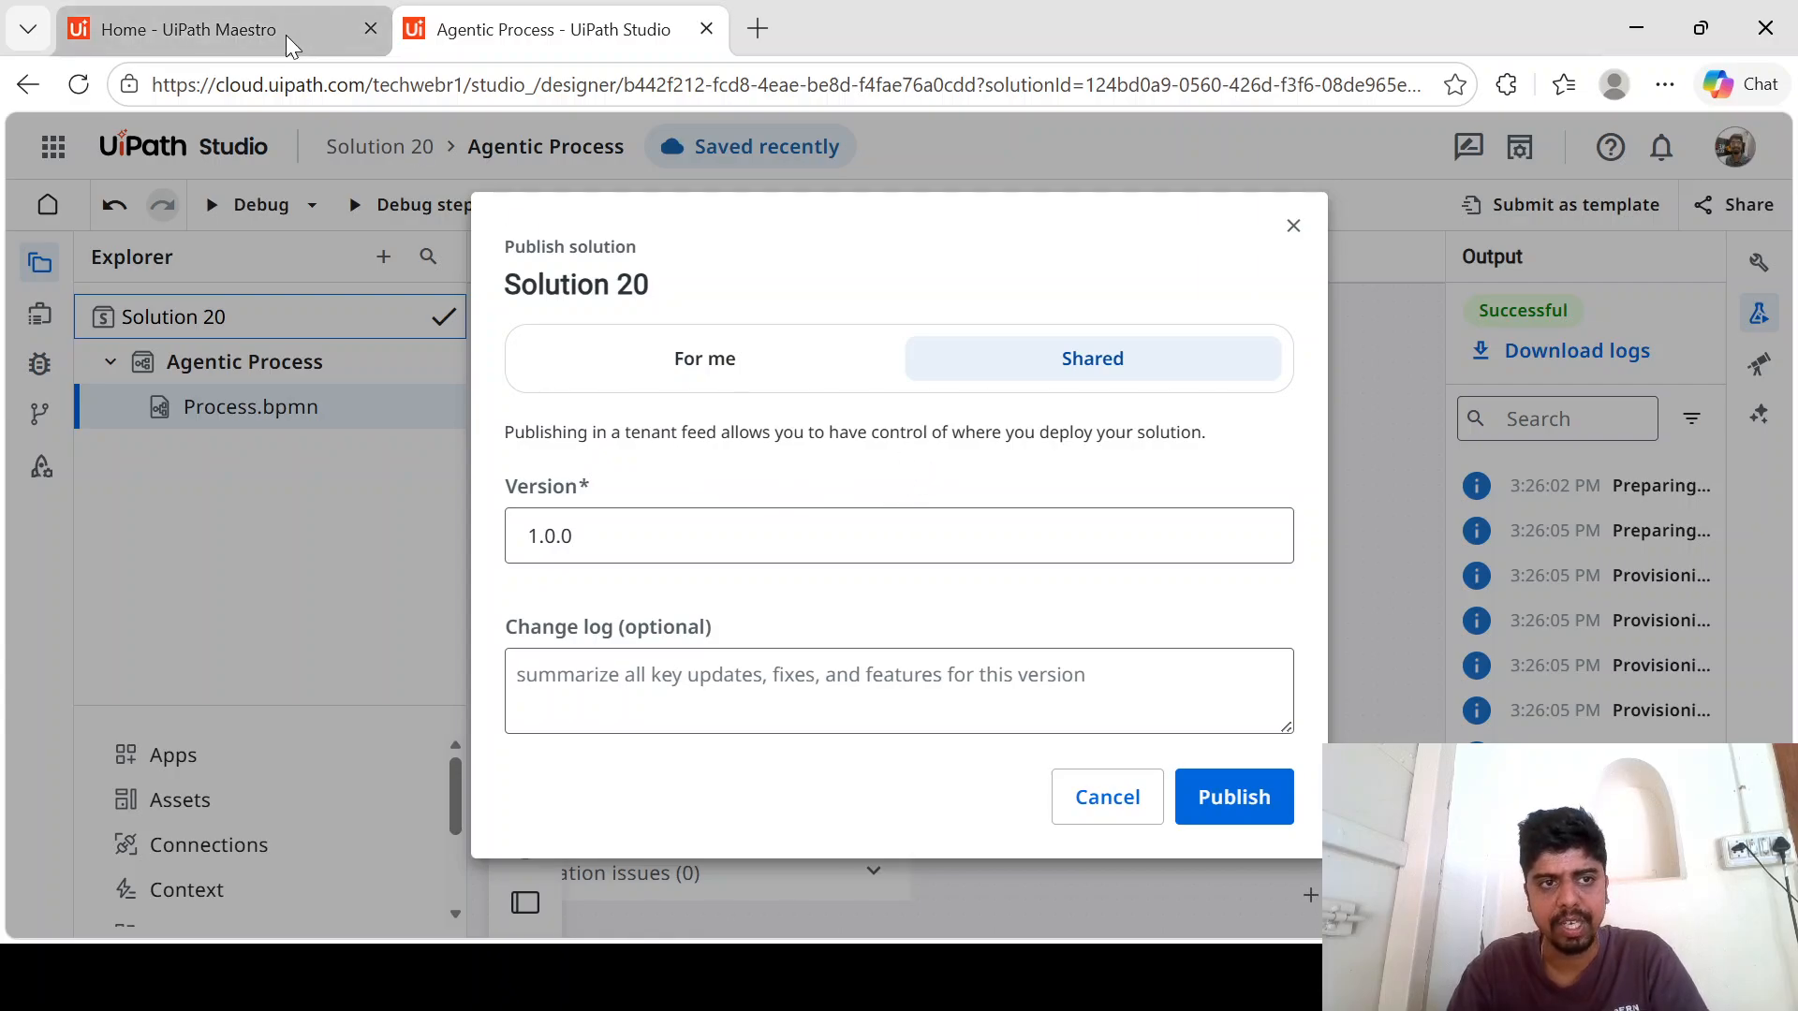
click(1268, 803)
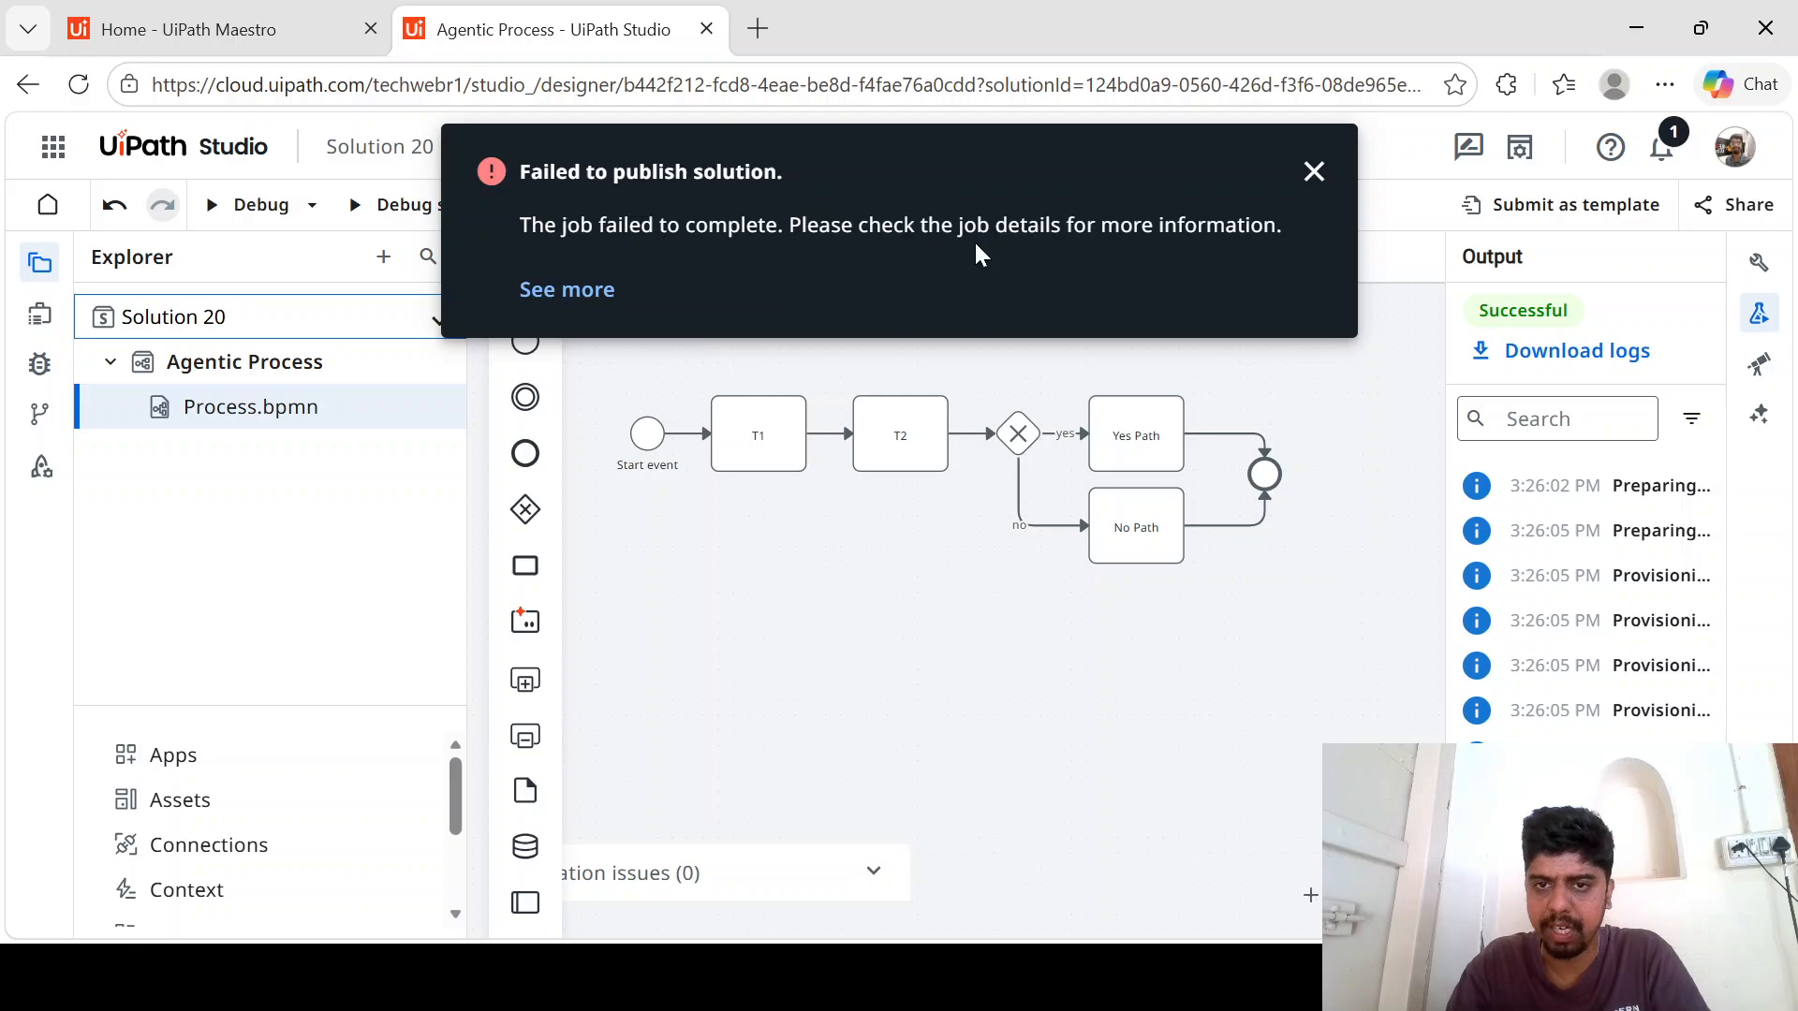
- Examine the full details of the publish error and dismiss the notification
click(590, 293)
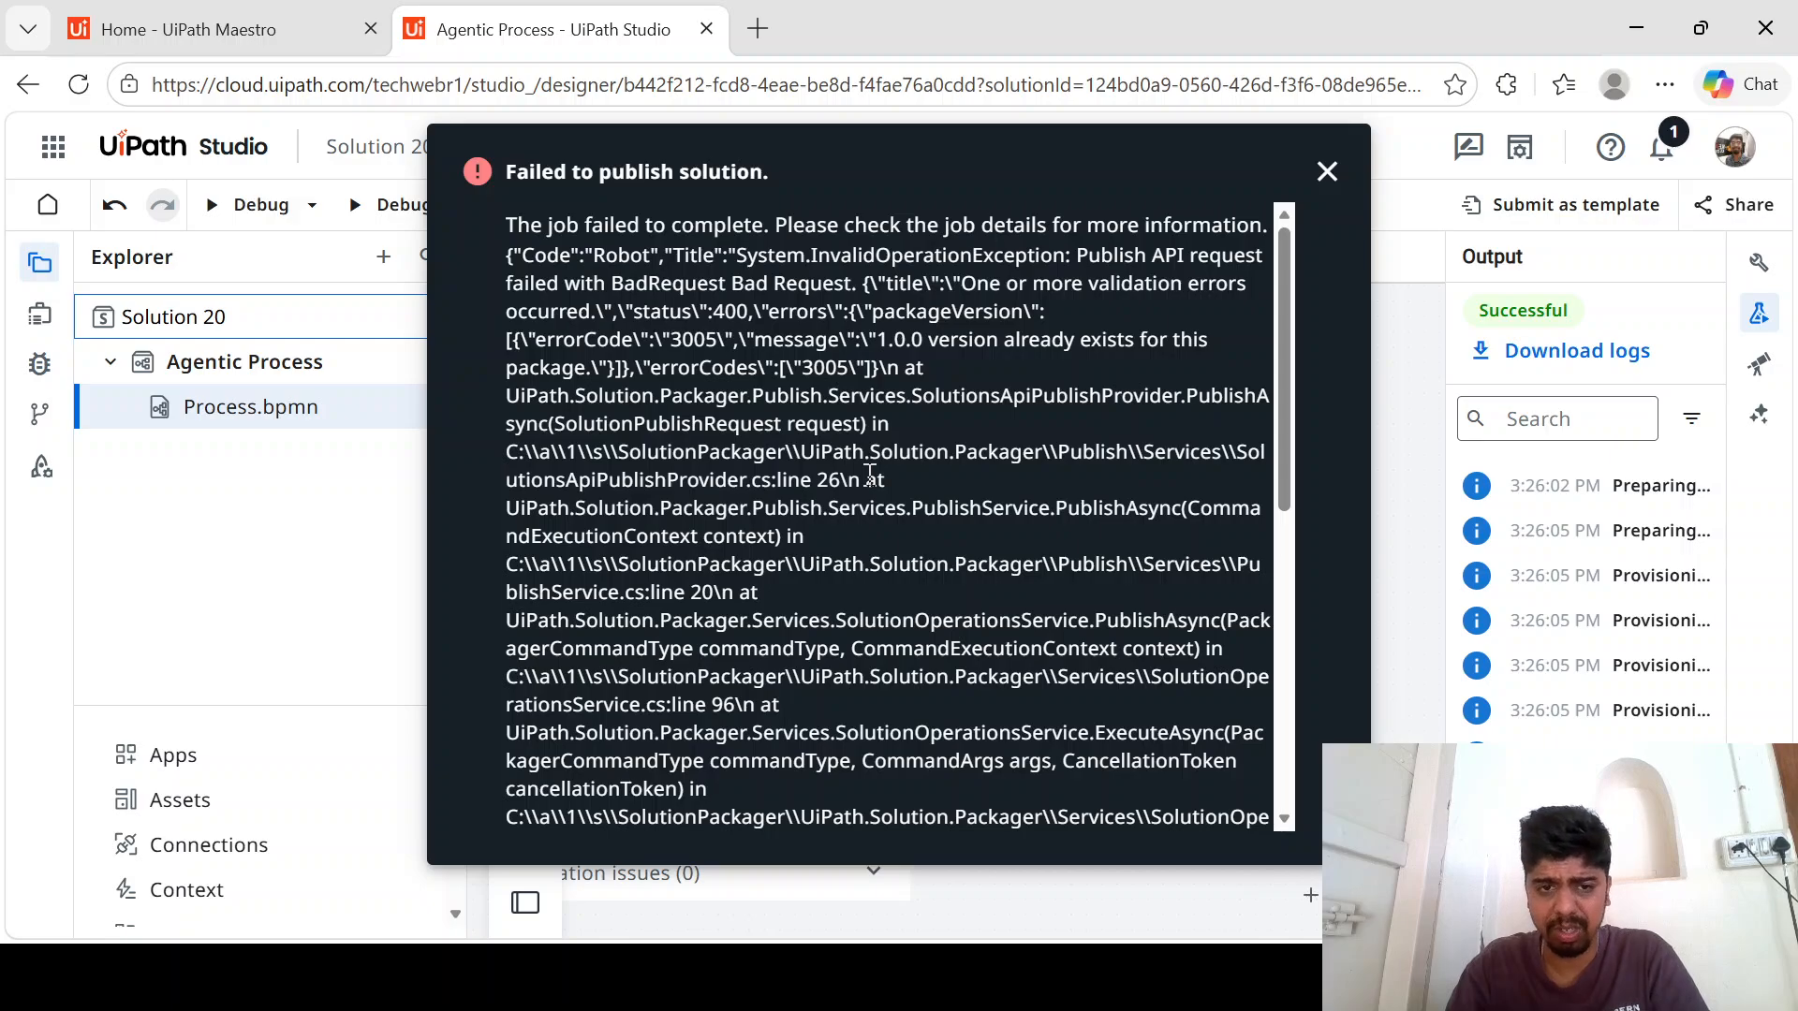
scroll(869, 474, down, 5)
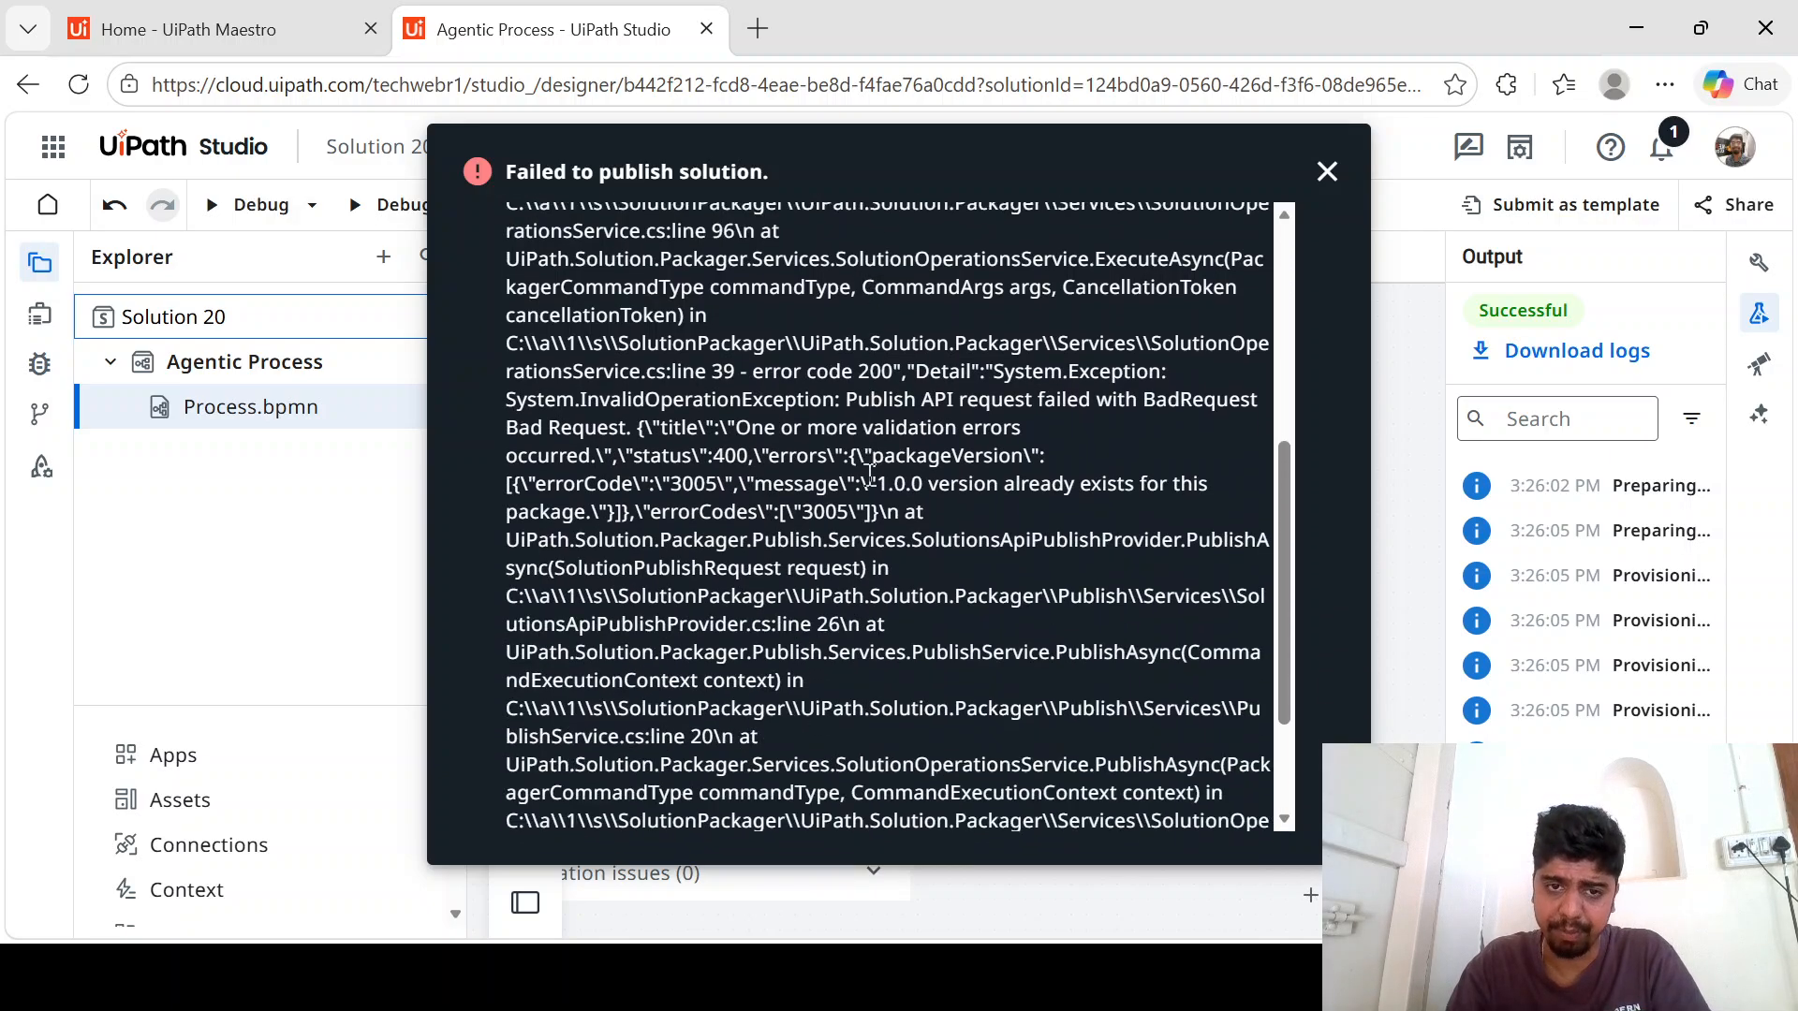
scroll(869, 474, down, 5)
scroll(870, 474, up, 10)
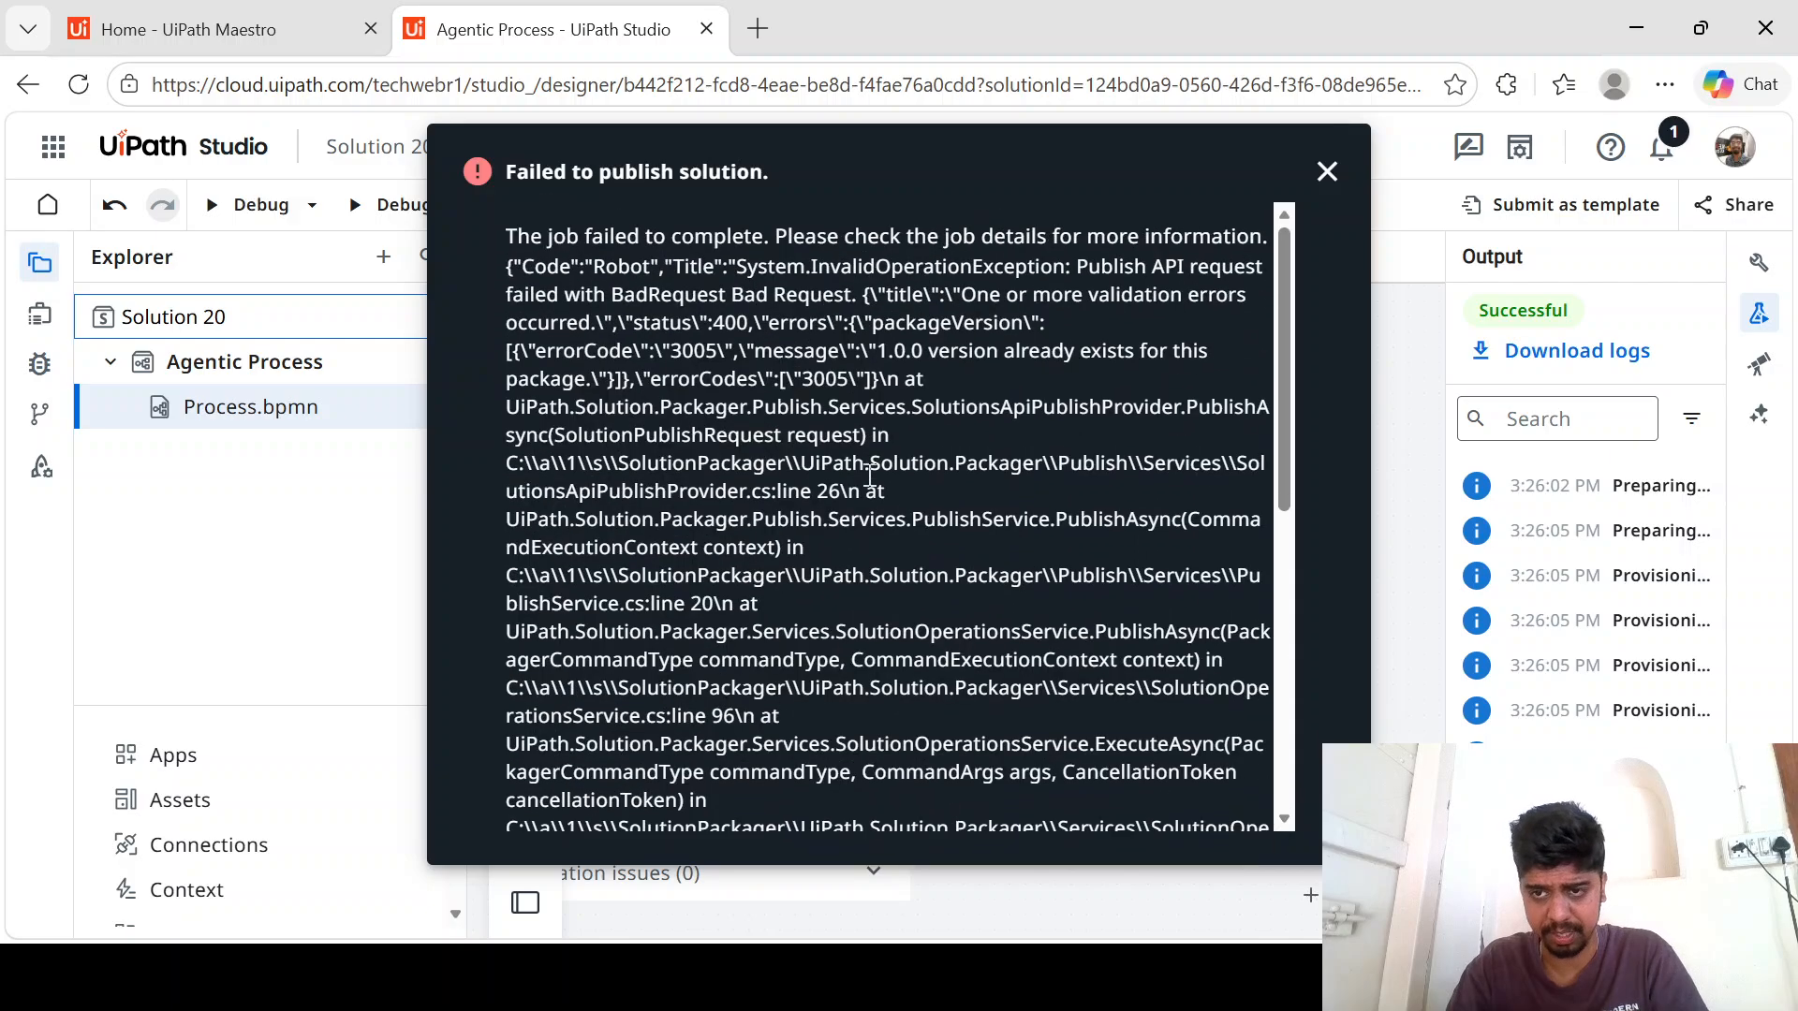
click(1327, 171)
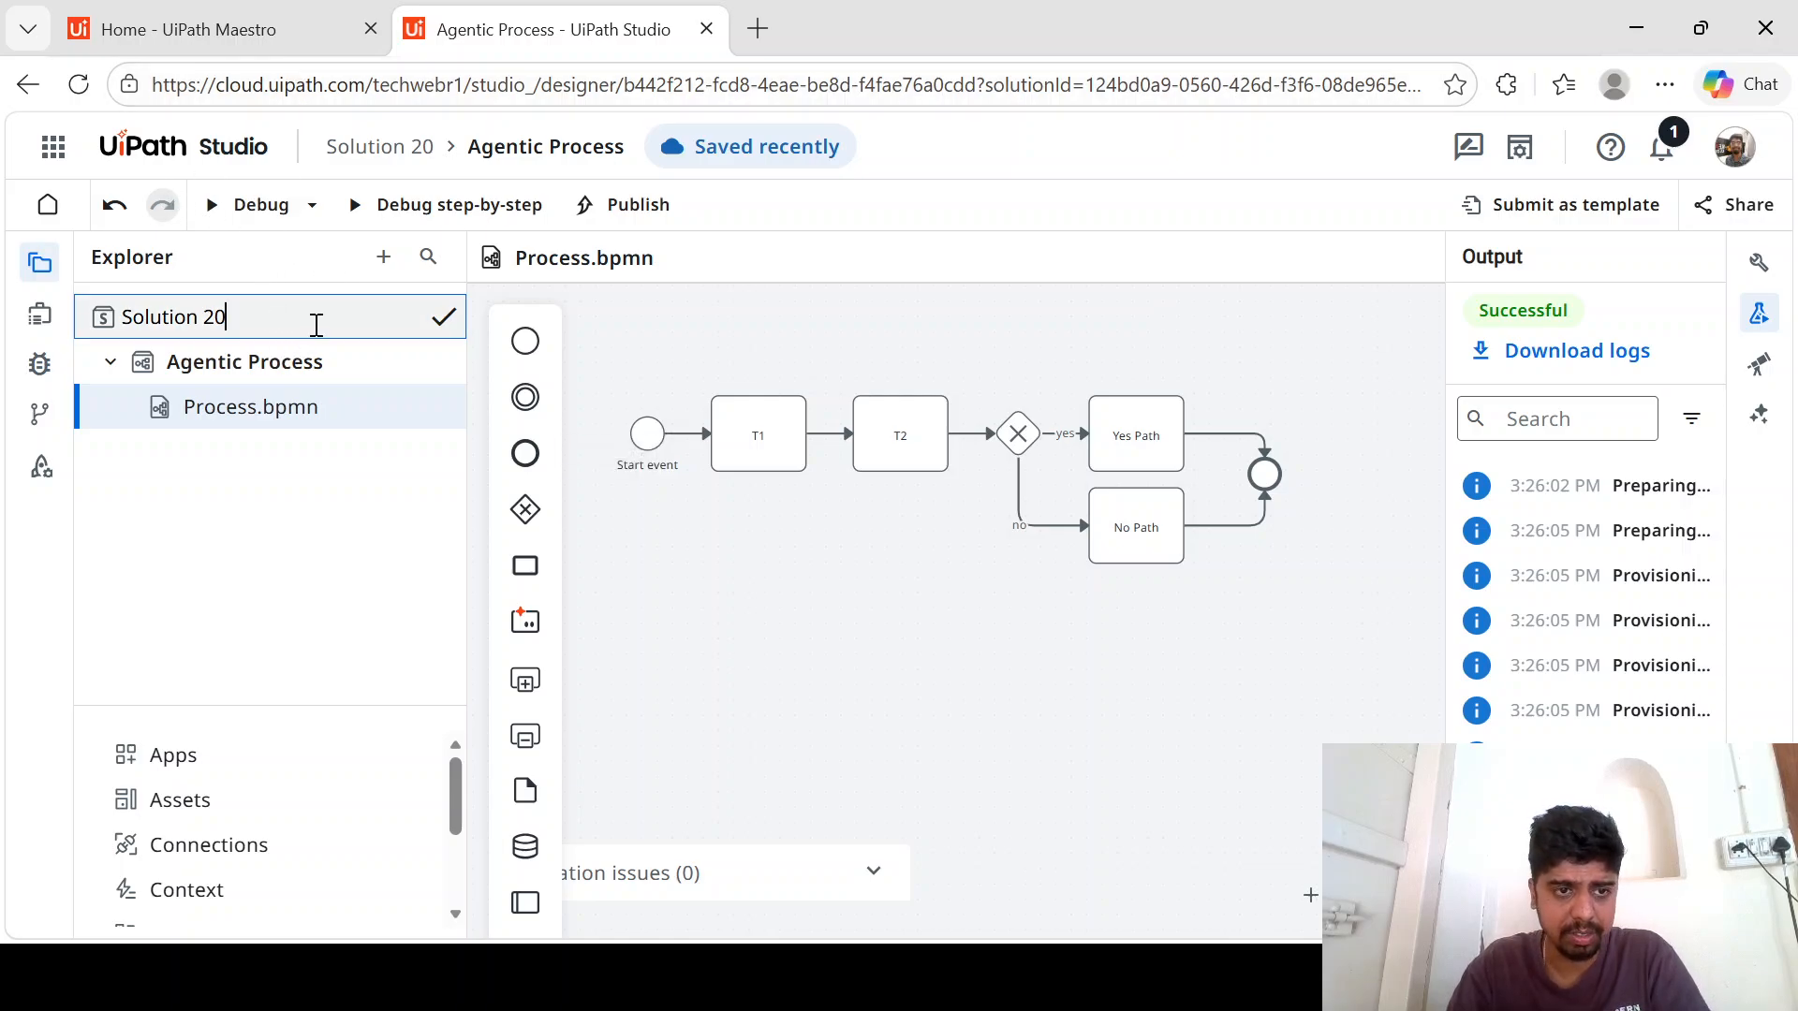
- Rename Solution 20 as myfirstmasteroworkflow
drag(241, 312, 108, 326)
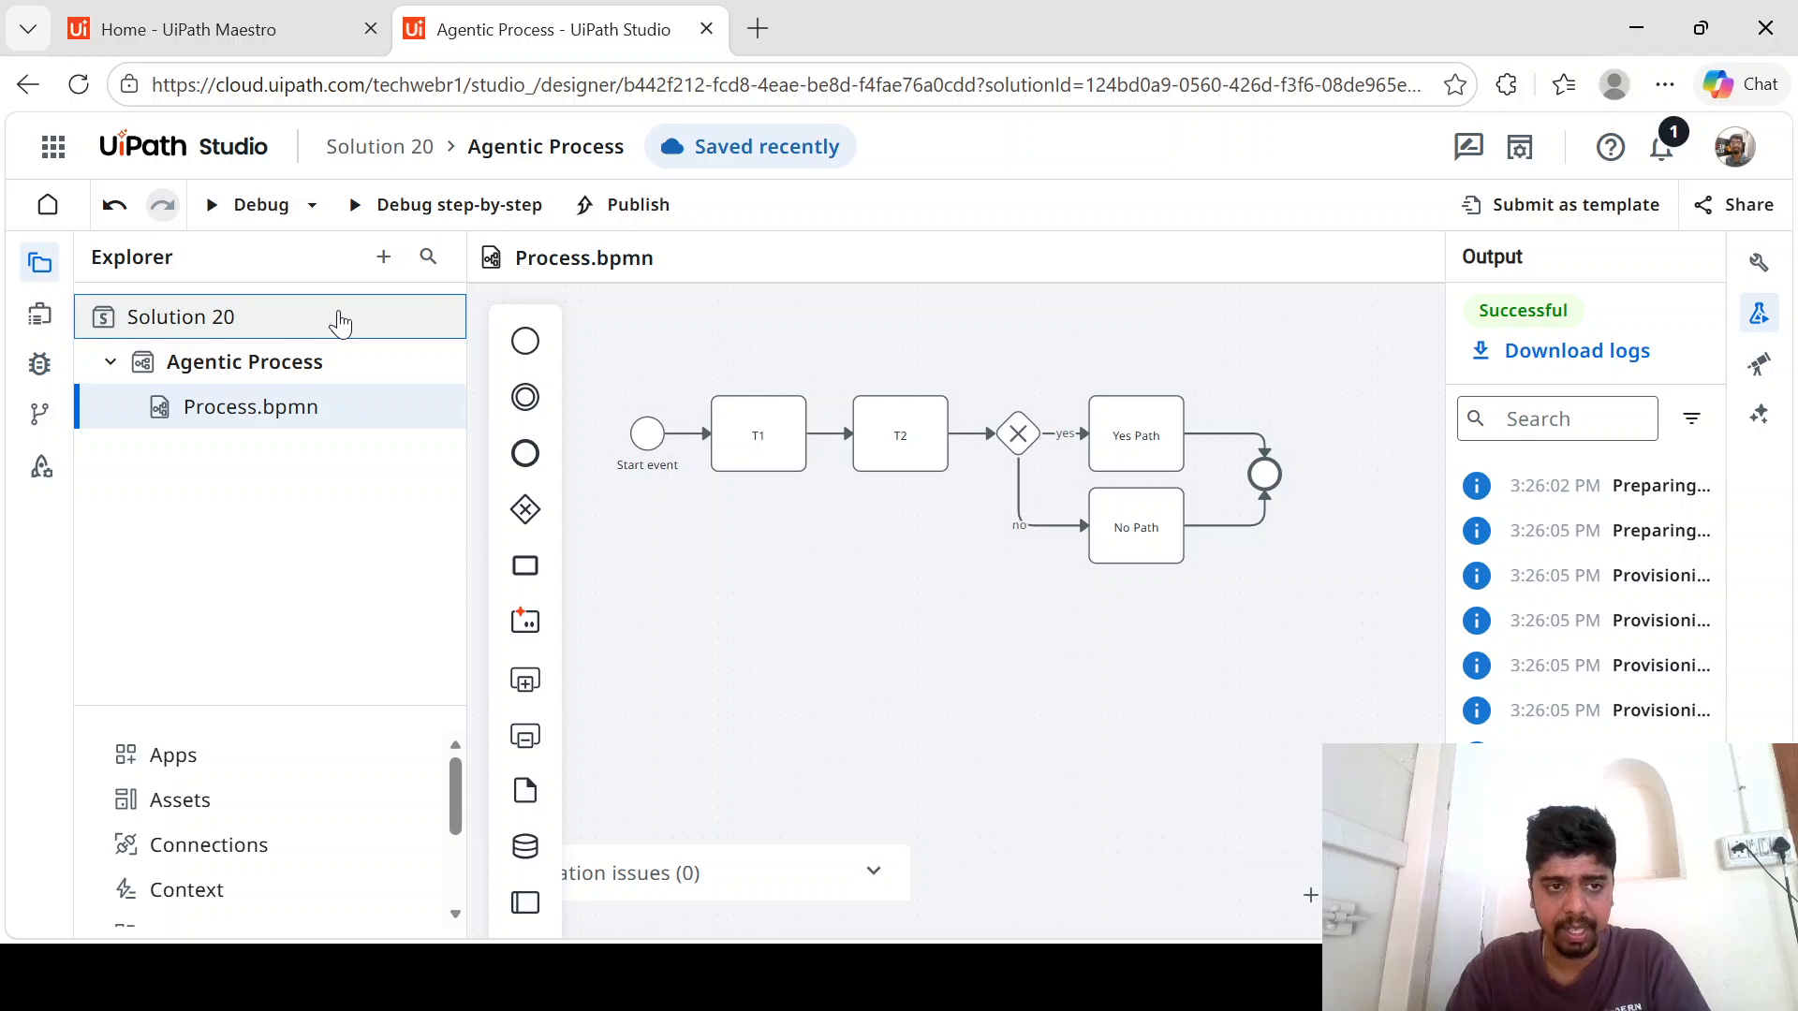
right_click(249, 325)
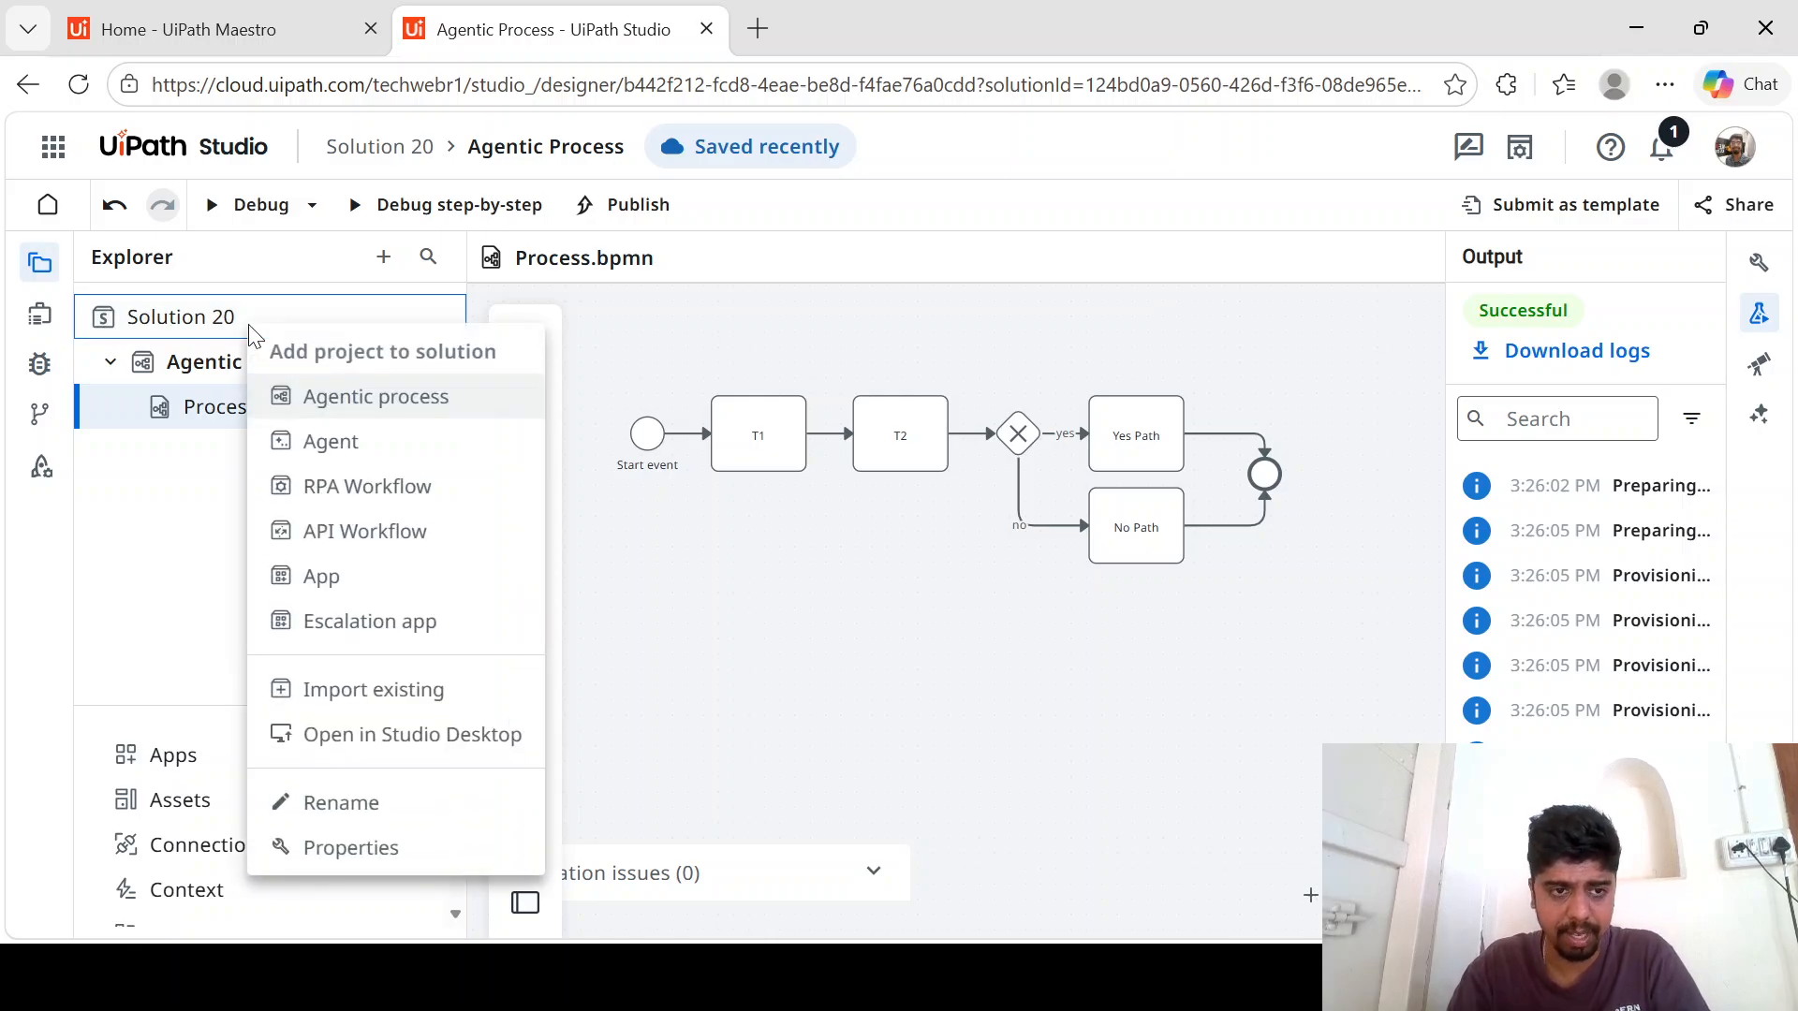
click(361, 807)
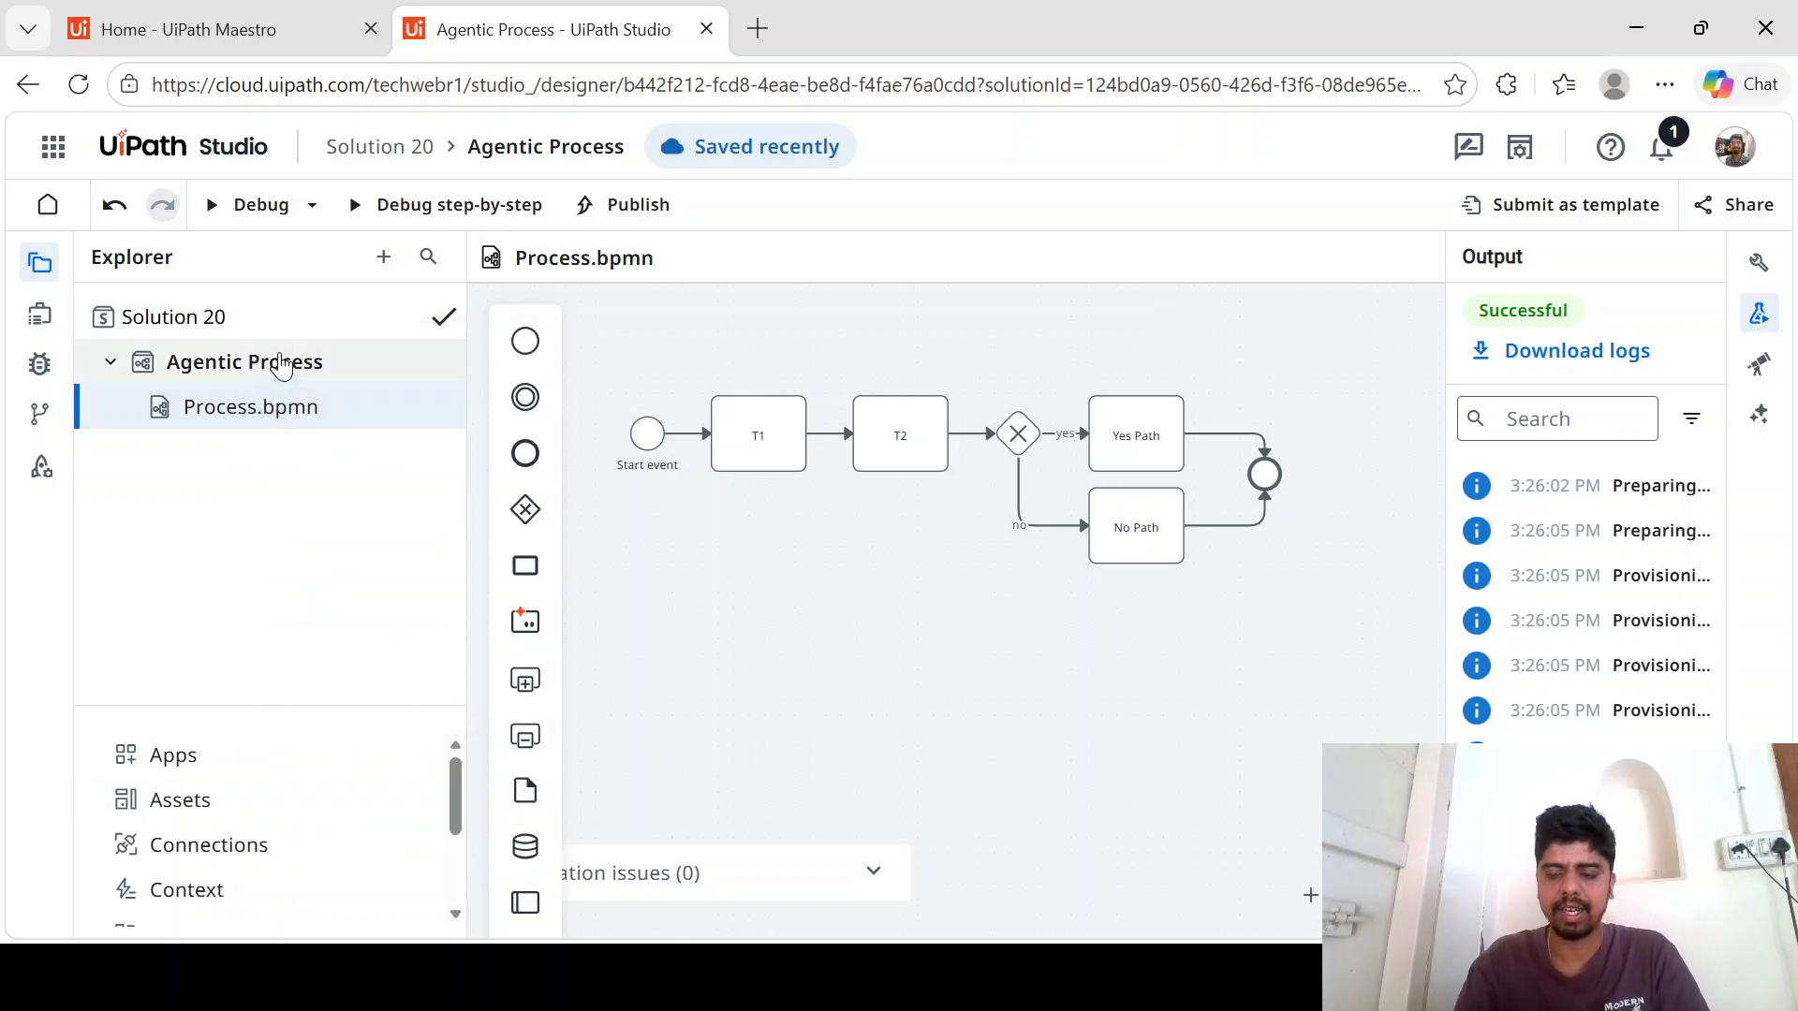
key(BackSpace)
key(ctrl+a)
key(BackSpace)
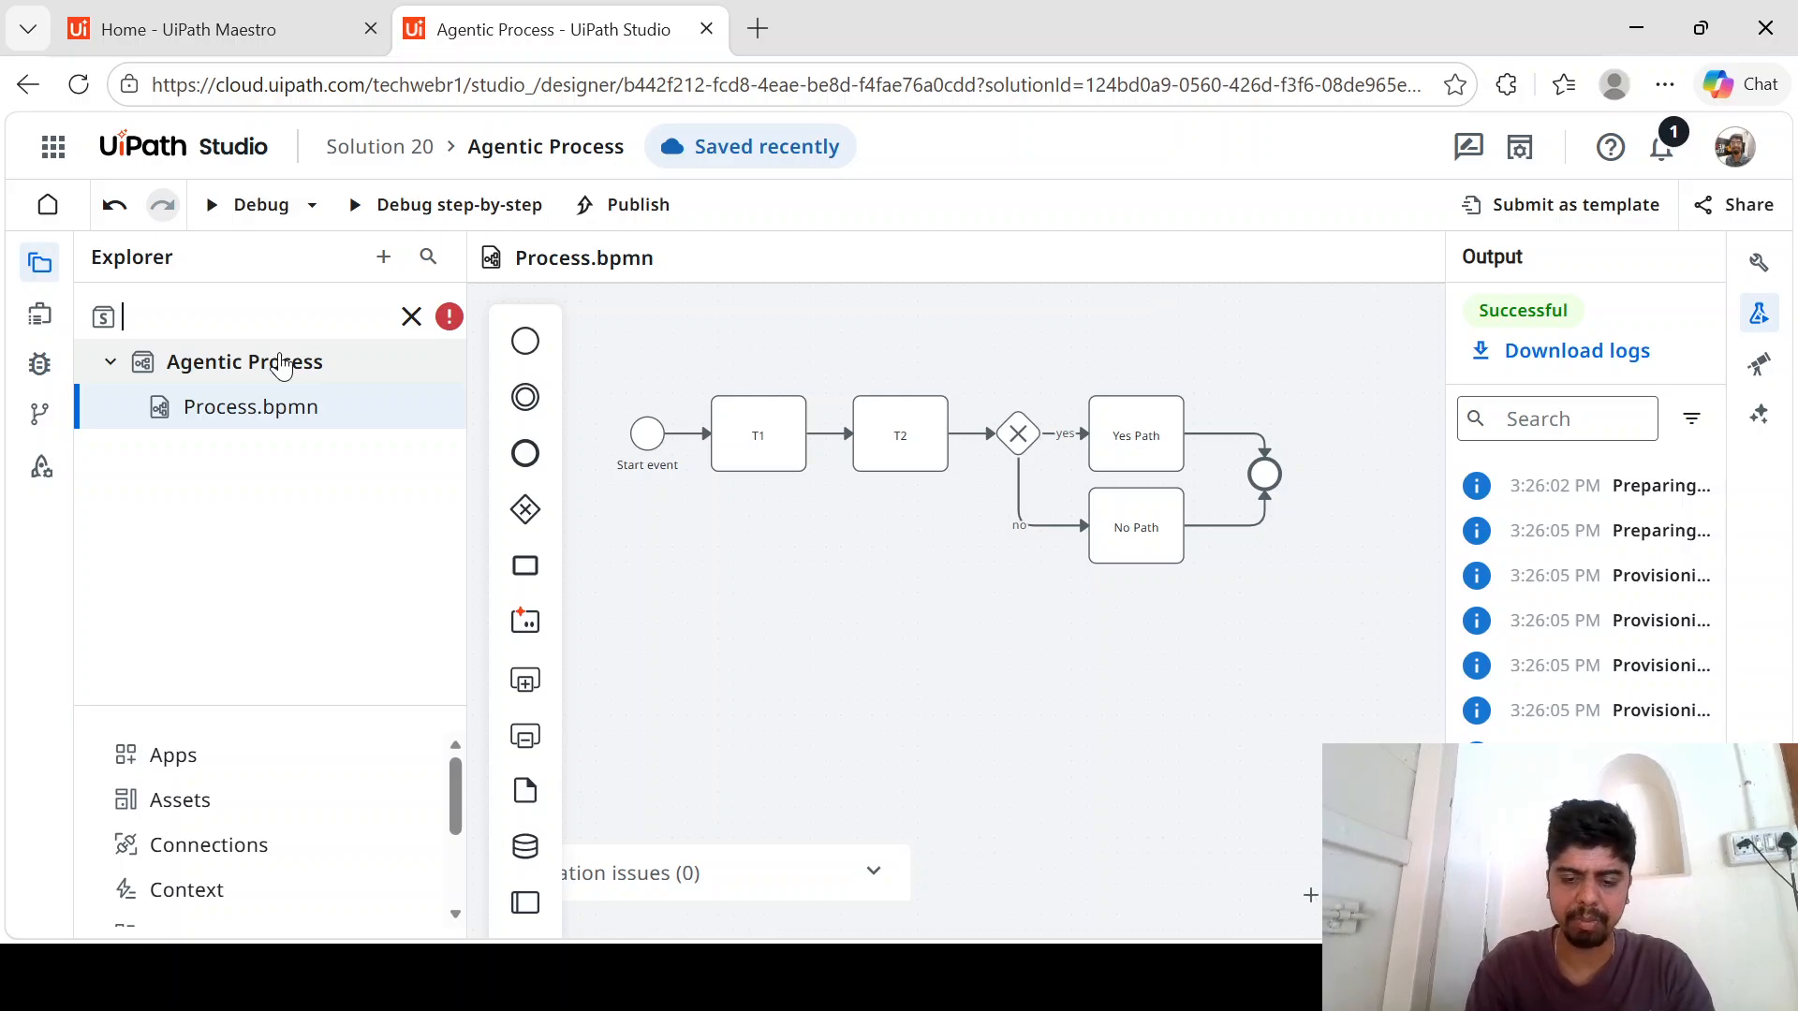
text(my)
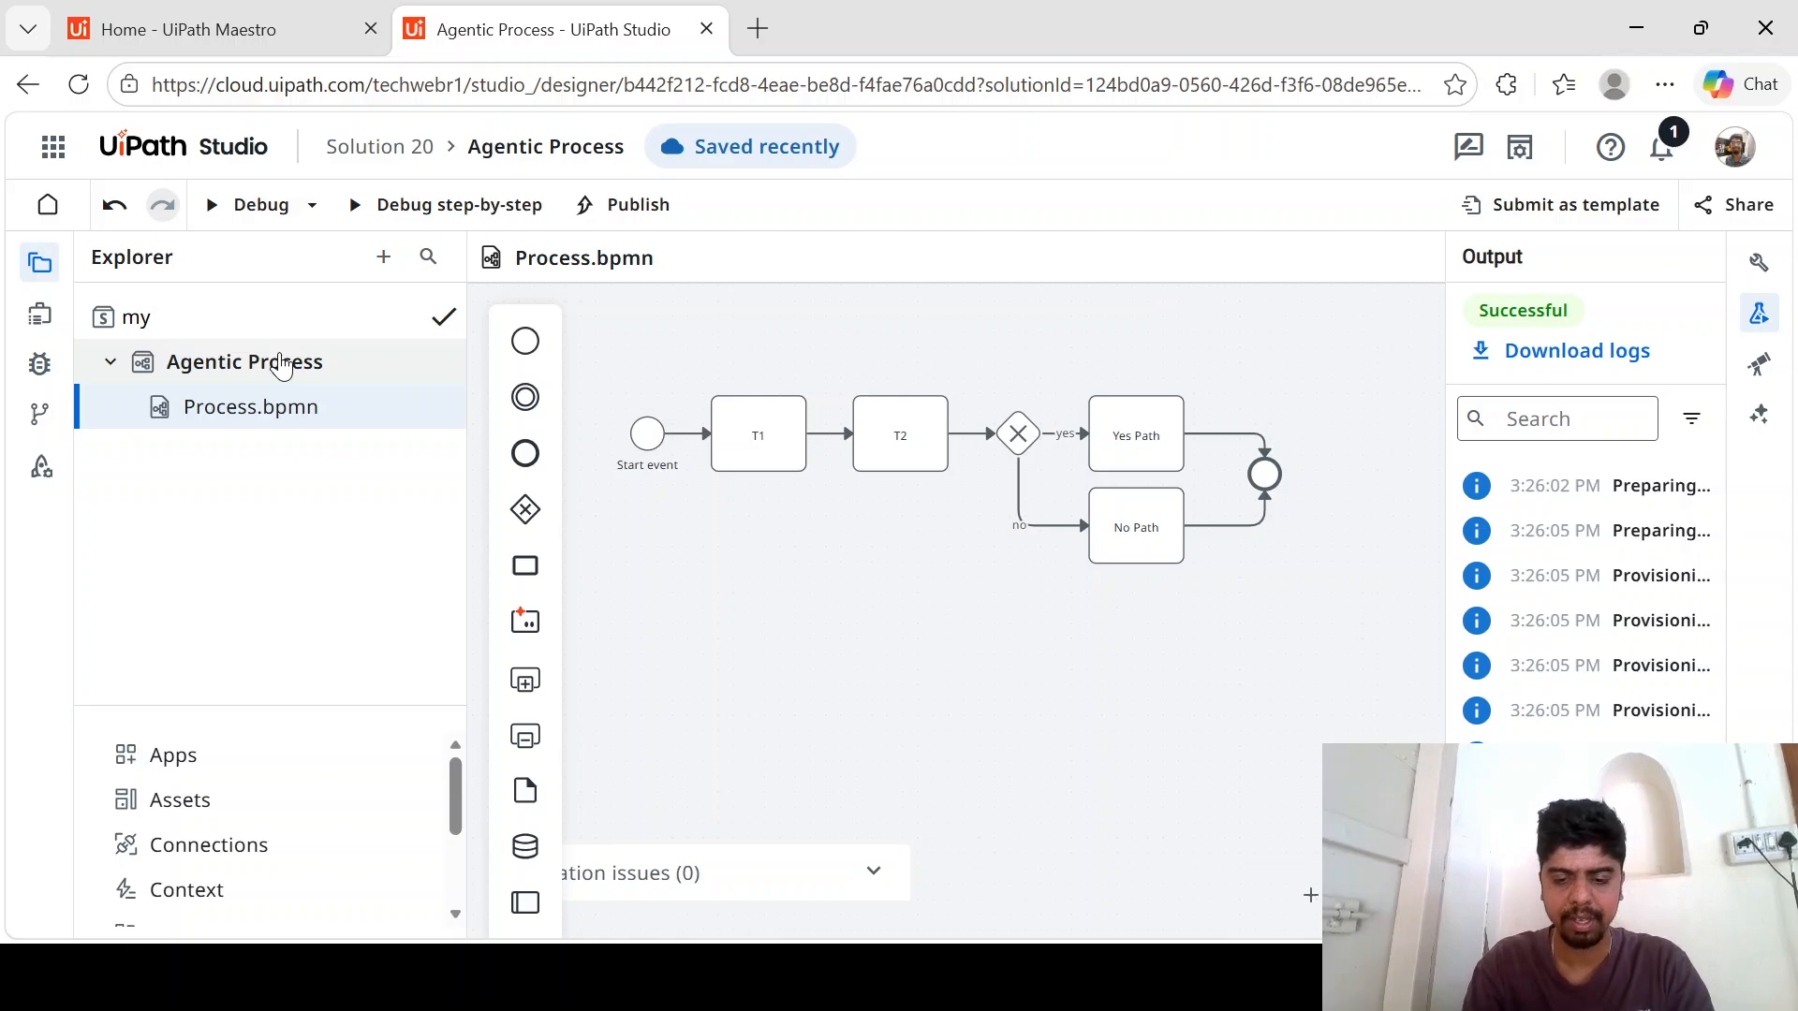
text(firstmas)
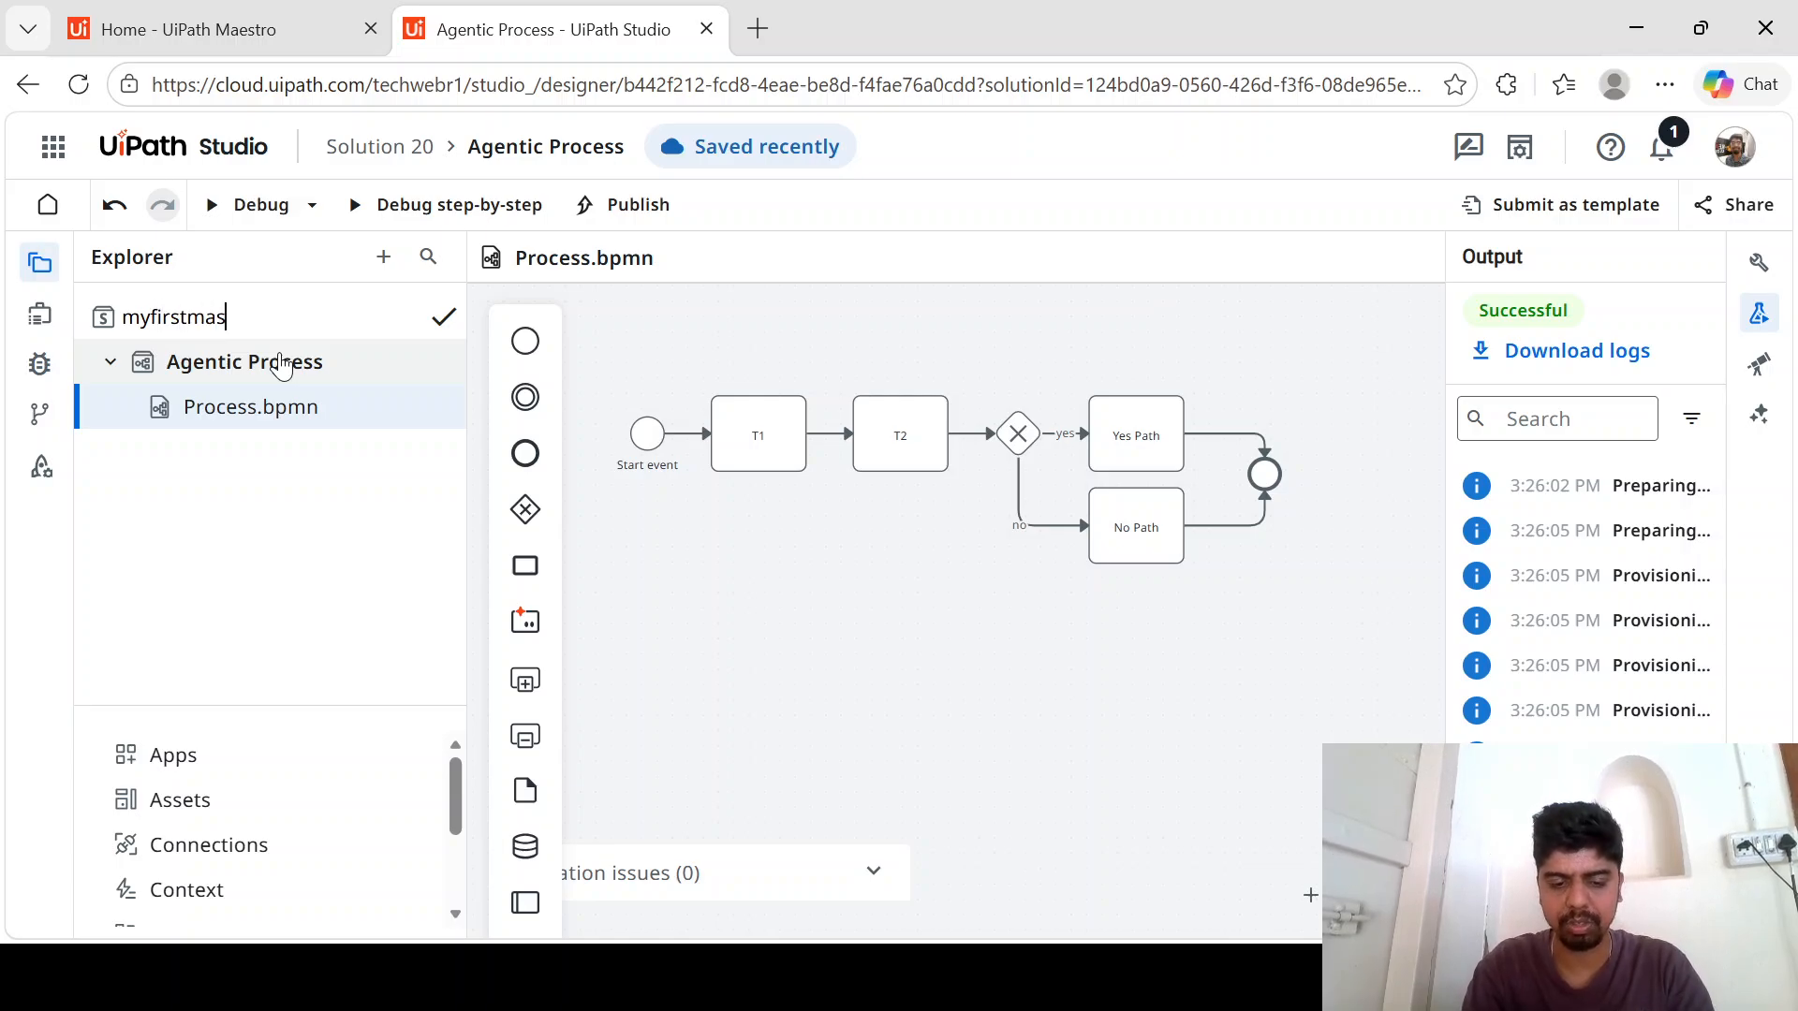
text(tero)
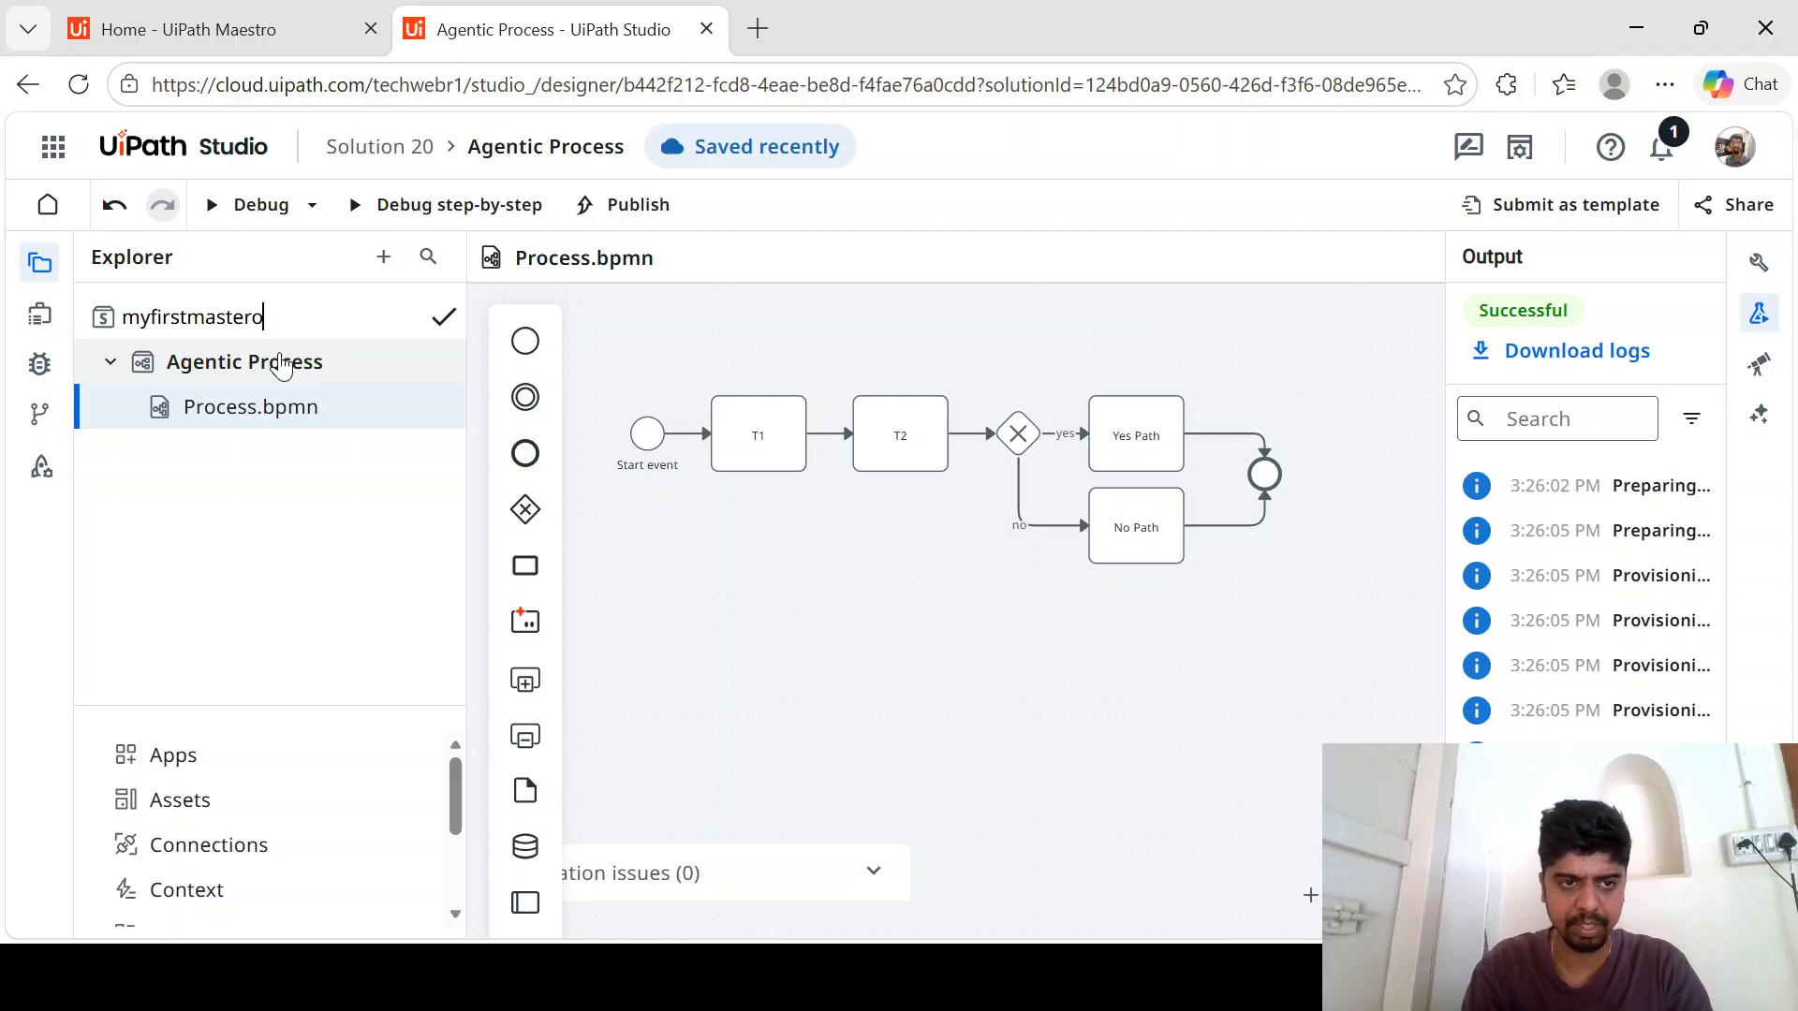
text(workflow)
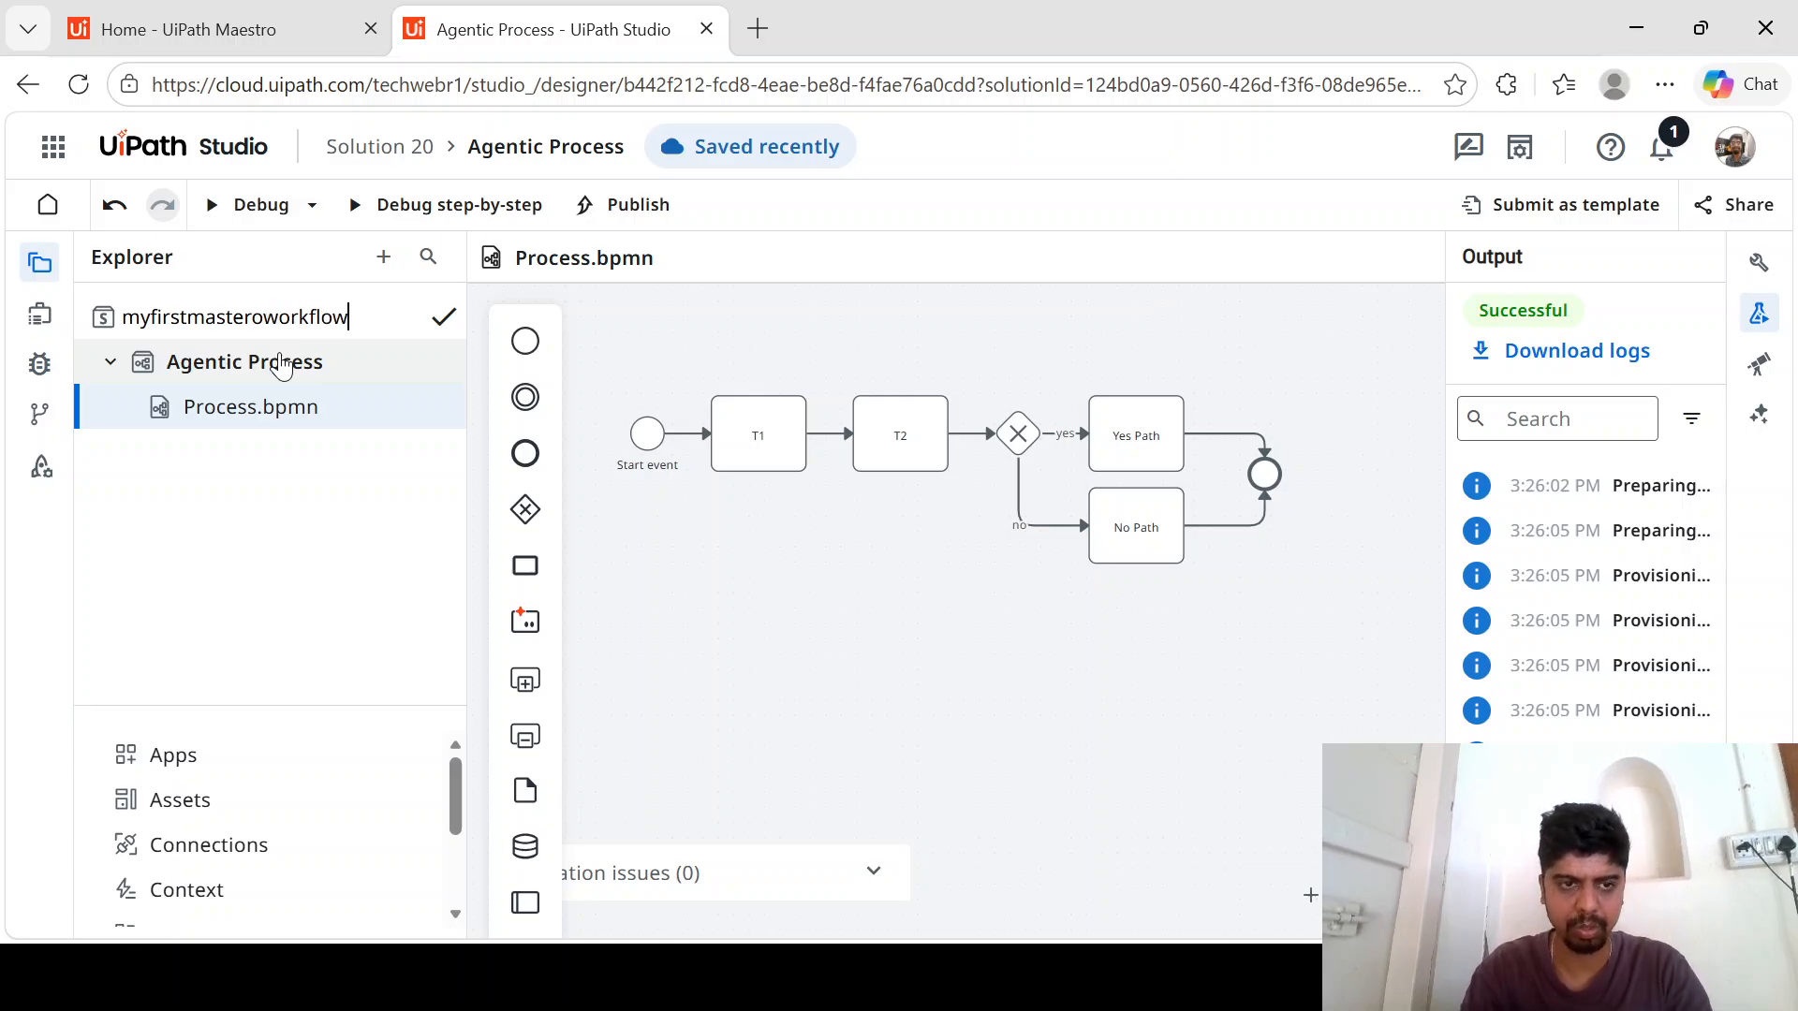
click(444, 317)
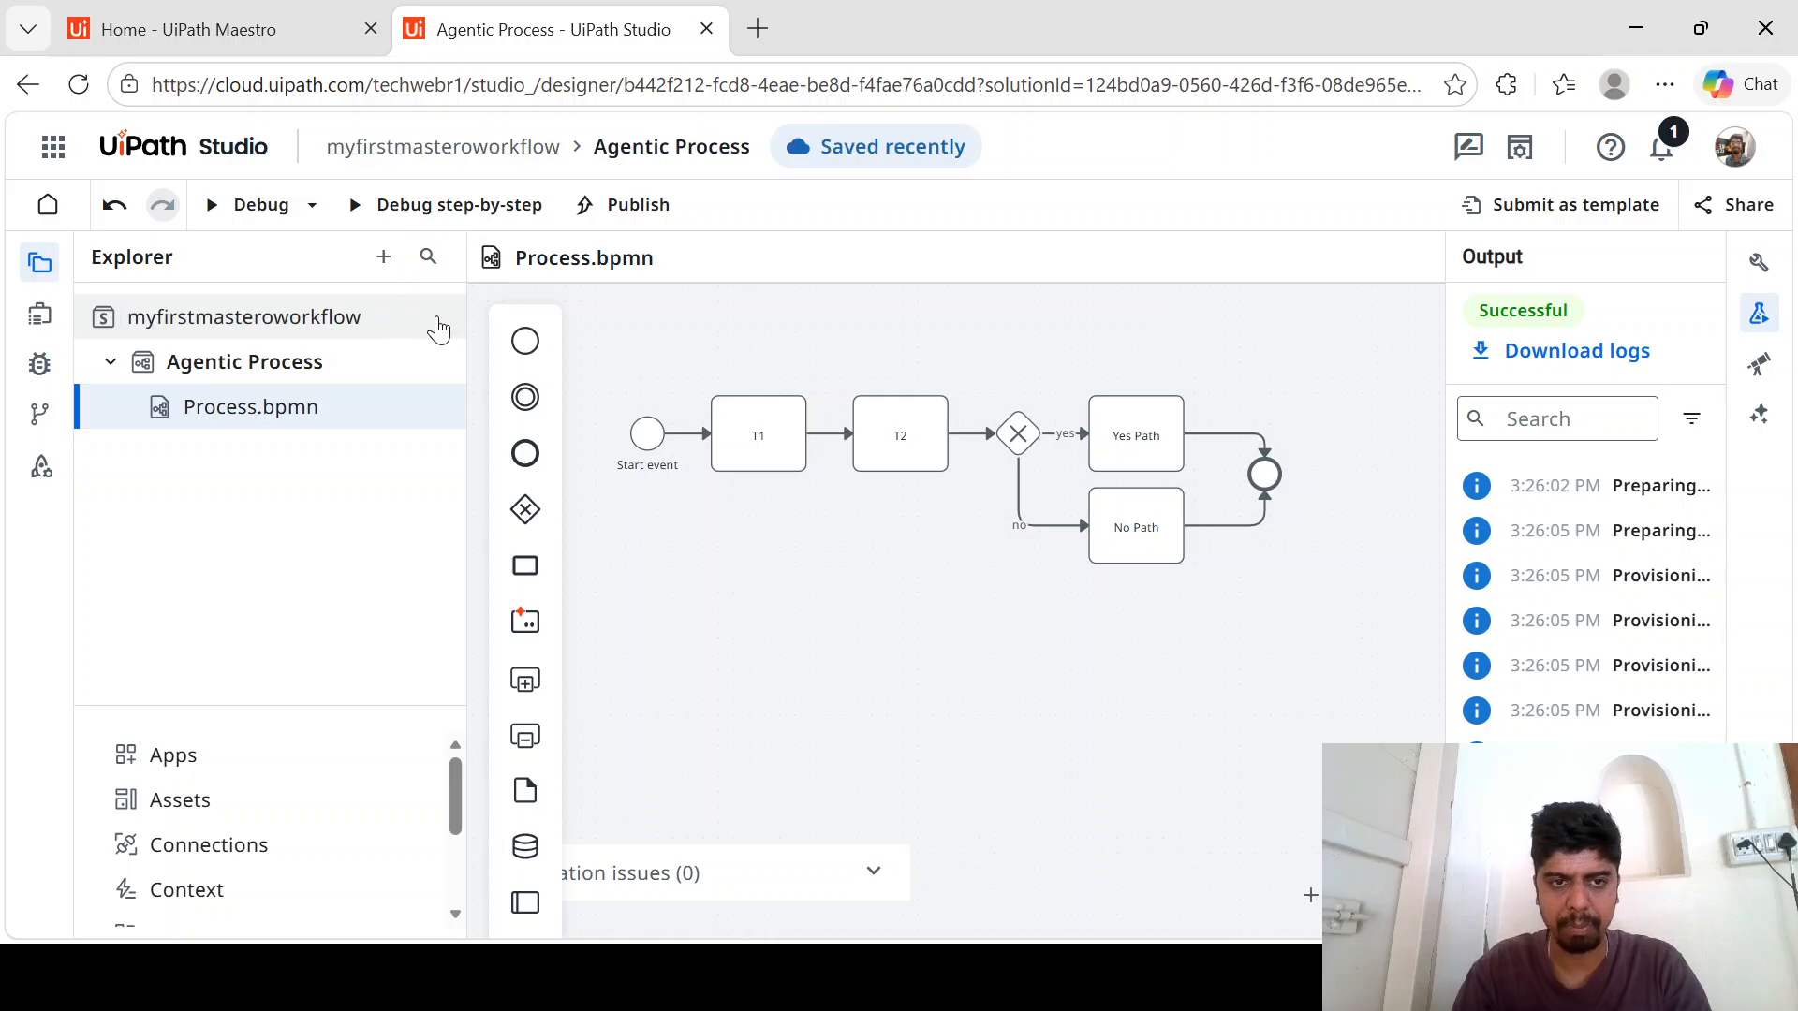
- Publish the myfirstmasteroworkflow solution as shared with version 1.0.1 and open its package in Orchestrator
click(646, 215)
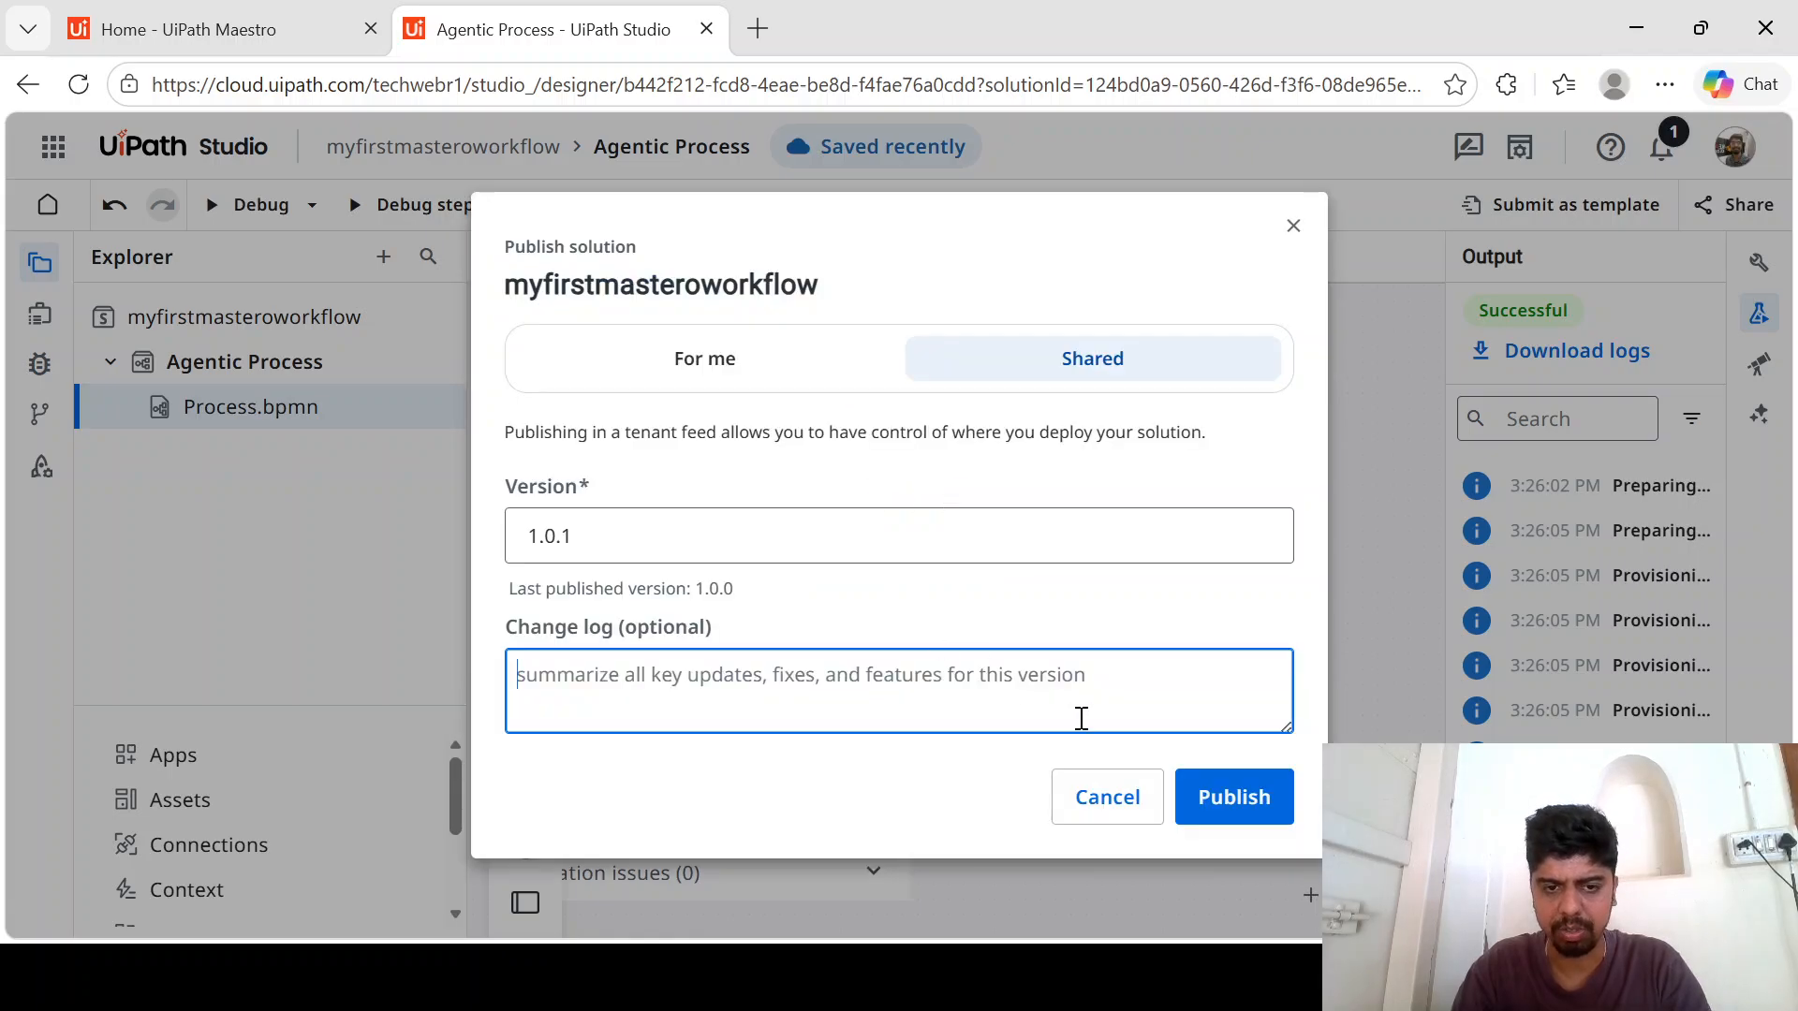
click(1233, 797)
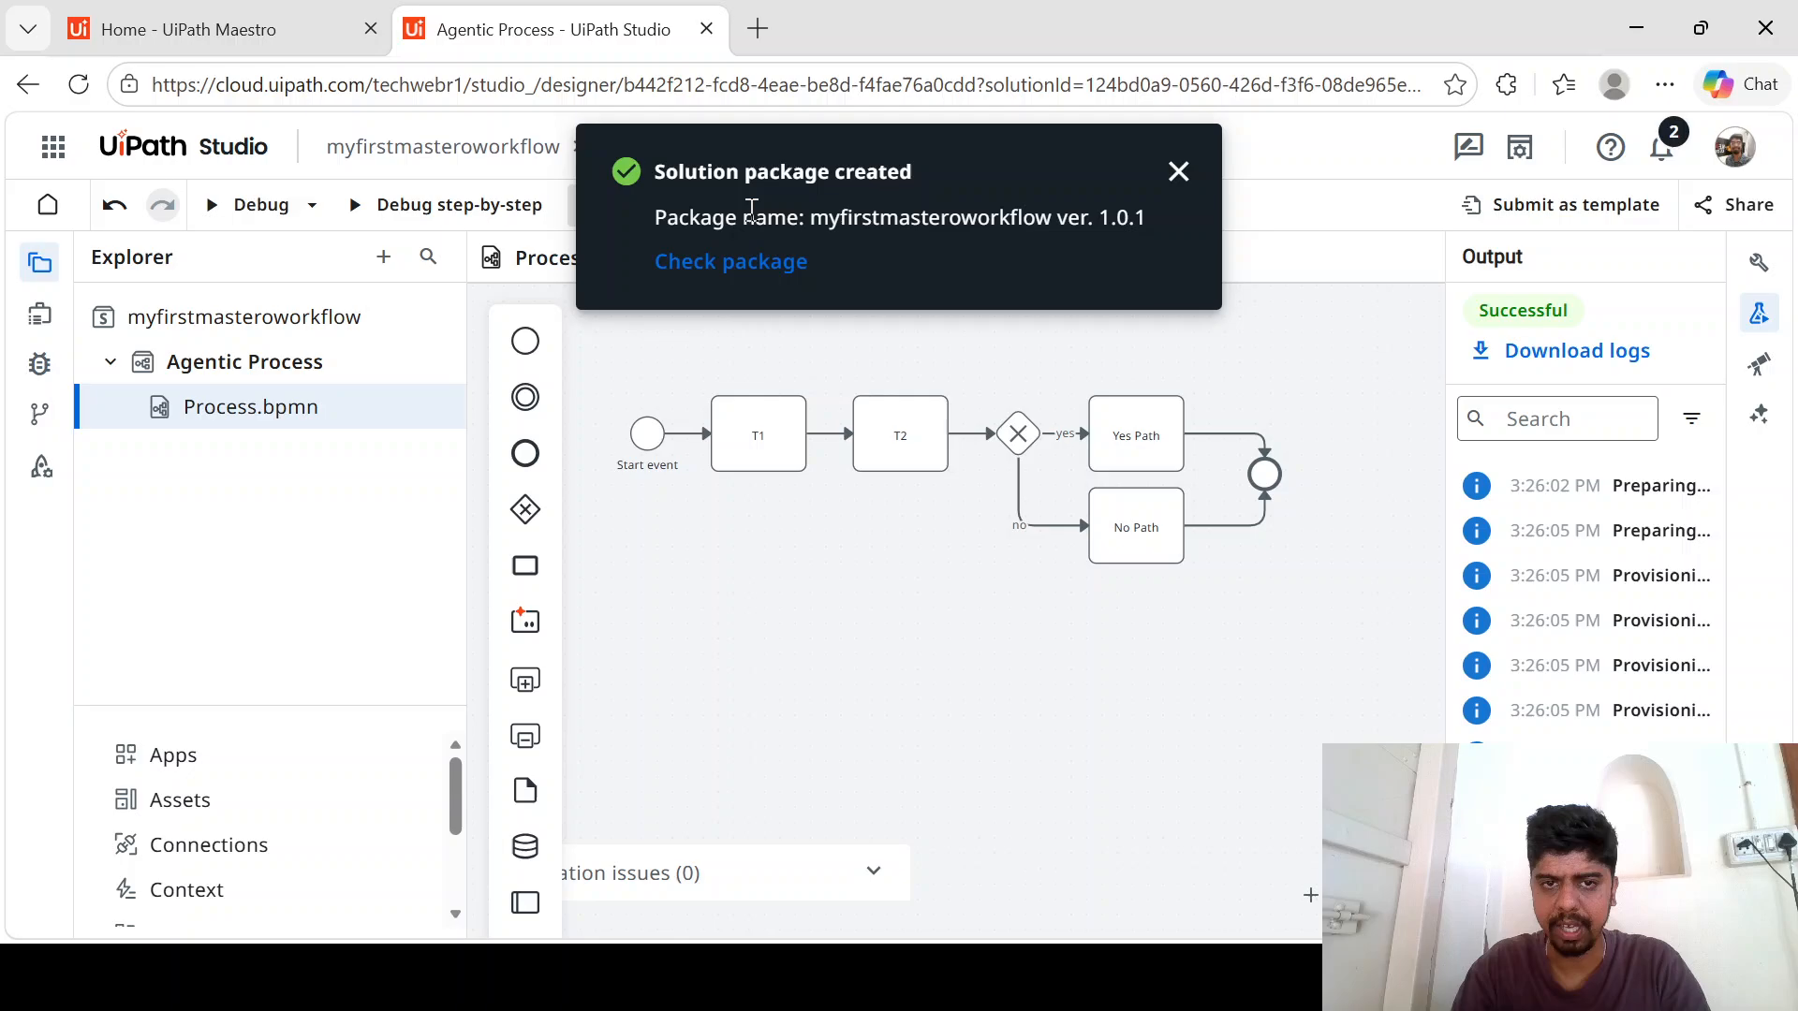
click(802, 265)
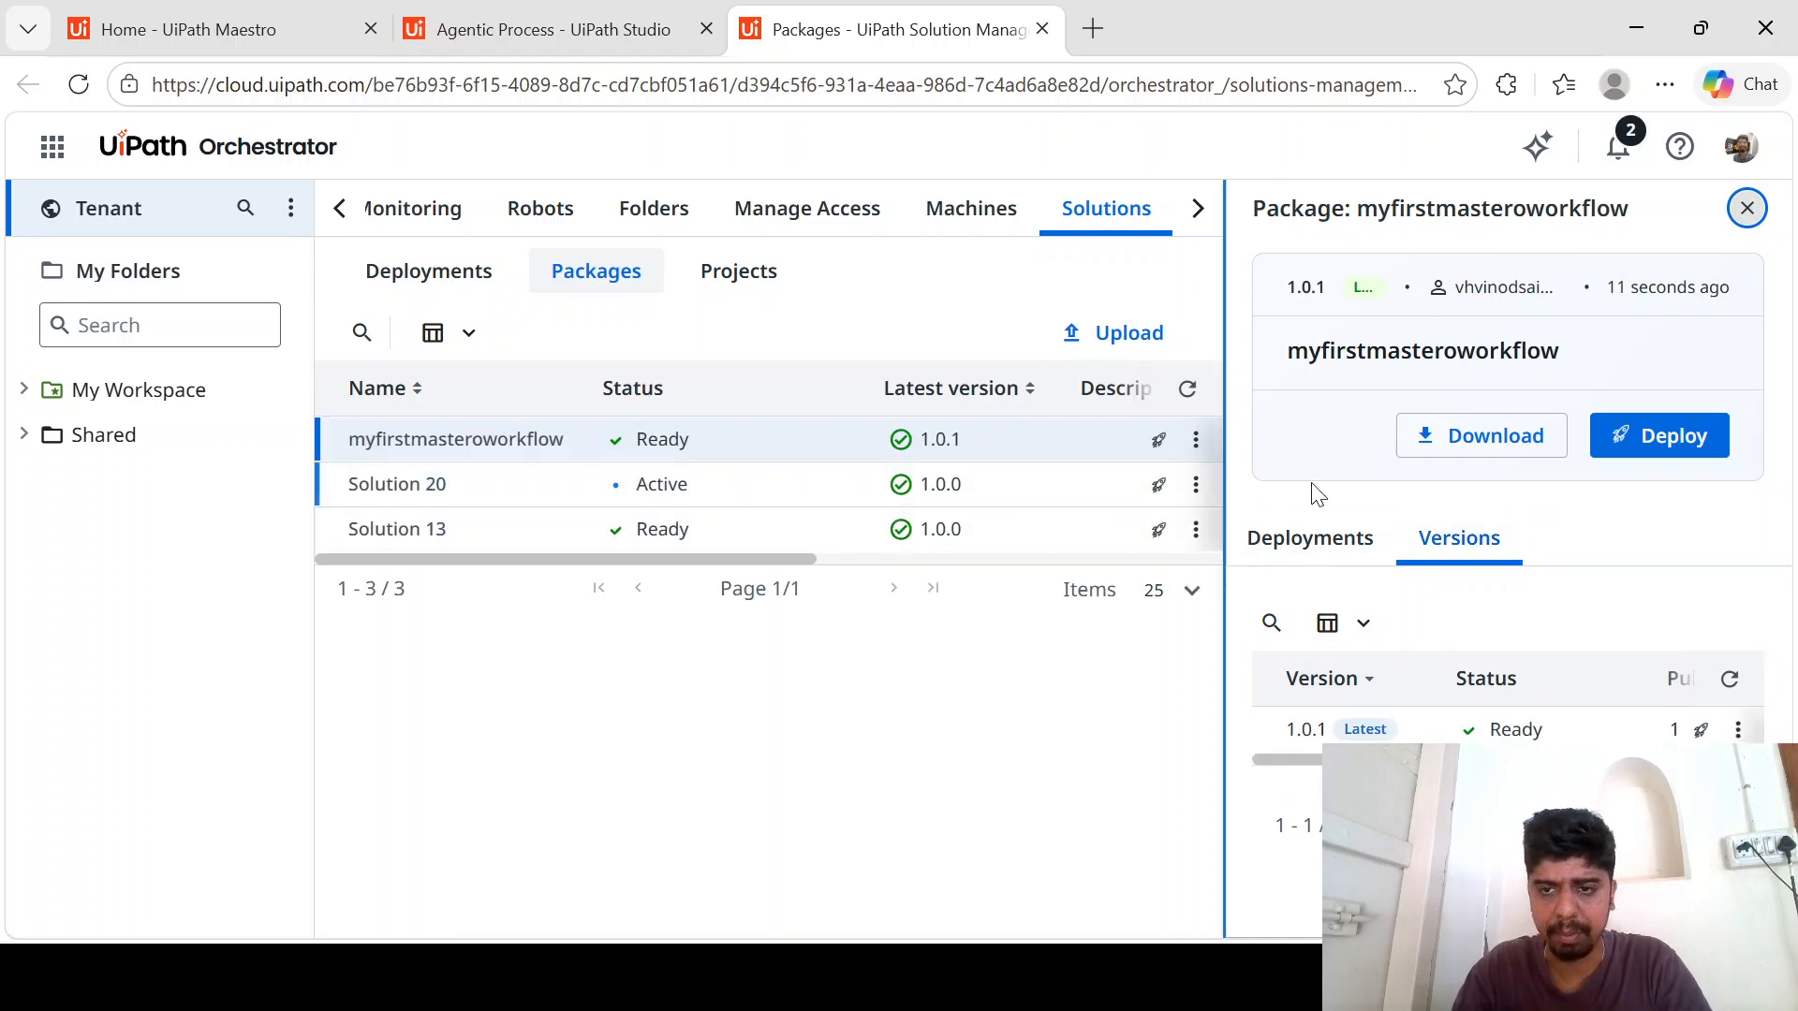
- Deploy version 1.0.1 of the myfirstmasteroworkflow package with Shared as the location
click(1664, 448)
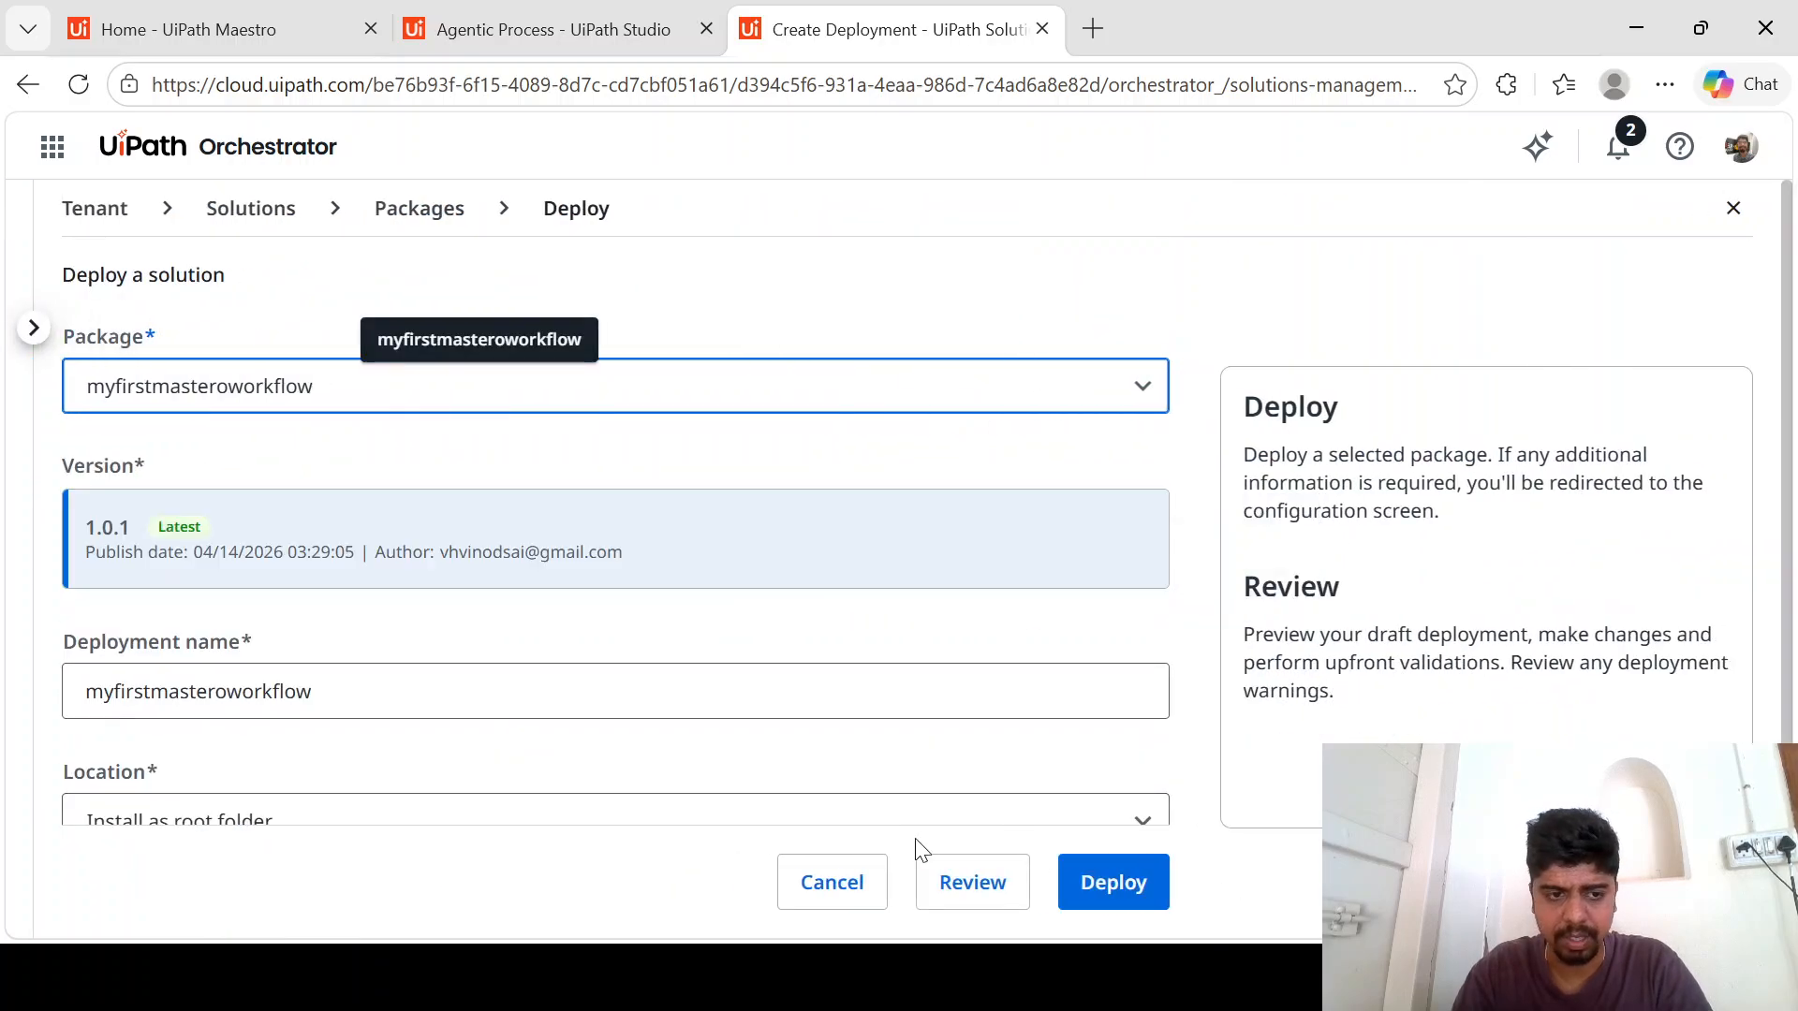
scroll(783, 783, down, 2)
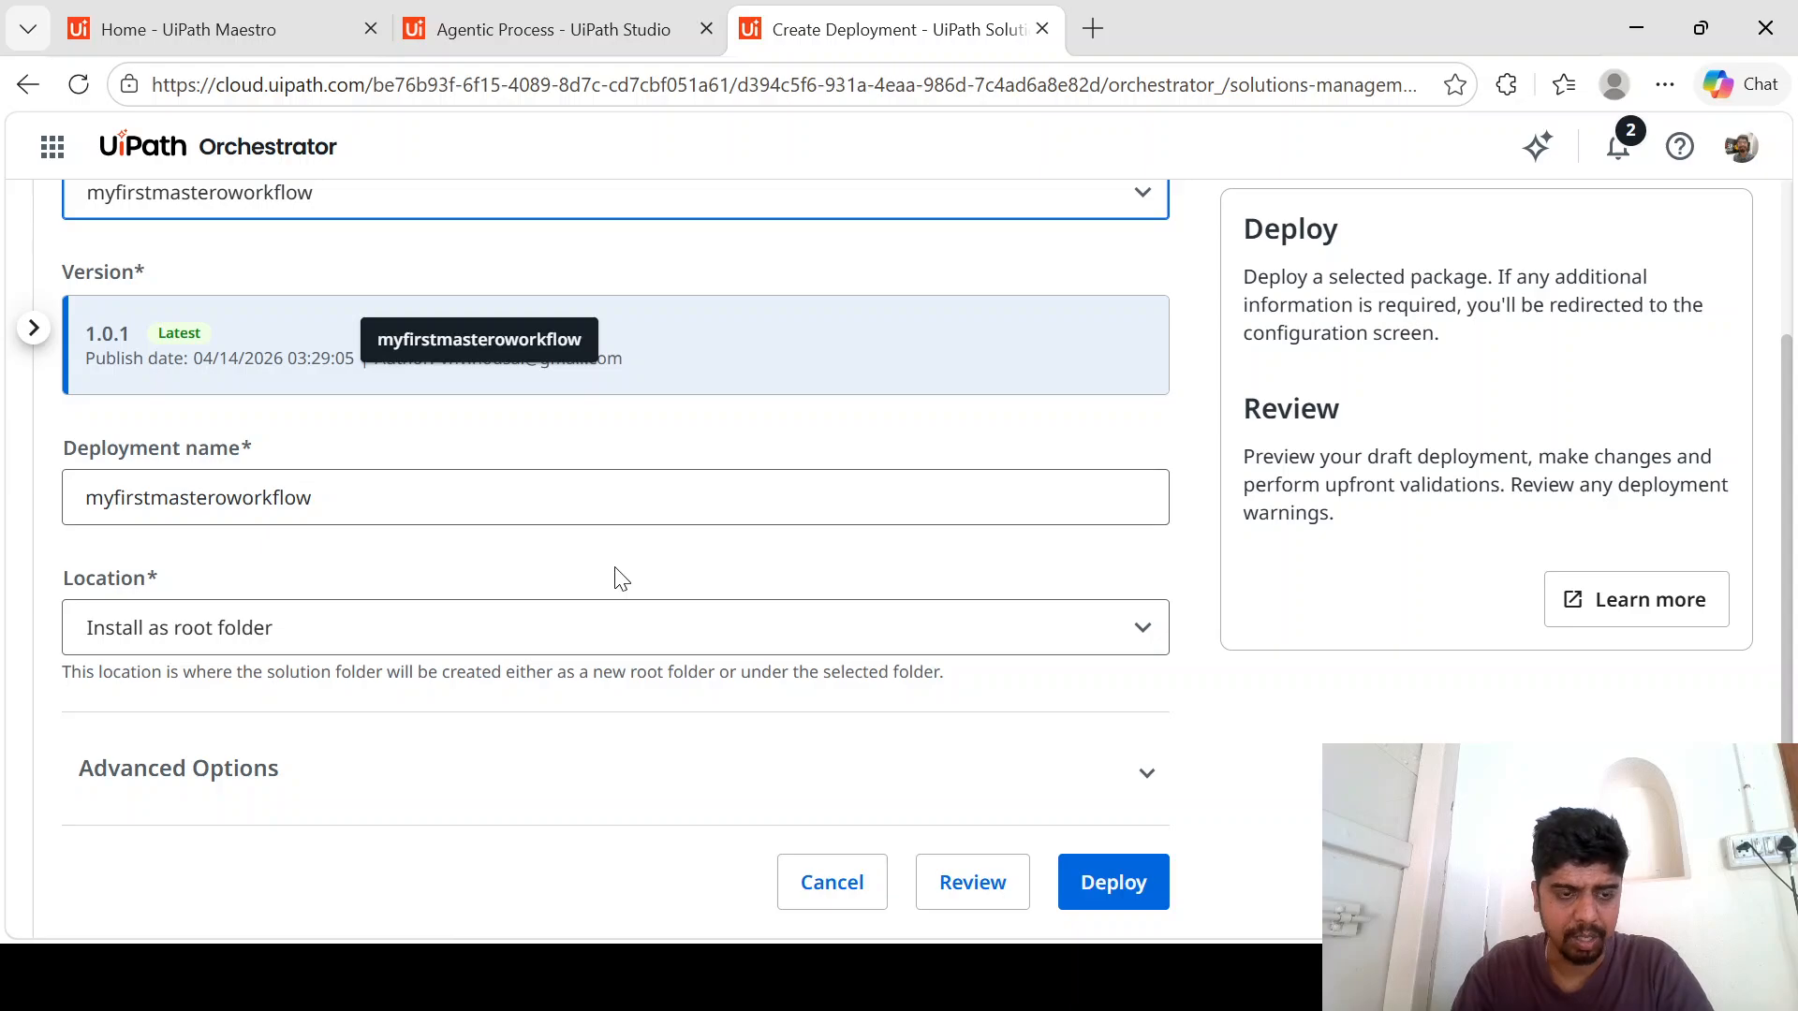
click(816, 634)
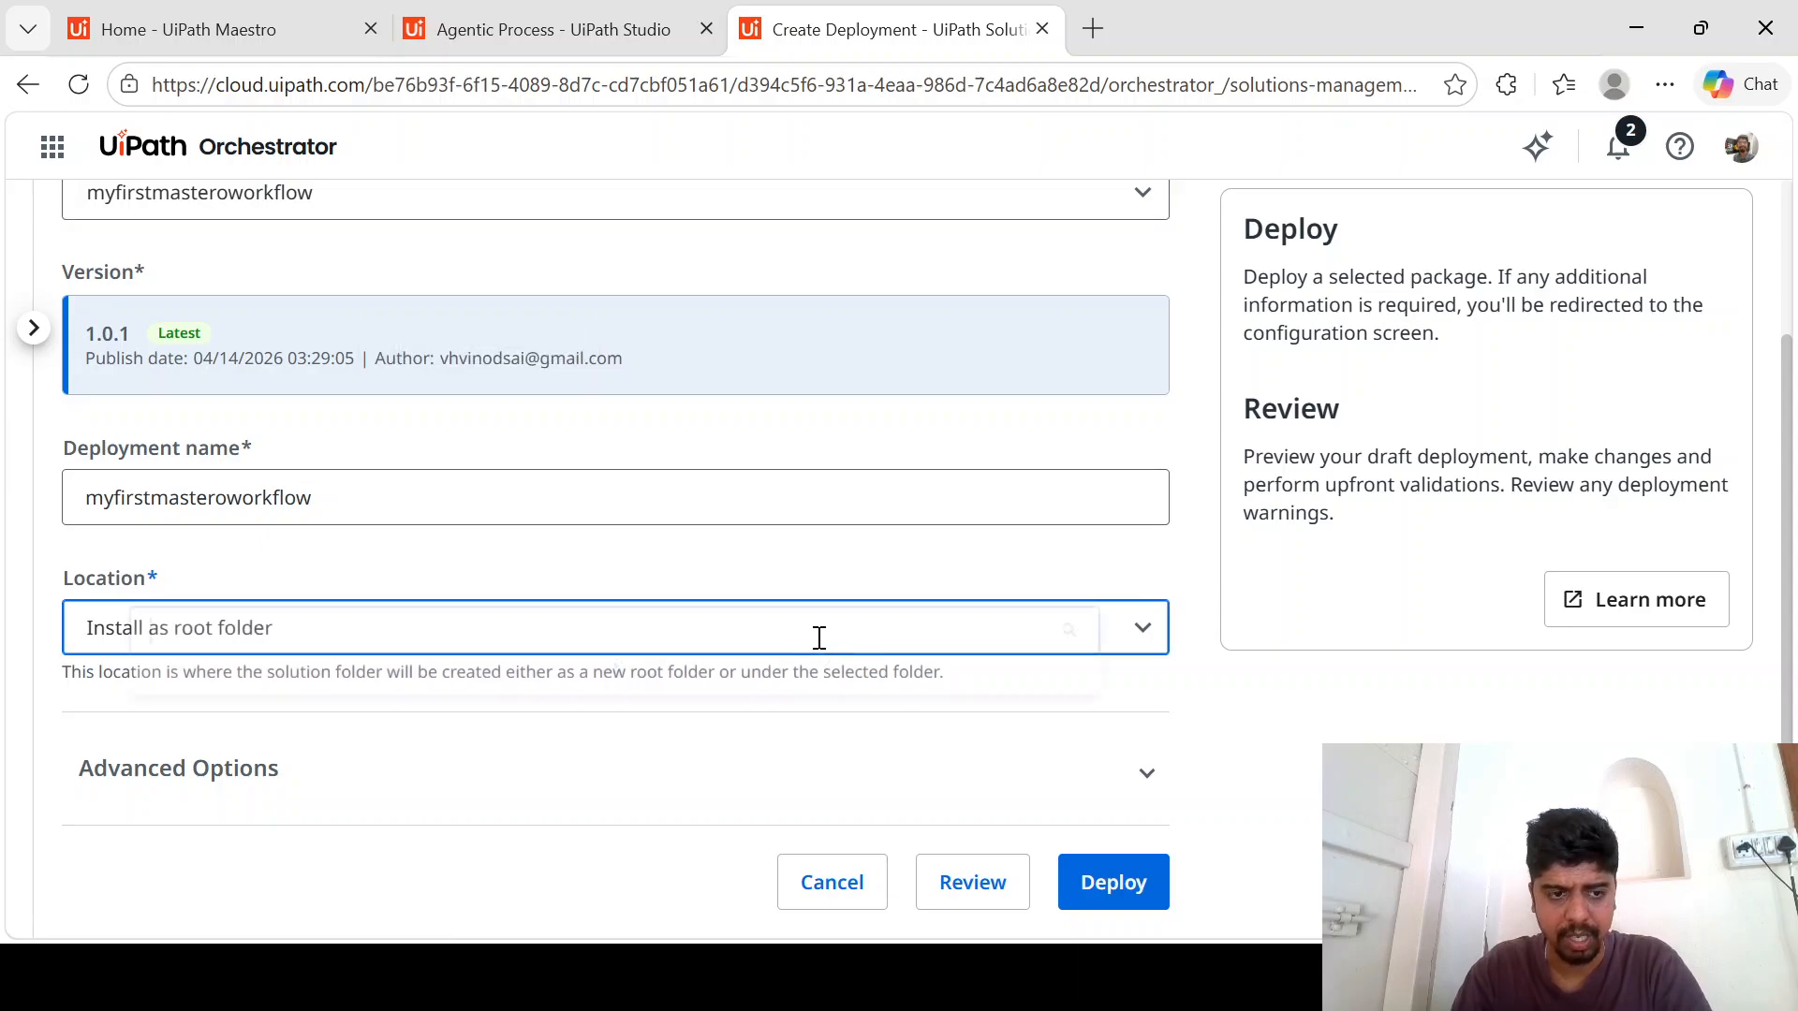
click(509, 730)
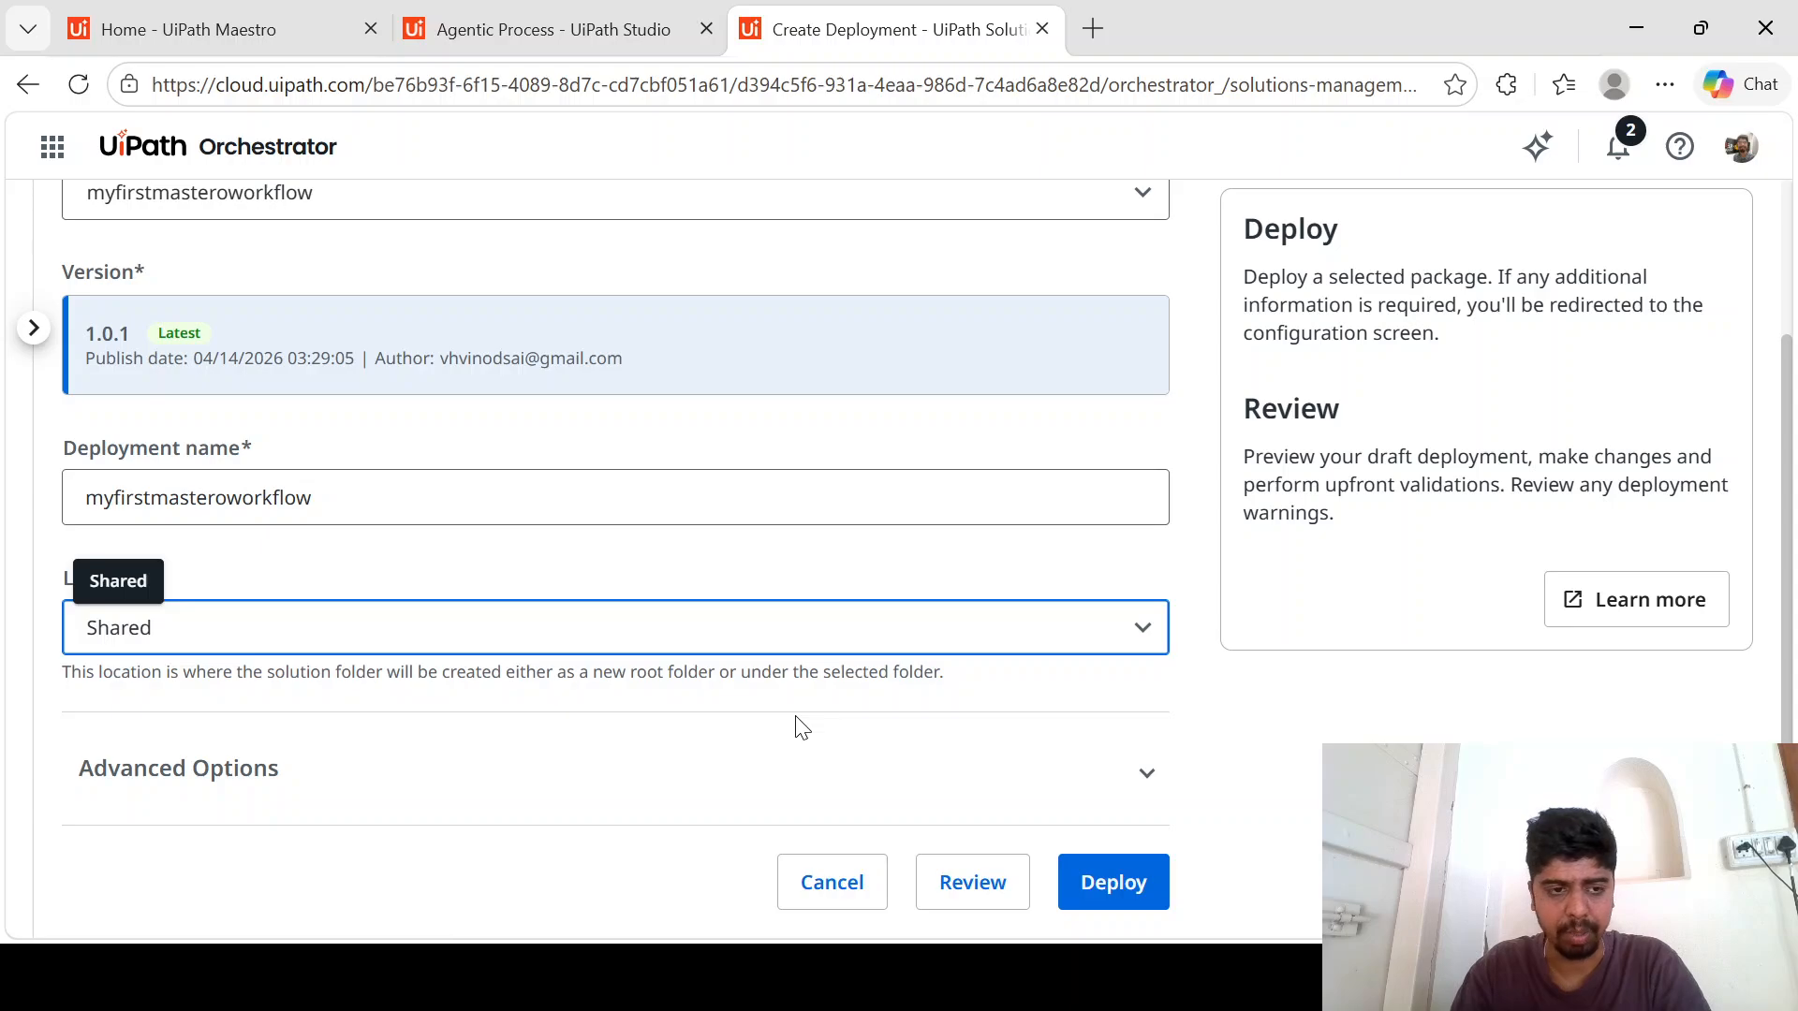
click(1086, 880)
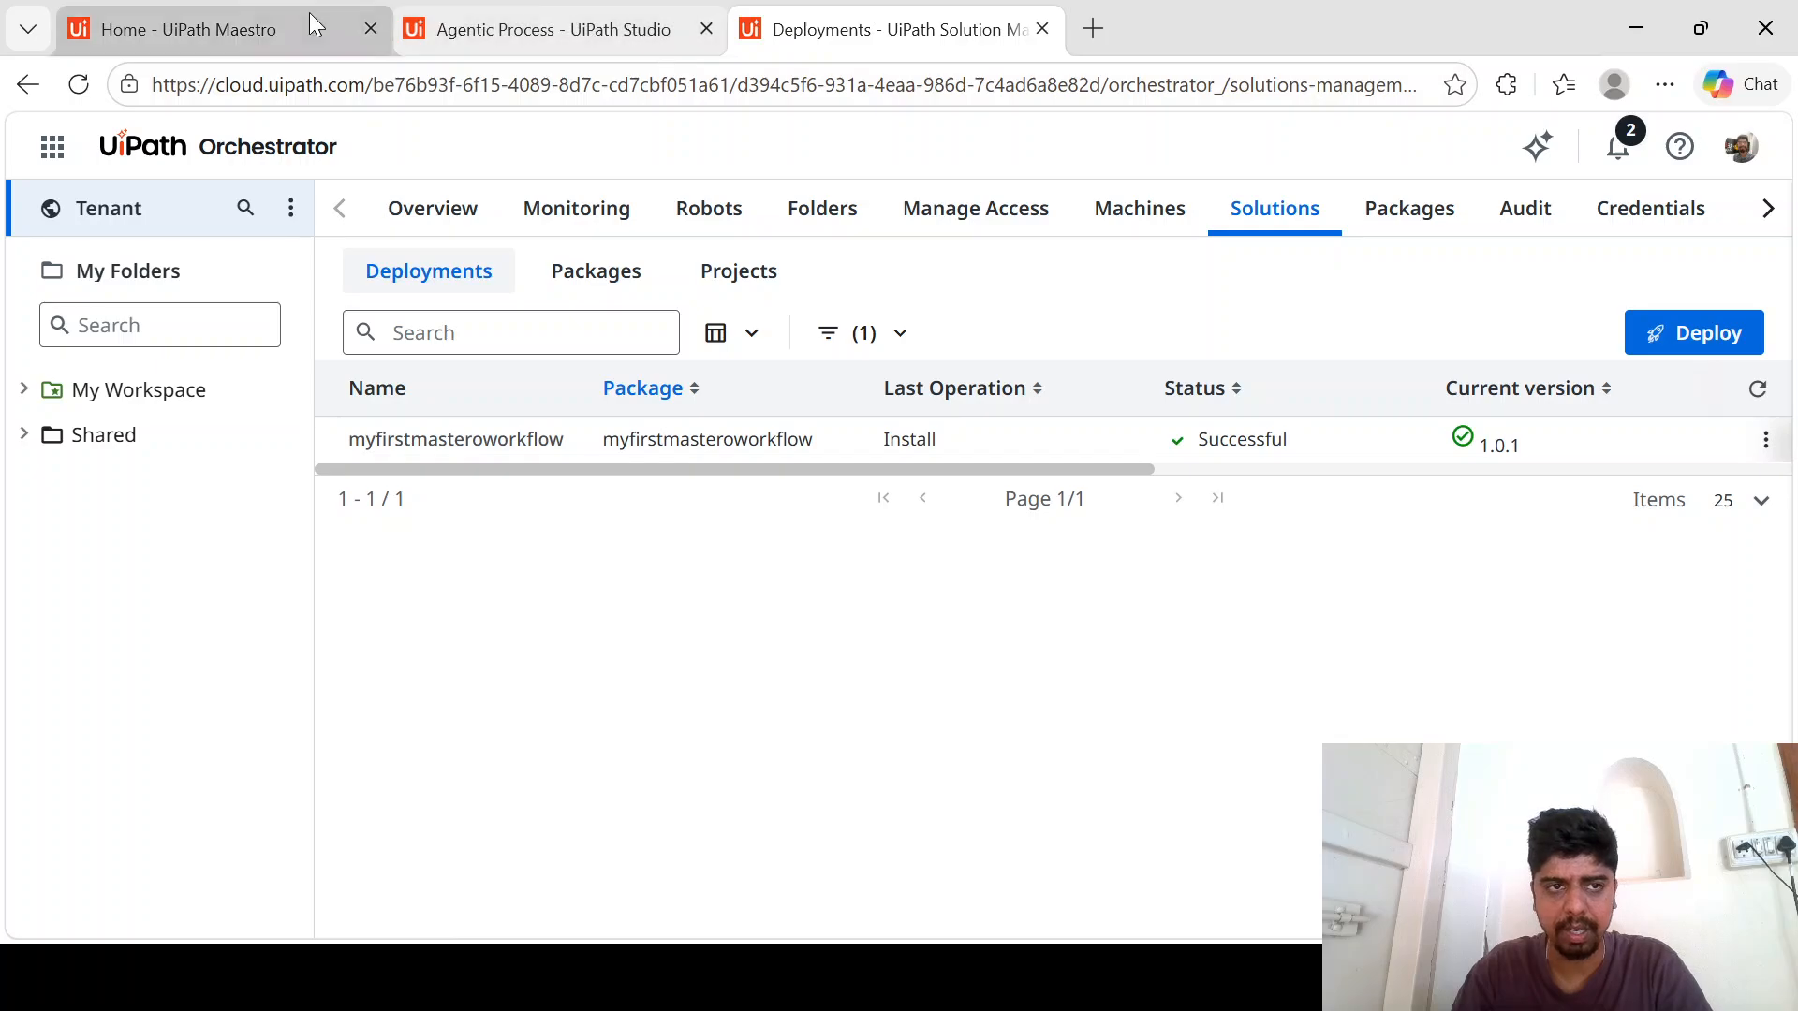
- Go from Maestro to Orchestrator and open the list of processes in the Shared folder
click(259, 19)
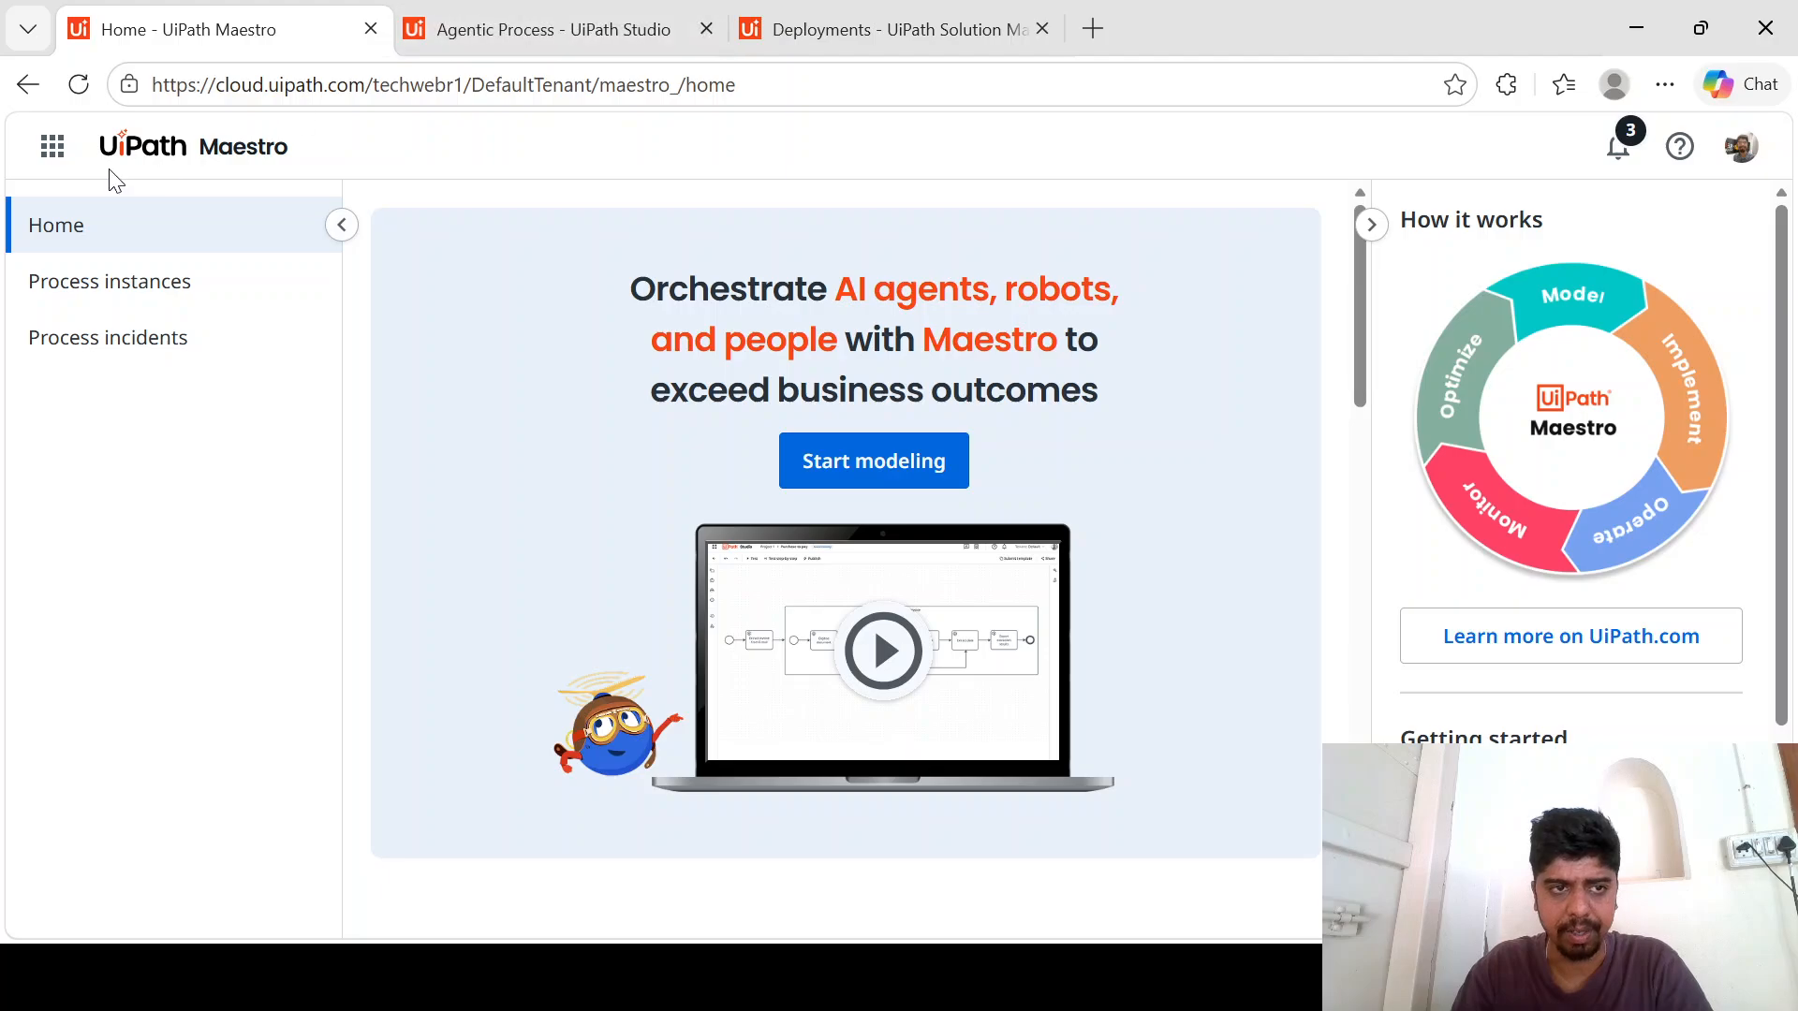
click(53, 147)
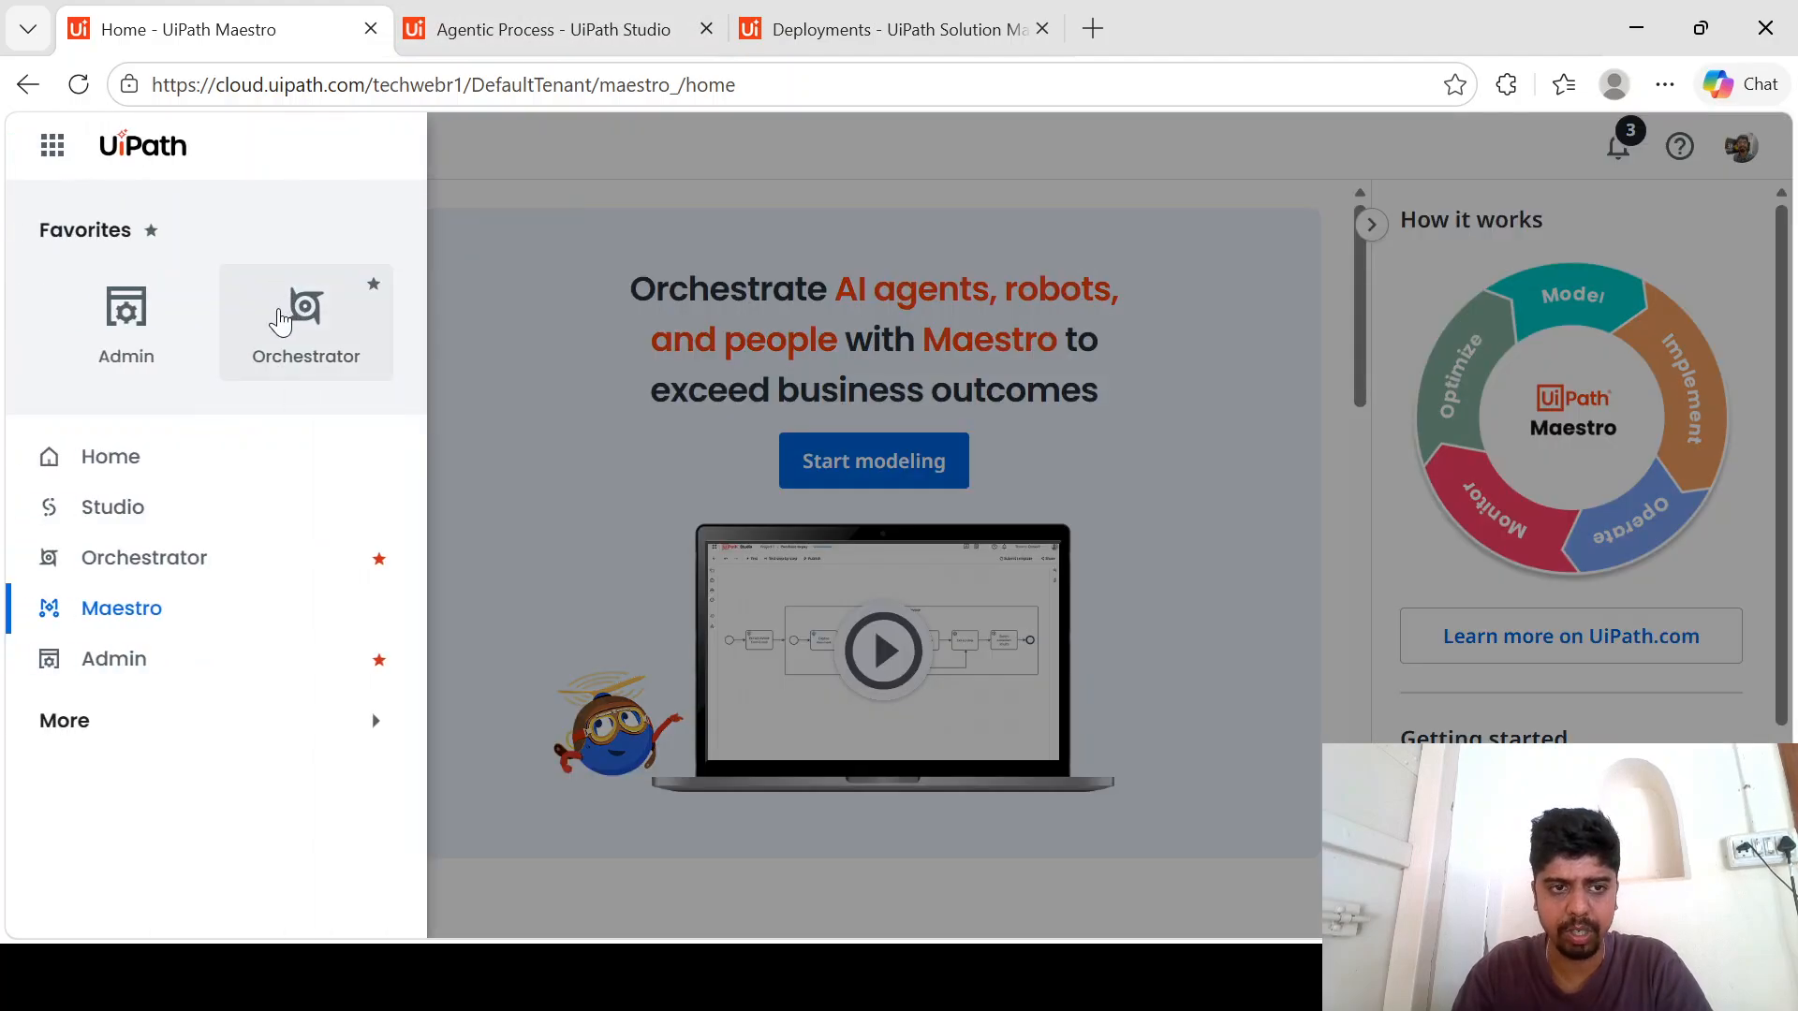
click(394, 361)
click(530, 23)
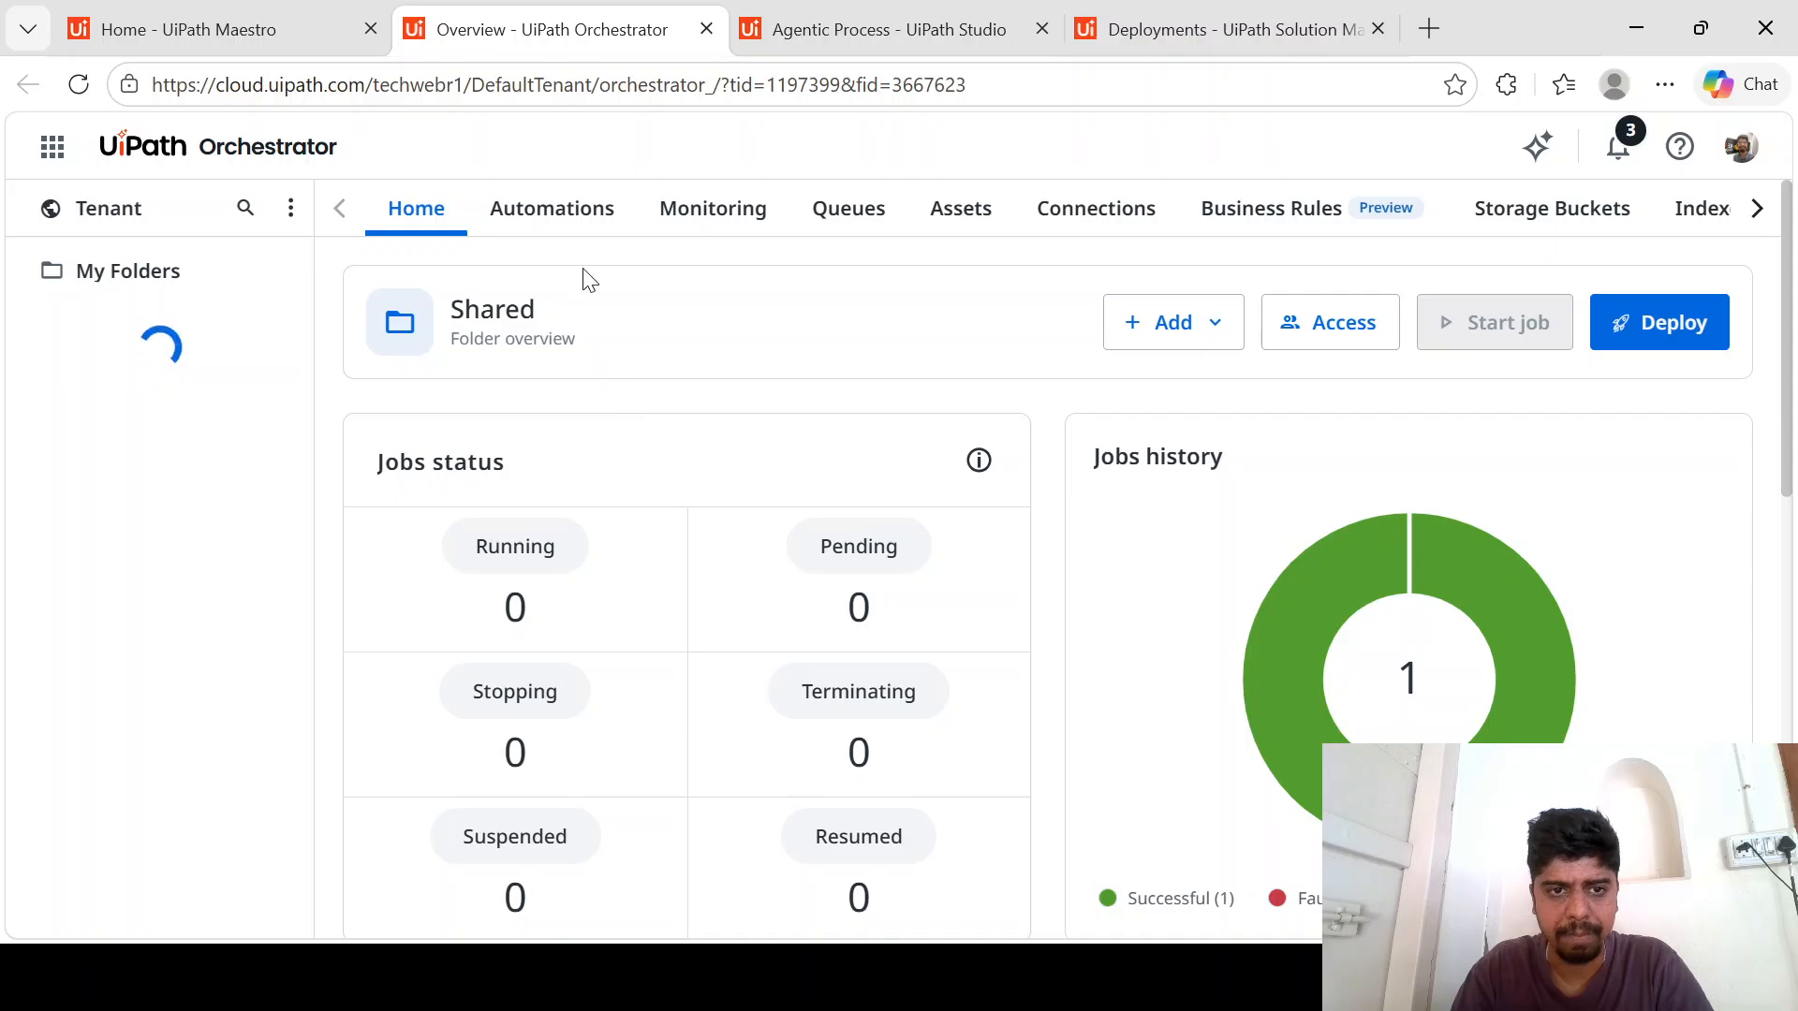
click(571, 217)
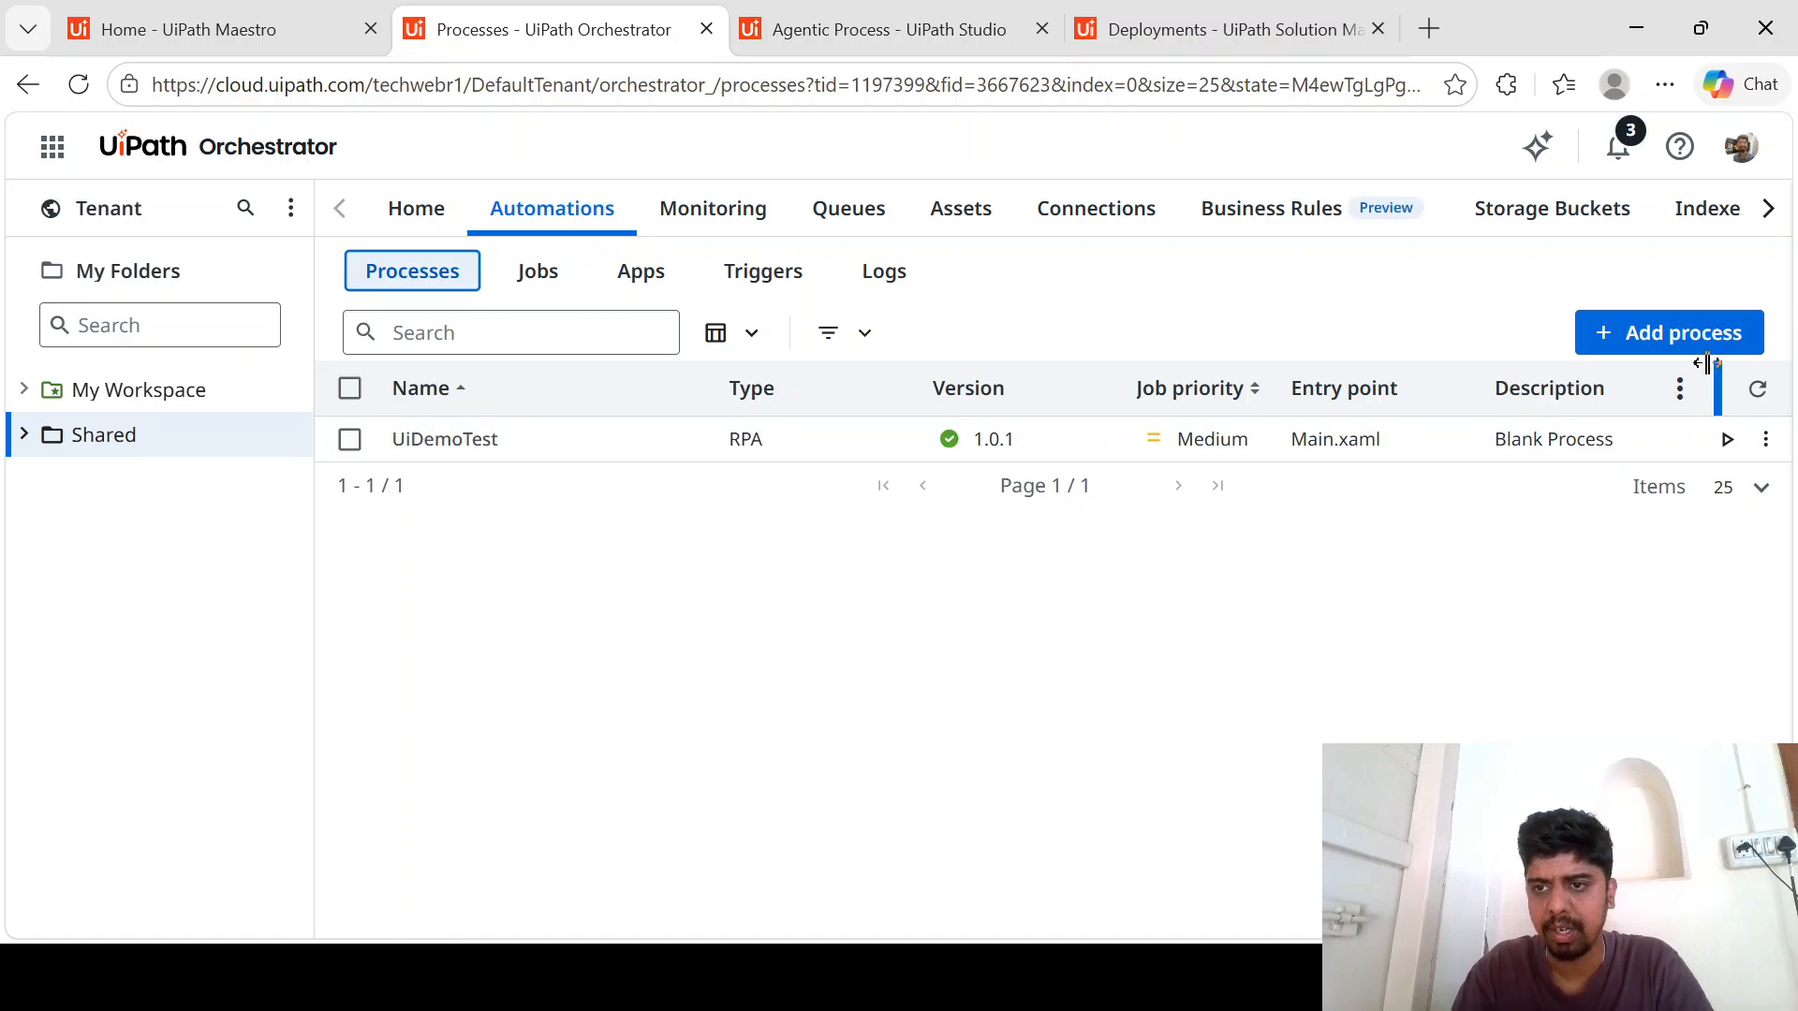
- Add a process to the Shared folder from myfirstmasteroworkflow.agentic.Agentic.Process version 1.0.1, accepting its new tags and keeping the default settings
click(1716, 345)
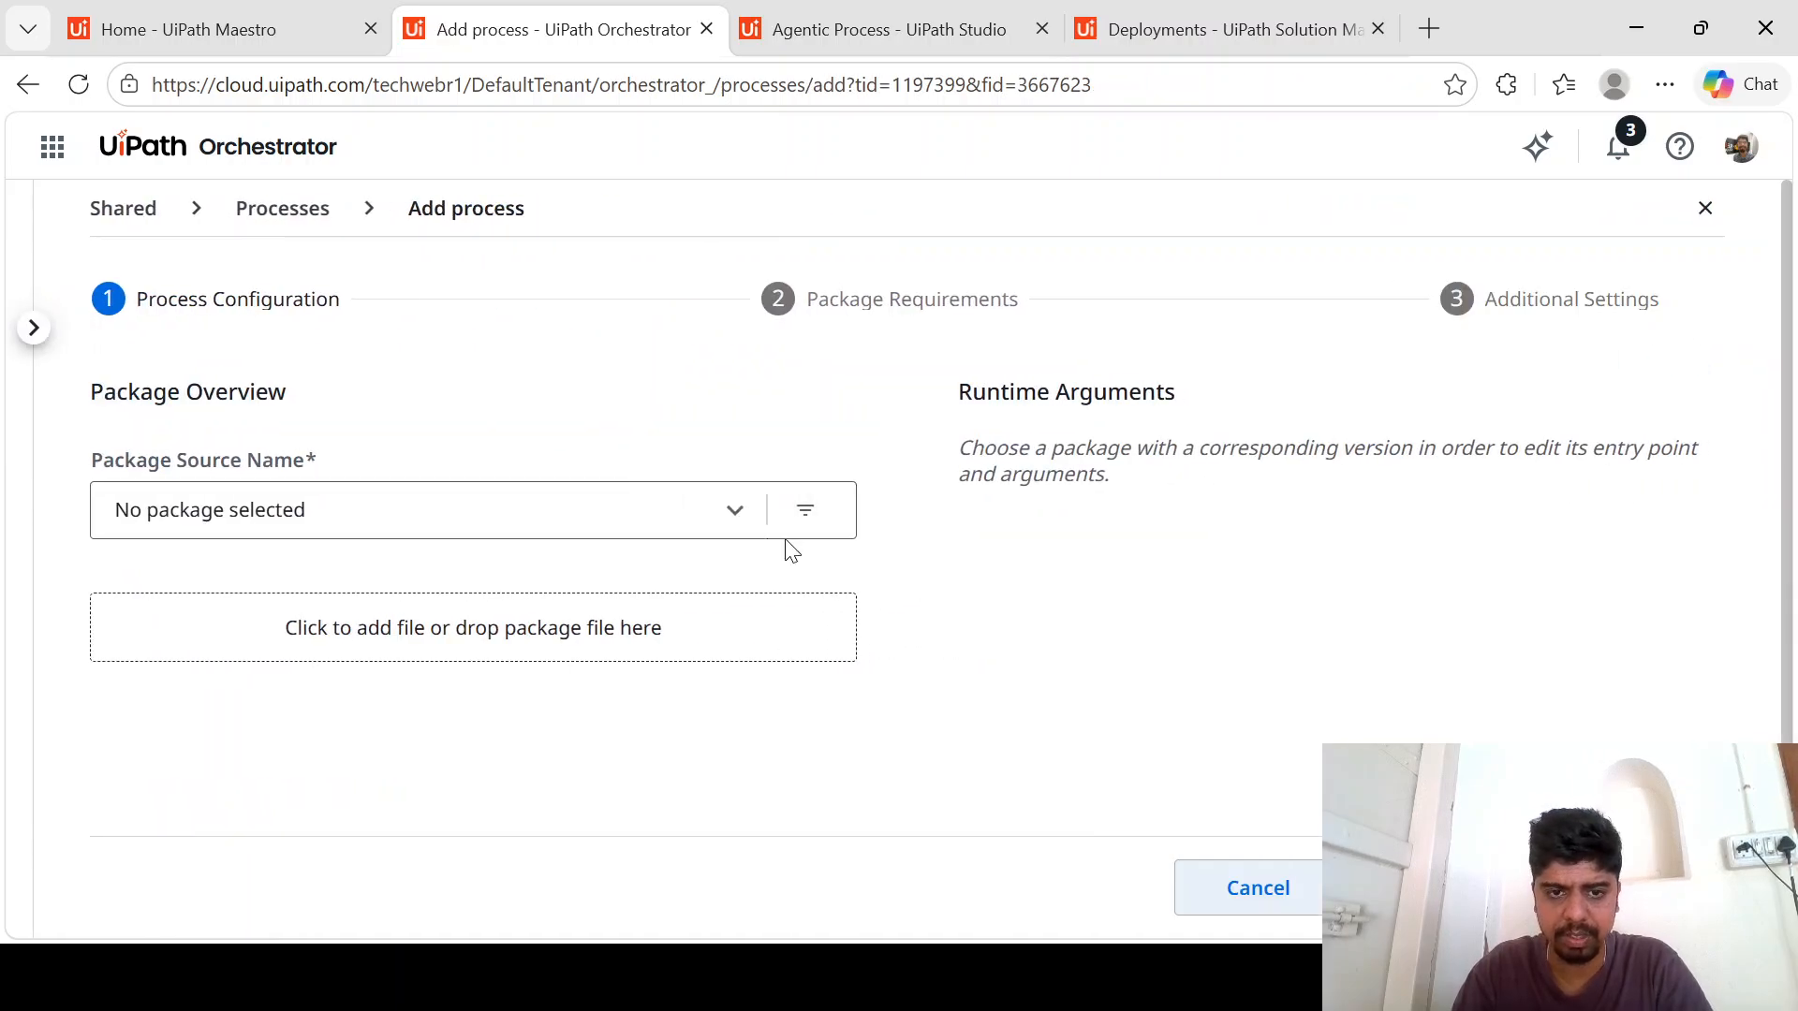
click(733, 526)
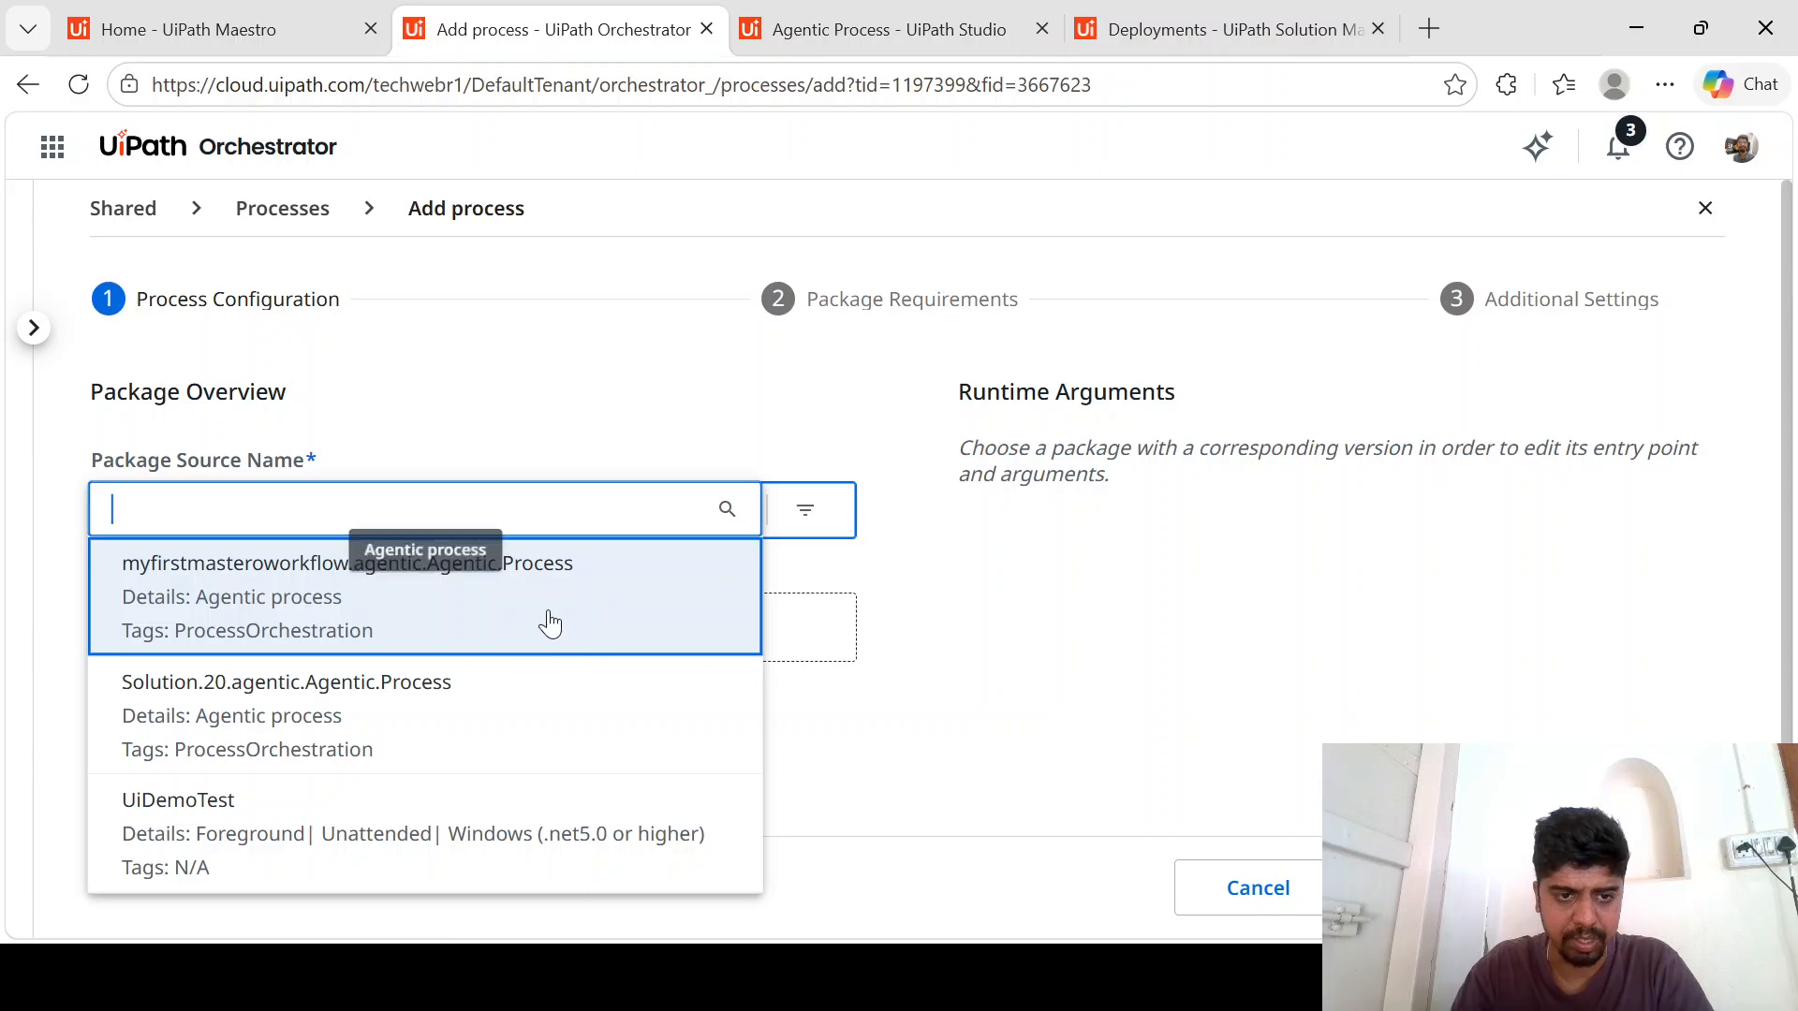
click(289, 623)
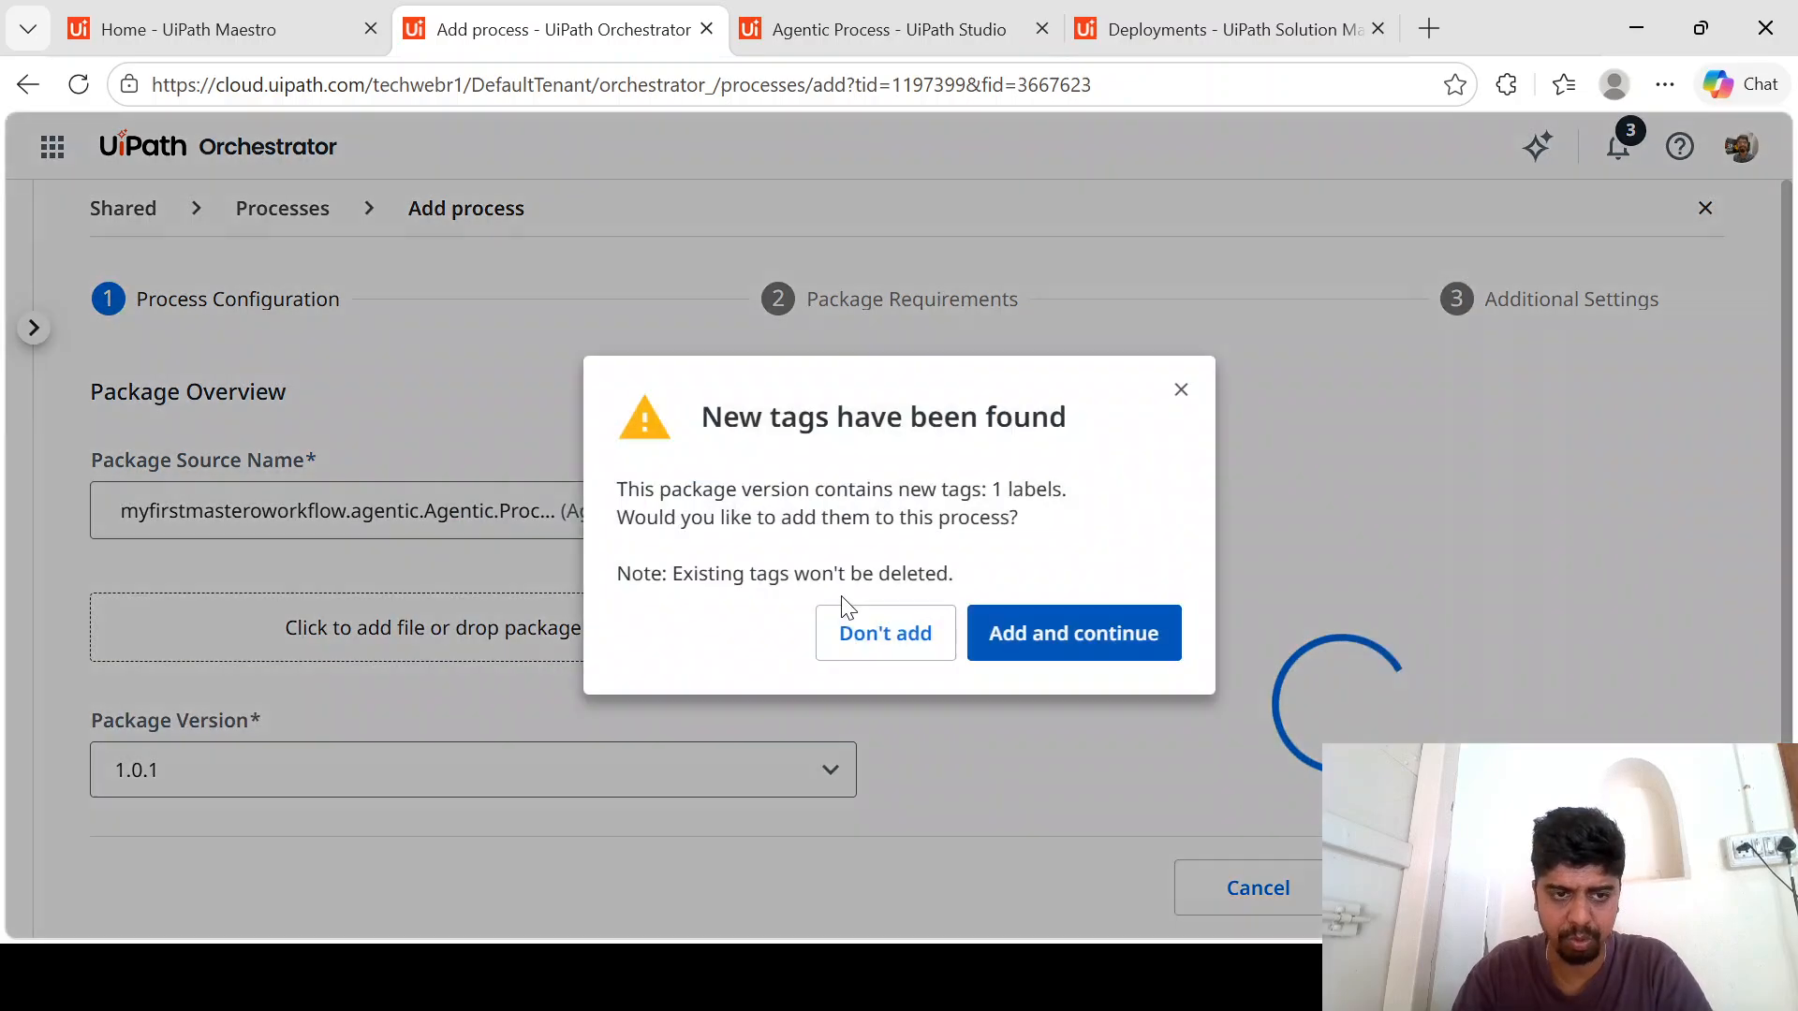
click(1070, 642)
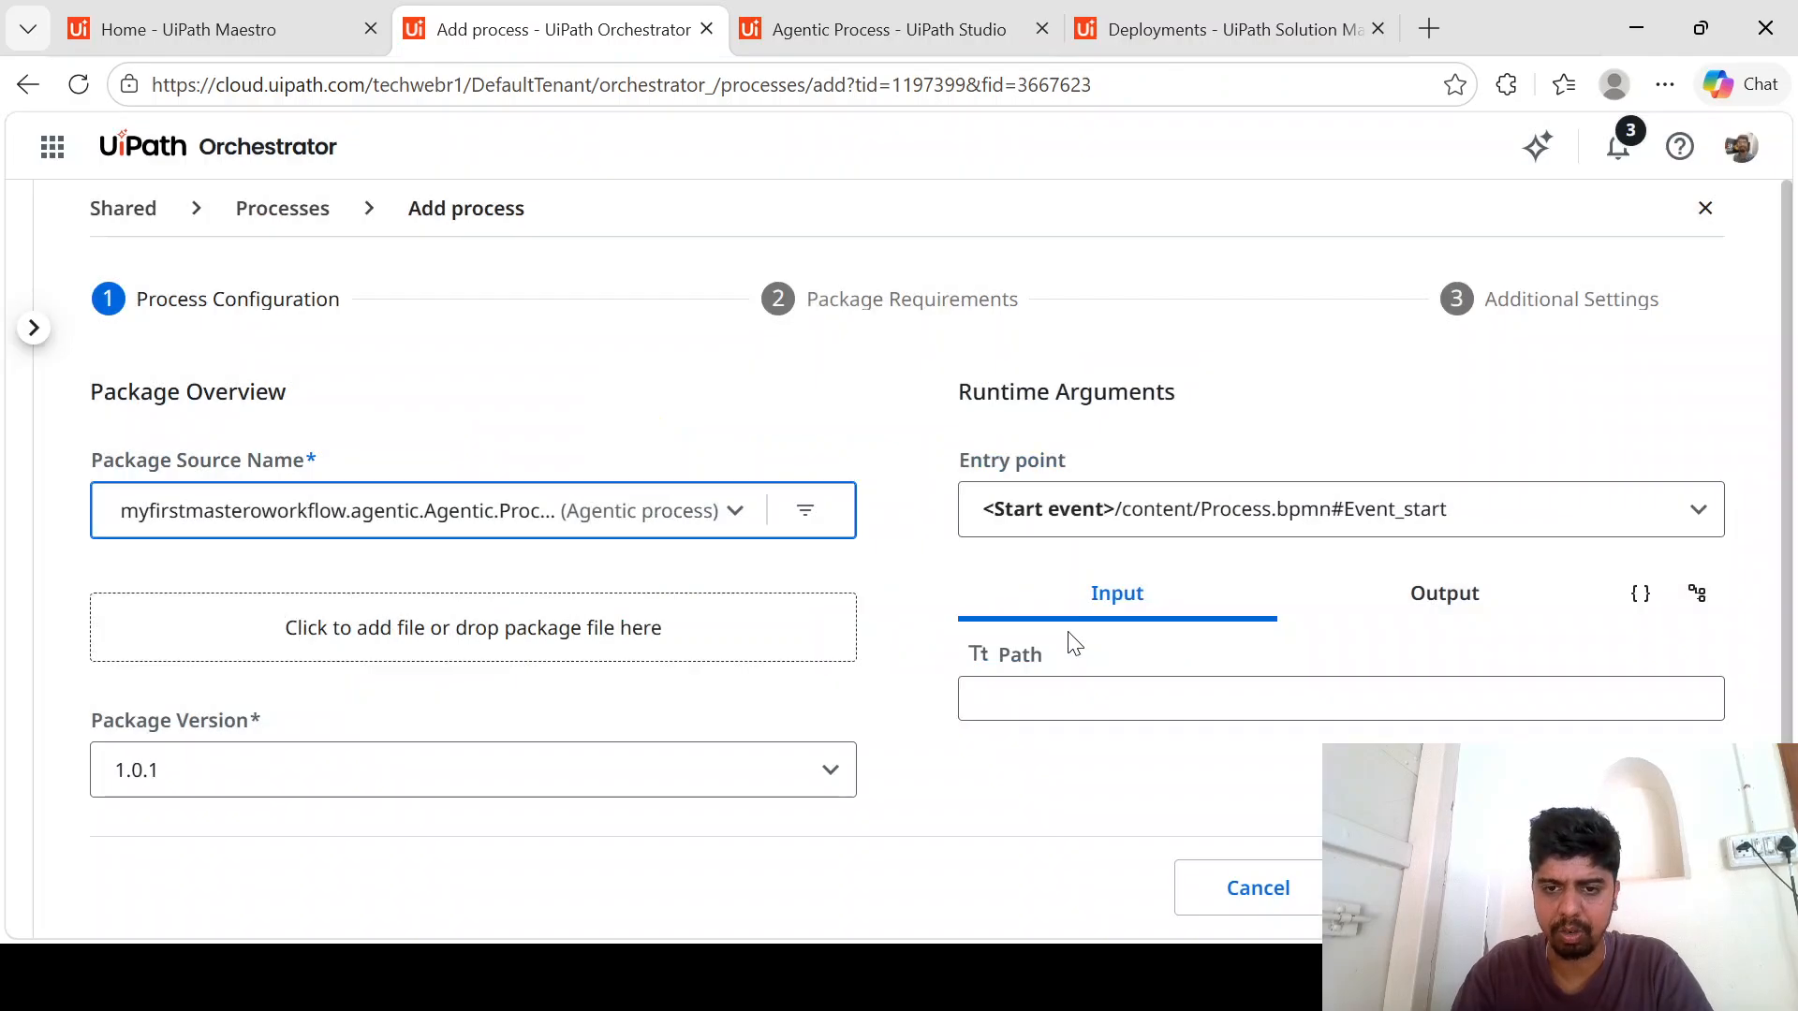
click(1450, 888)
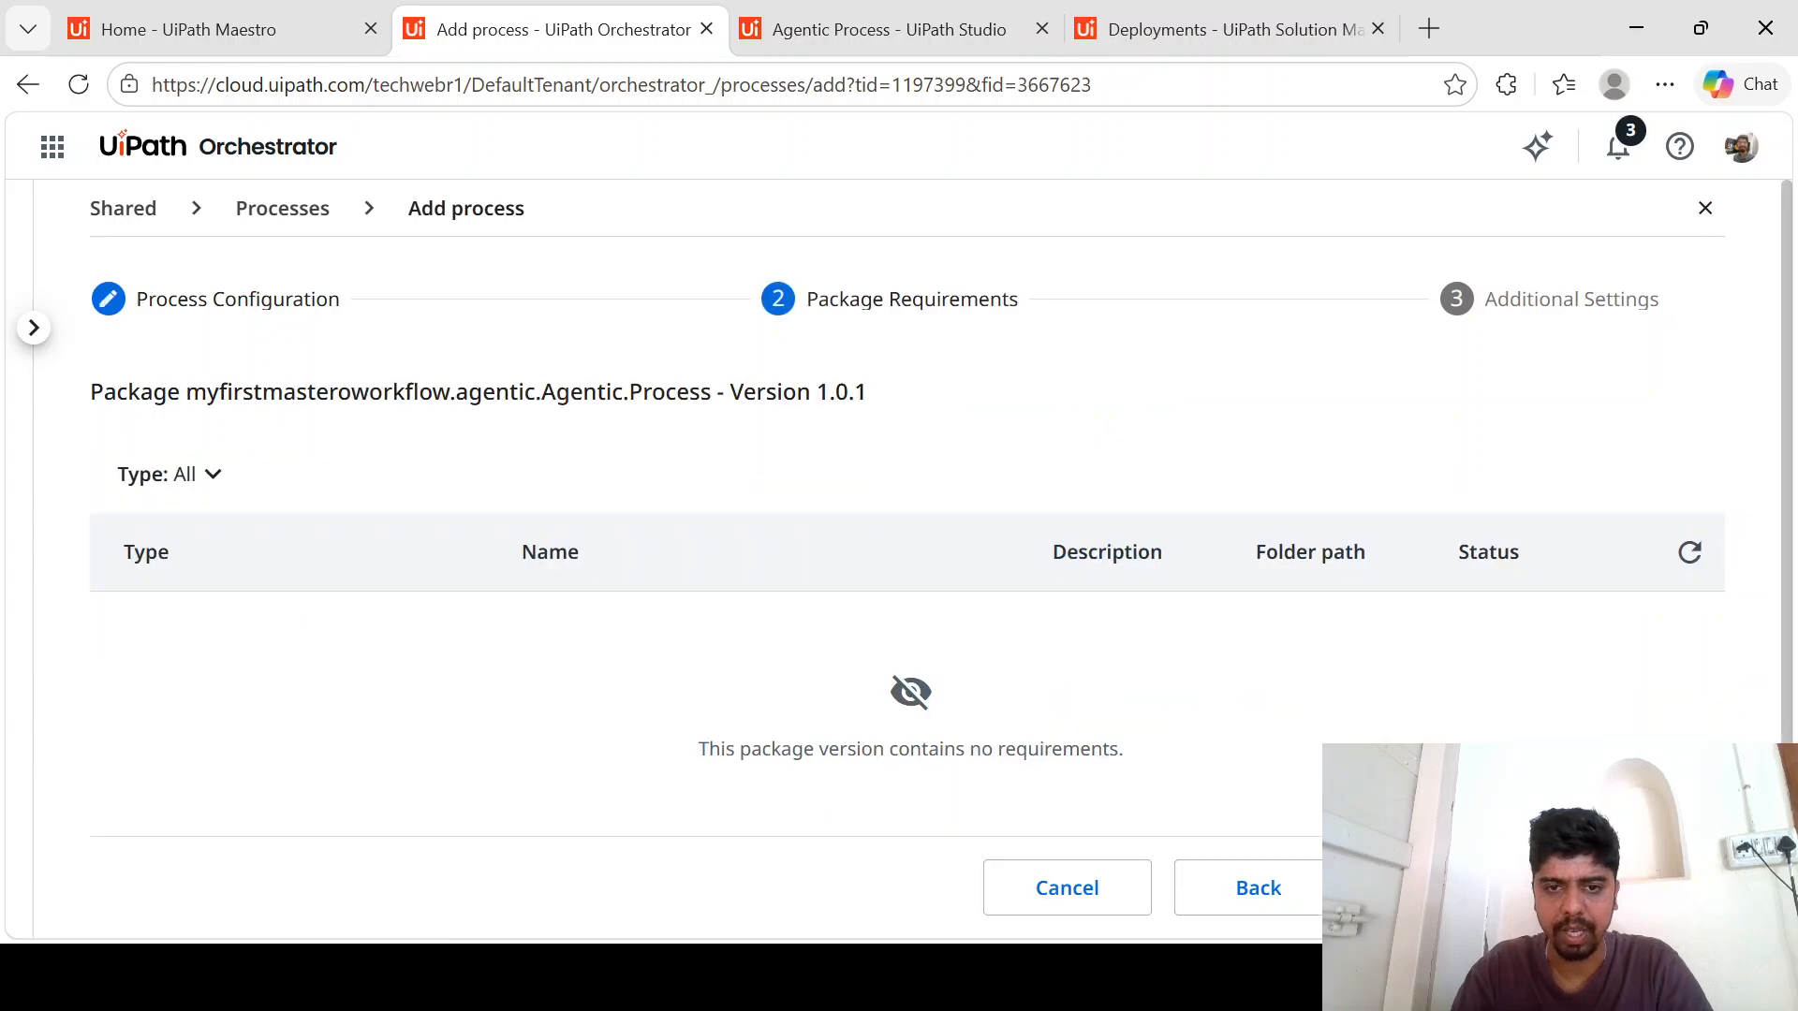
click(1450, 888)
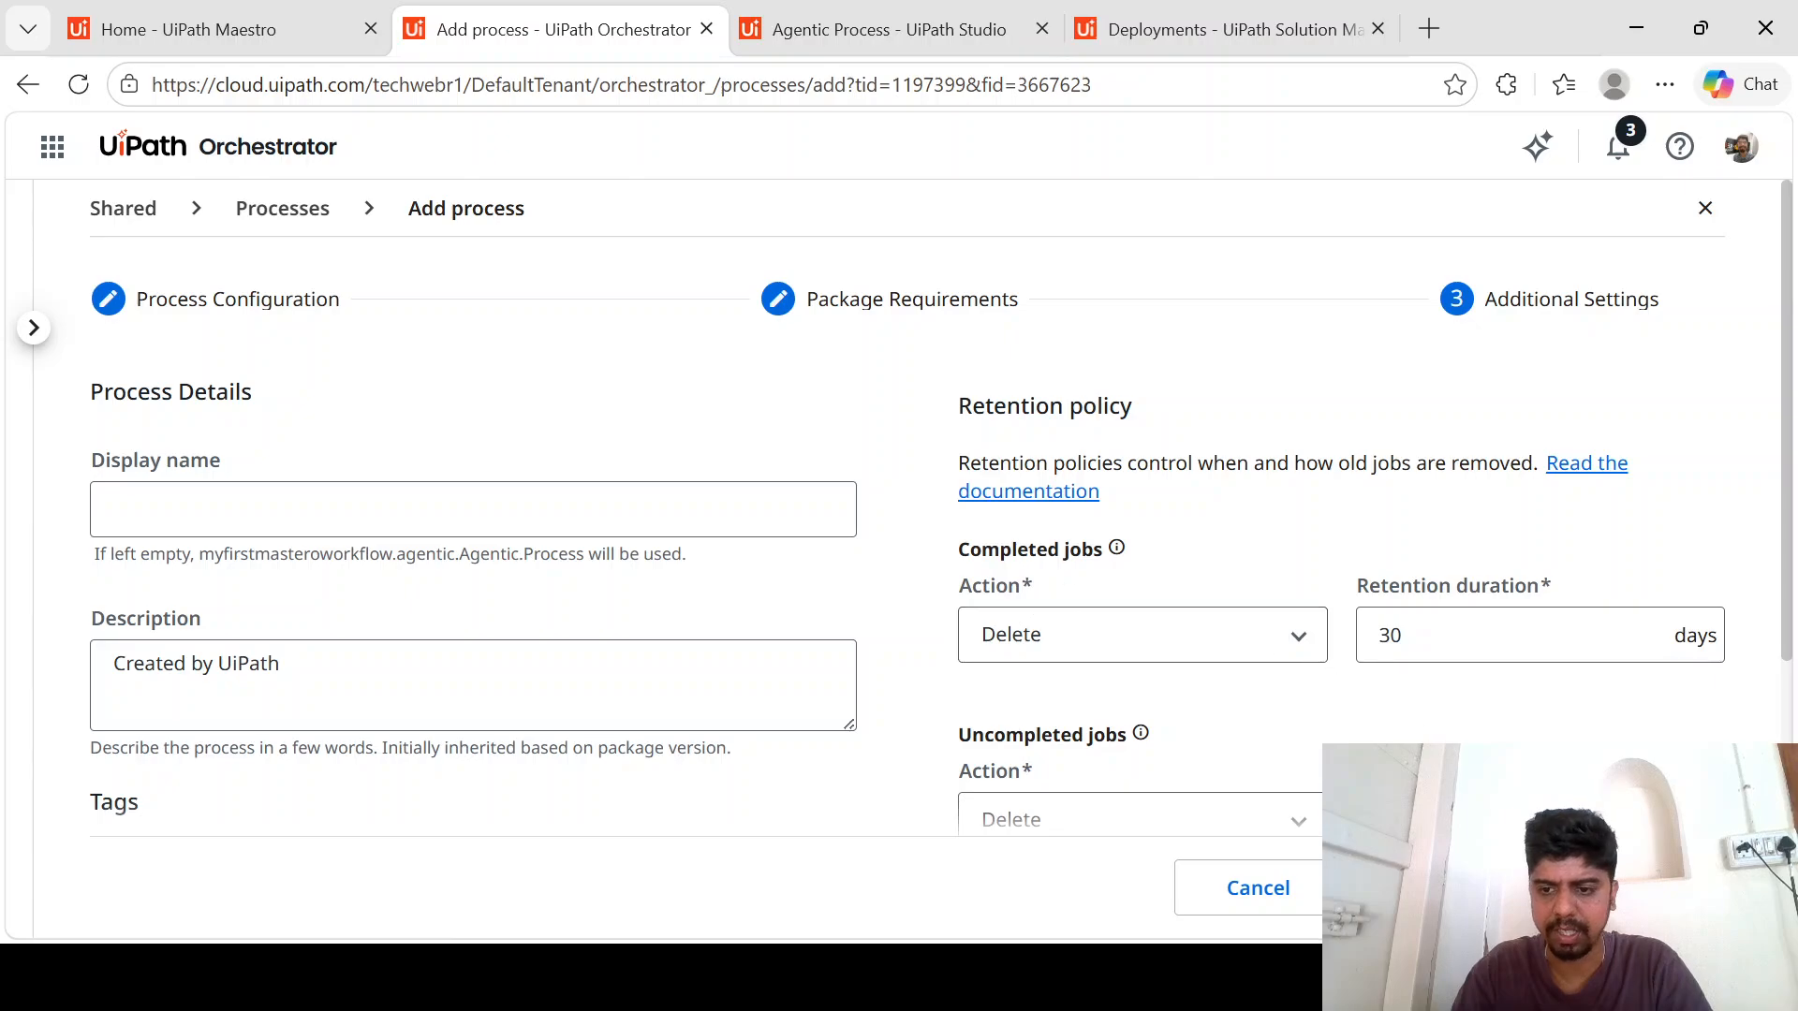
click(1637, 888)
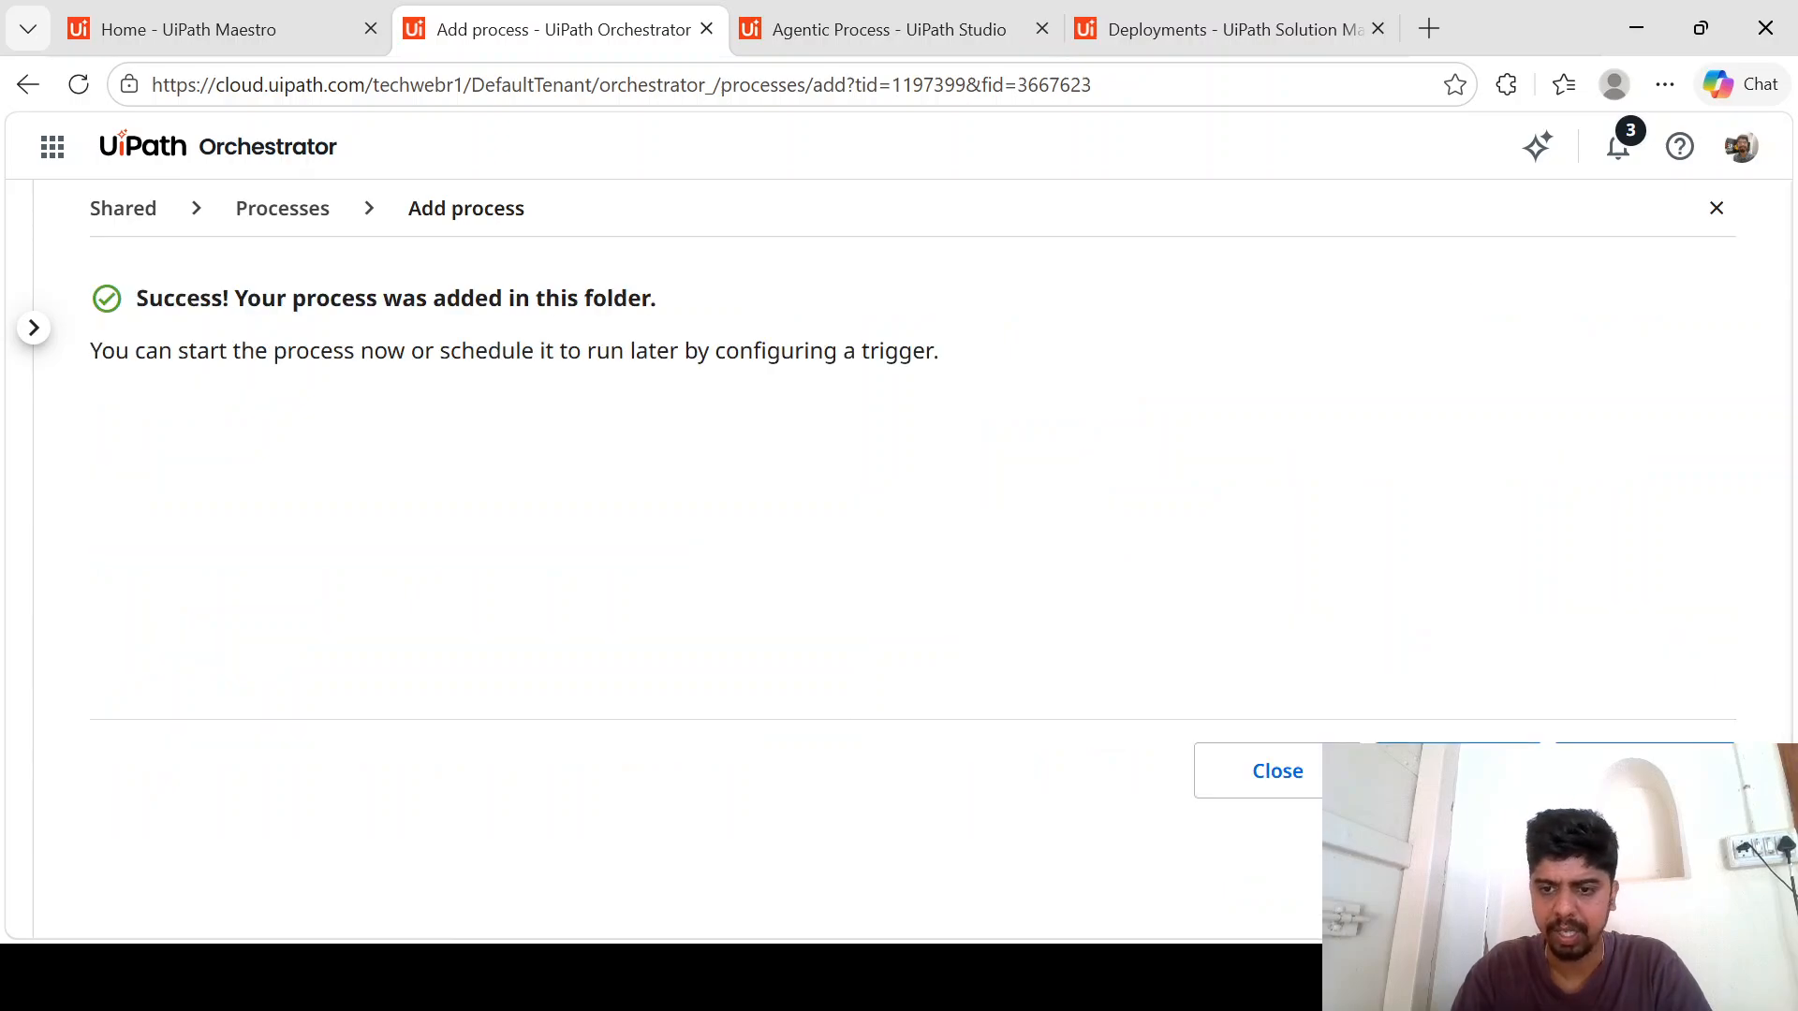
click(1273, 785)
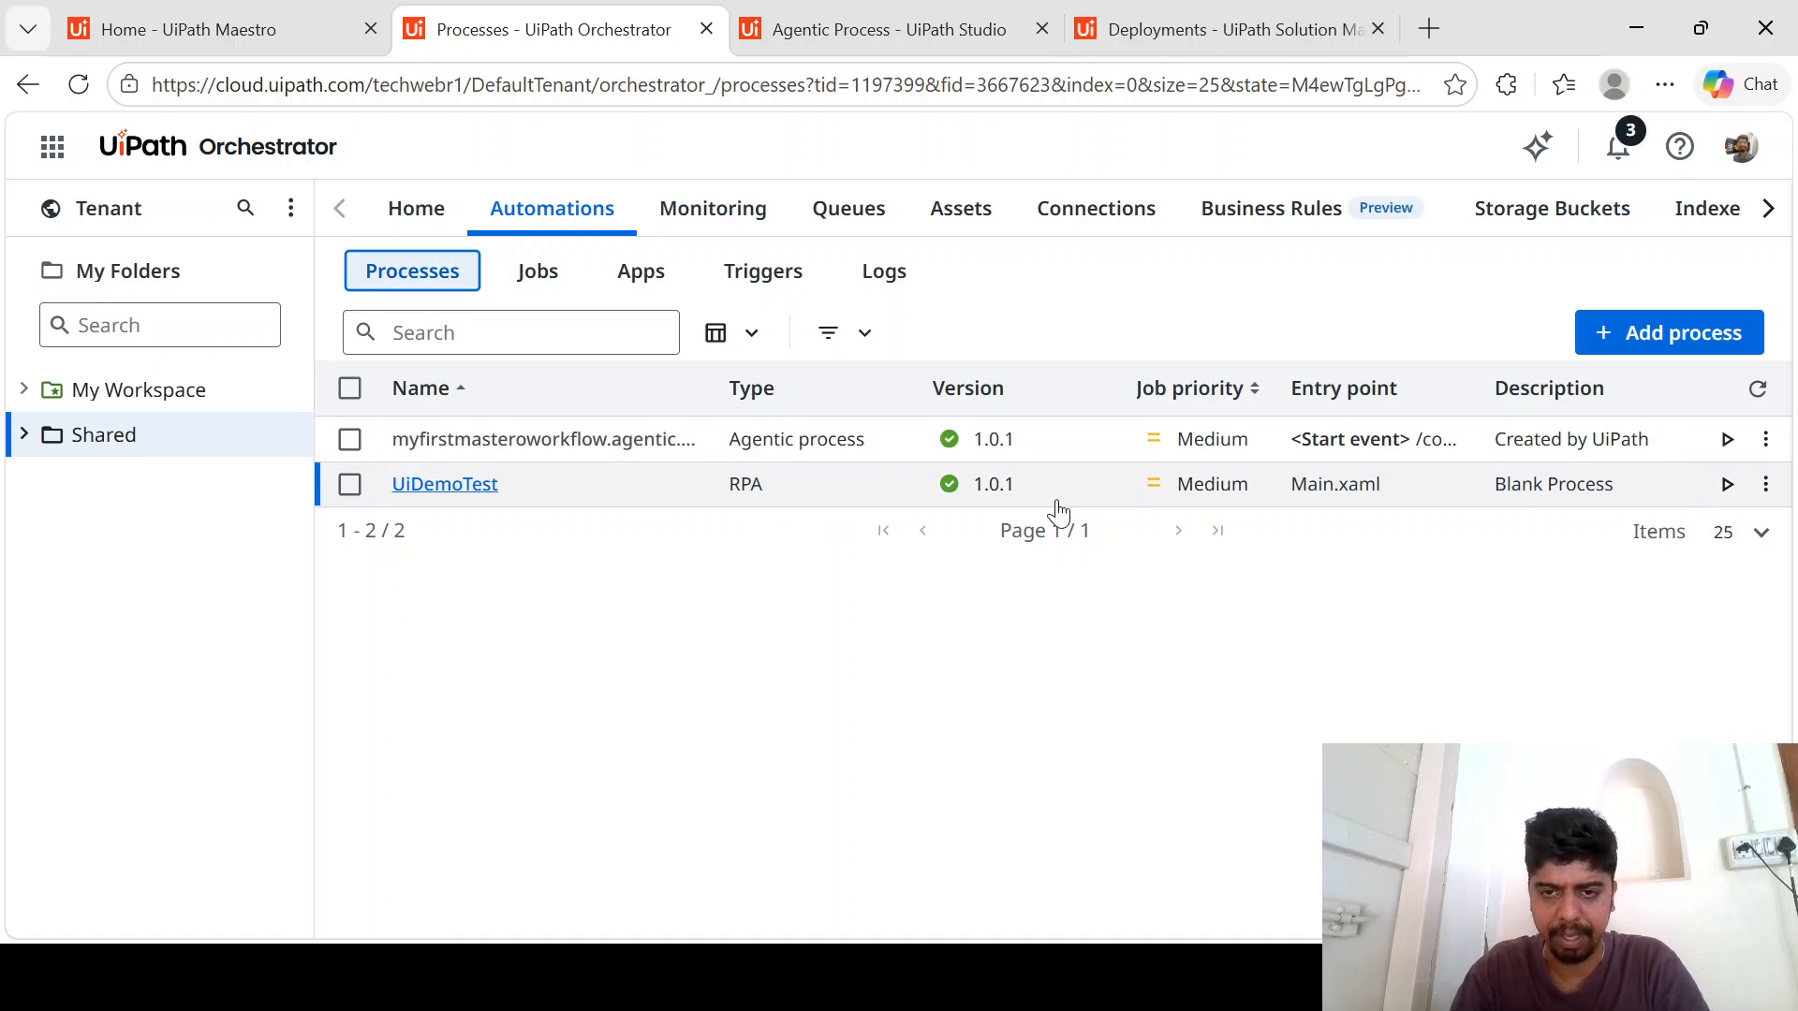
- Try out a job setup for the myfirstmasteroworkflow agentic process with the Path input argument yes, and abandon it without starting
click(1727, 439)
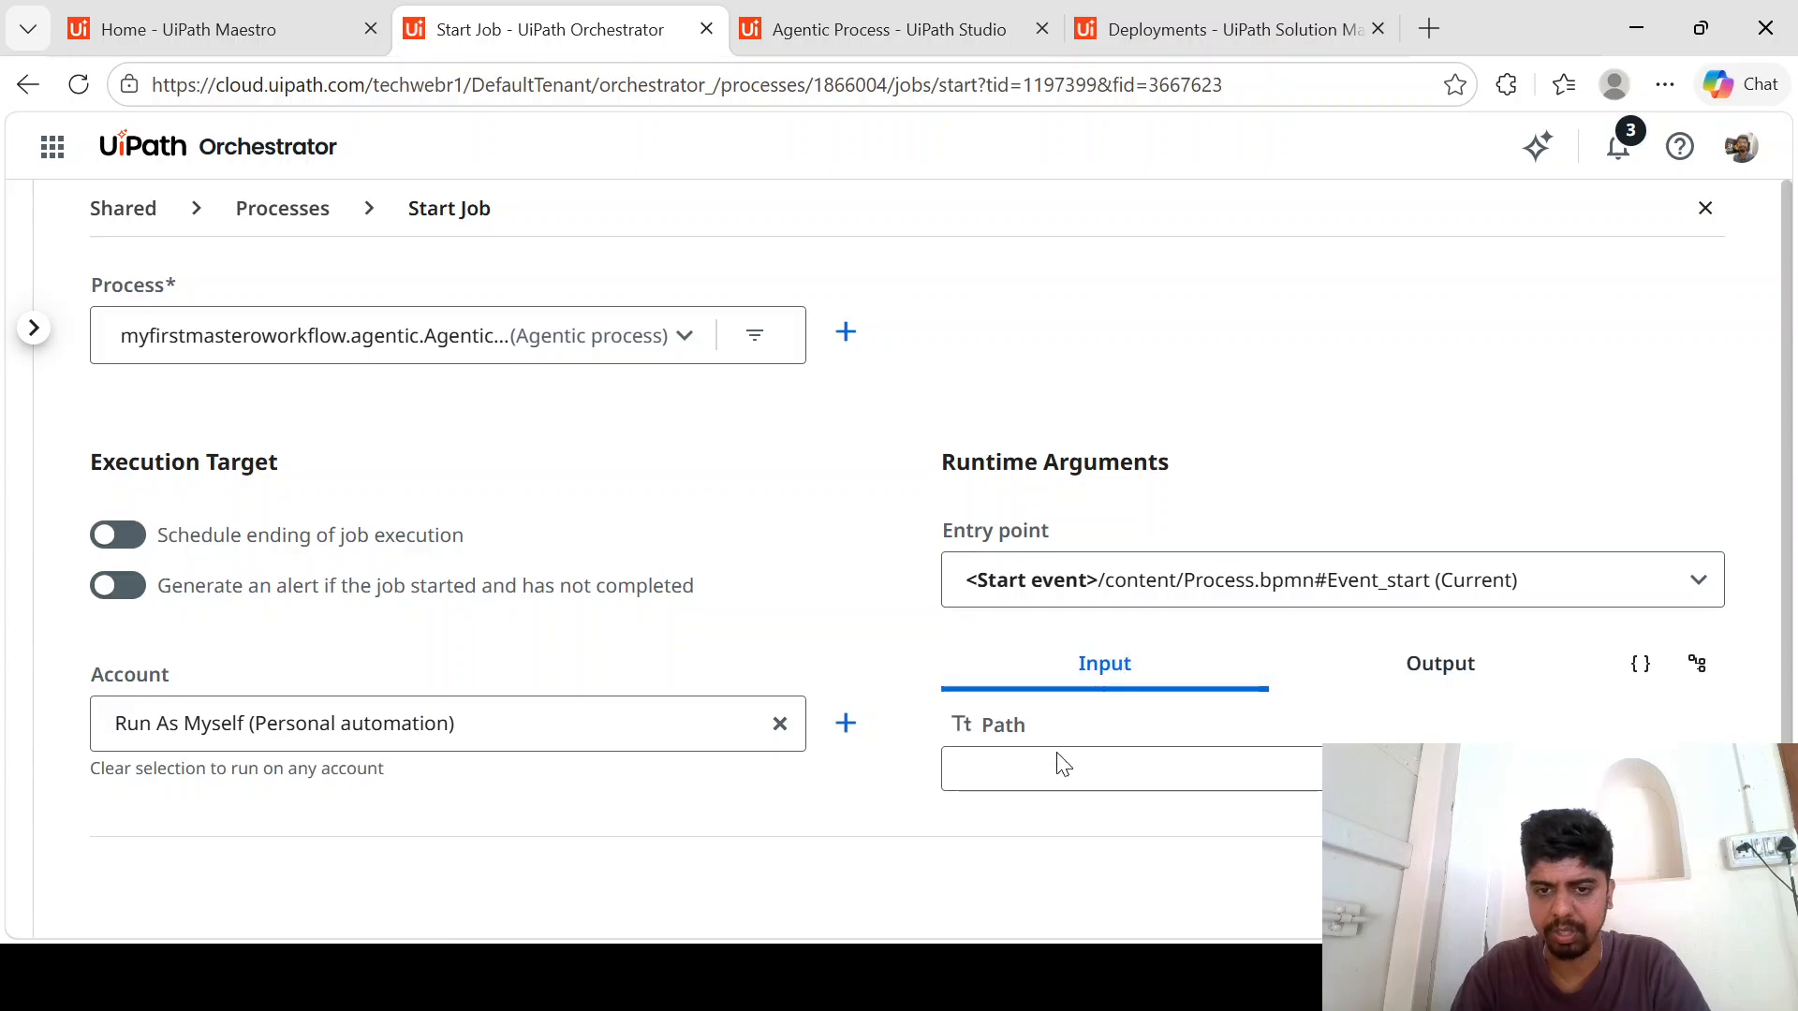
click(1030, 770)
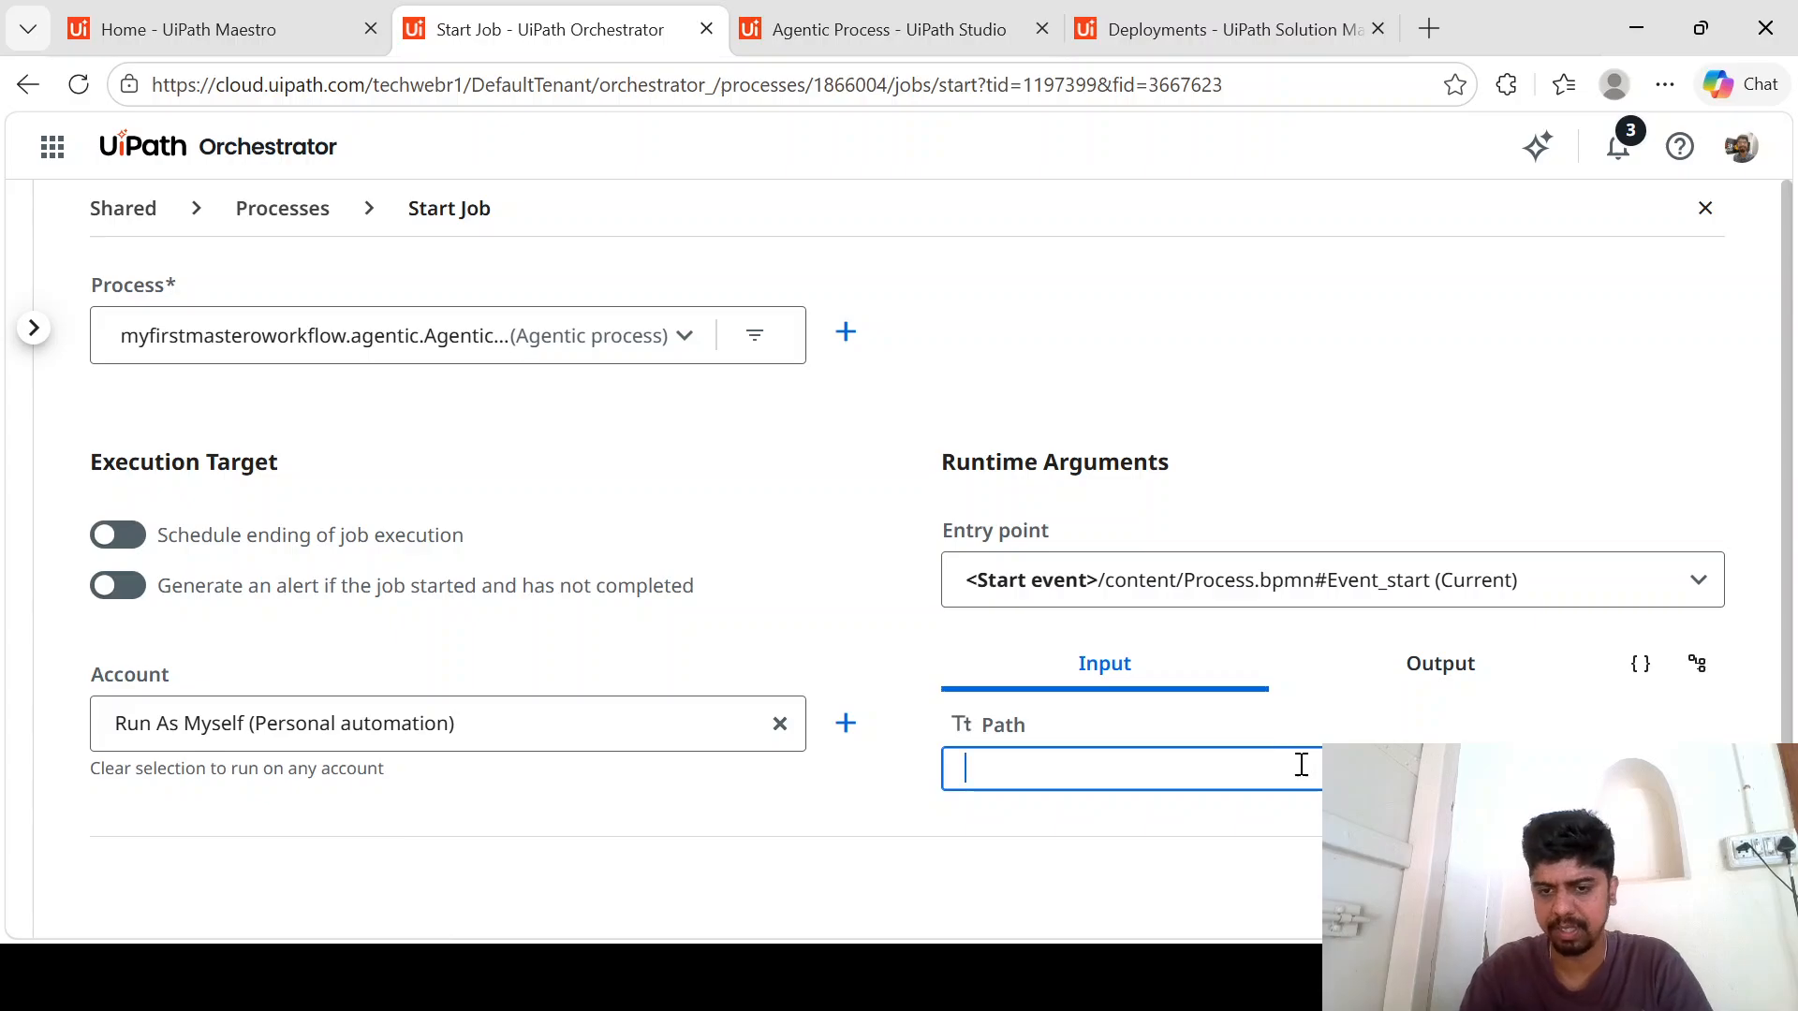
text(yes)
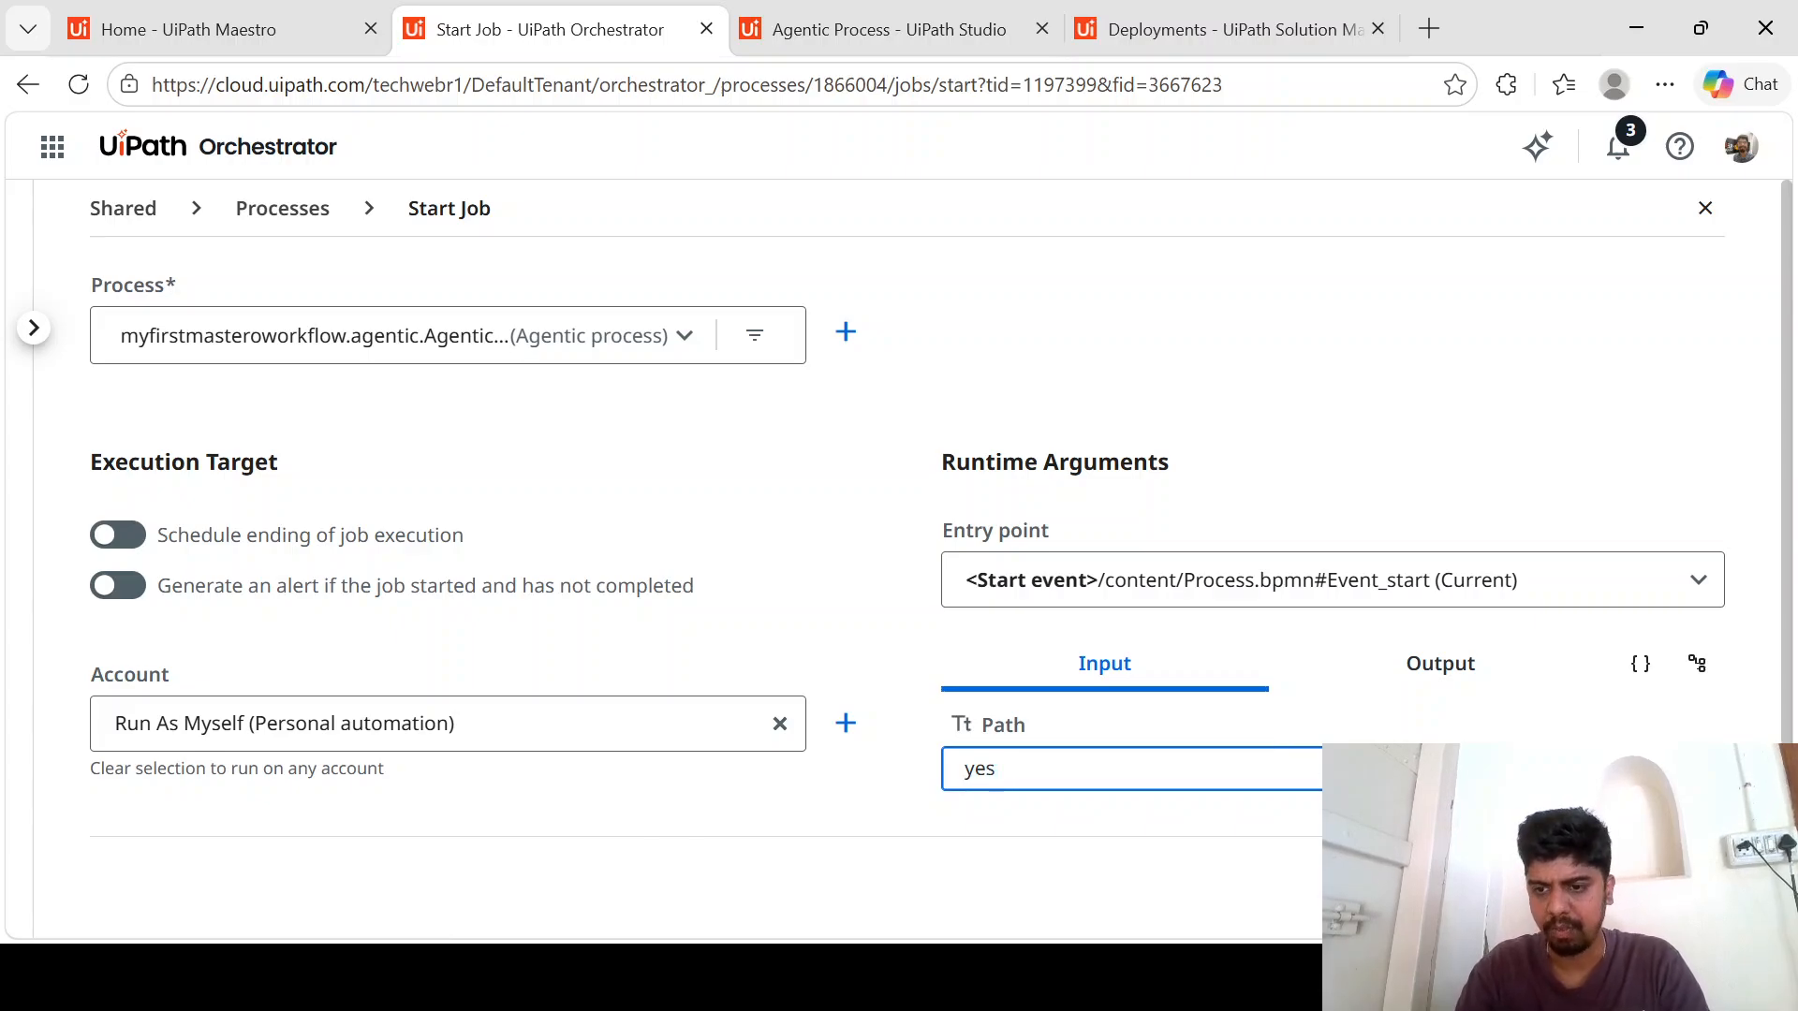
key(ctrl+a)
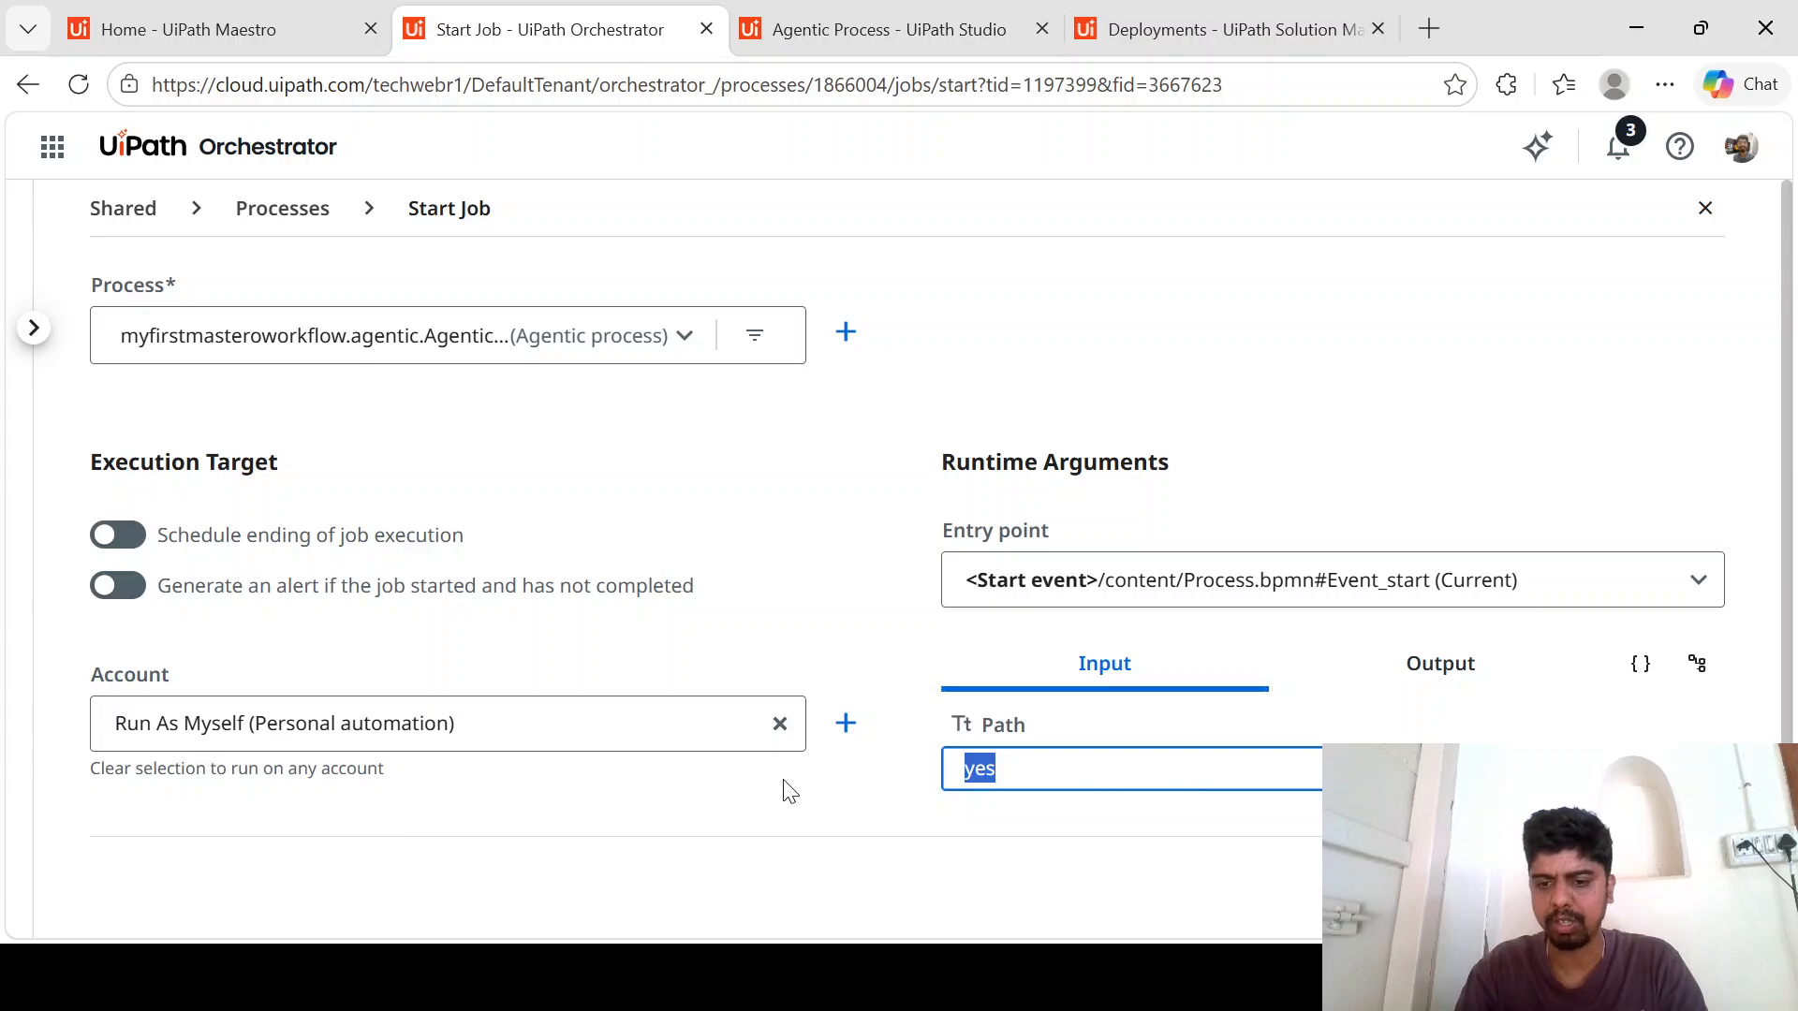
key(BackSpace)
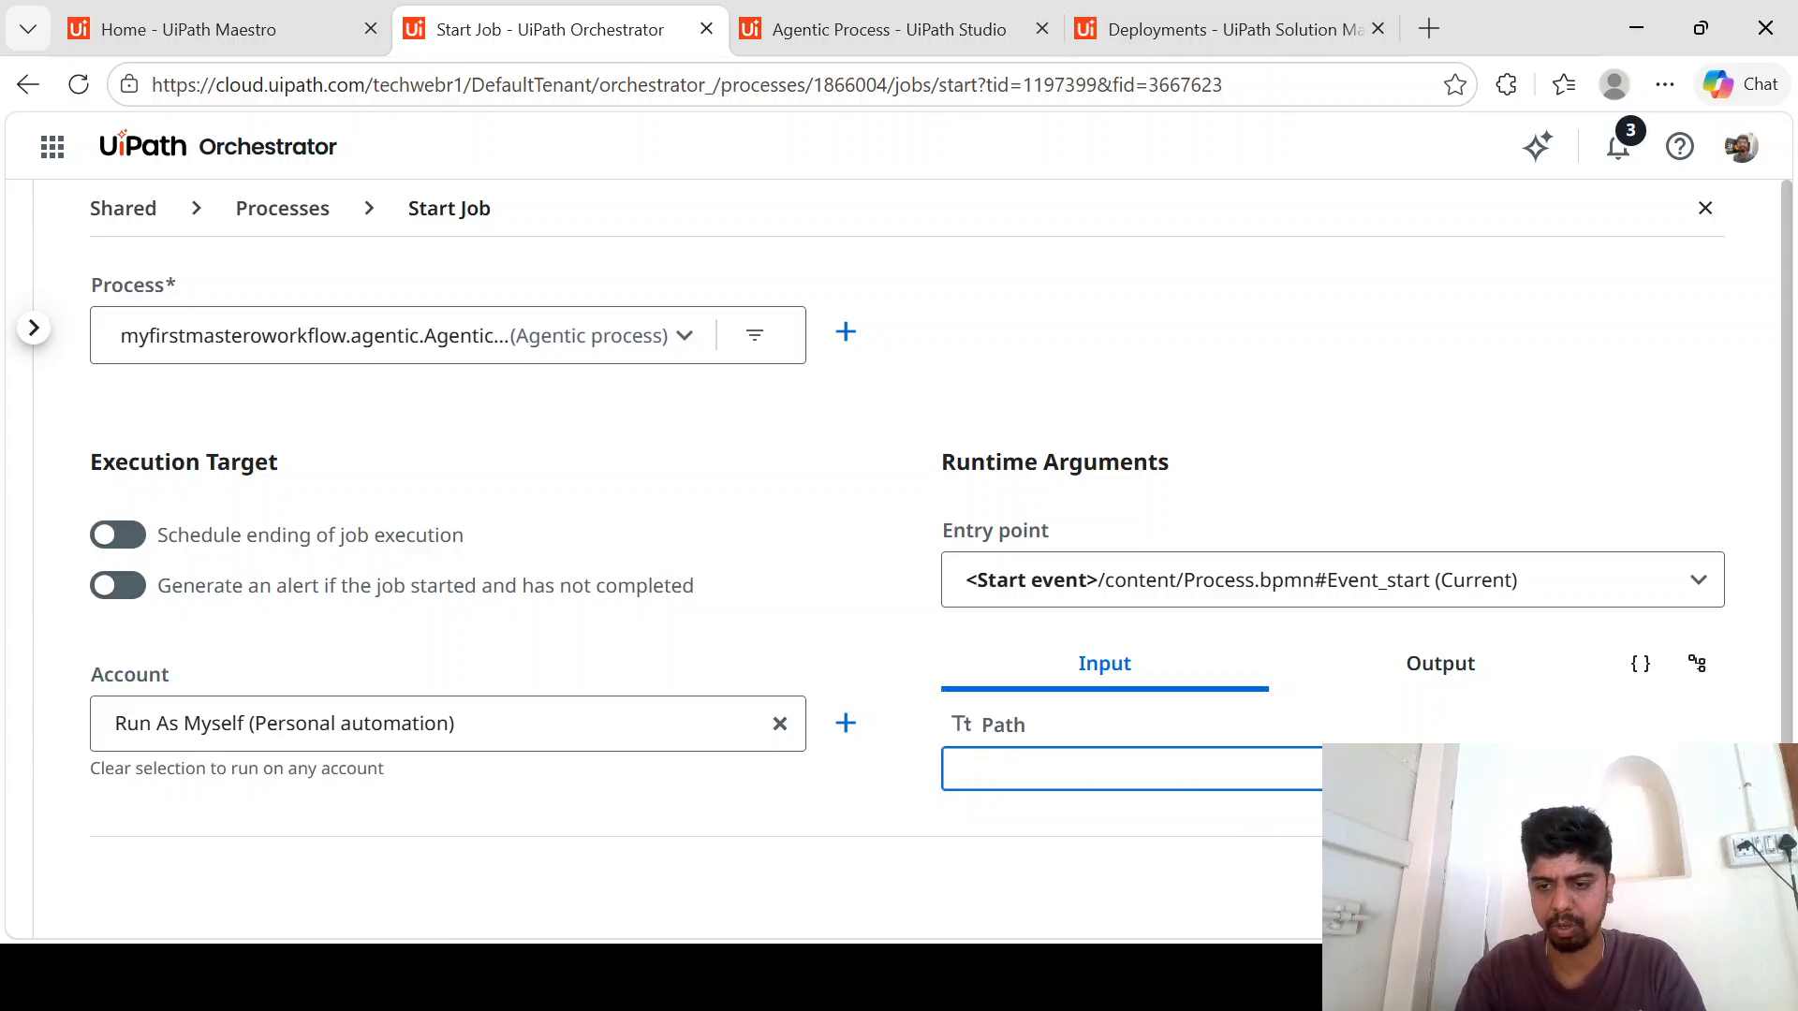
key(Escape)
click(1115, 623)
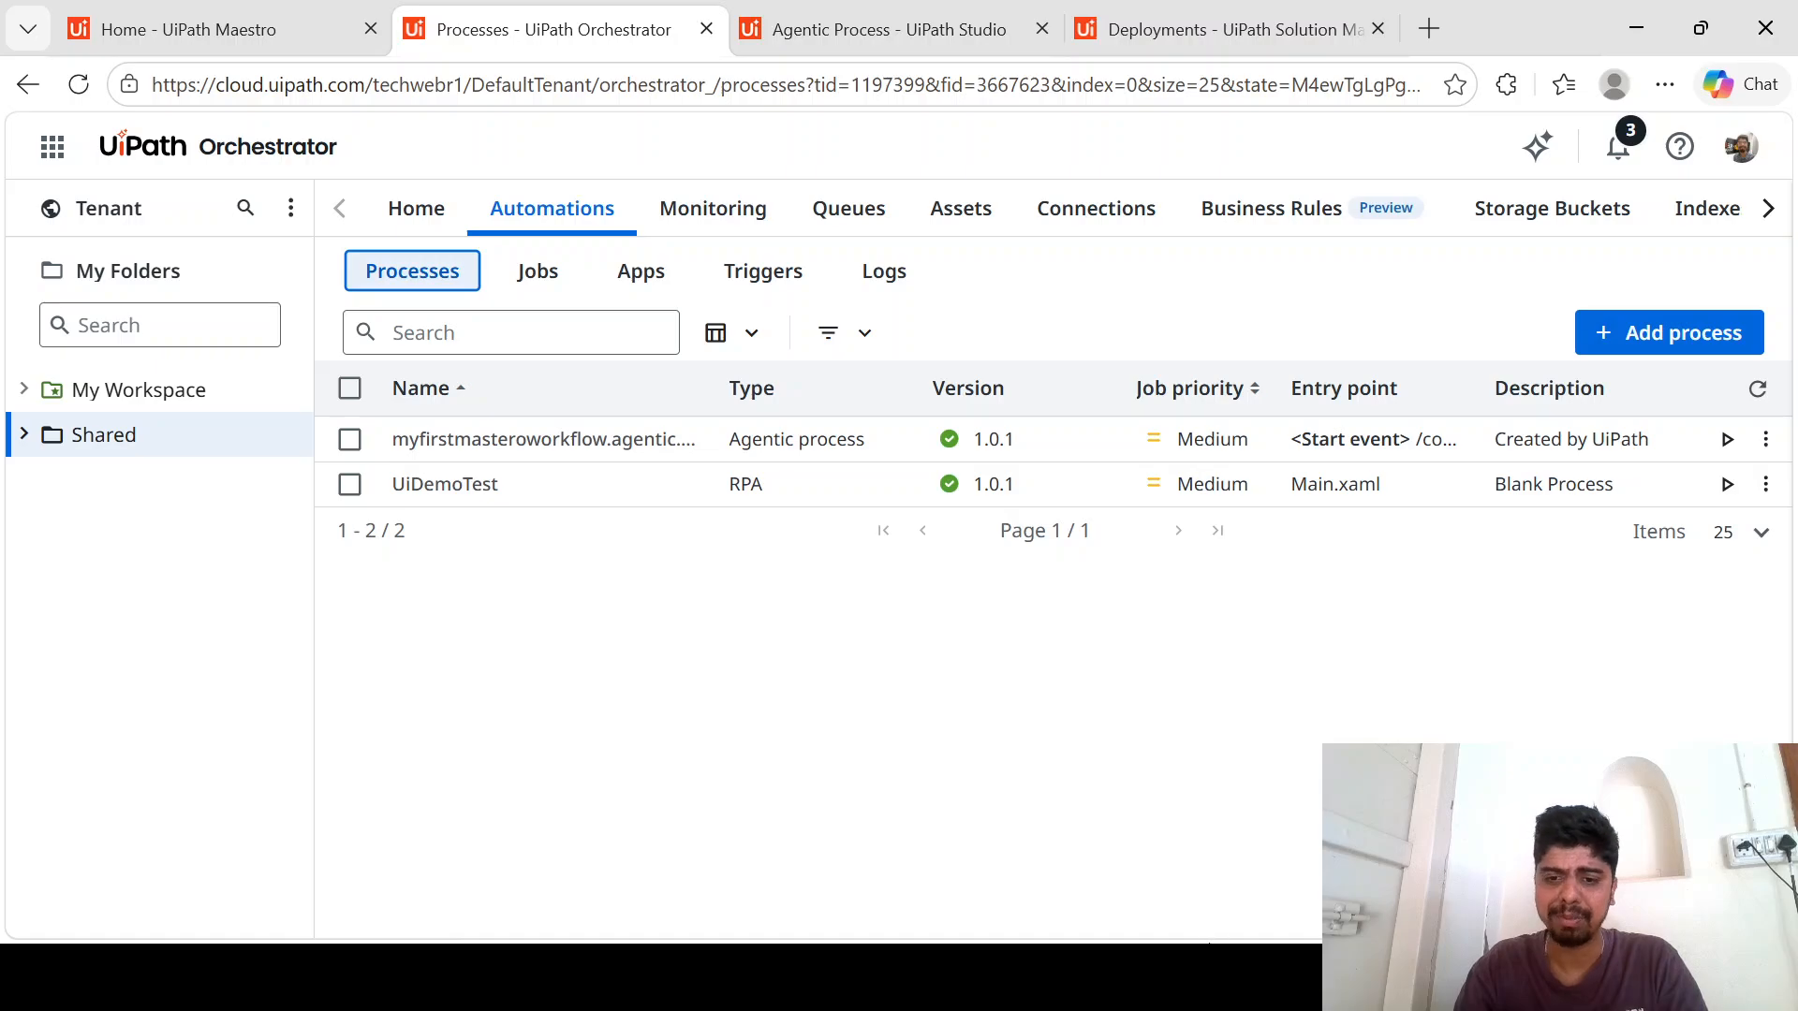
click(1227, 978)
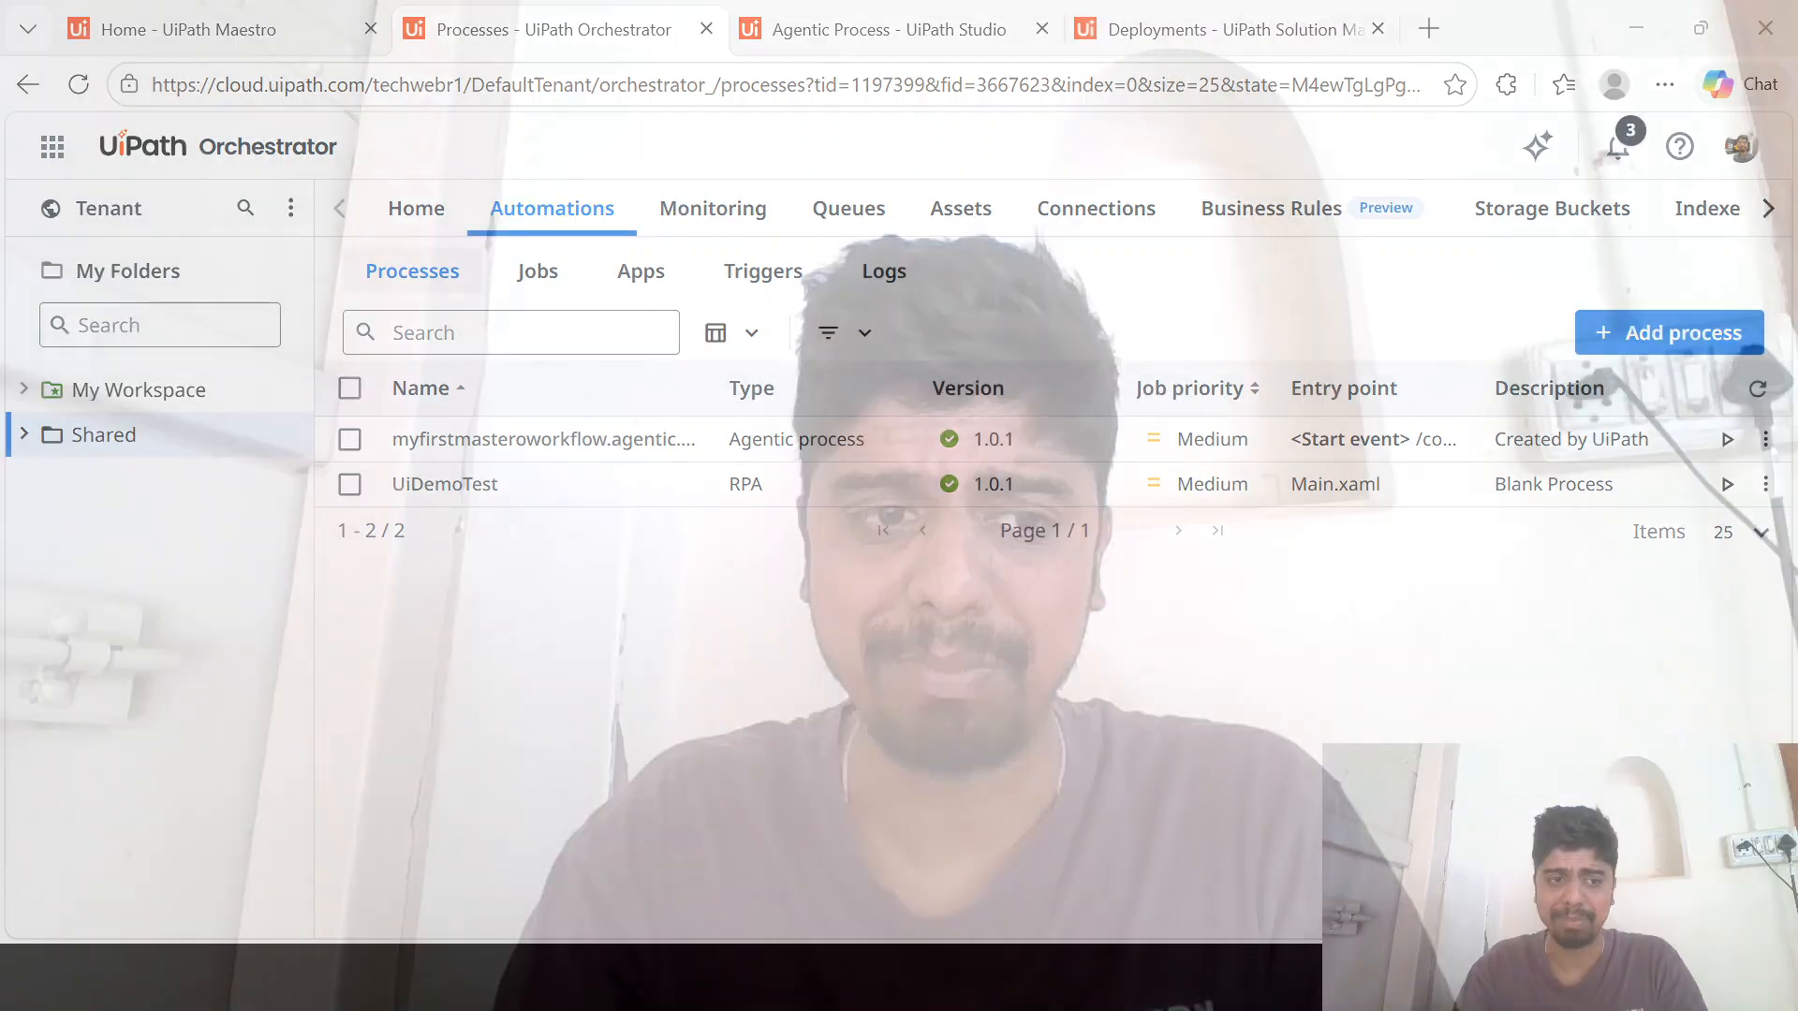